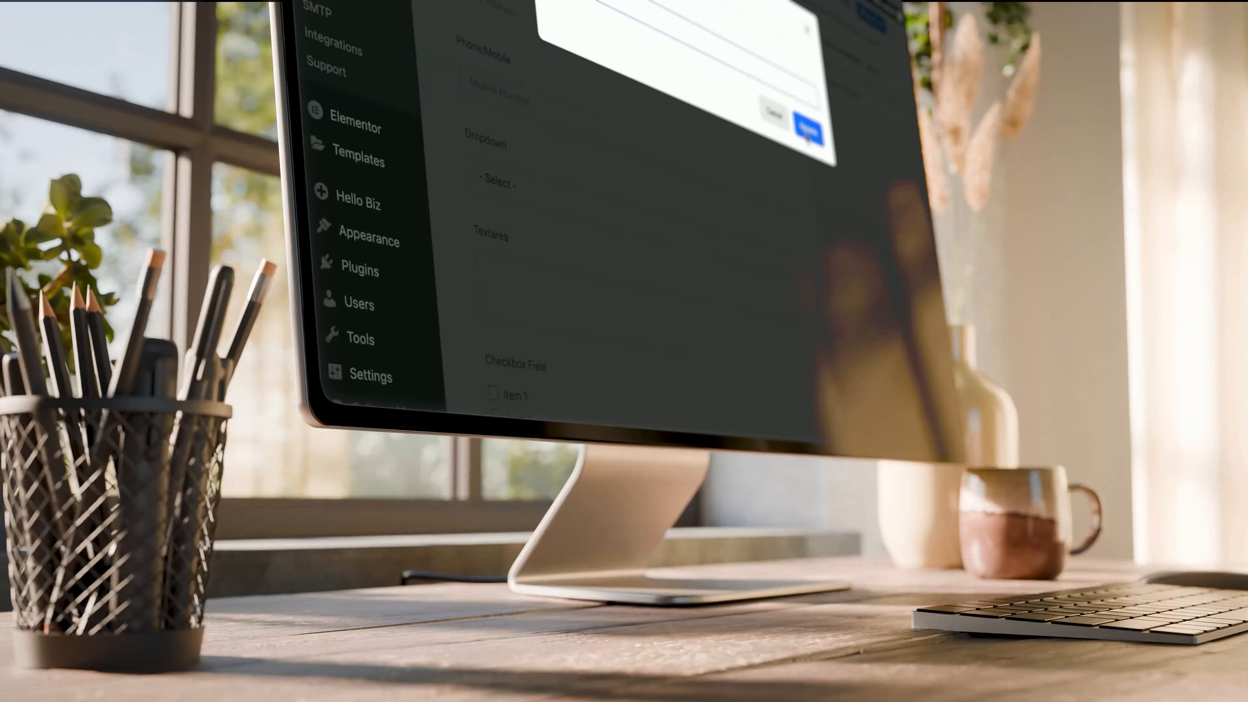
Step: Confirm the new form name and paste the near-white colour onto the form labels
left_click(806, 135)
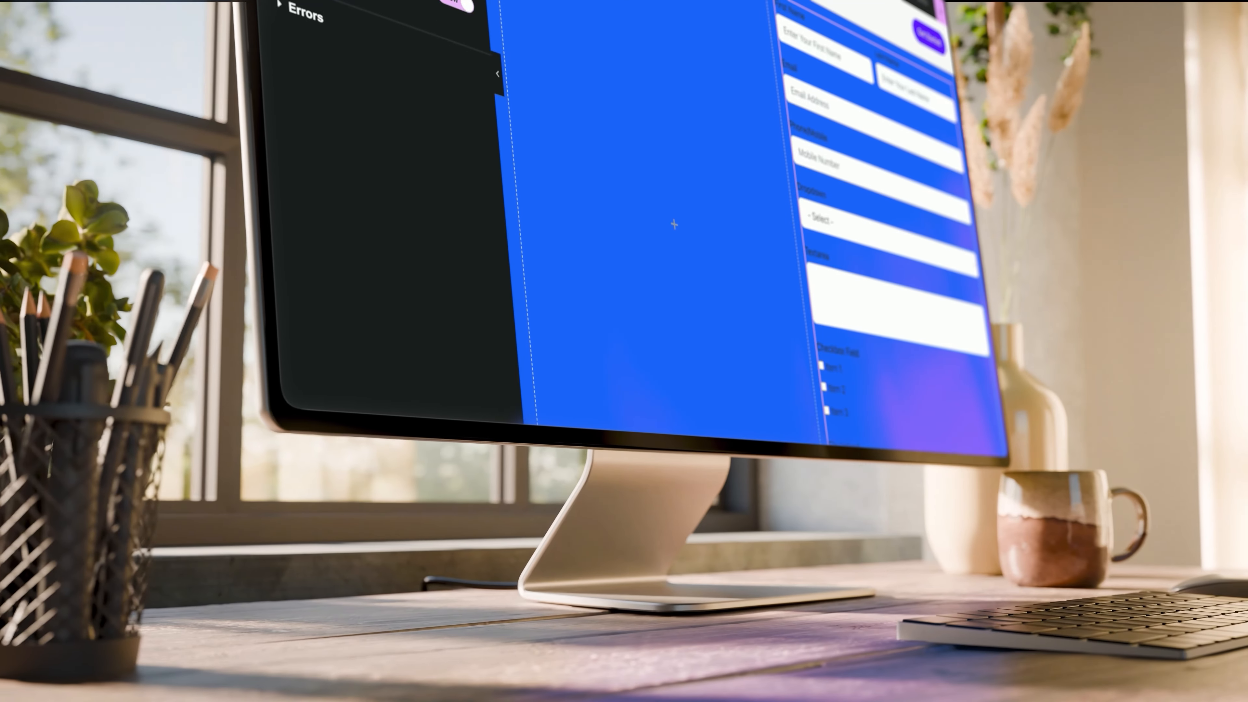
scroll(373, 221, "down", 5)
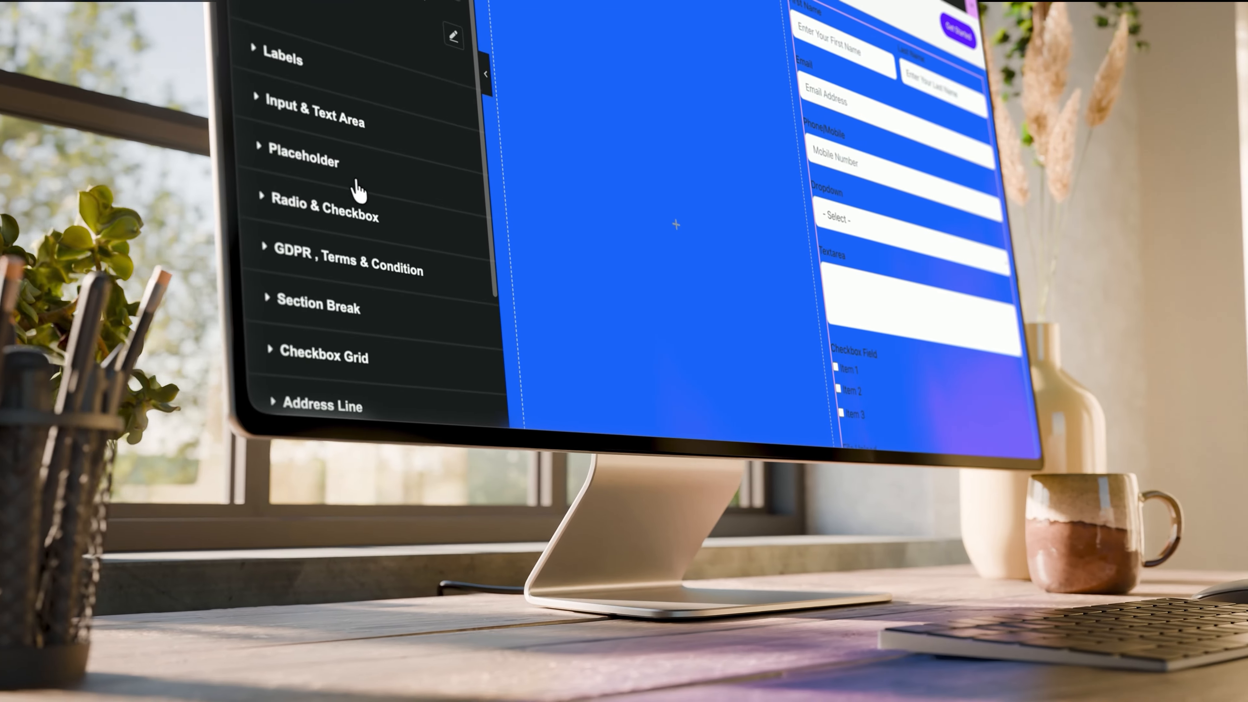
left_click(444, 6)
type("#F8F8F8")
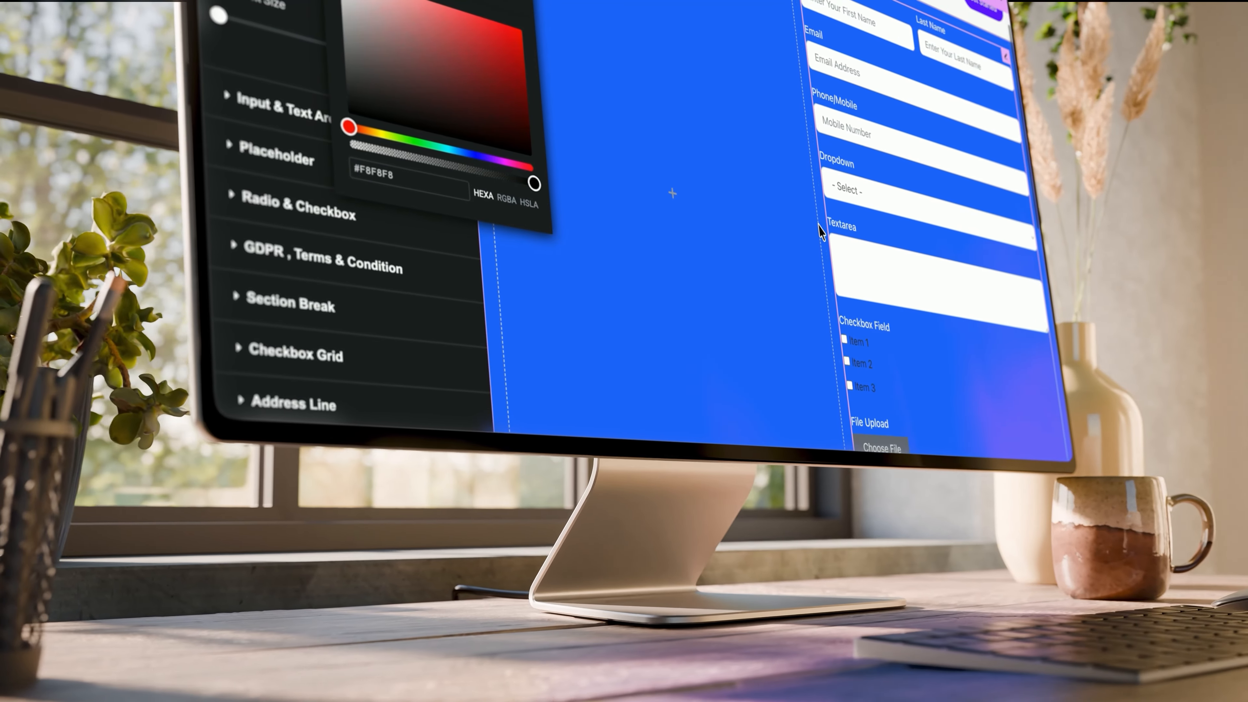
scroll(820, 232, "down", 3)
Step: Expand the input and text area styling and open the input text colour picker
left_click(272, 121)
left_click(276, 110)
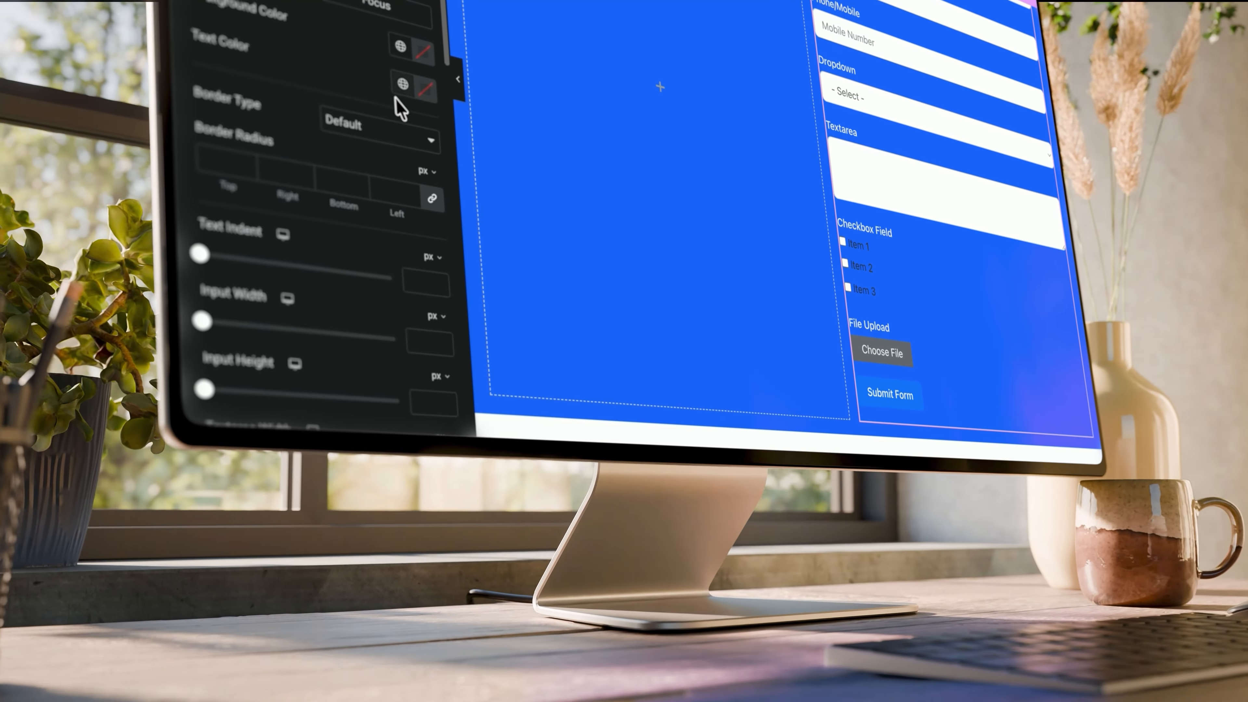
left_click(423, 89)
scroll(295, 246, "down", 3)
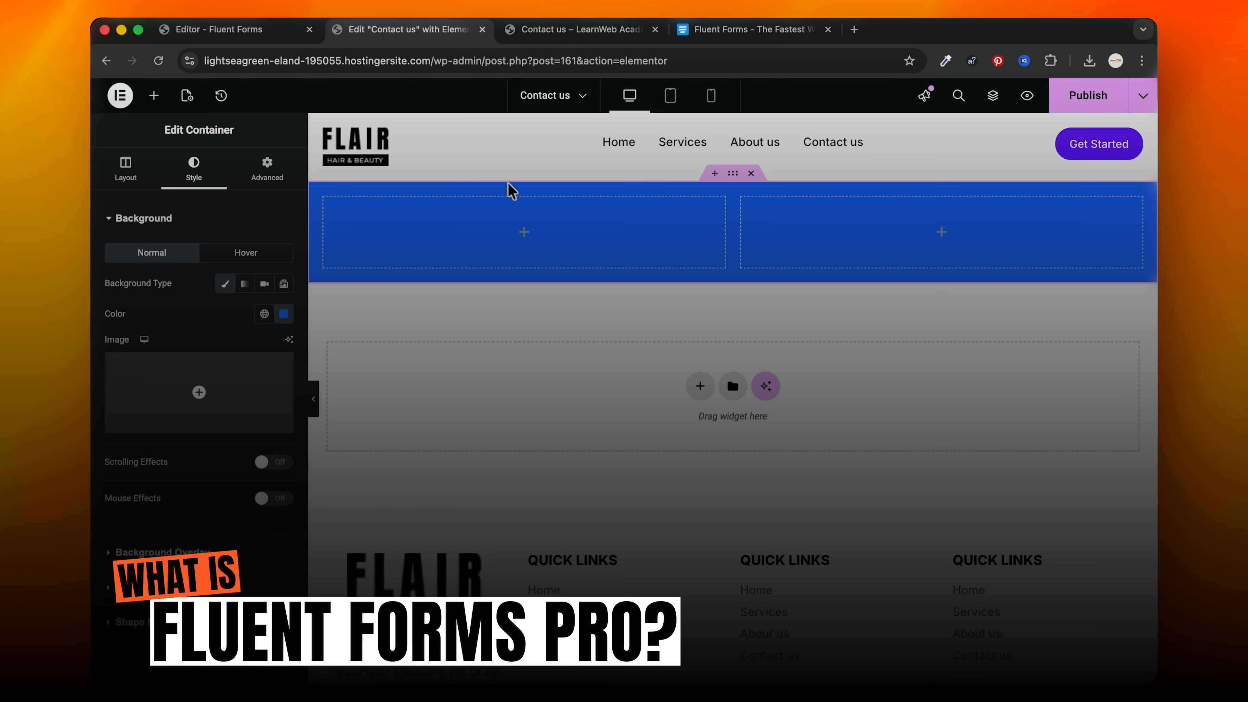
Step: Place the Fluent Forms widget in the right column showing Blank Form (#3), and publish
left_click(154, 95)
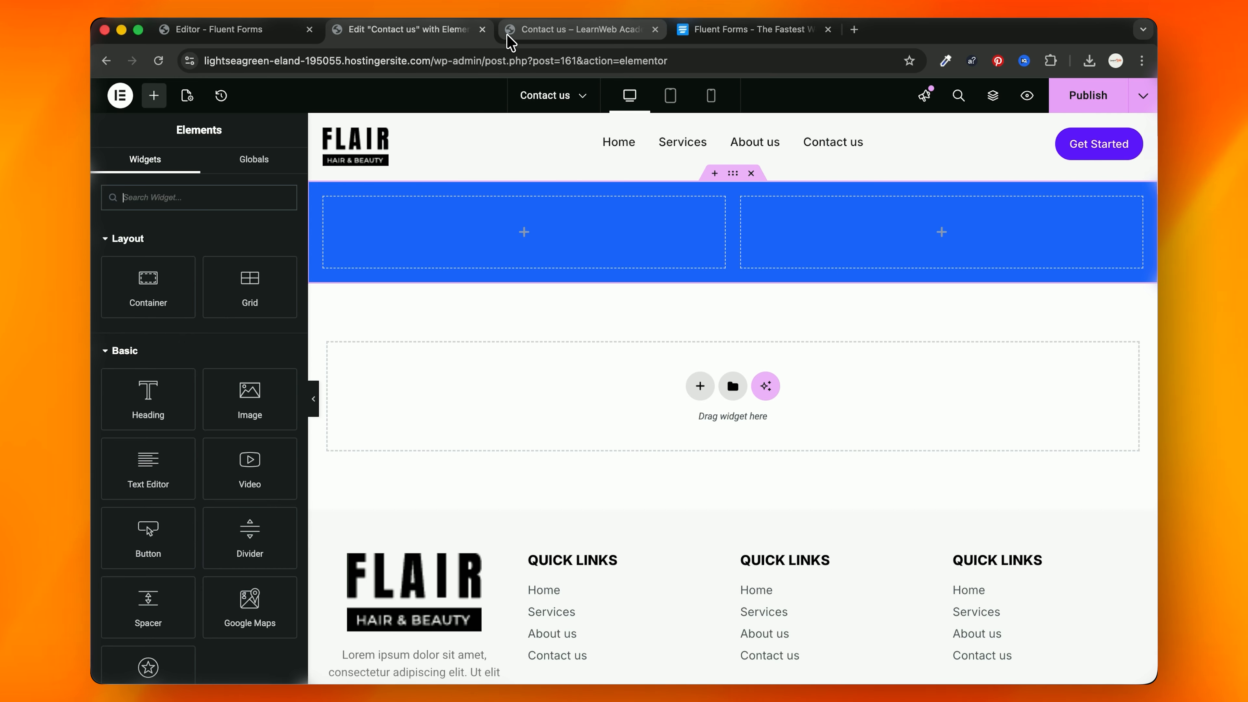
type("flu")
left_click_drag(167, 252, 852, 255)
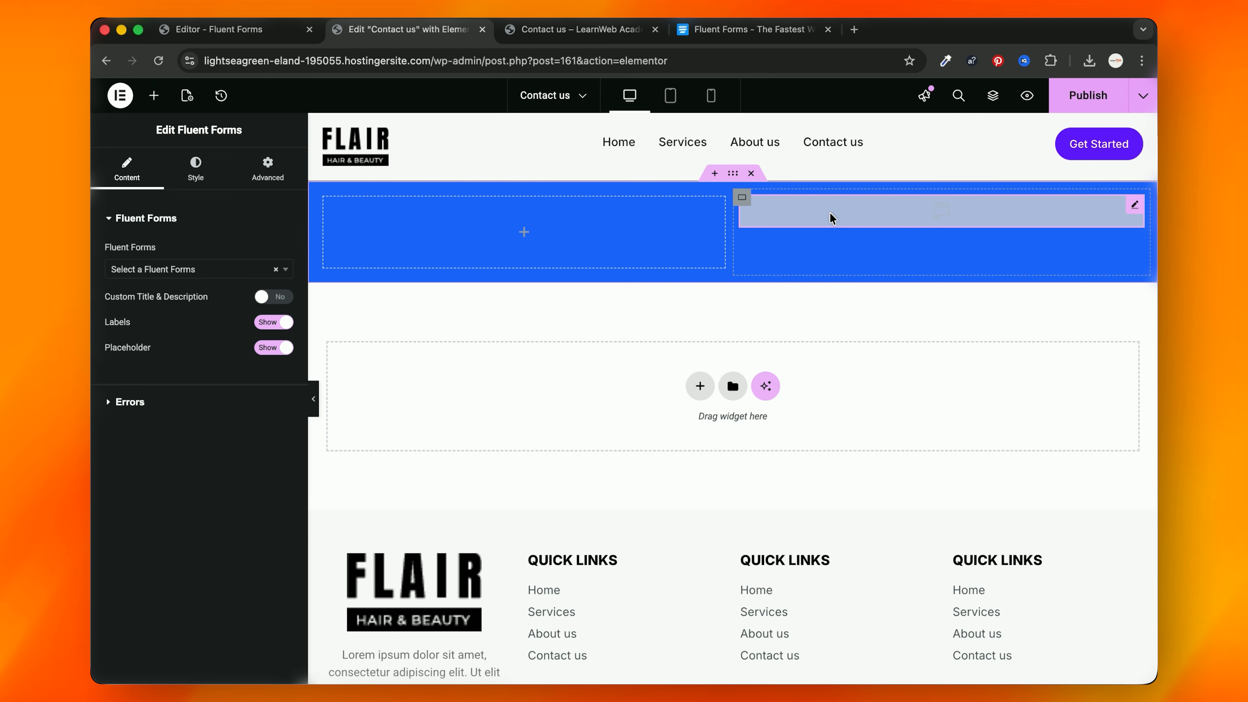
left_click(197, 269)
left_click(158, 361)
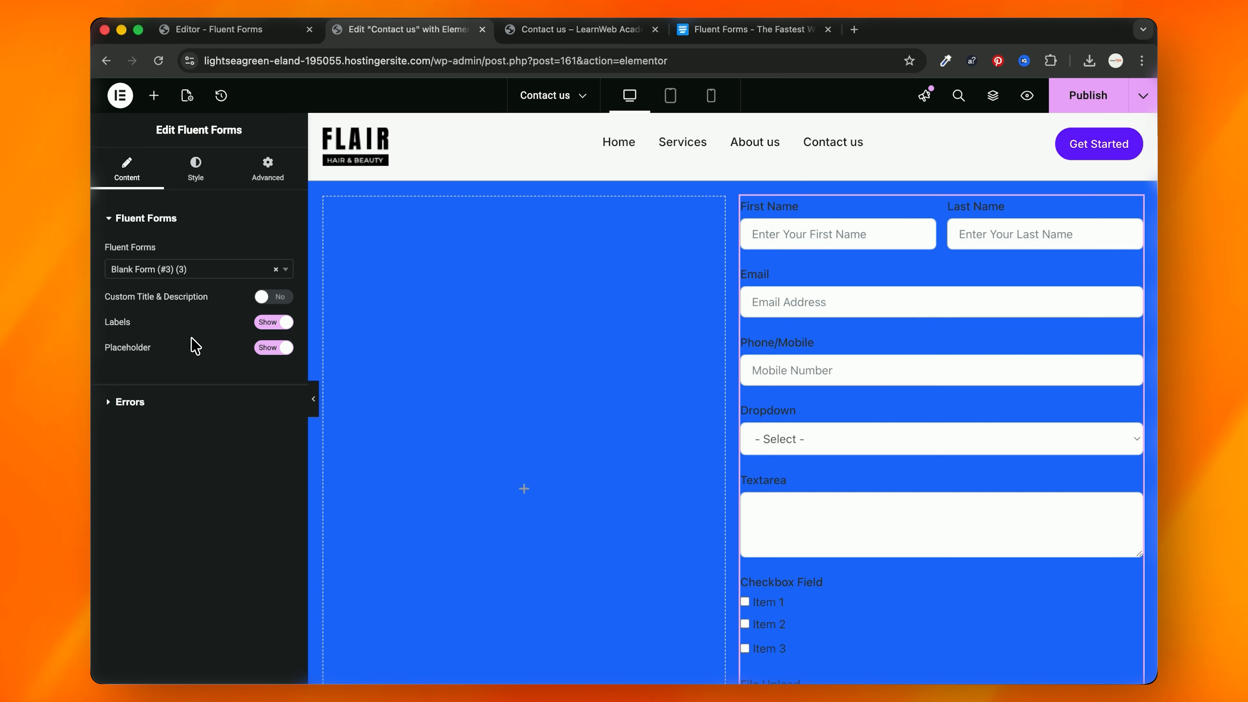
left_click(125, 399)
left_click(1090, 101)
Step: Rename the form to 'Contact us' in Fluent Forms and reload the Elementor editor
left_click(196, 170)
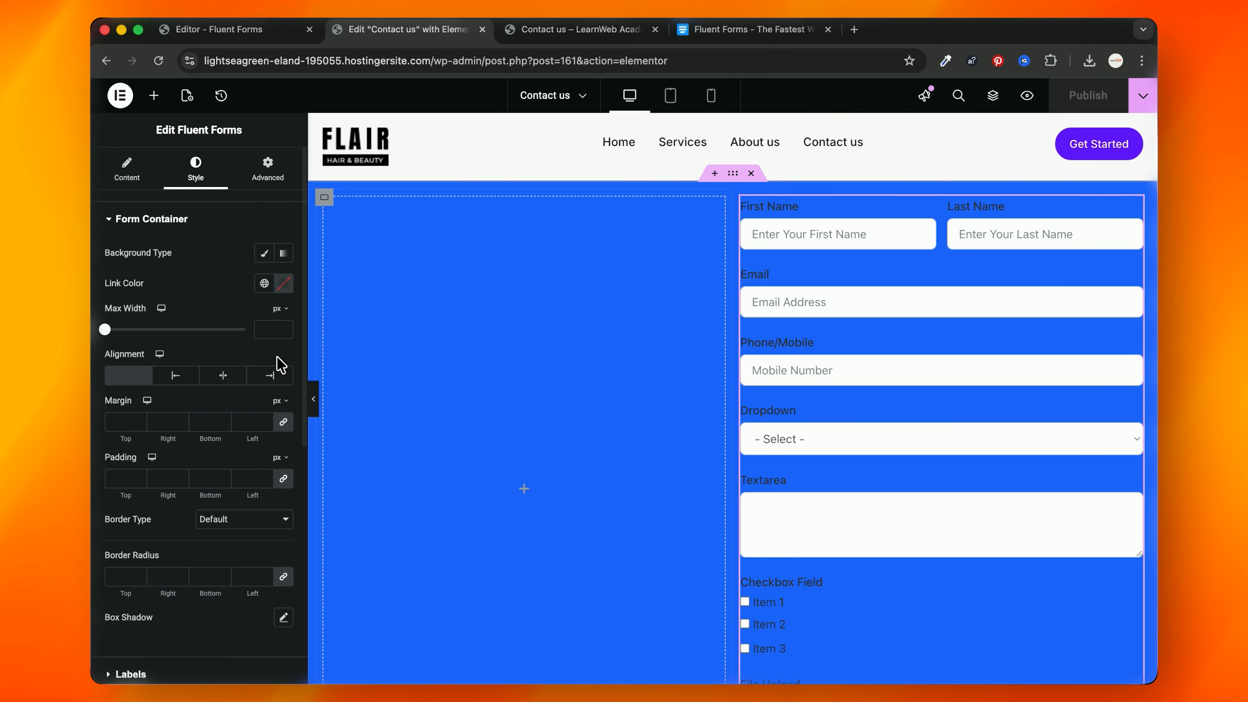
left_click(578, 29)
left_click(298, 31)
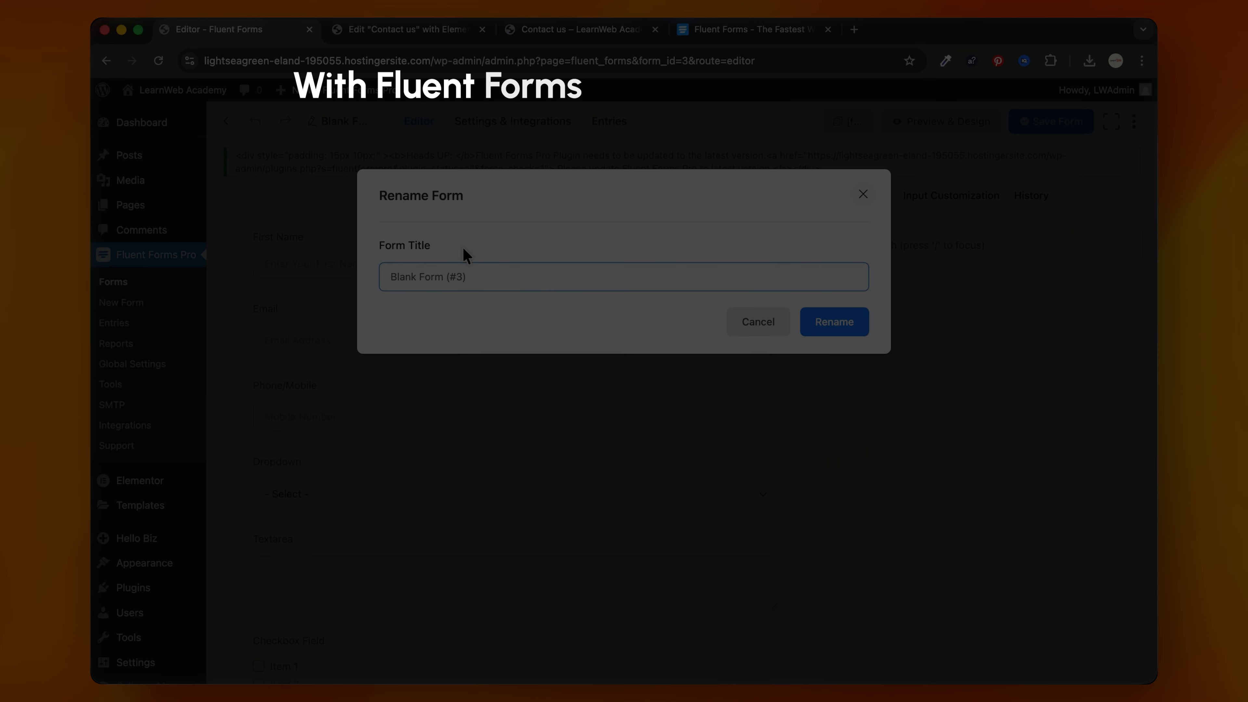
left_click(505, 282)
type("Contact us")
left_click(852, 328)
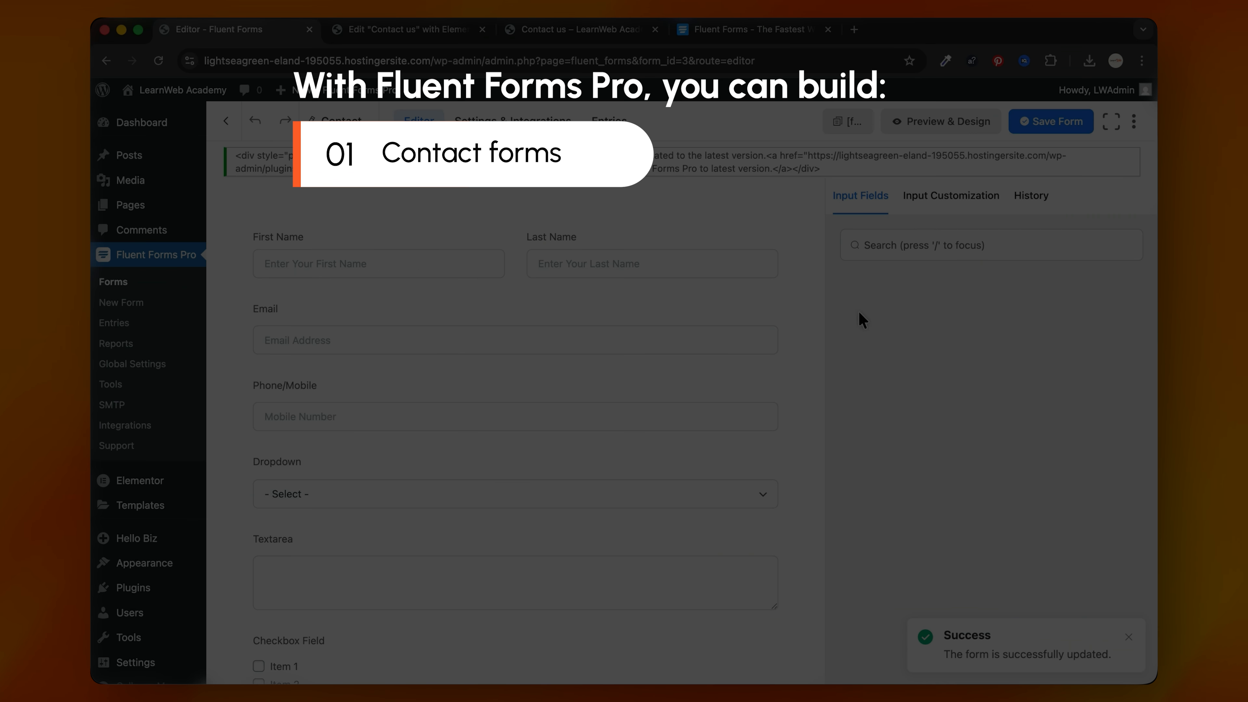
left_click(570, 31)
left_click(401, 30)
key("super+r")
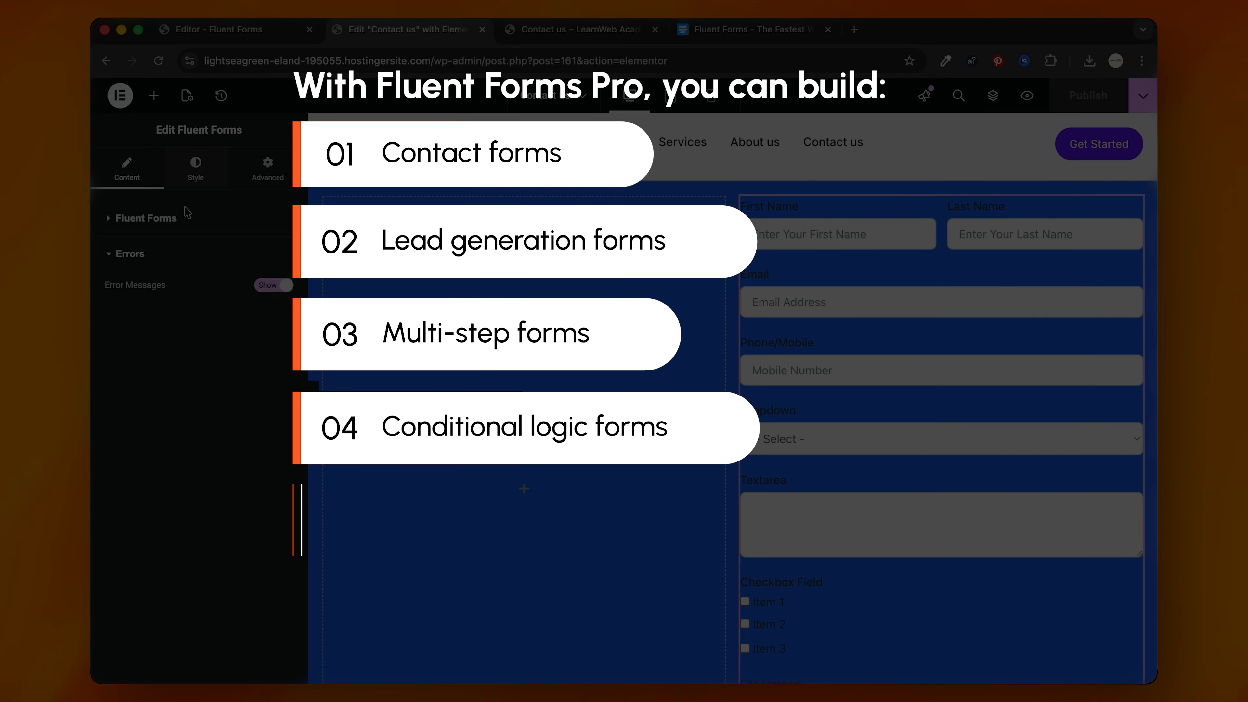
Step: Make the form labels near-white #F8F8F8
left_click(195, 172)
scroll(193, 299, "down", 5)
left_click(180, 432)
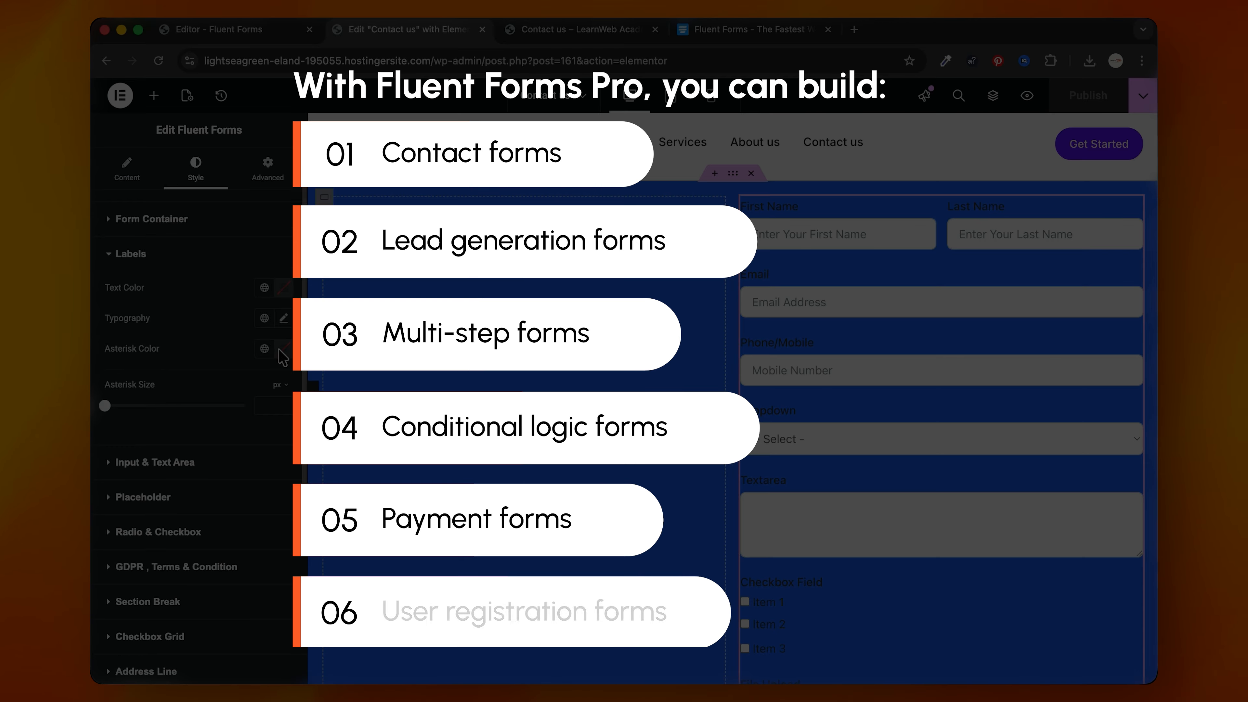
left_click(284, 287)
left_click(200, 349)
Step: Make the form's input and text area text grey
scroll(760, 494, "down", 3)
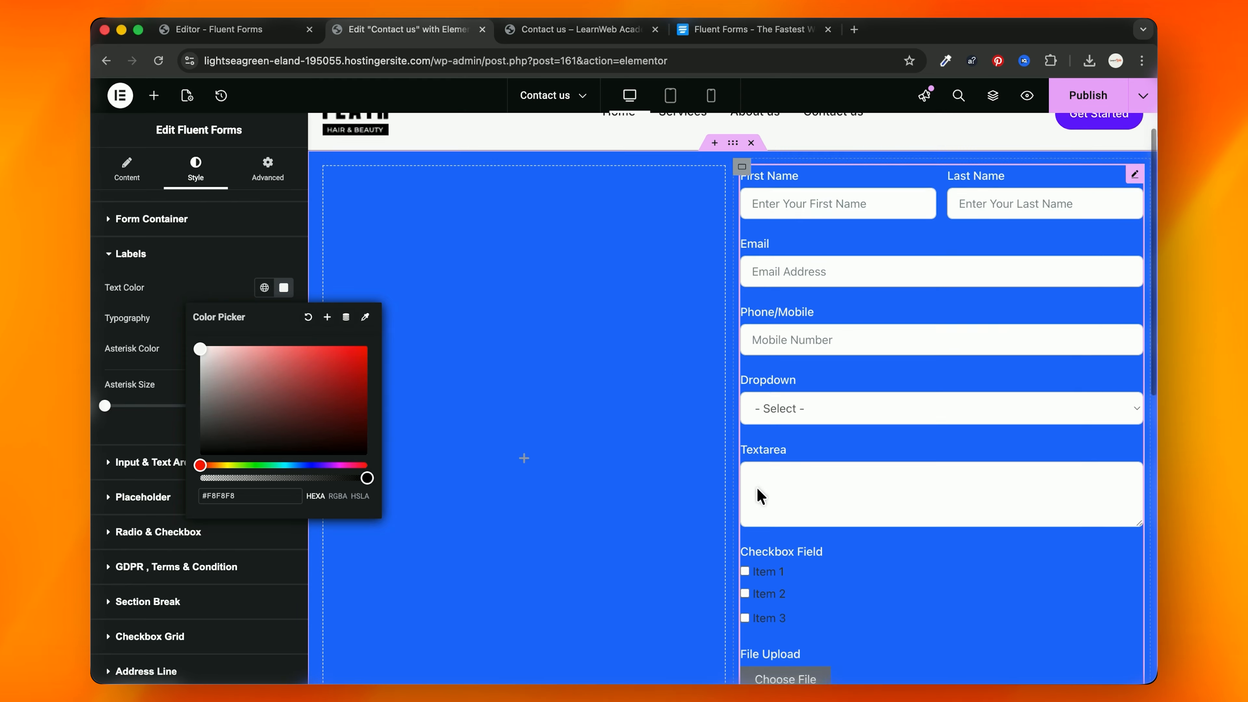
left_click(145, 476)
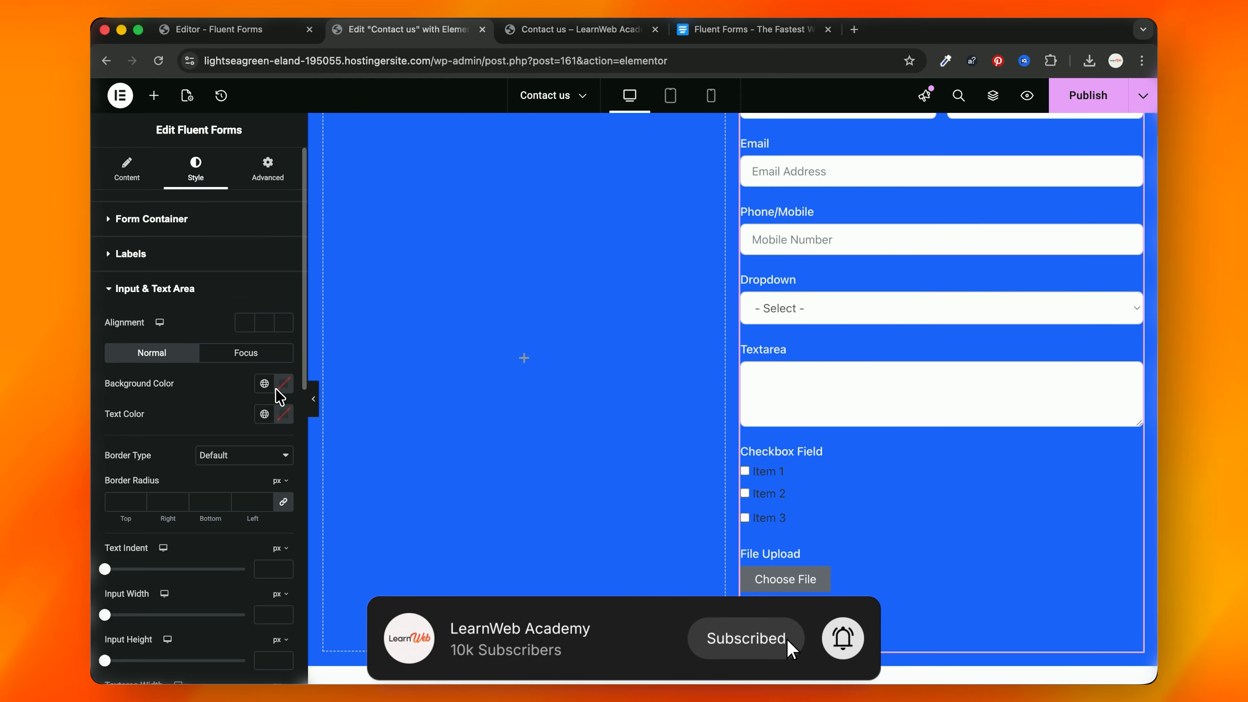
left_click(281, 414)
left_click(200, 524)
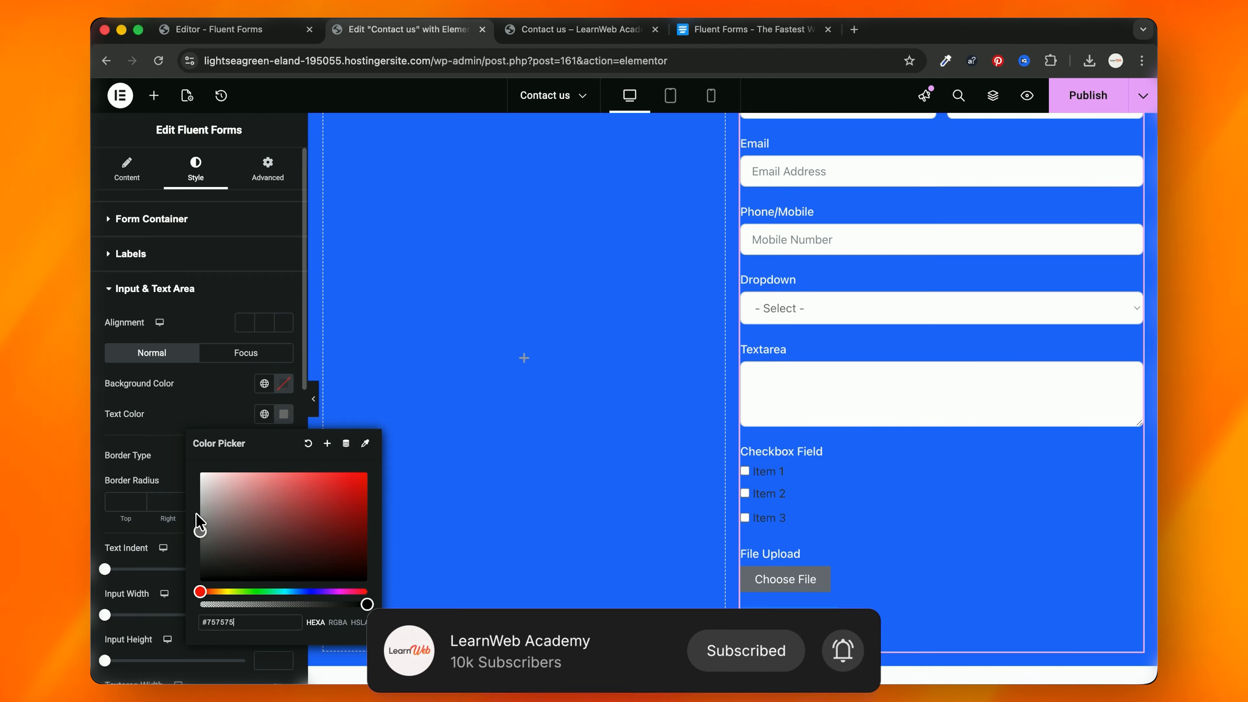
left_click(204, 362)
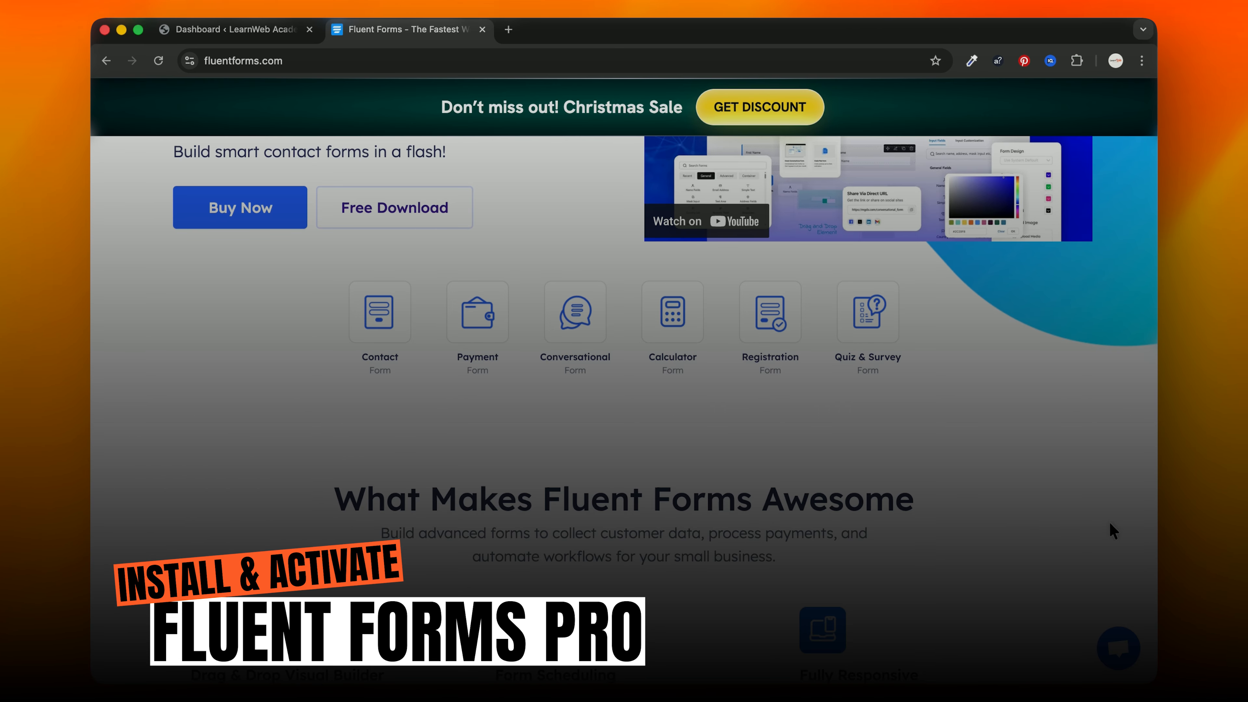
Step: Search the plugin directory for 'fluent forms' and install and activate Fluent Forms
left_click(218, 30)
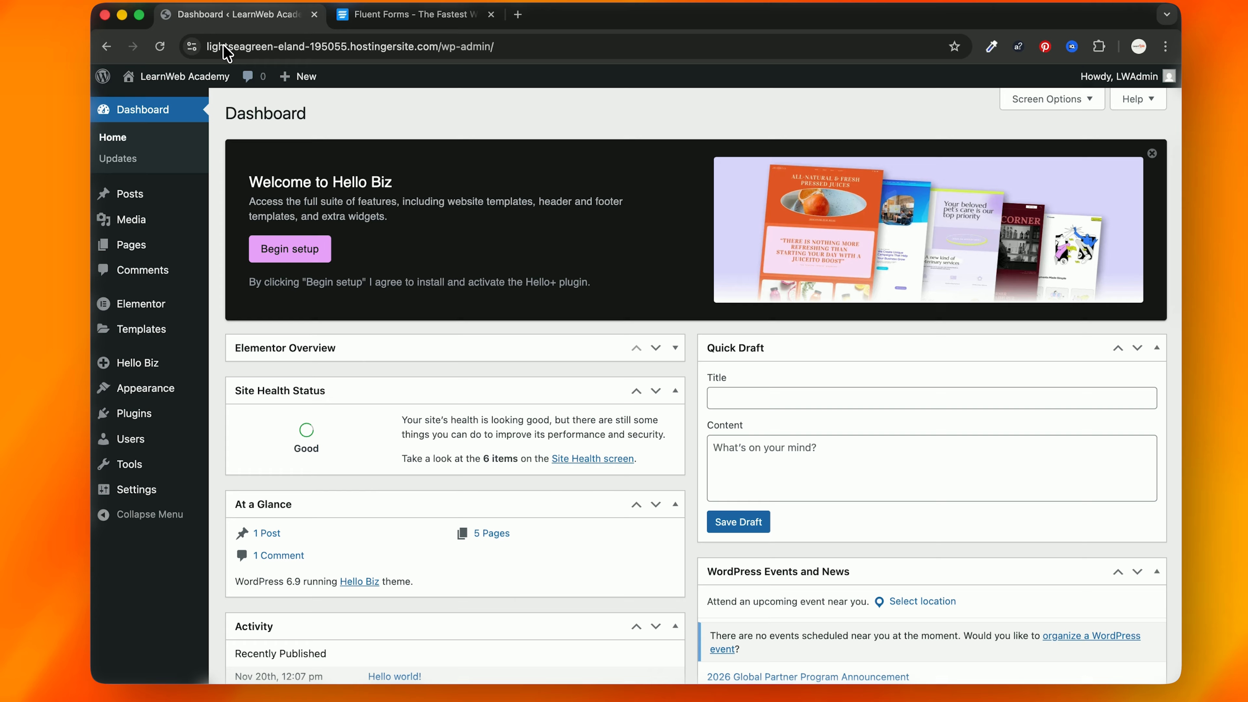
mouse_move(159, 427)
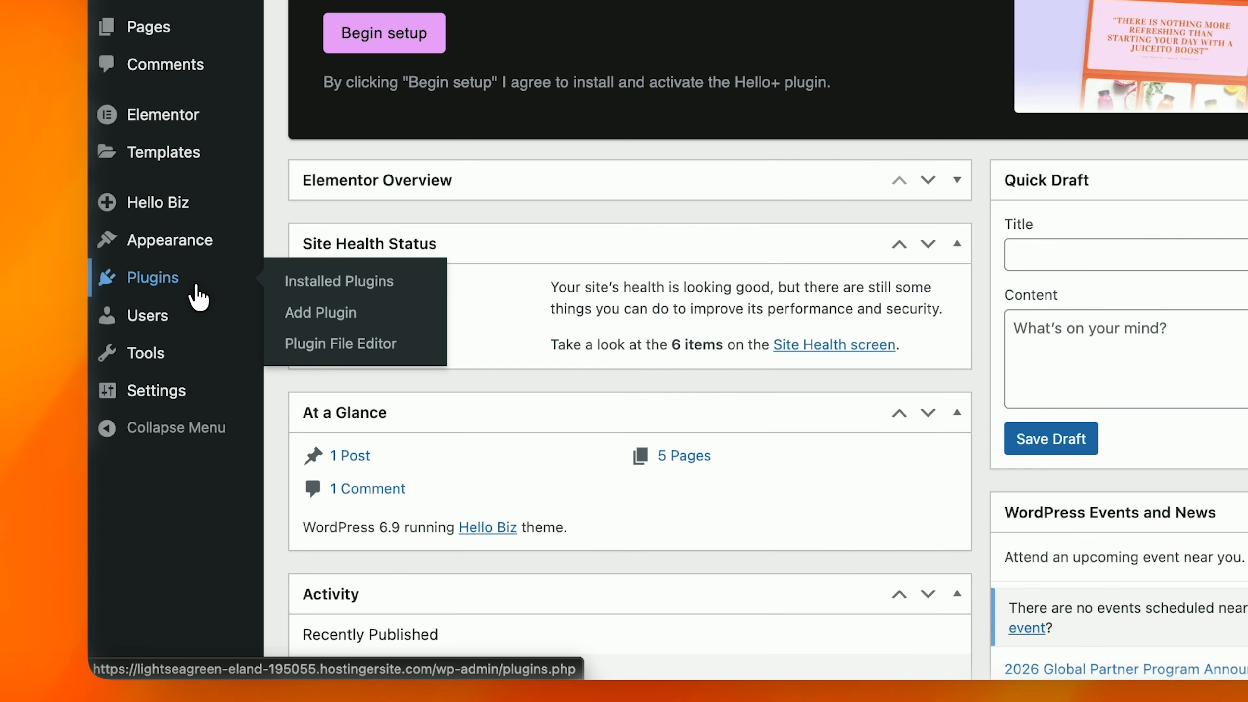
left_click(317, 314)
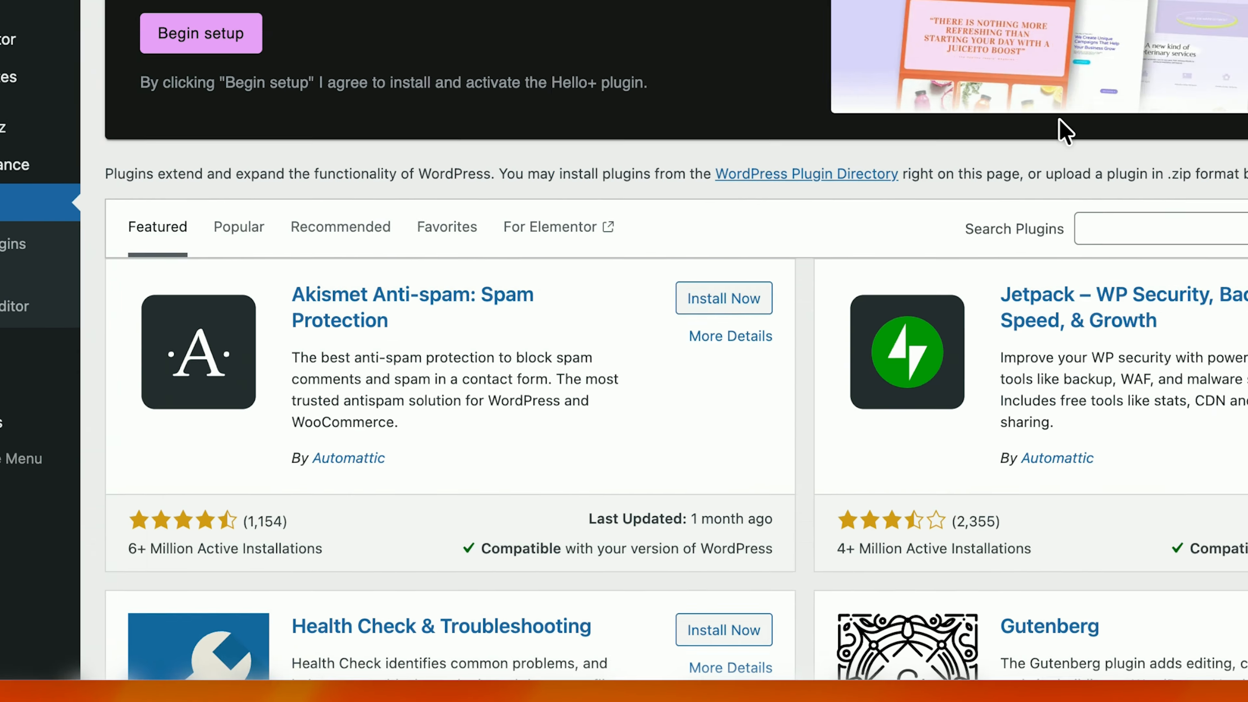
left_click(1209, 230)
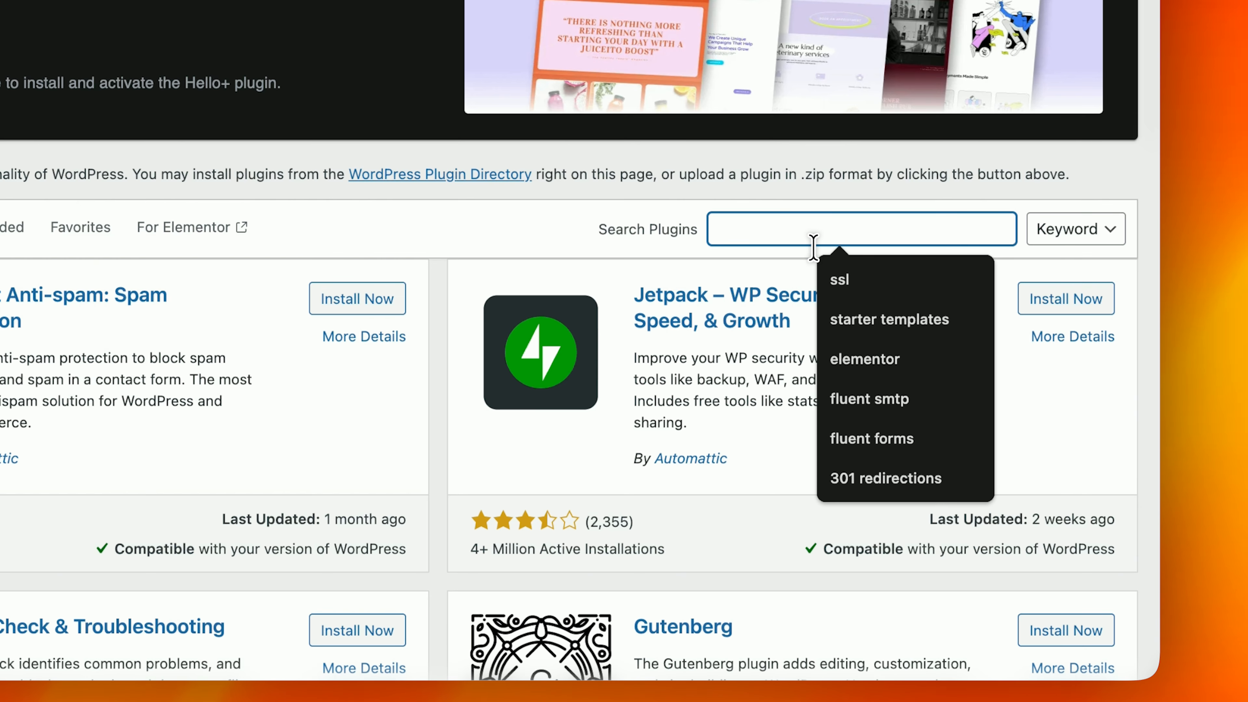
type("fluent forms")
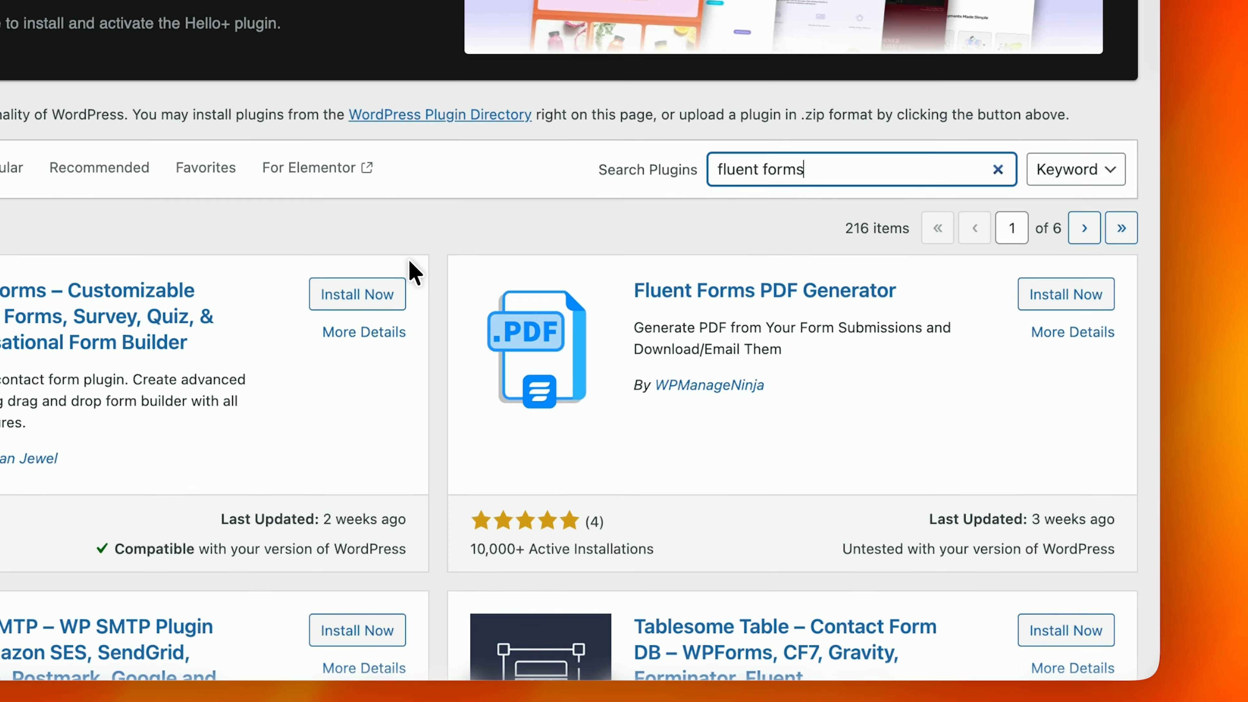
scroll(409, 249, "down", 3)
left_click(385, 153)
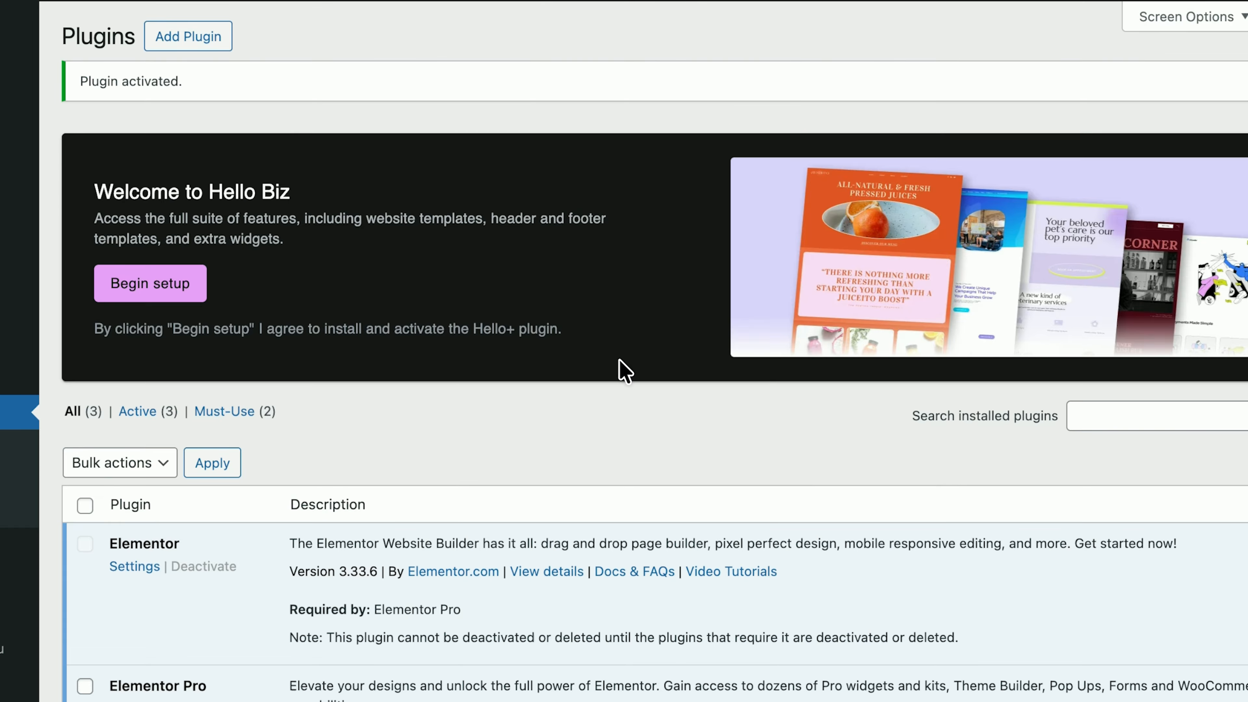
scroll(619, 360, "down", 4)
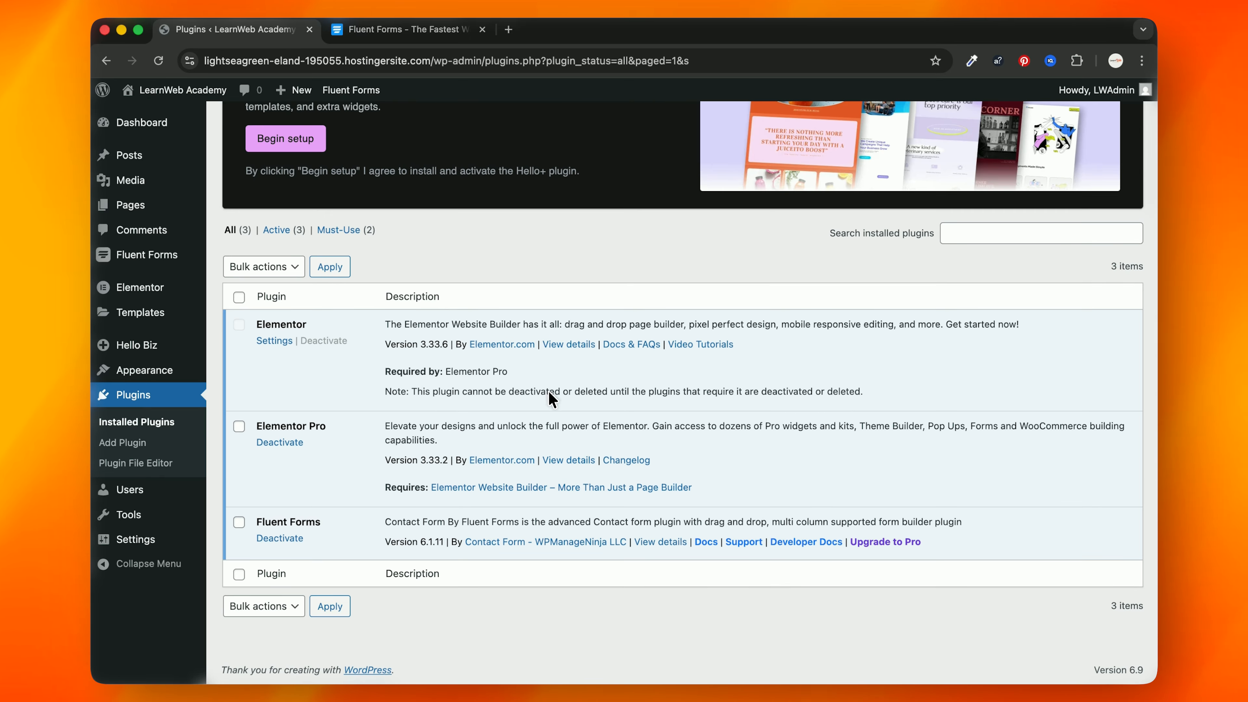
Step: Upload fluent-forms-pro.zip as a new plugin and activate Fluent Forms Pro
scroll(331, 169, "up", 4)
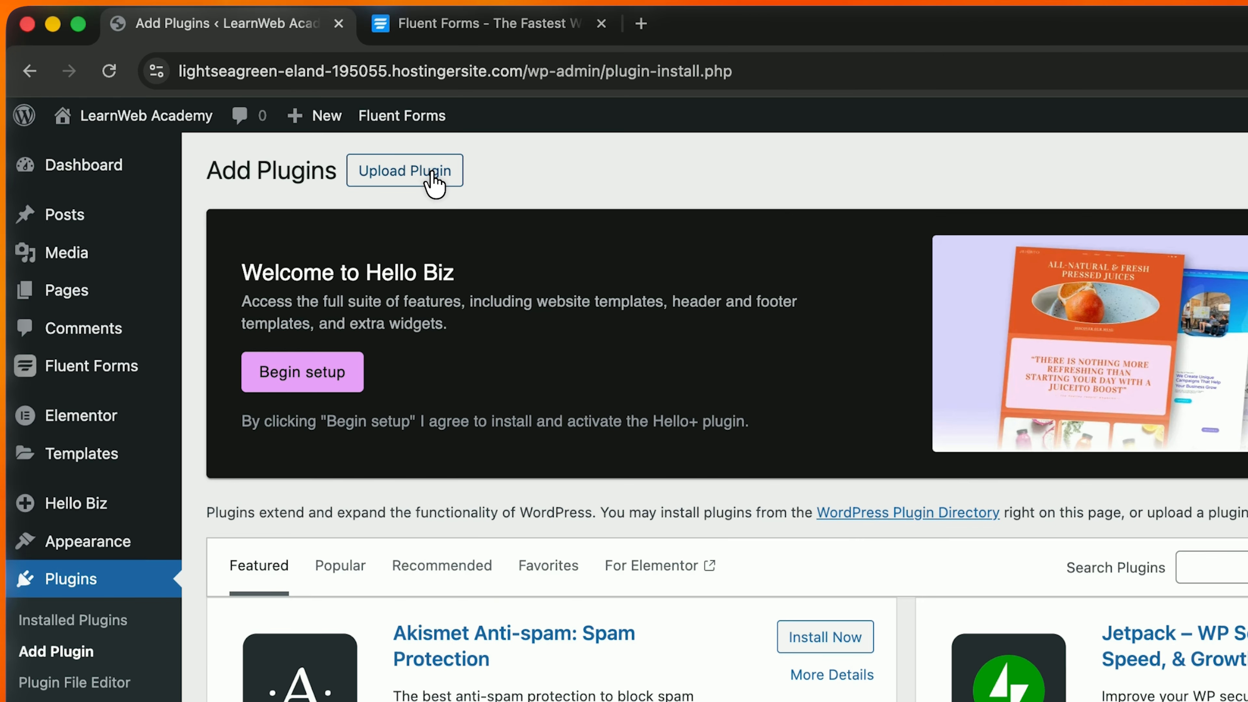
left_click(427, 179)
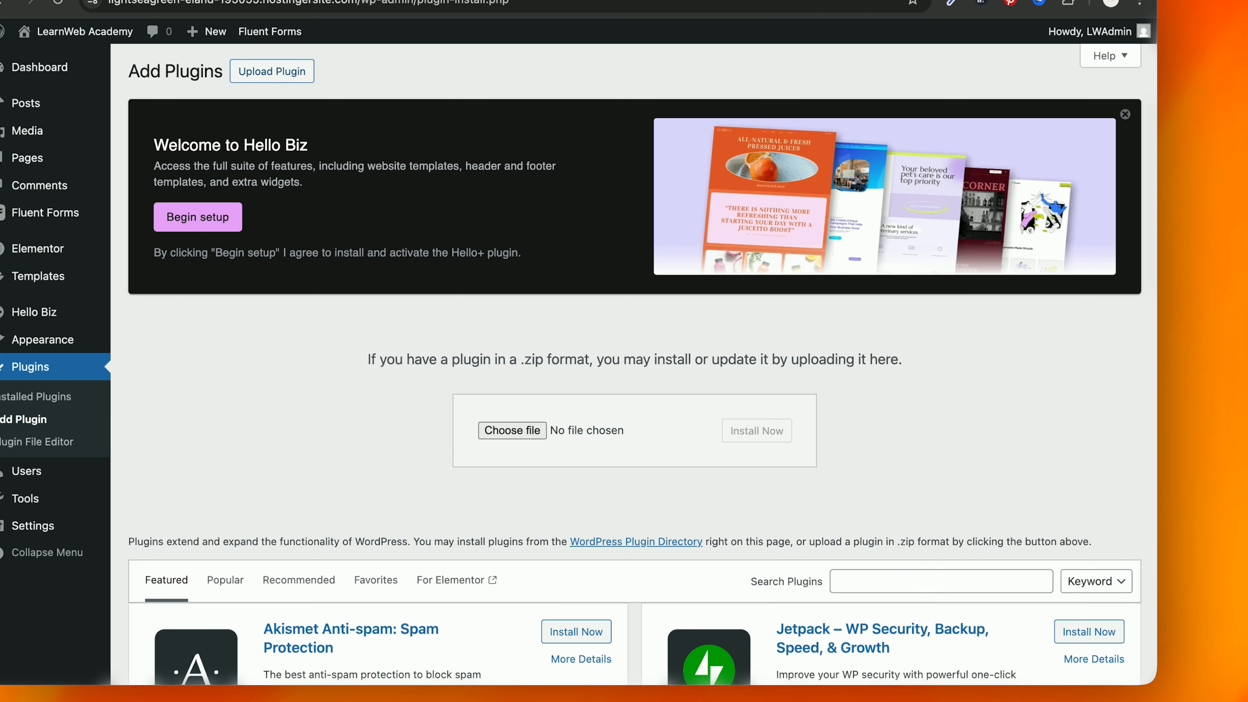
key("super+Tab")
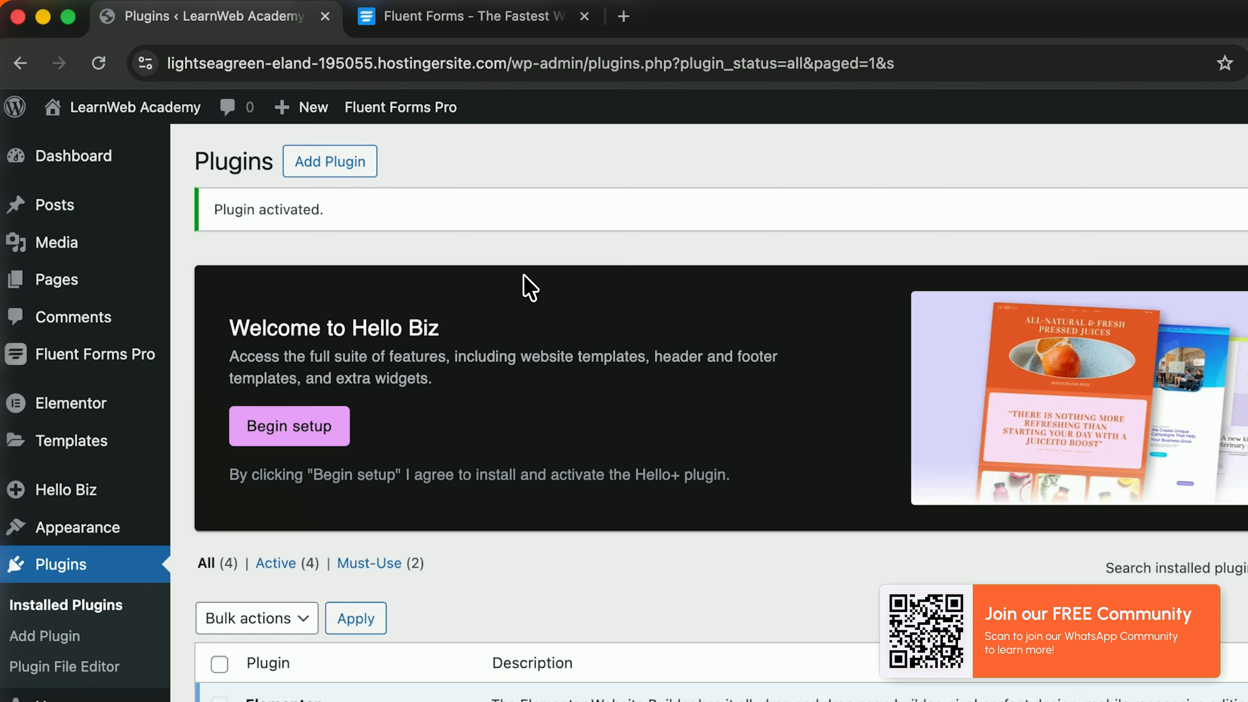
scroll(479, 590, "down", 6)
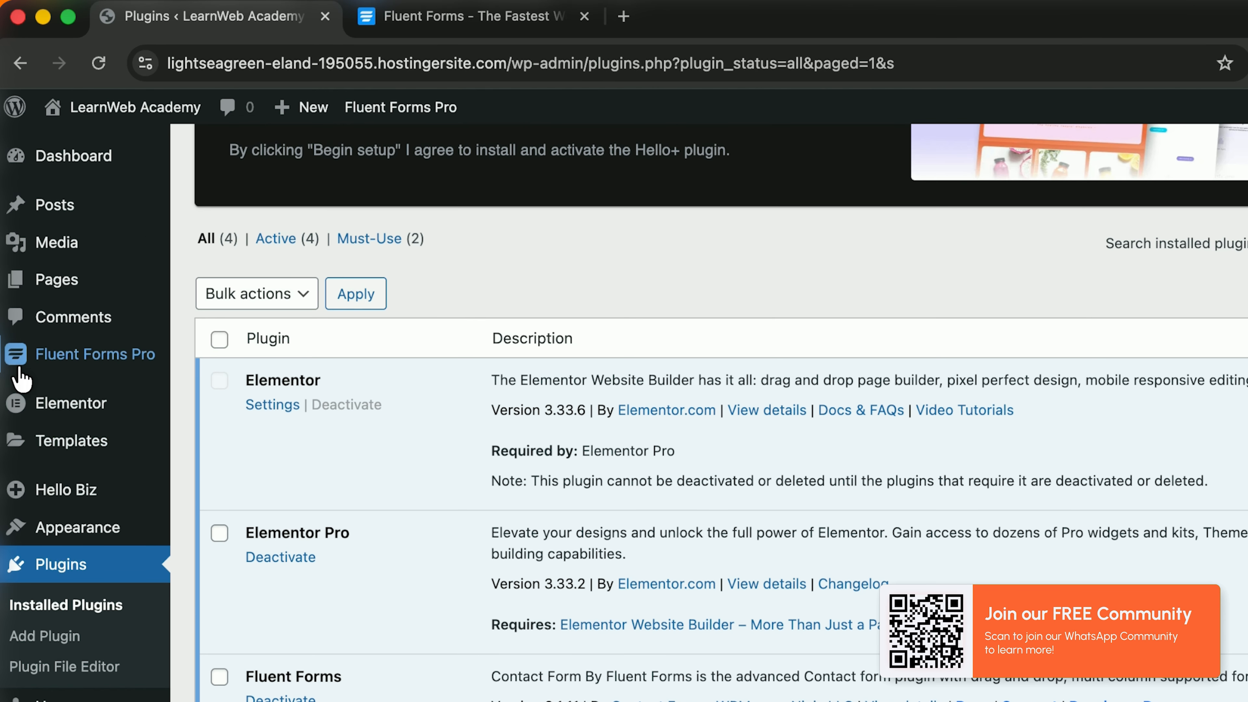
mouse_move(16, 361)
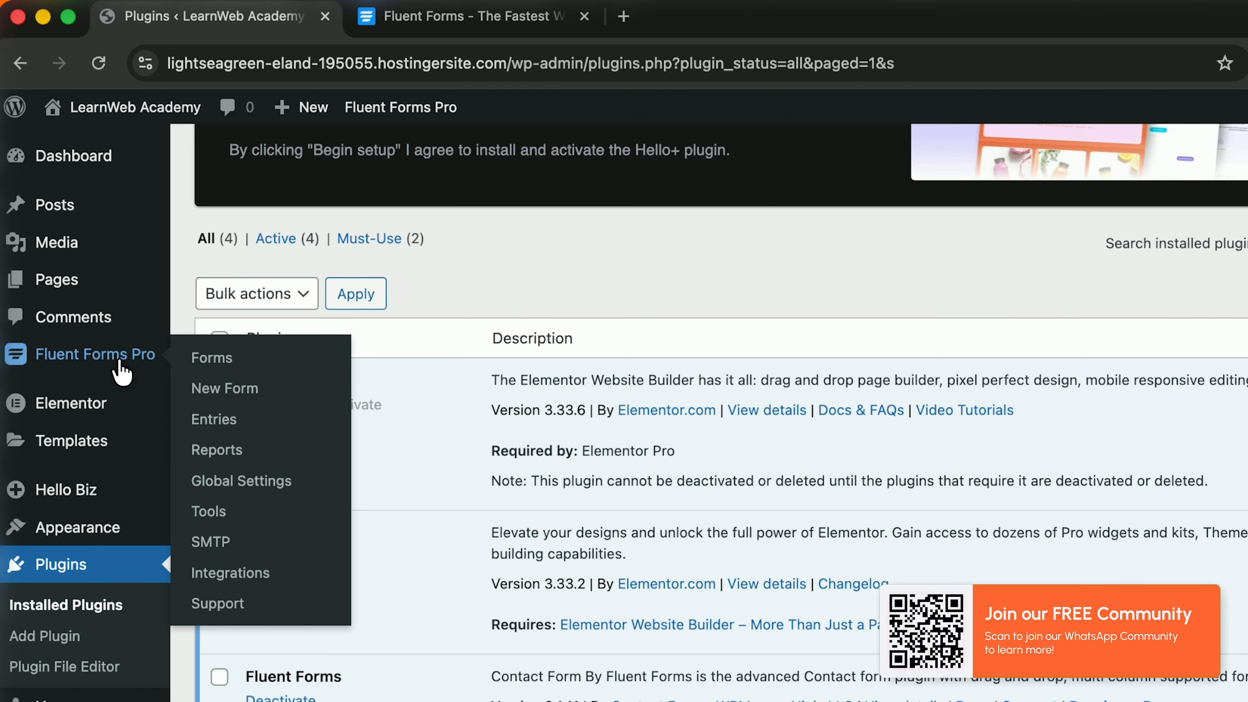
Step: Go to Fluent Forms Global Settings > License and enter the licence key
left_click(242, 481)
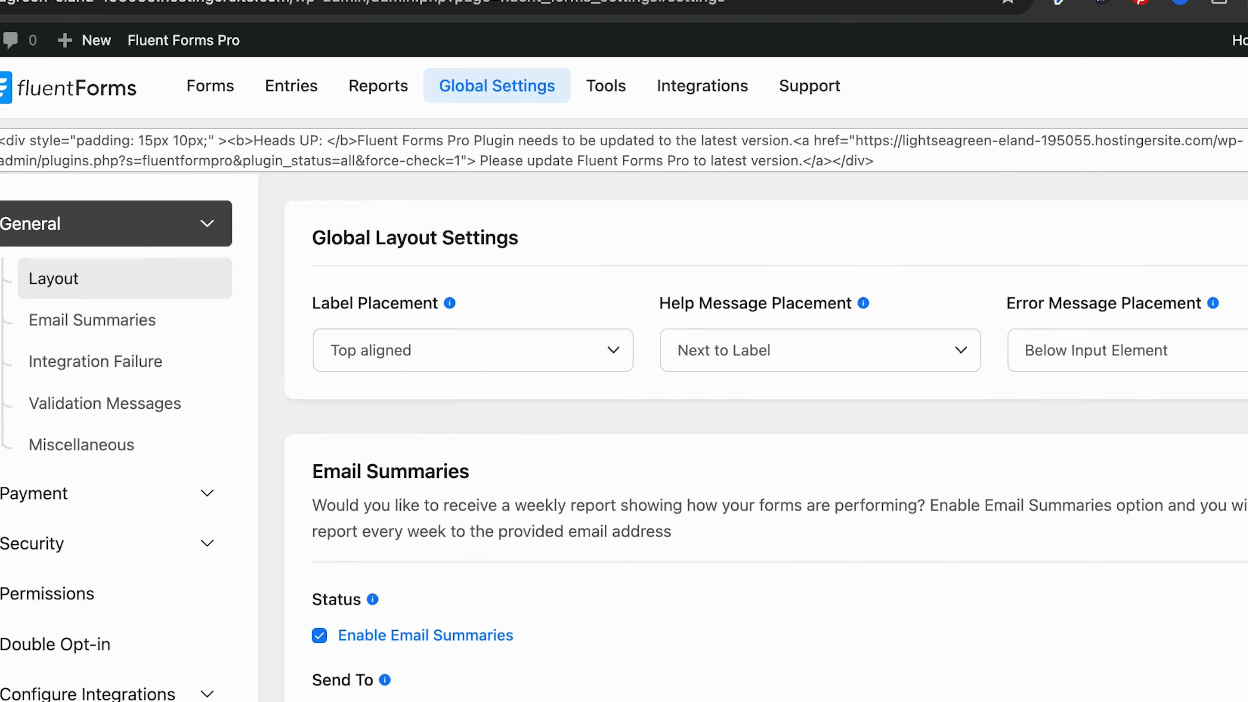
left_click(77, 701)
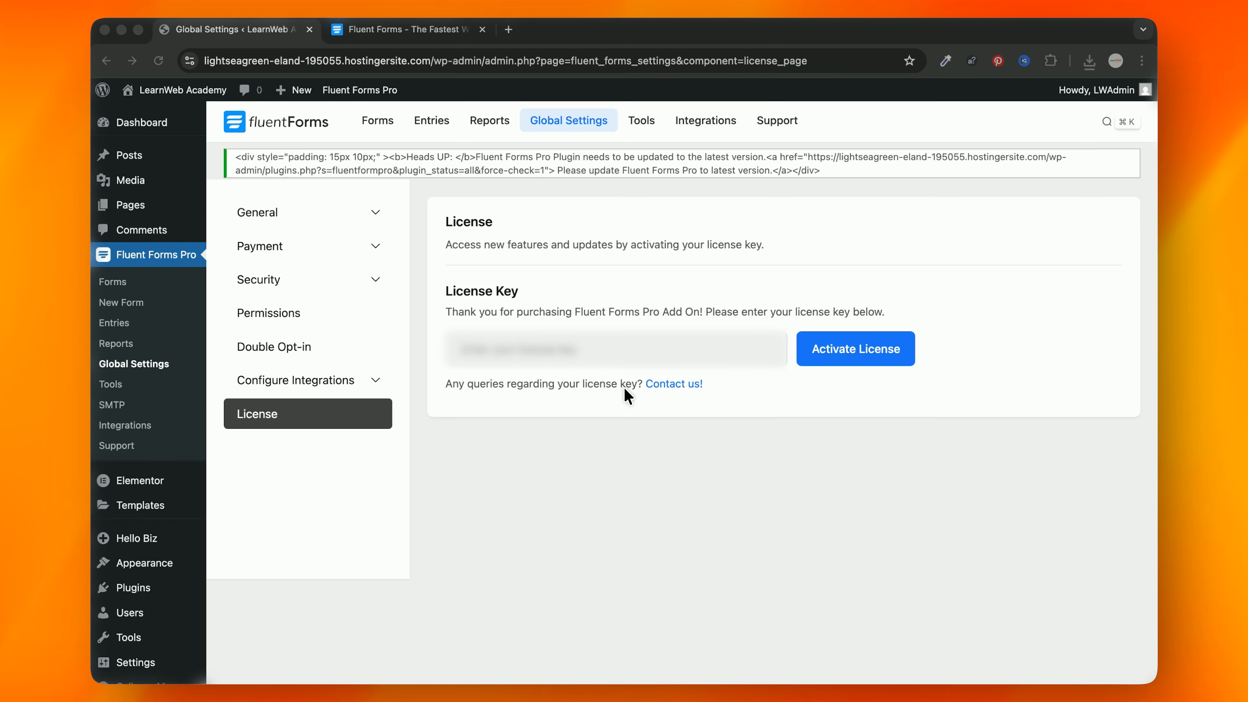
left_click(649, 351)
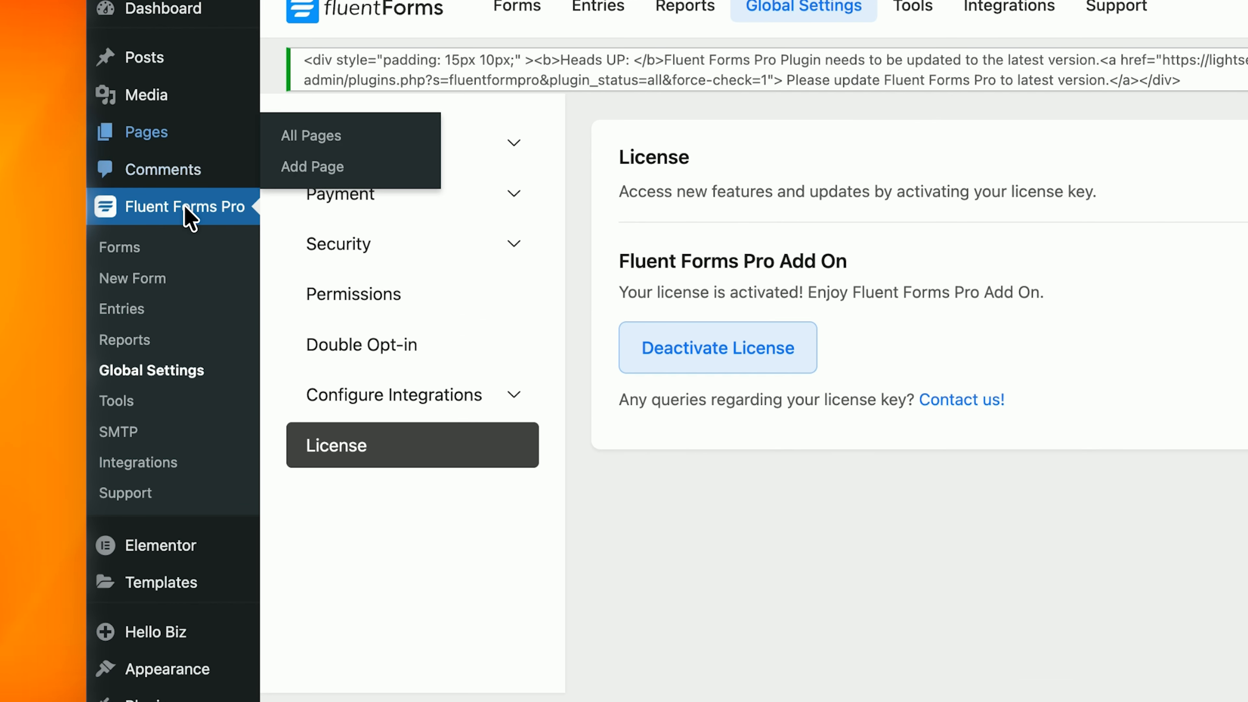
Step: Create a new blank form in Fluent Forms
left_click(118, 282)
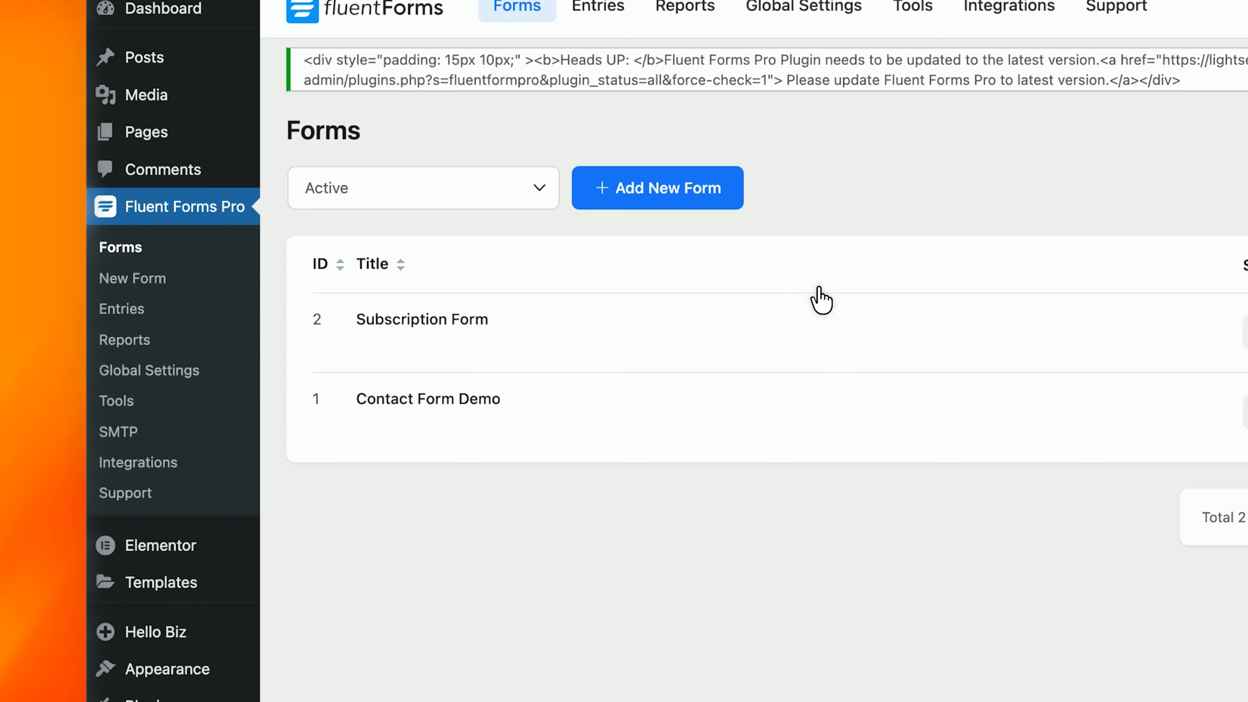
left_click(644, 196)
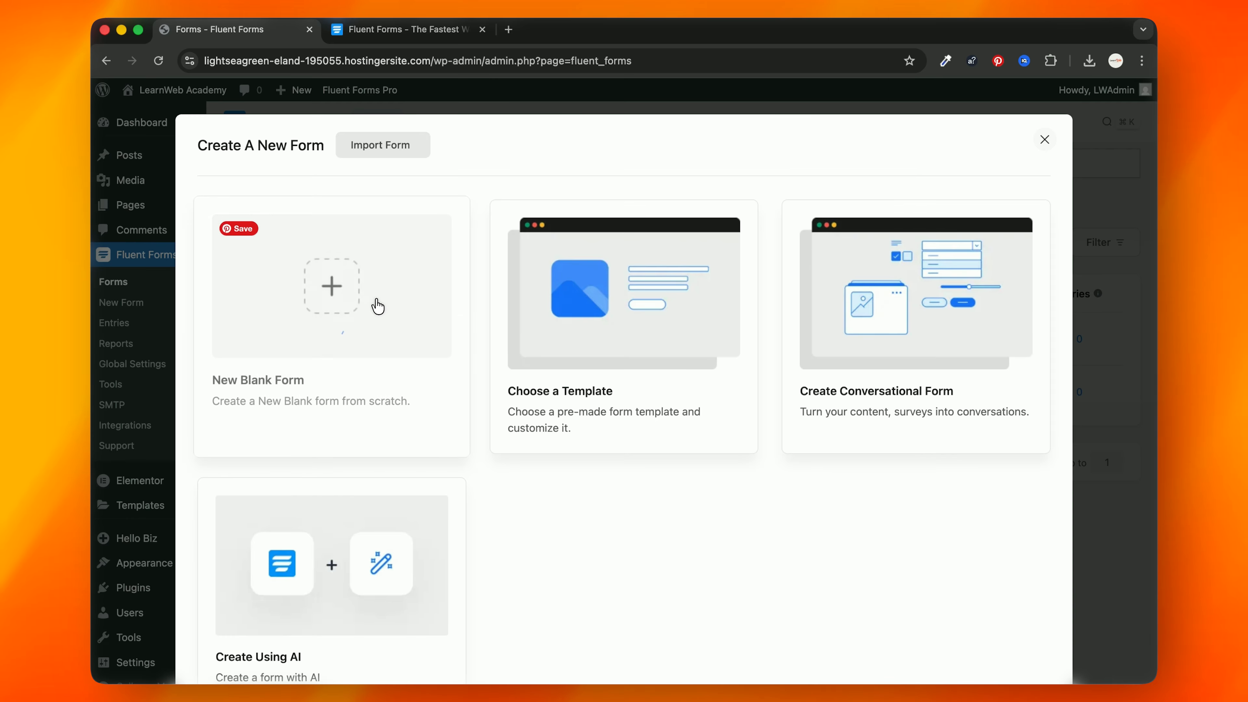
left_click(496, 283)
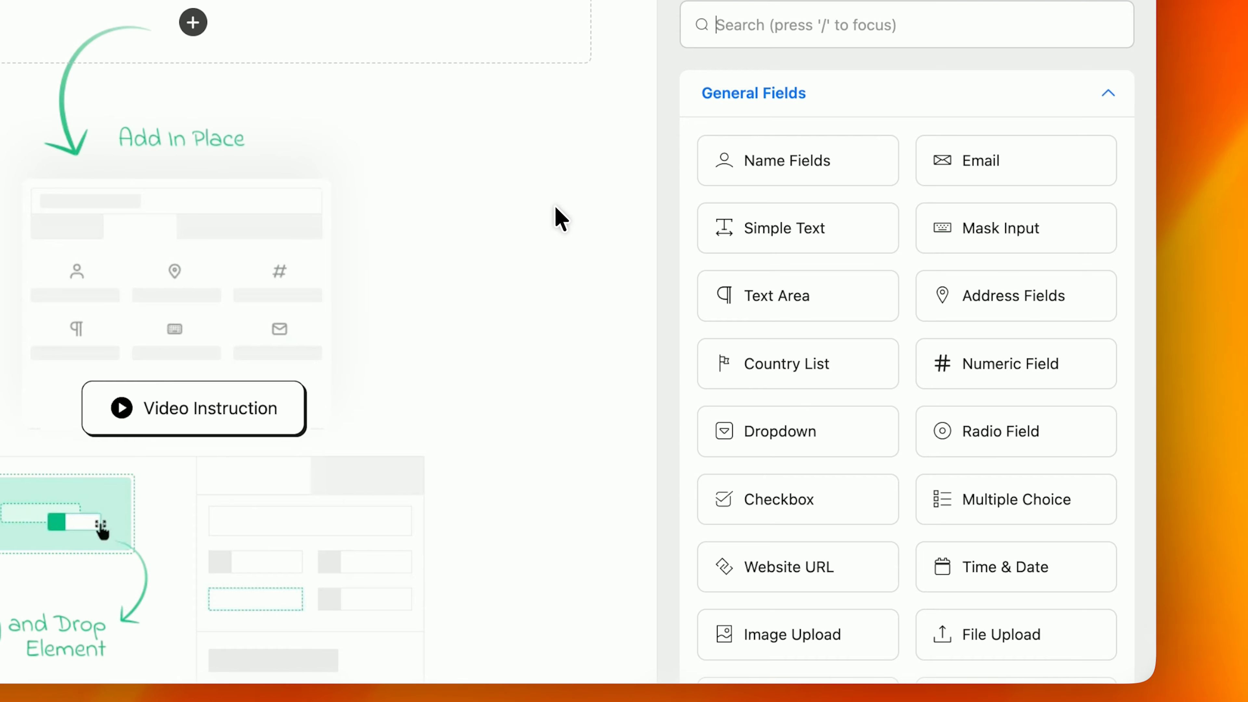
scroll(791, 354, "down", 3)
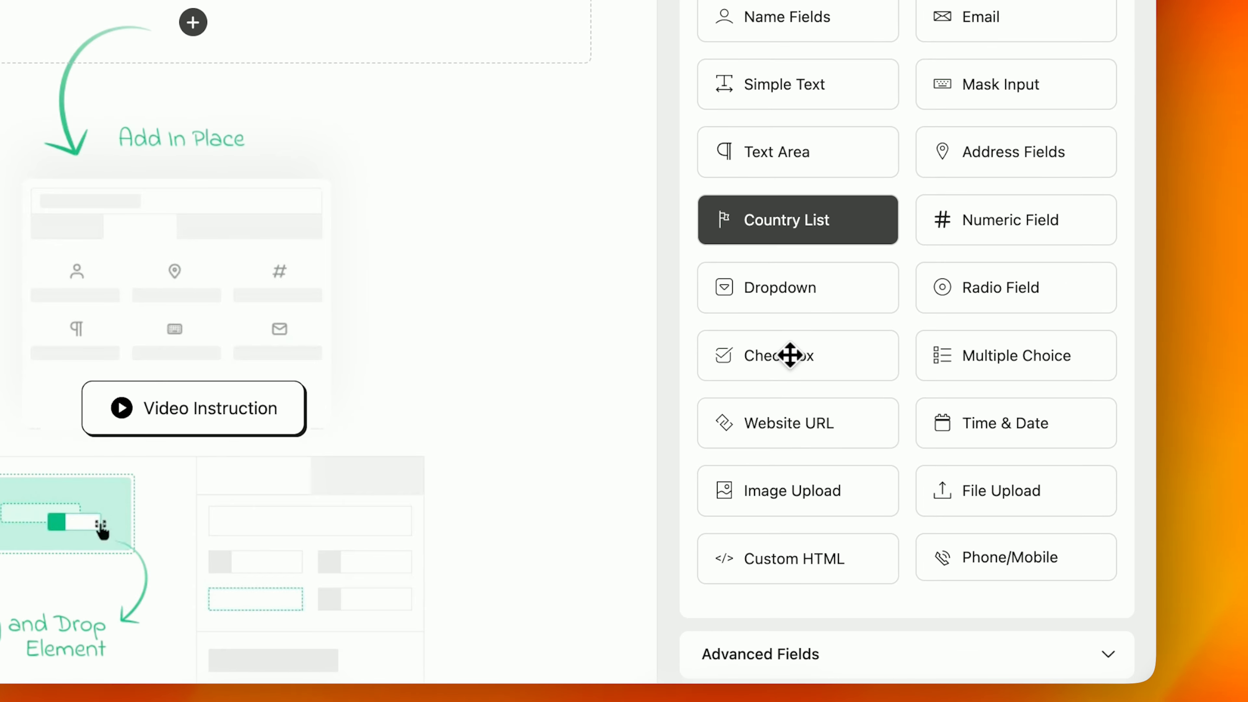
scroll(791, 354, "up", 3)
Step: Add First and Last Name fields and an Email field below them
left_click_drag(786, 160, 342, 40)
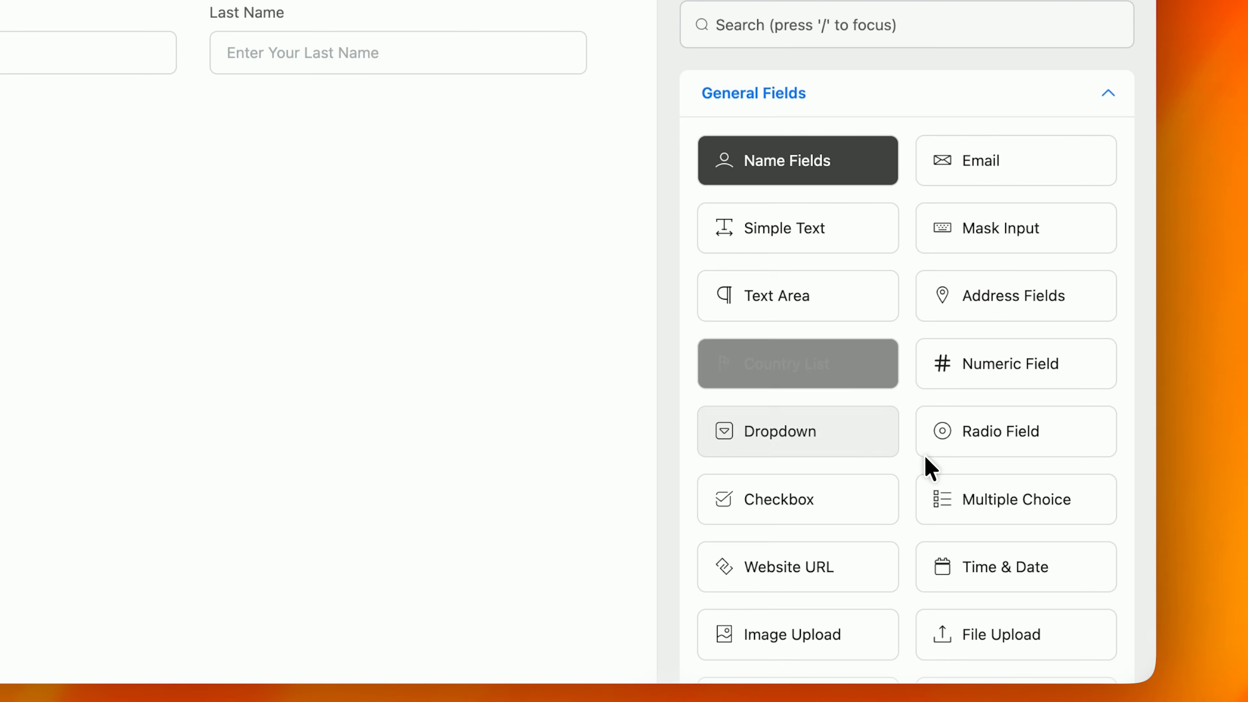
left_click_drag(1156, 397, 1096, 390)
left_click_drag(860, 166, 316, 102)
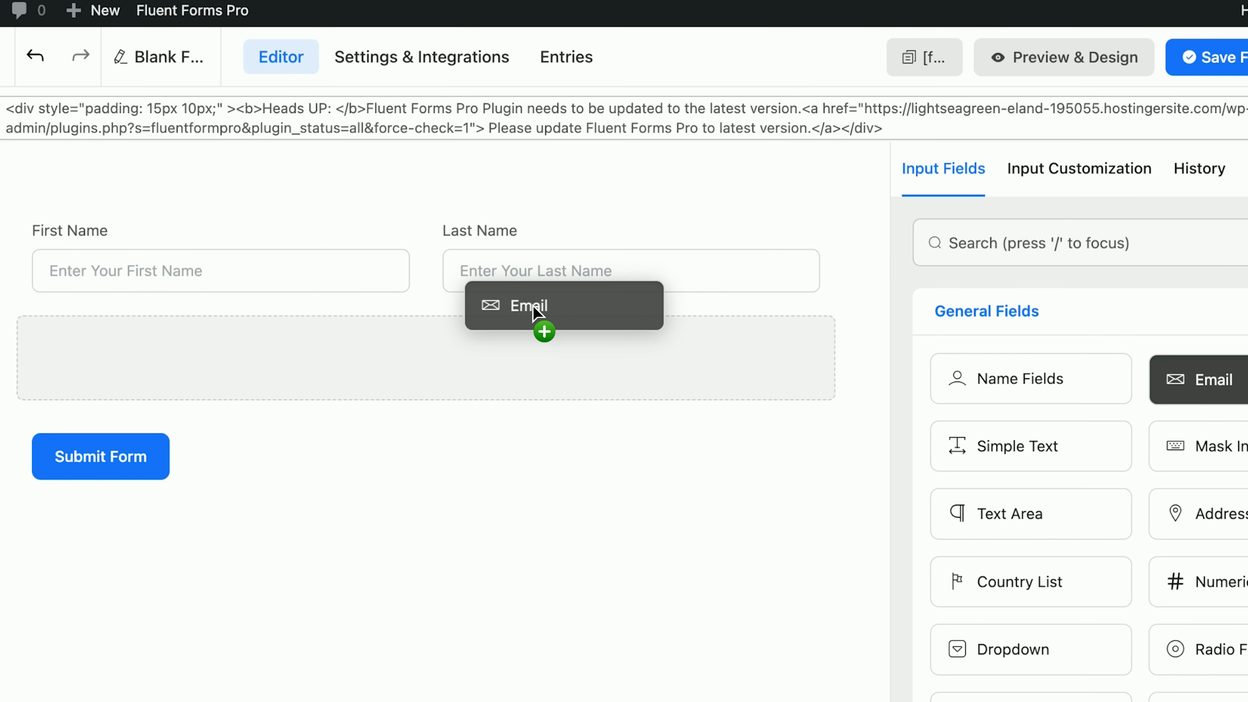
left_click_drag(539, 308, 541, 312)
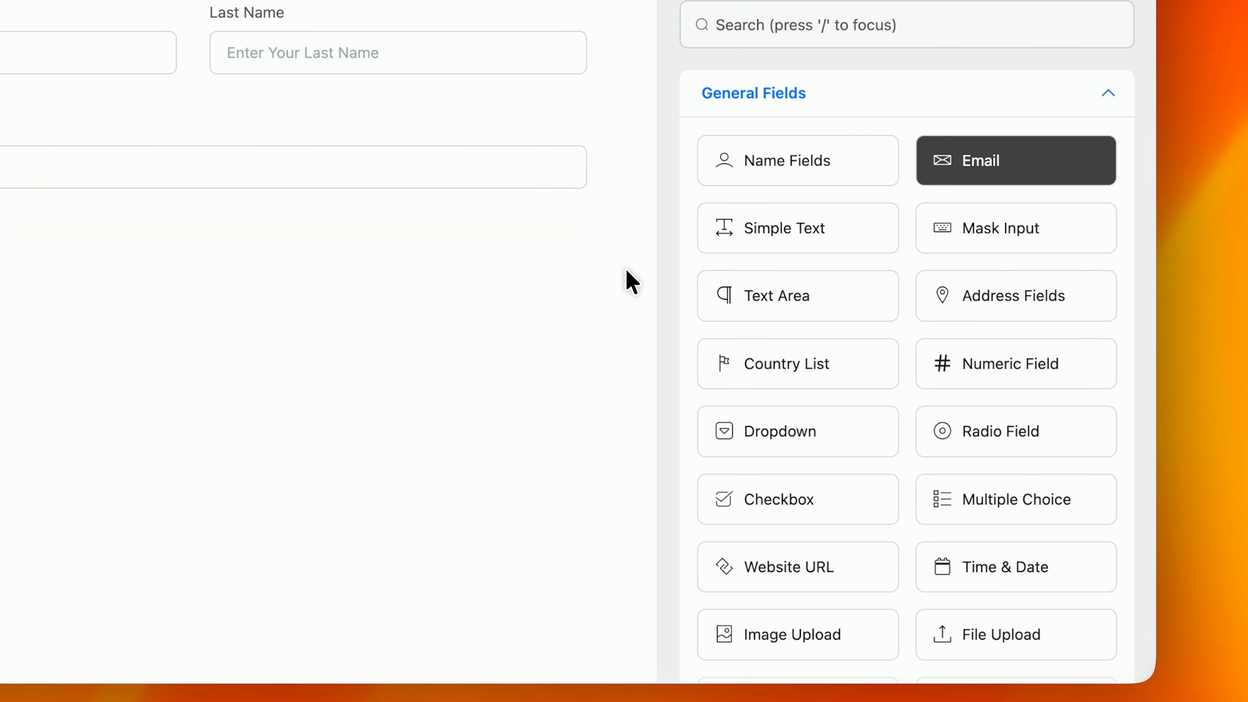
scroll(886, 257, "down", 1)
scroll(866, 75, "up", 2)
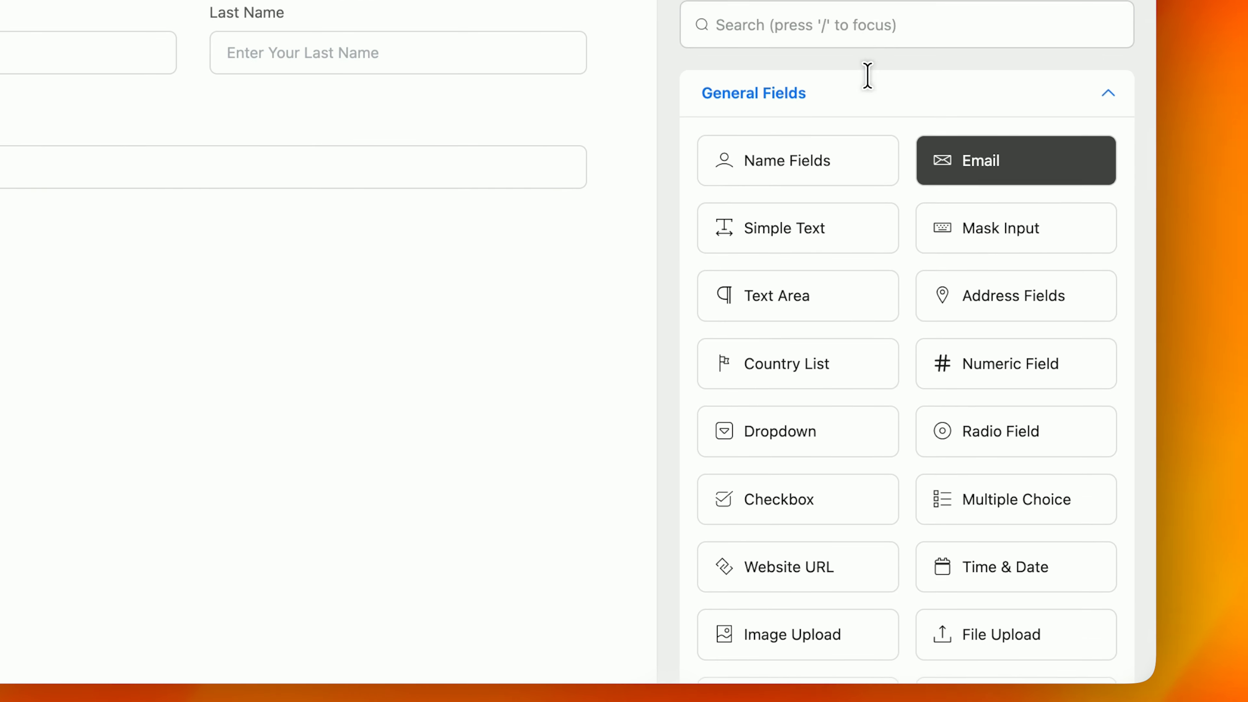
Step: Add a Phone/Mobile field and a Dropdown field to the form
left_click(901, 8)
type("phone")
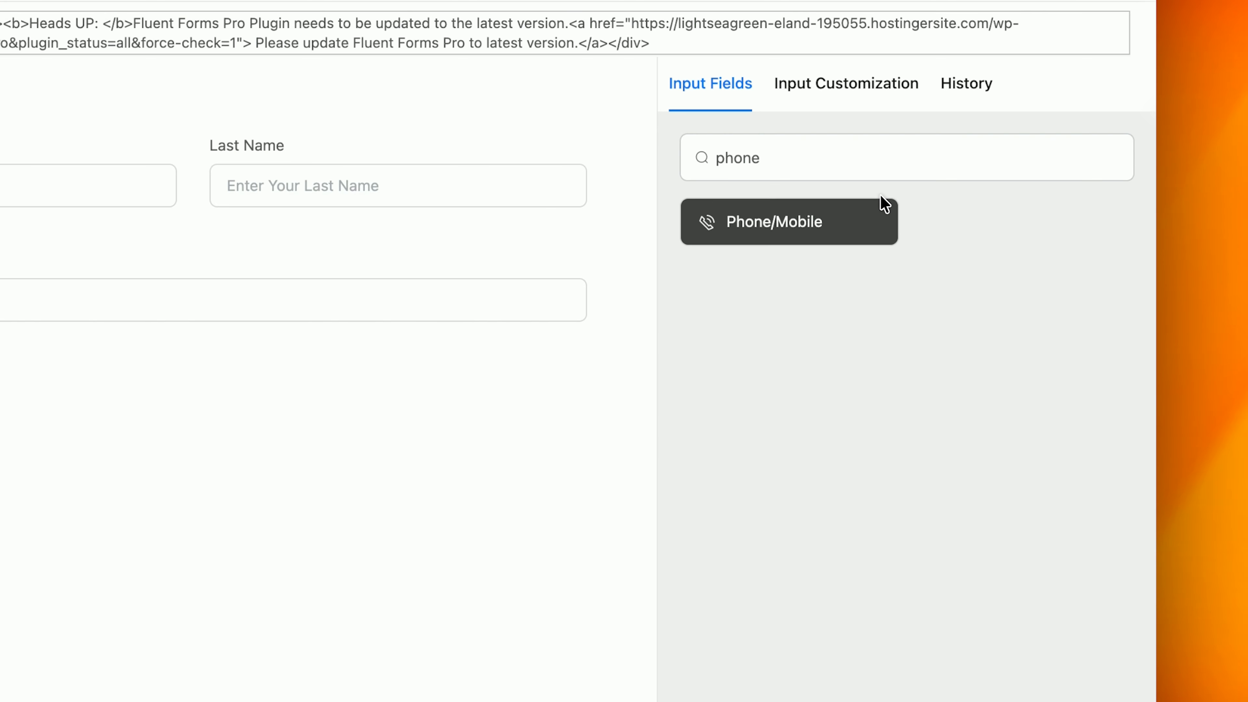
left_click_drag(883, 203, 533, 396)
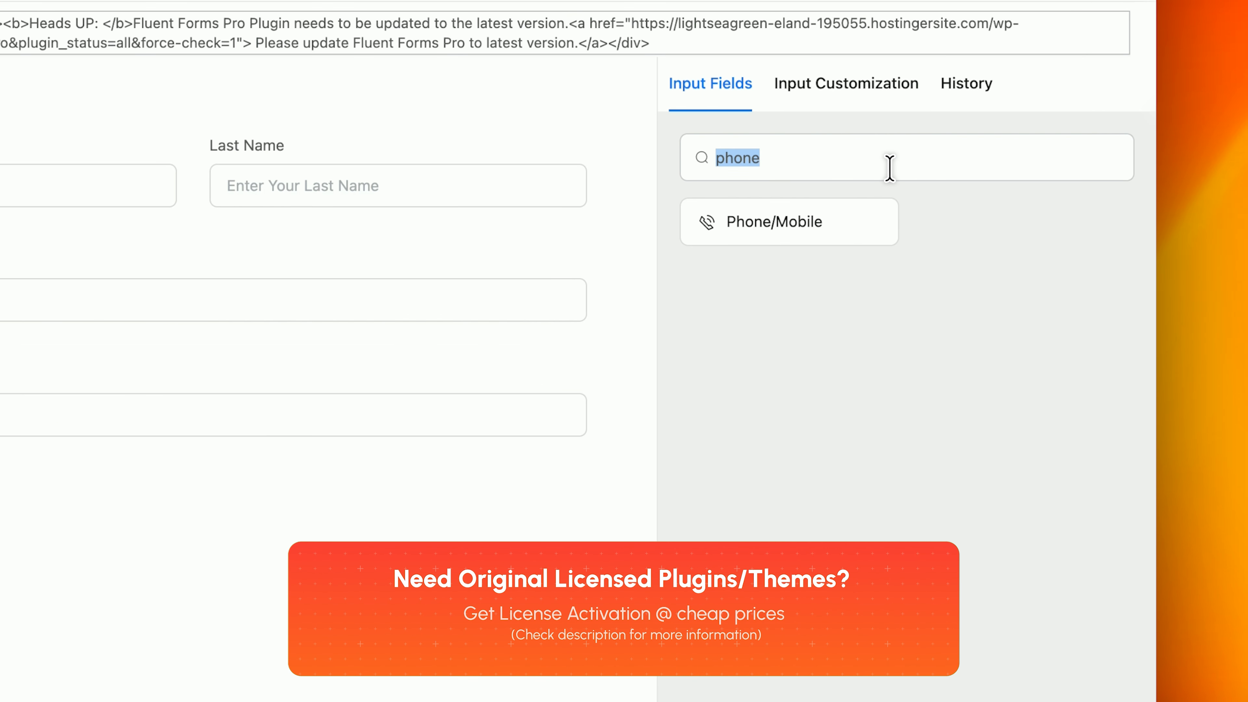
type("drop")
left_click_drag(872, 229, 349, 452)
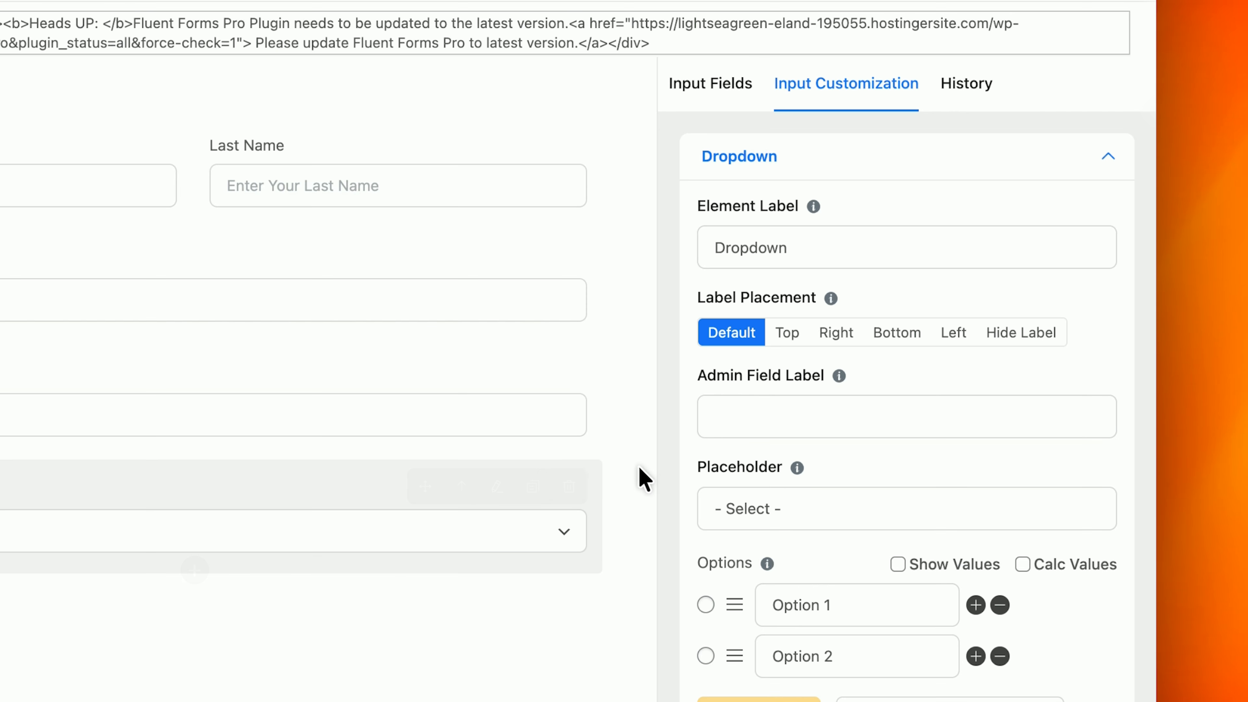
Step: Review the Dropdown field's options and label settings
scroll(806, 580, "down", 1)
left_click(811, 573)
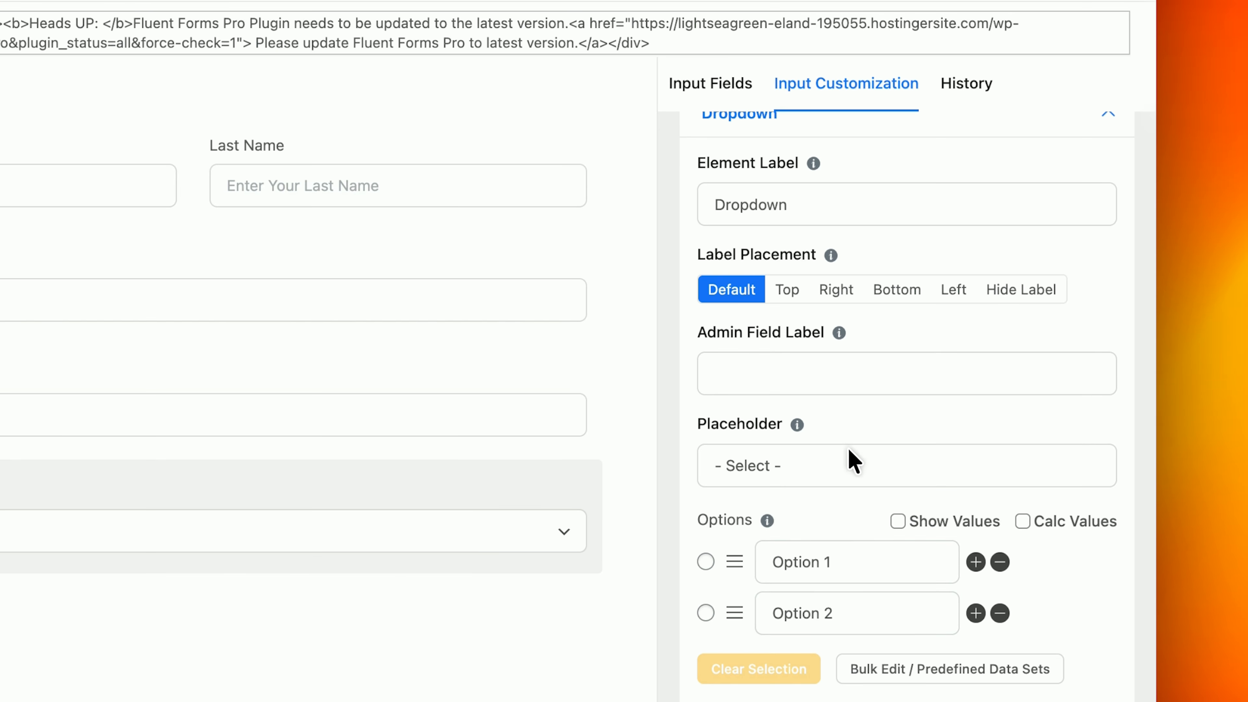
scroll(835, 344, "up", 1)
left_click(811, 219)
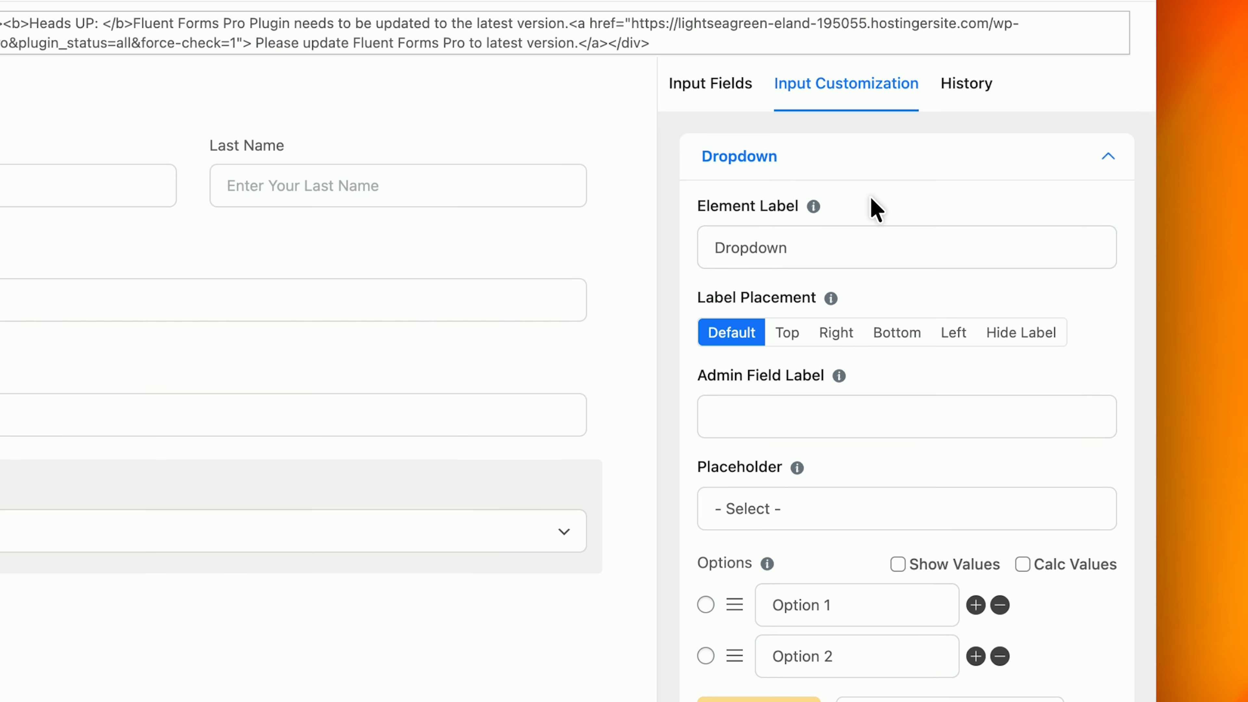
left_click(738, 99)
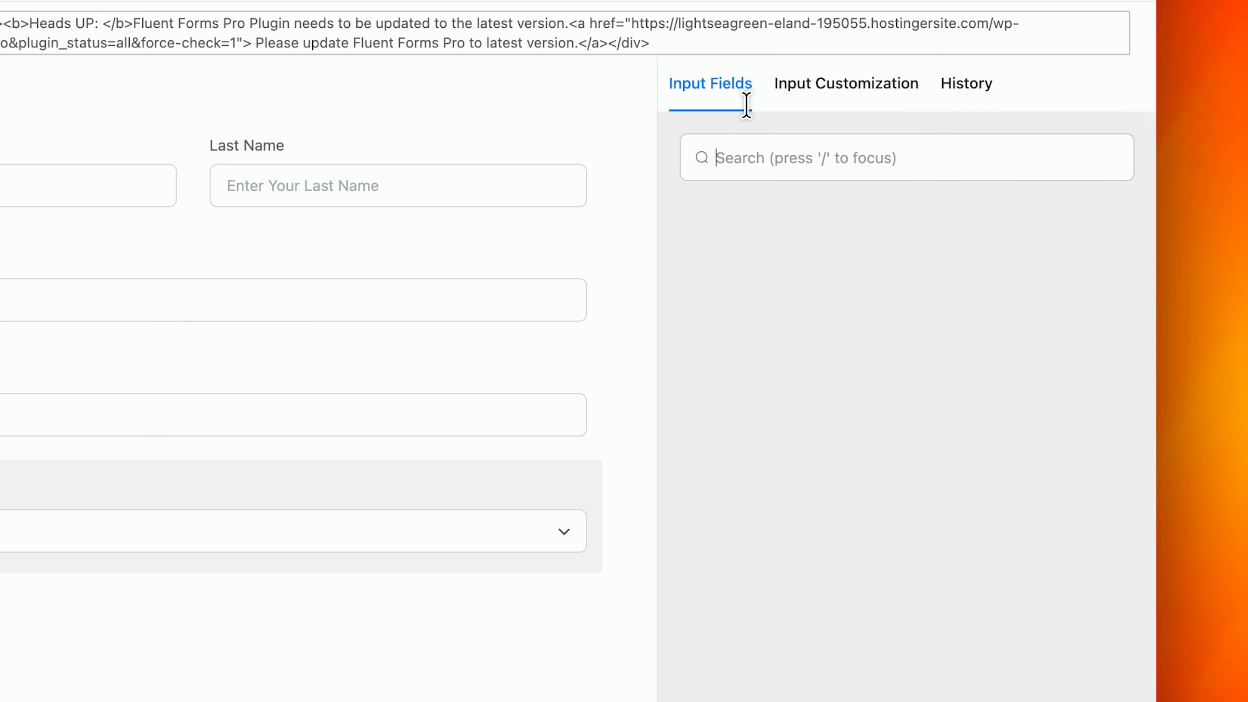
Step: Add a Checkbox field after the Textarea and check both fields' settings
left_click(807, 158)
type("tex")
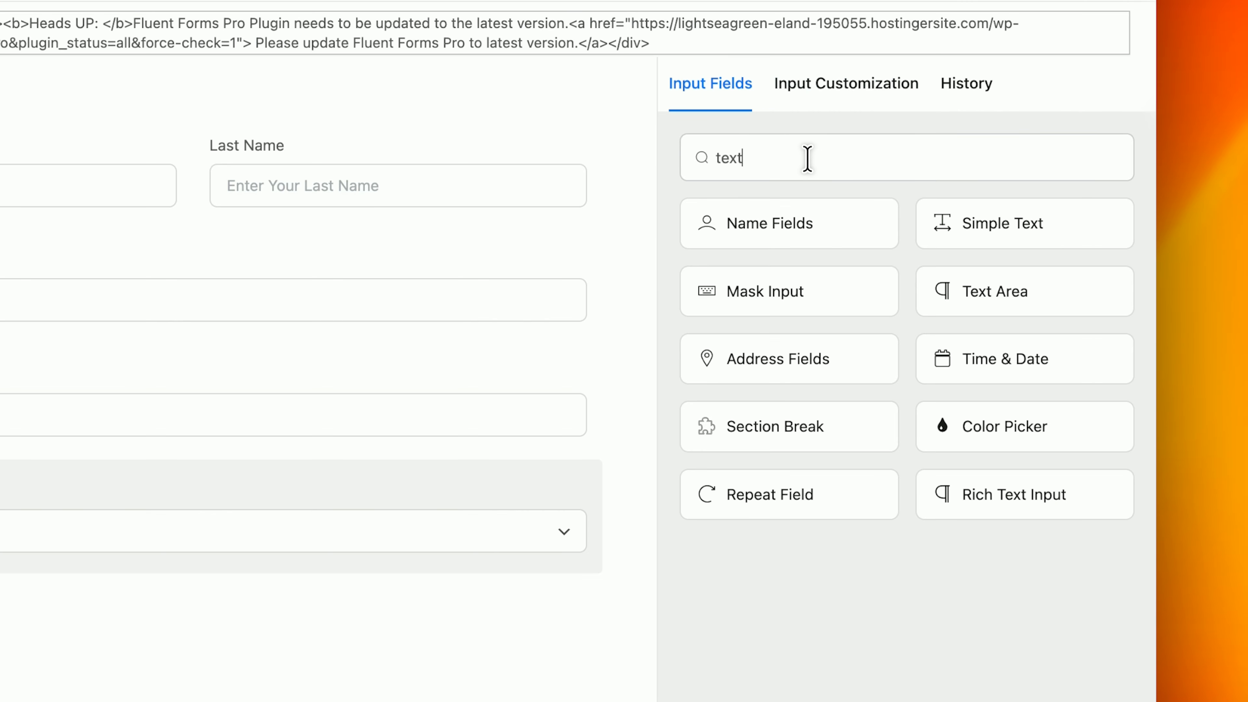
type("t")
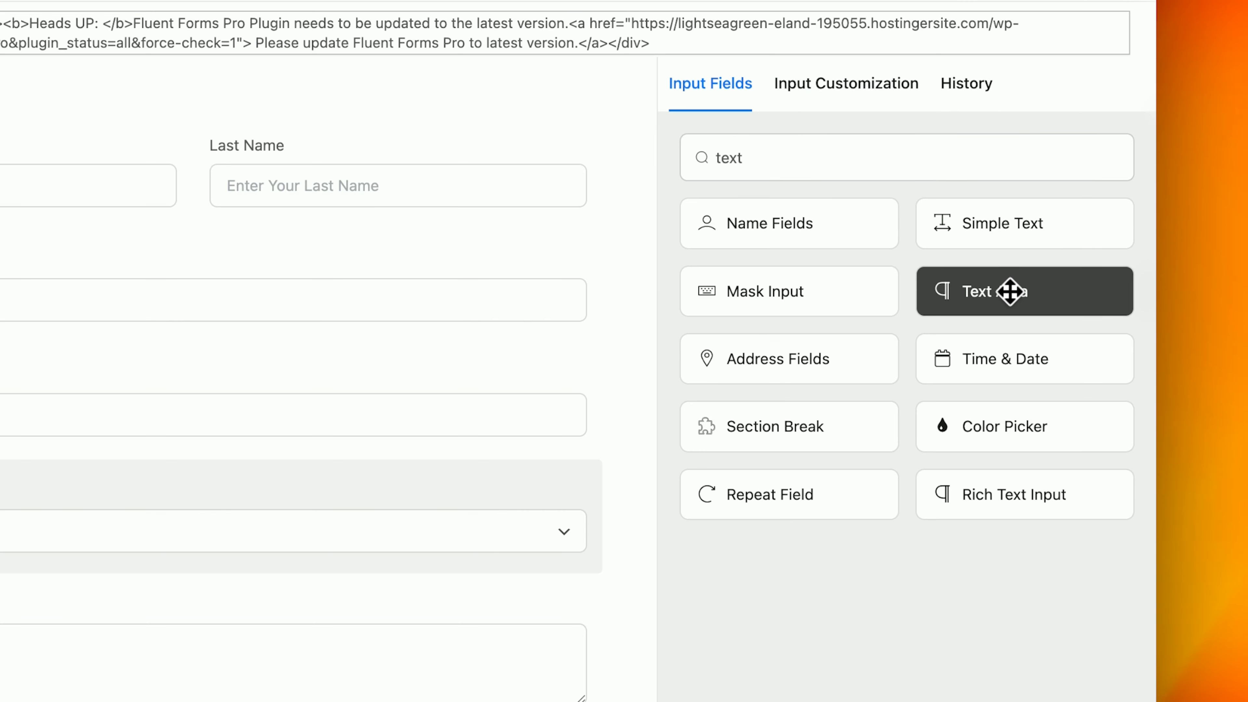
triple_click(856, 170)
type("check")
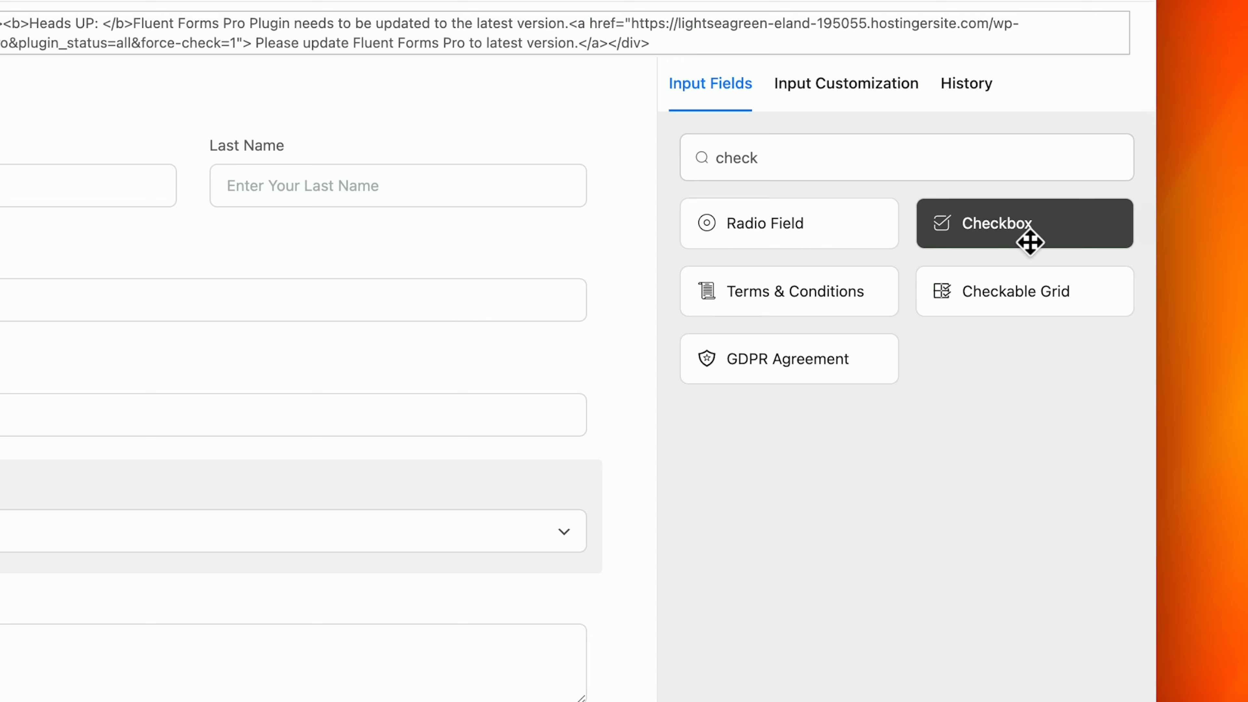
left_click(1030, 243)
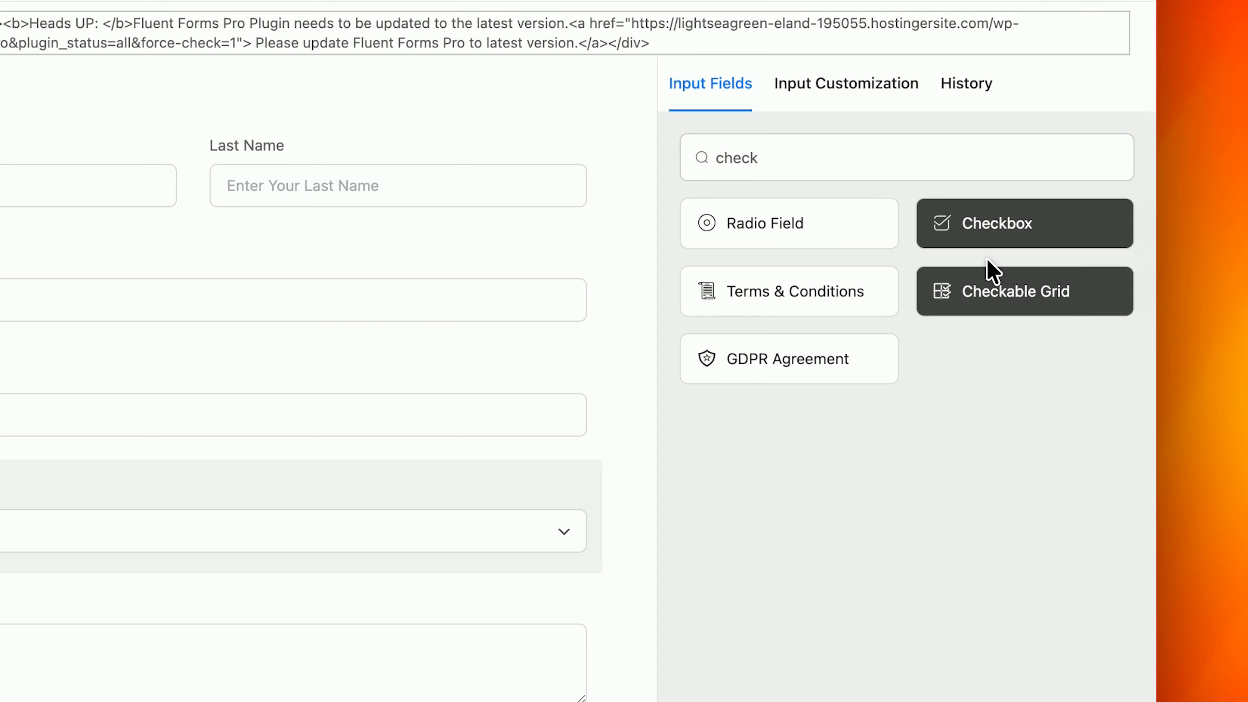
scroll(530, 502, "down", 2)
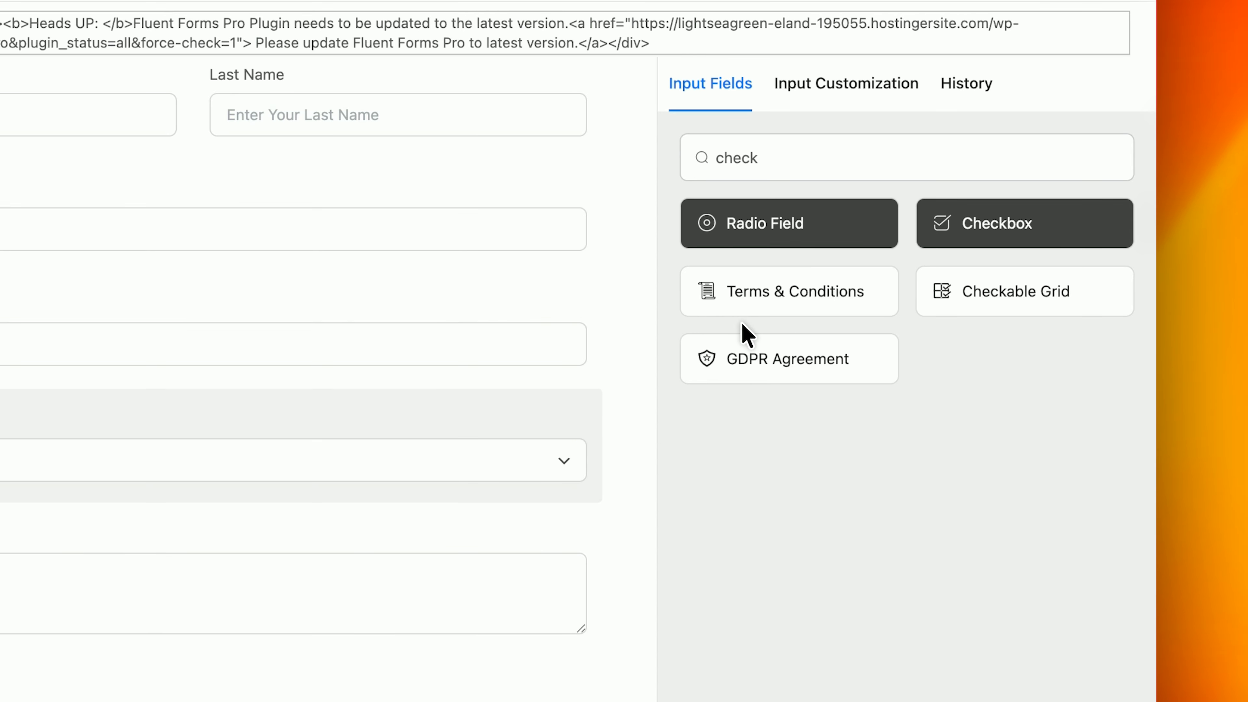
left_click(196, 572)
left_click(57, 677)
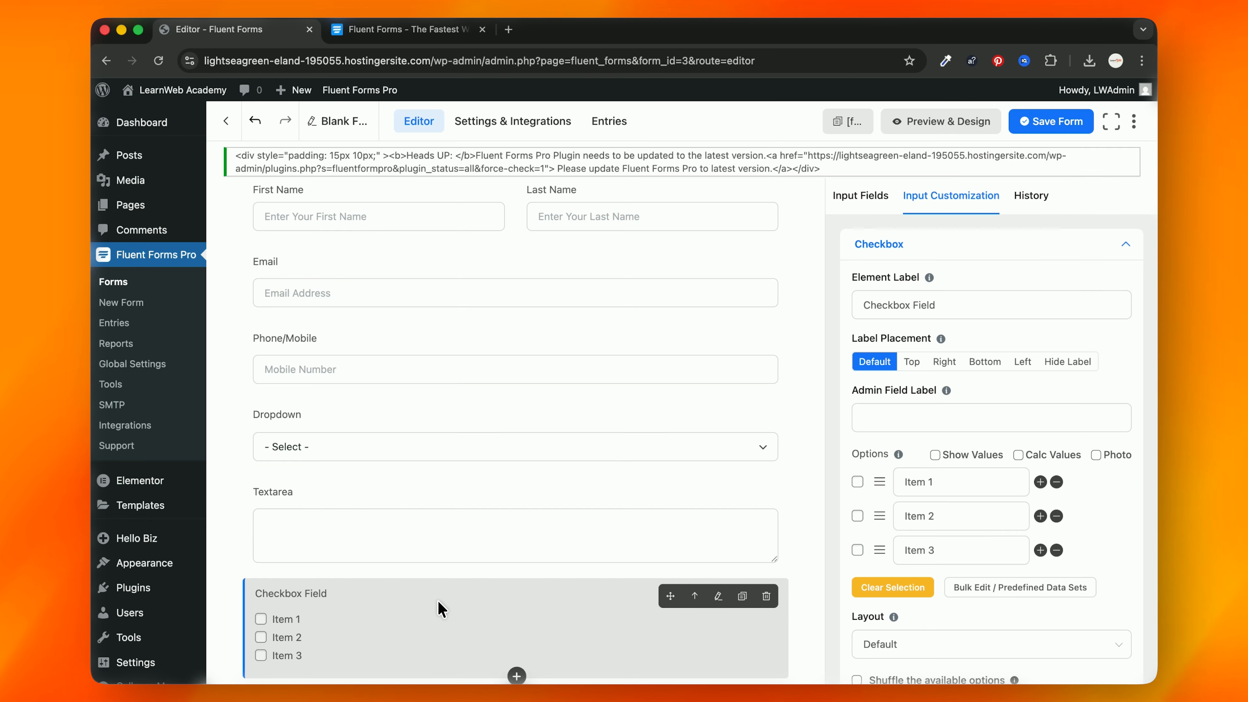
left_click(882, 204)
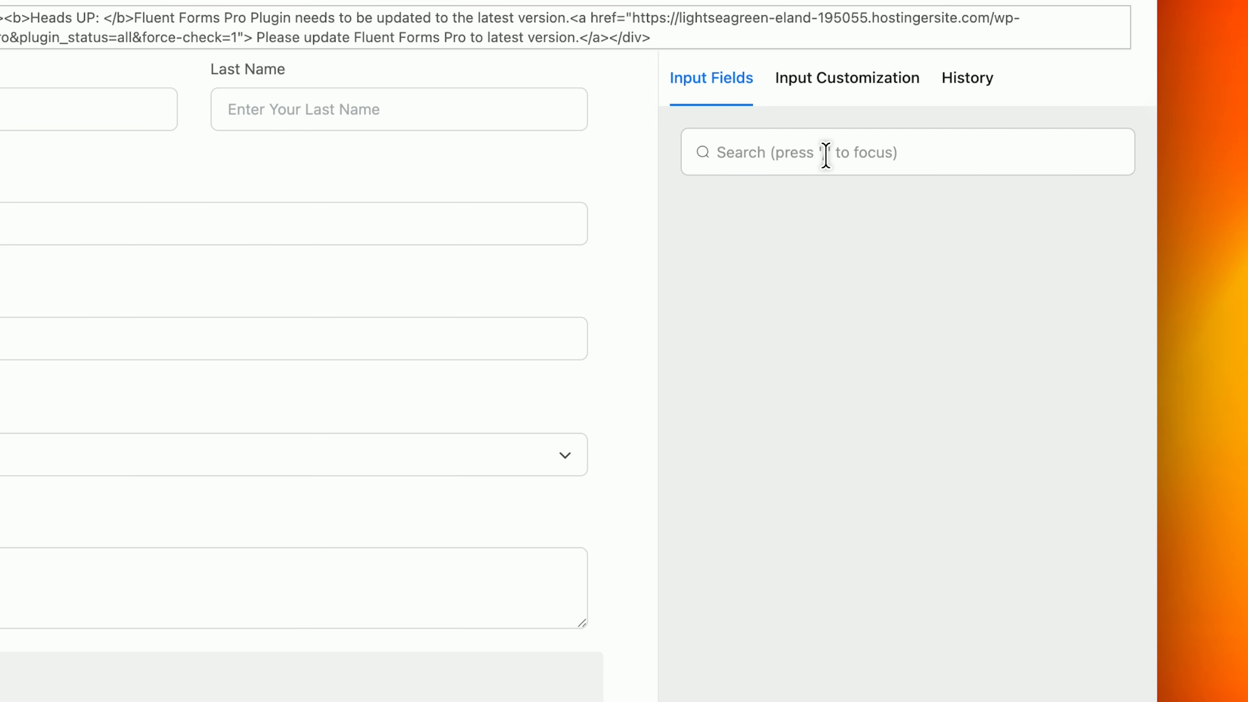
Step: Add a File Upload field after the Checkbox, keeping its 1 MB default limit
type("file")
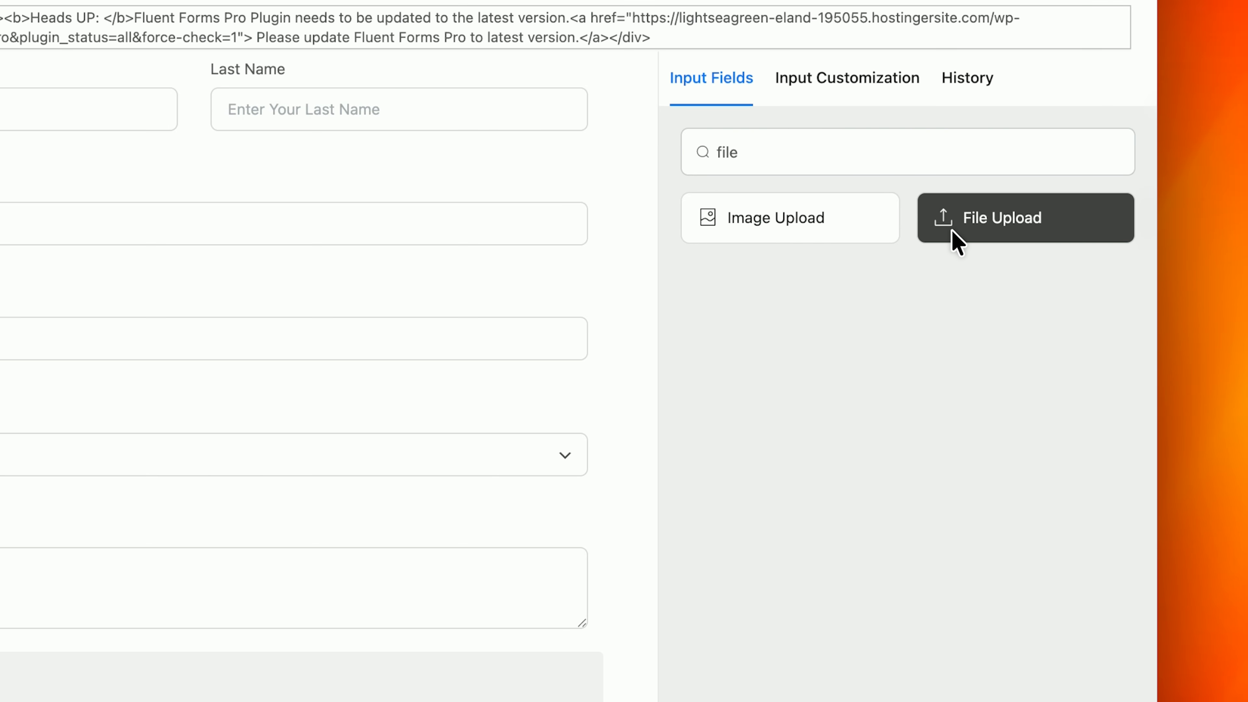
left_click(952, 230)
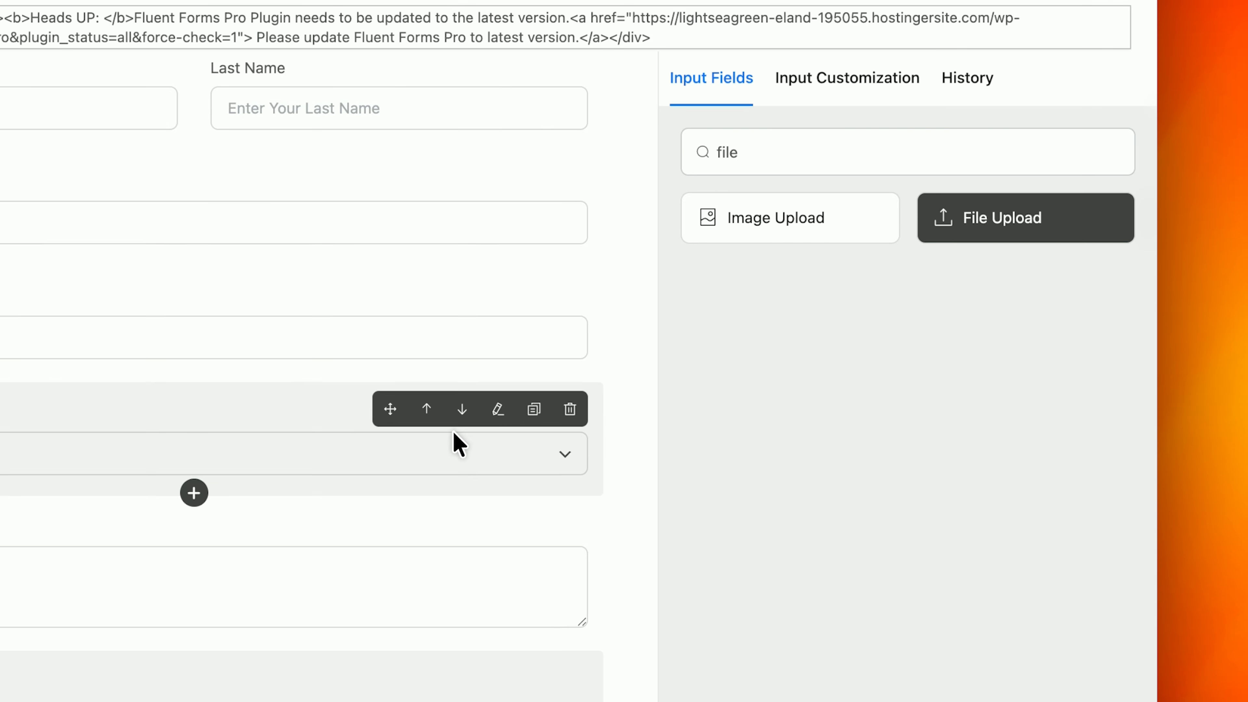
scroll(454, 433, "down", 2)
left_click(478, 624)
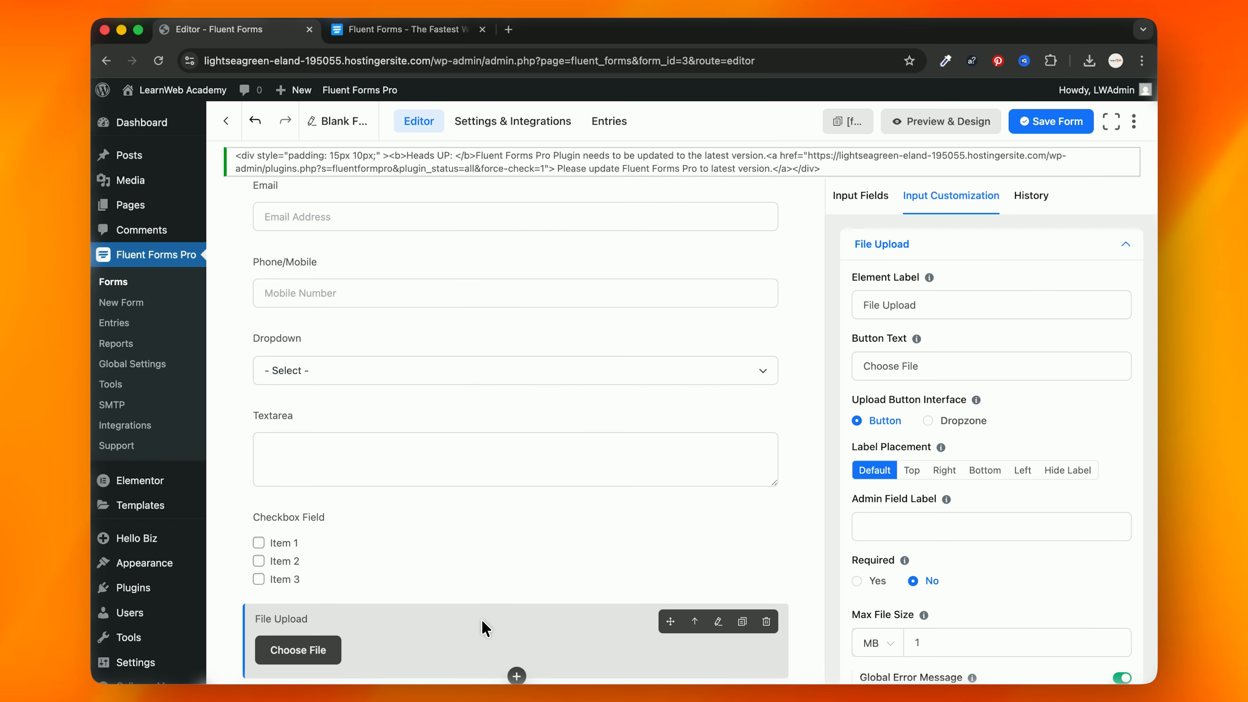
scroll(847, 568, "down", 10)
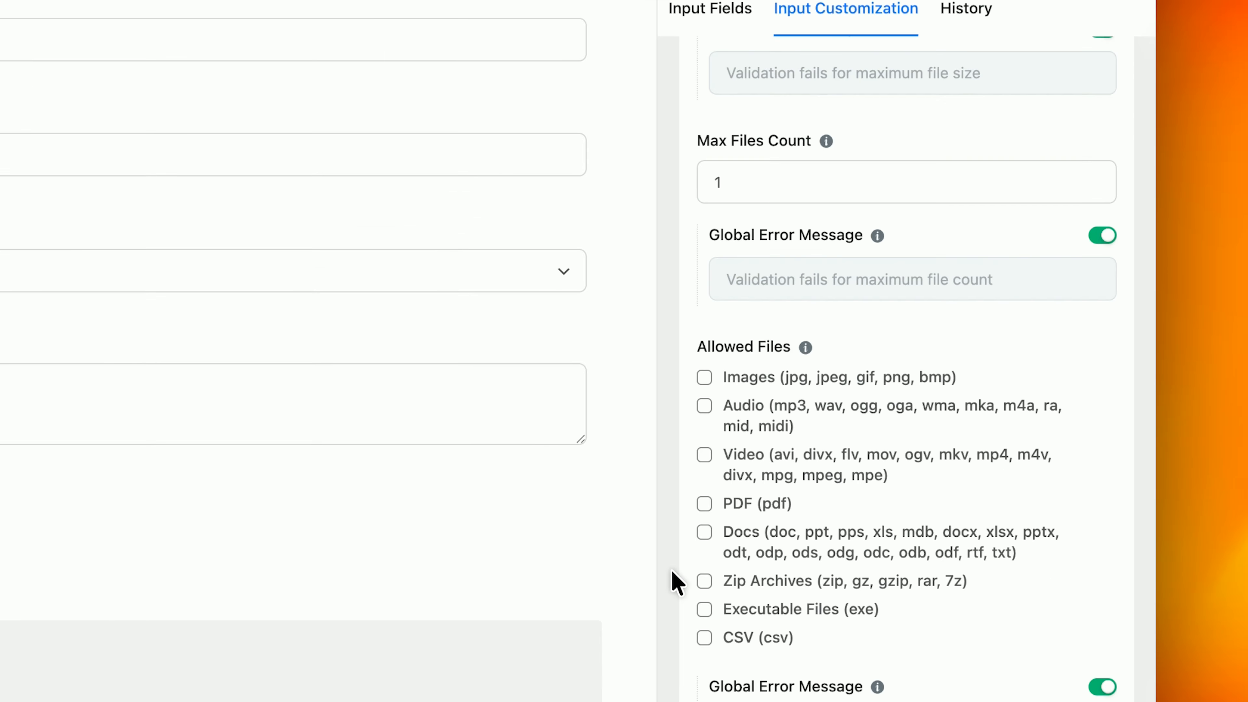
scroll(673, 582, "up", 10)
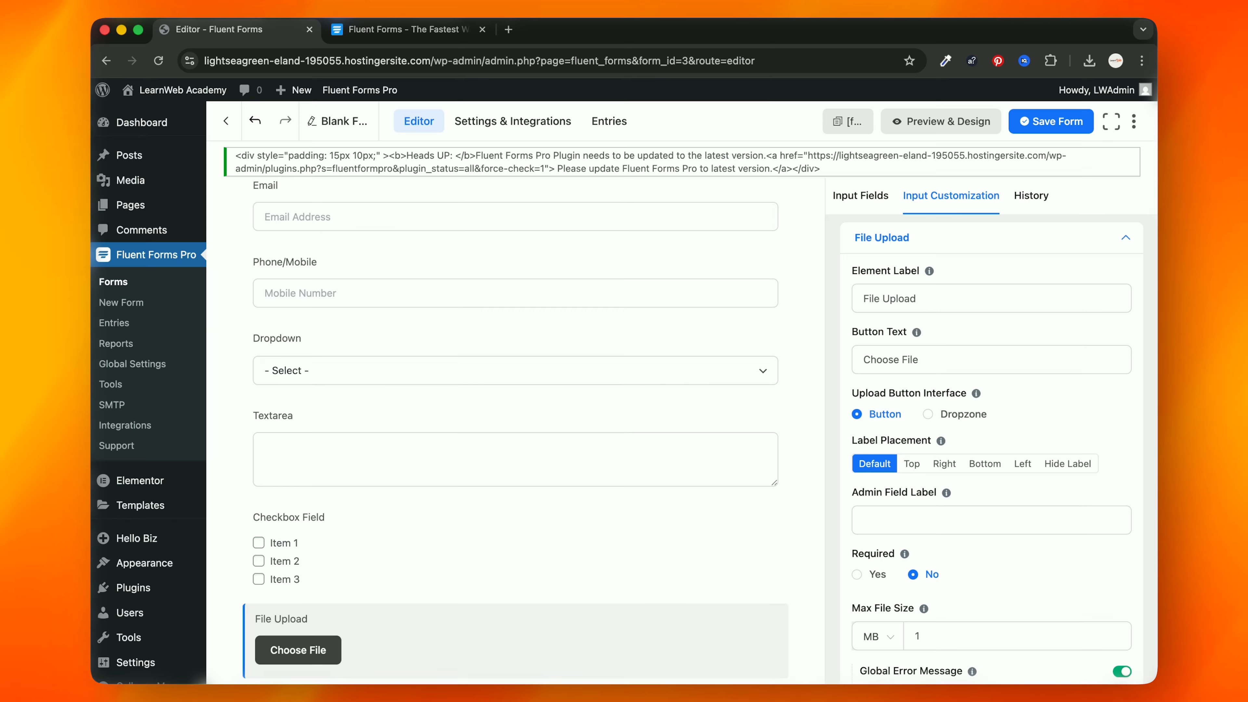
scroll(778, 483, "down", 5)
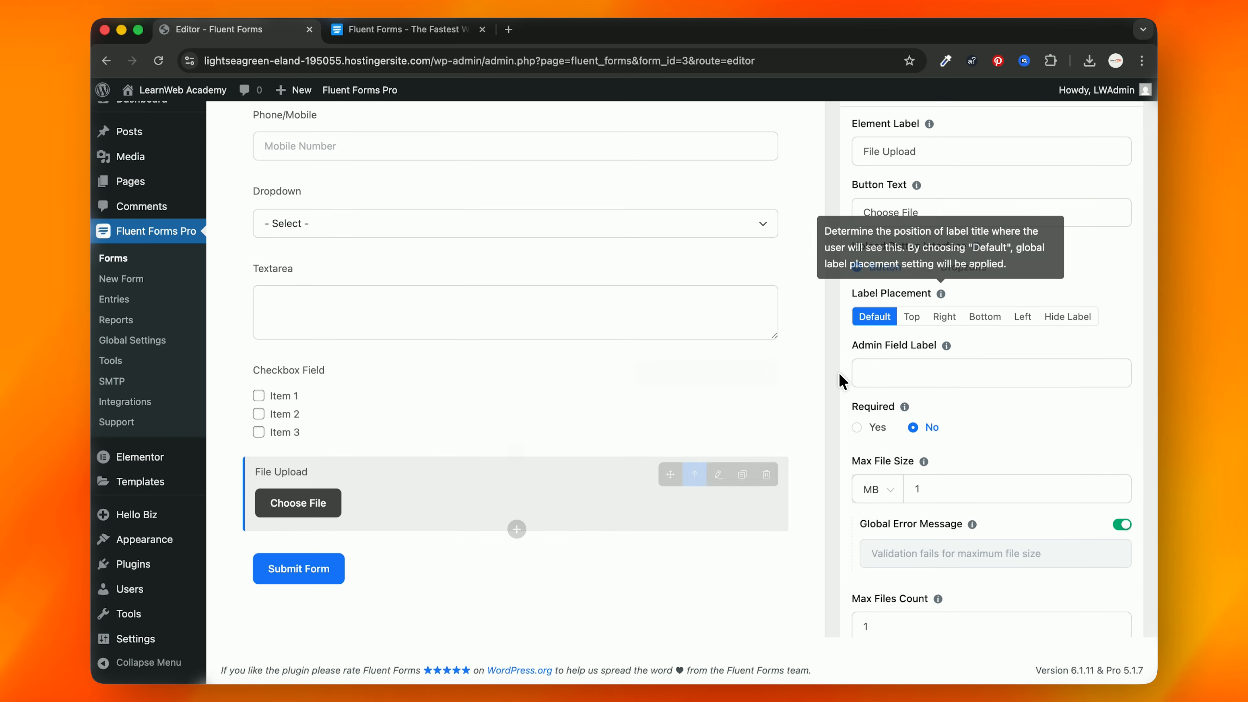
scroll(787, 374, "up", 3)
scroll(786, 374, "up", 4)
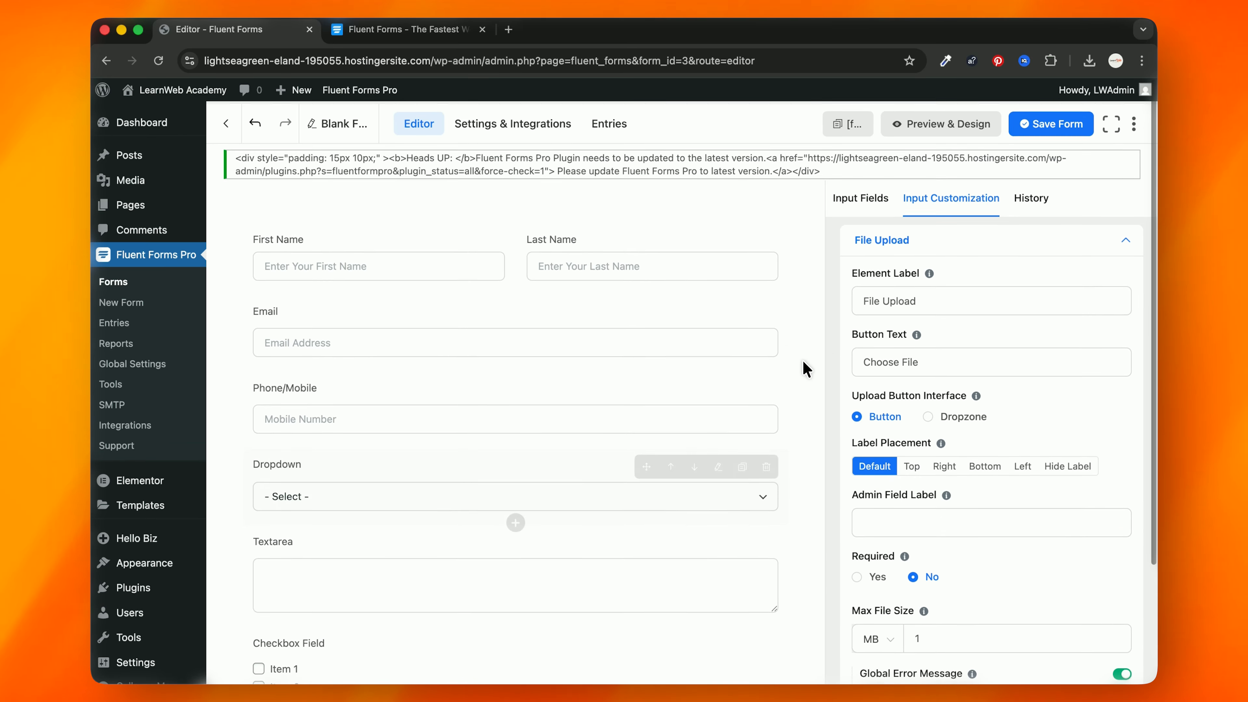
Step: Save the form and confirm its shortcode is [fluentform id="3"]
left_click(861, 196)
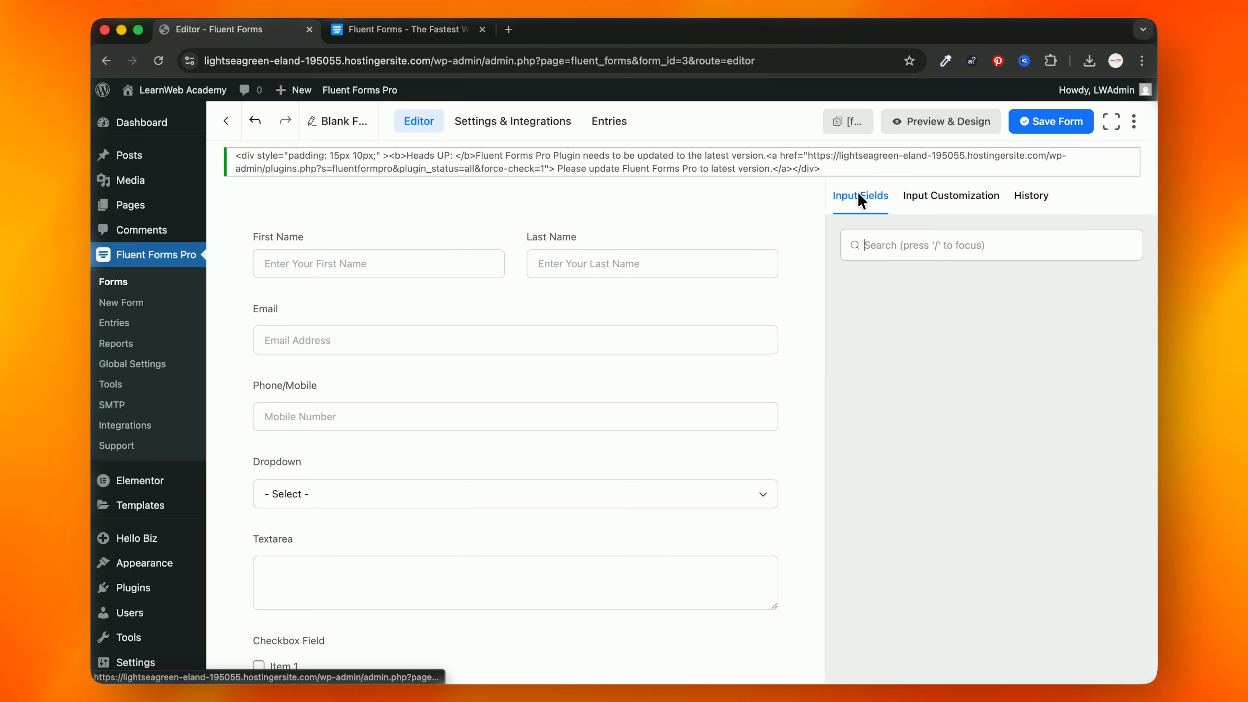
scroll(772, 335, "down", 3)
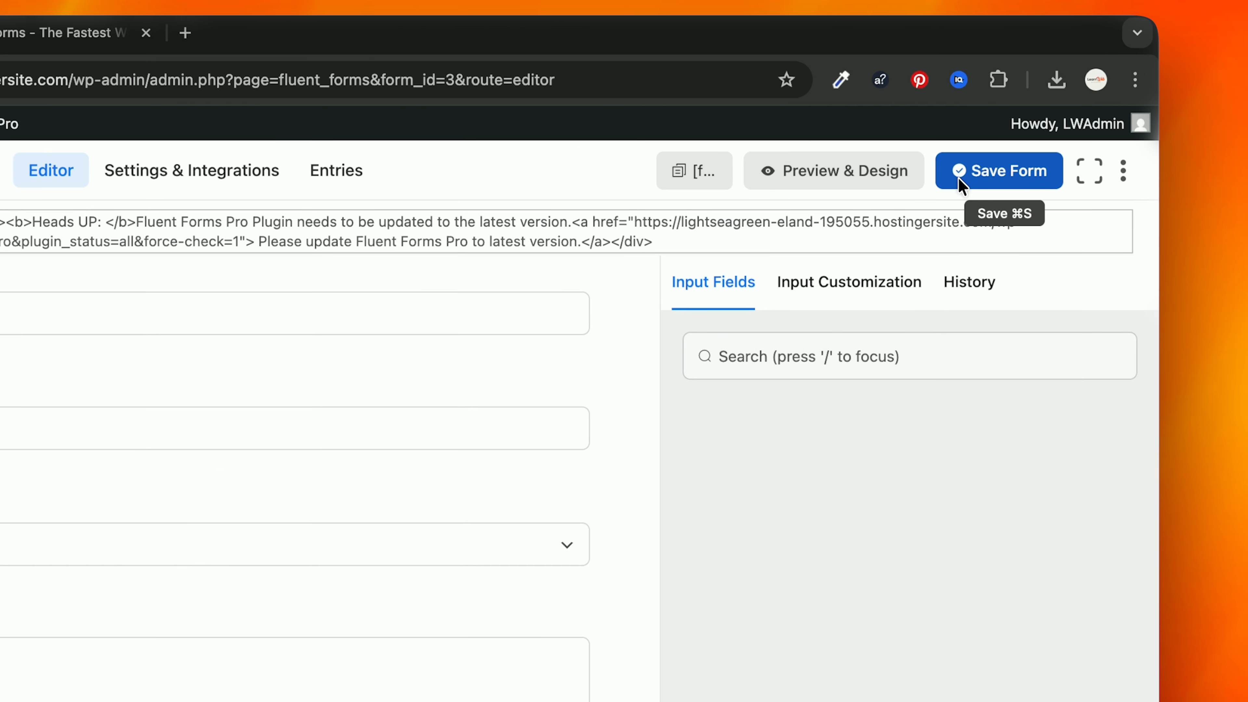
left_click(999, 170)
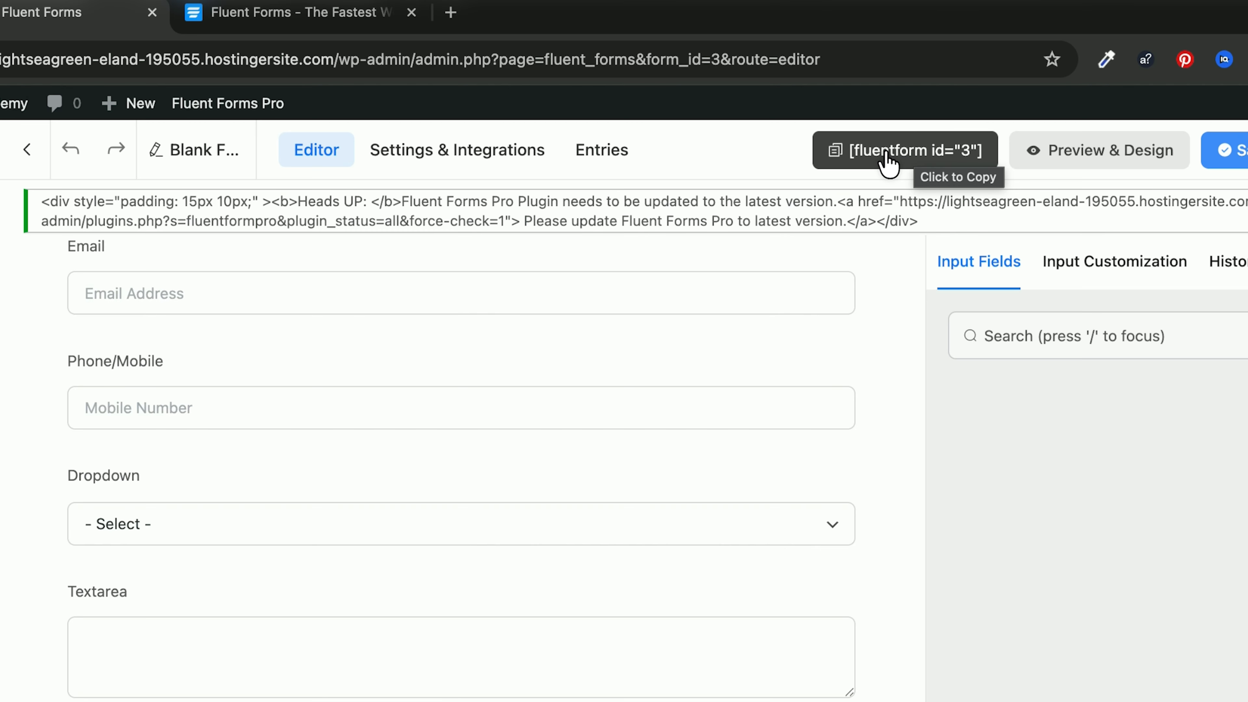
scroll(462, 443, "up", 4)
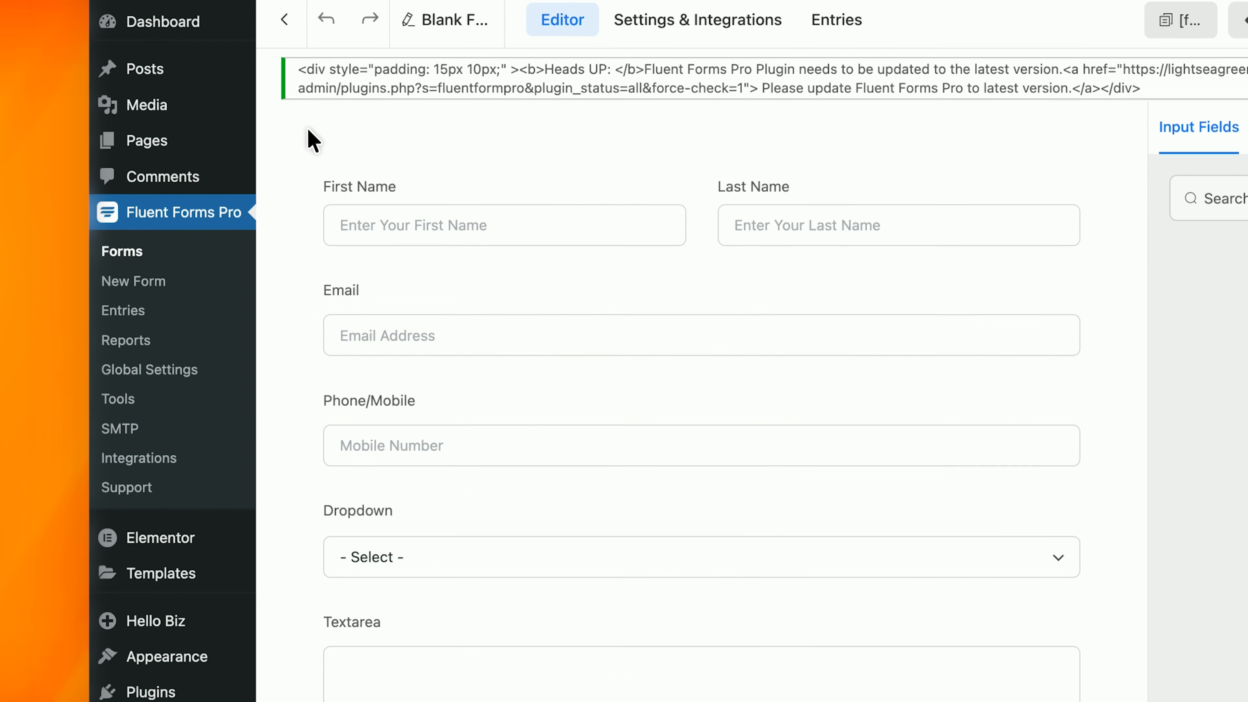
Step: Publish a new page titled 'Contact us' and open it with Elementor
mouse_move(176, 137)
right_click(285, 147)
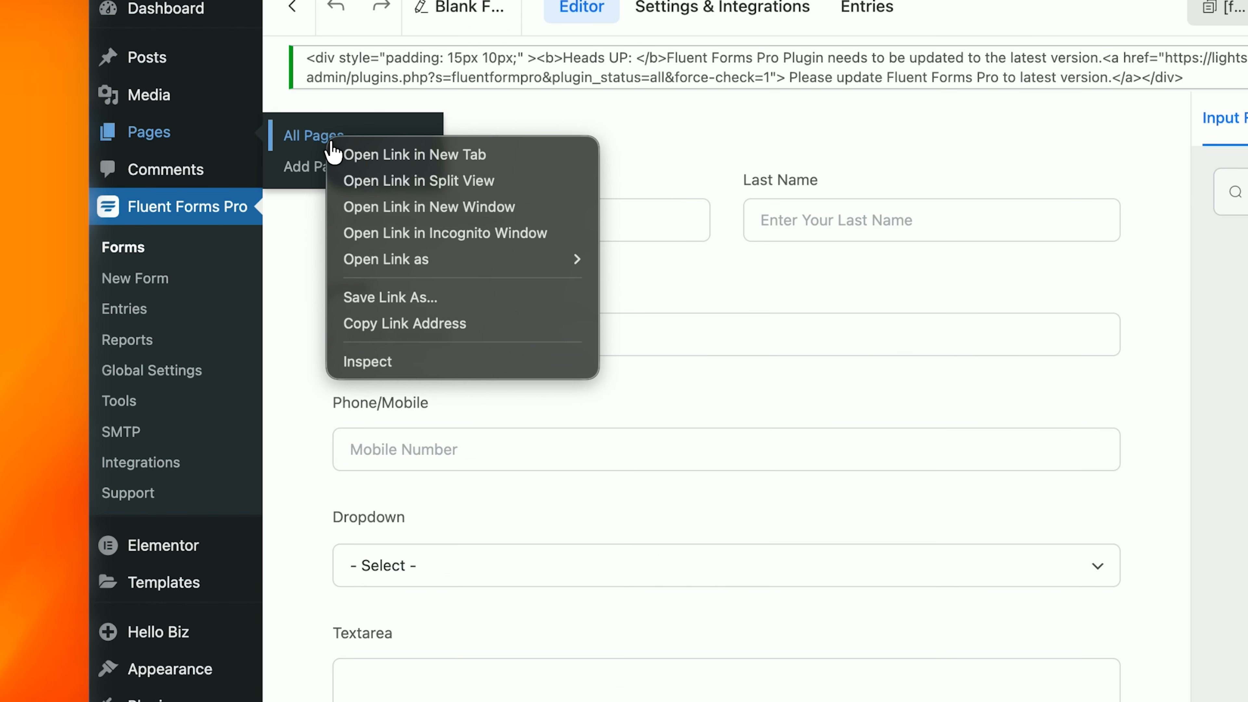
left_click(363, 153)
left_click(535, 37)
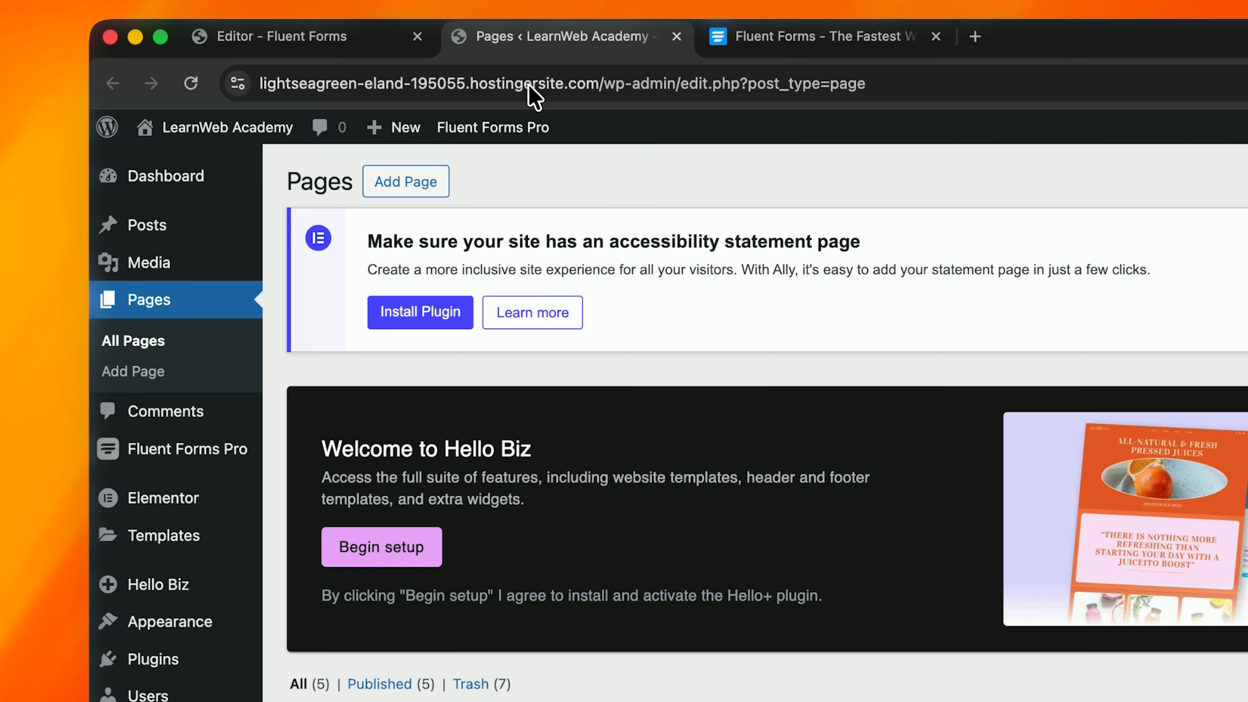
left_click(426, 182)
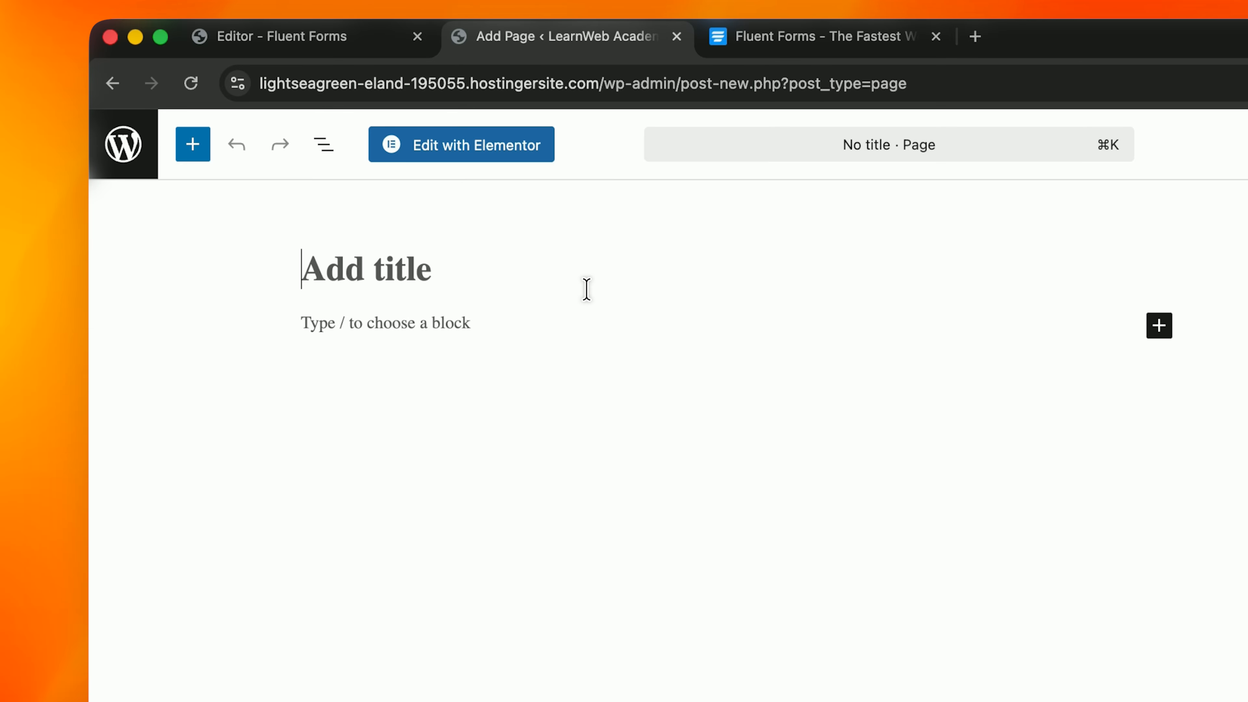
type("Contact")
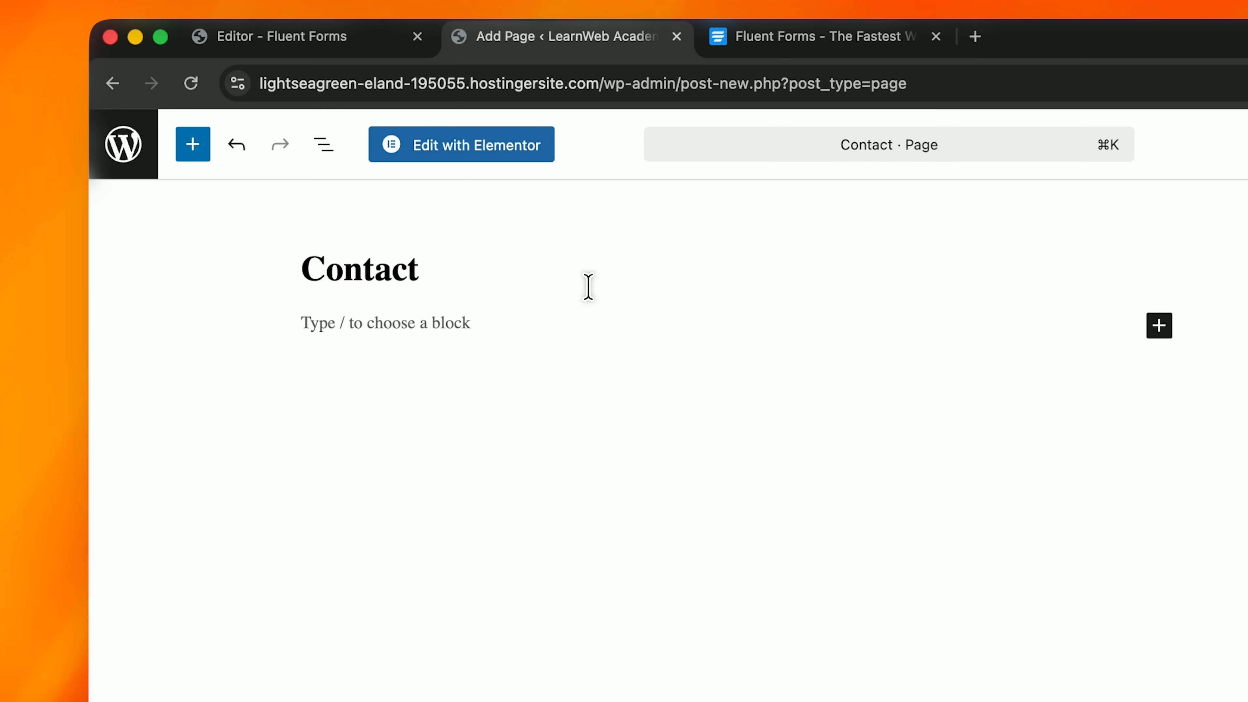
type(" us")
left_click(849, 343)
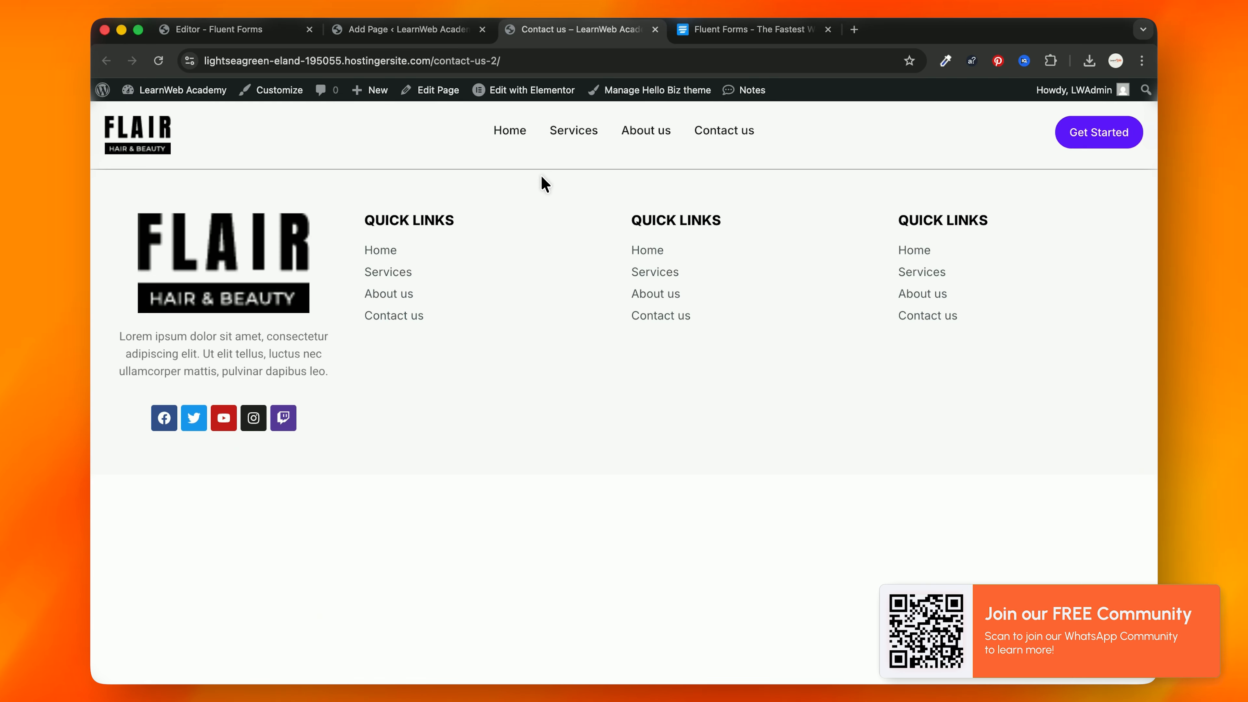
left_click(412, 30)
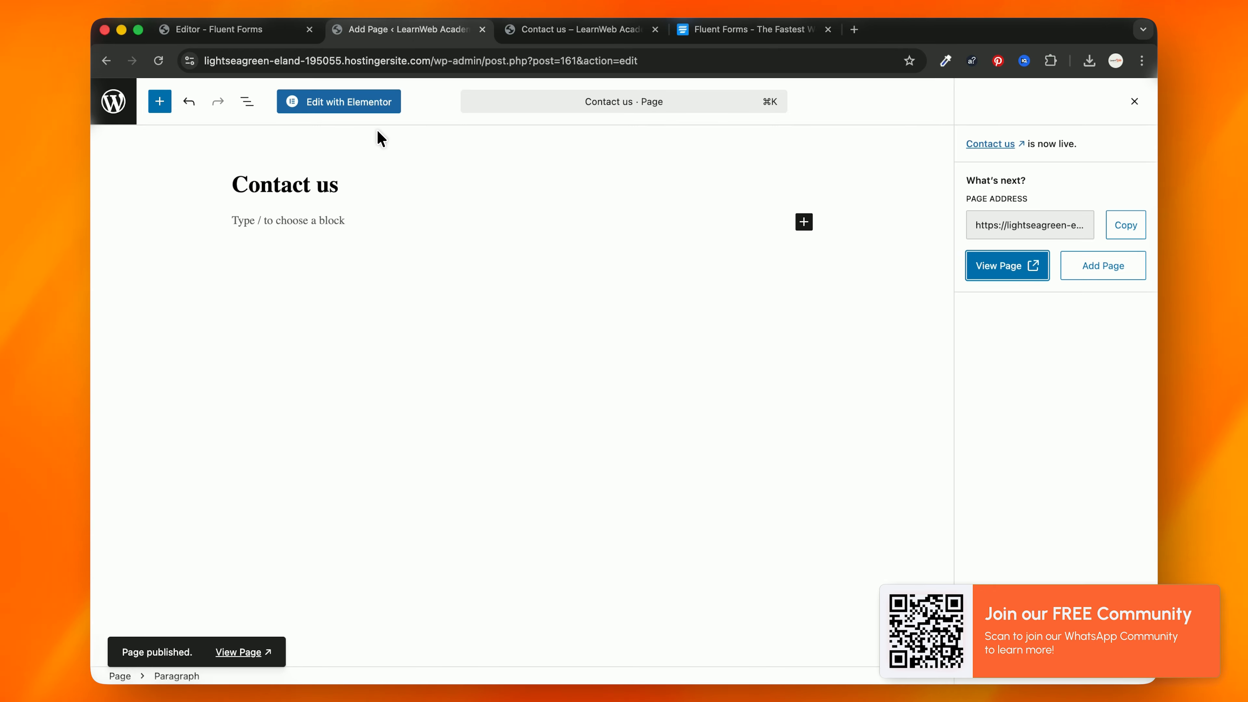
left_click(350, 105)
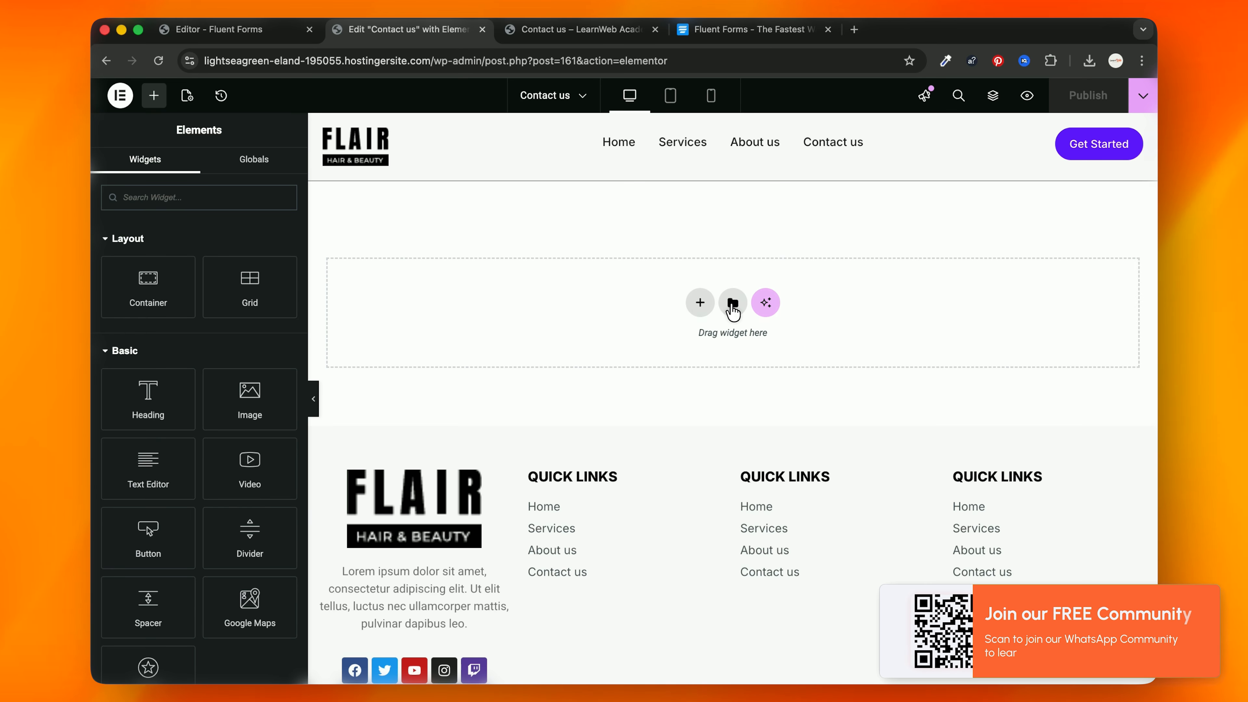
Step: Add a two-column flexbox container, replacing a mistaken single-column one
left_click(700, 302)
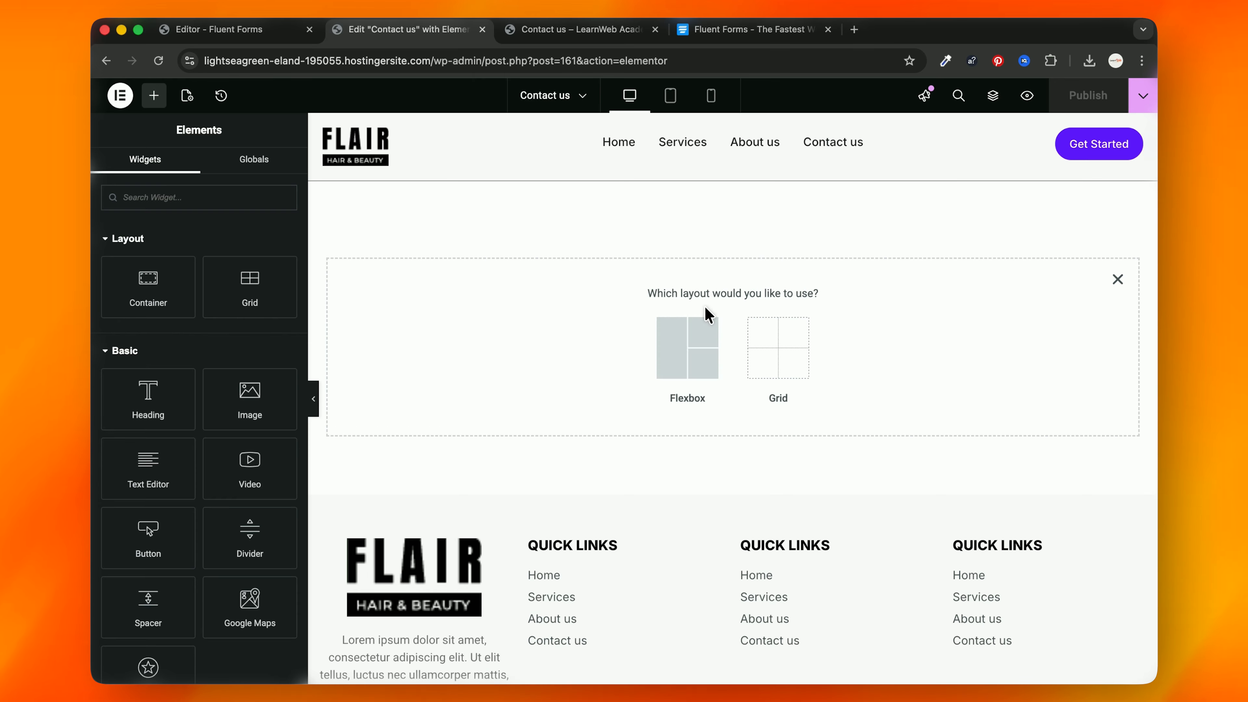
left_click(708, 324)
left_click(565, 338)
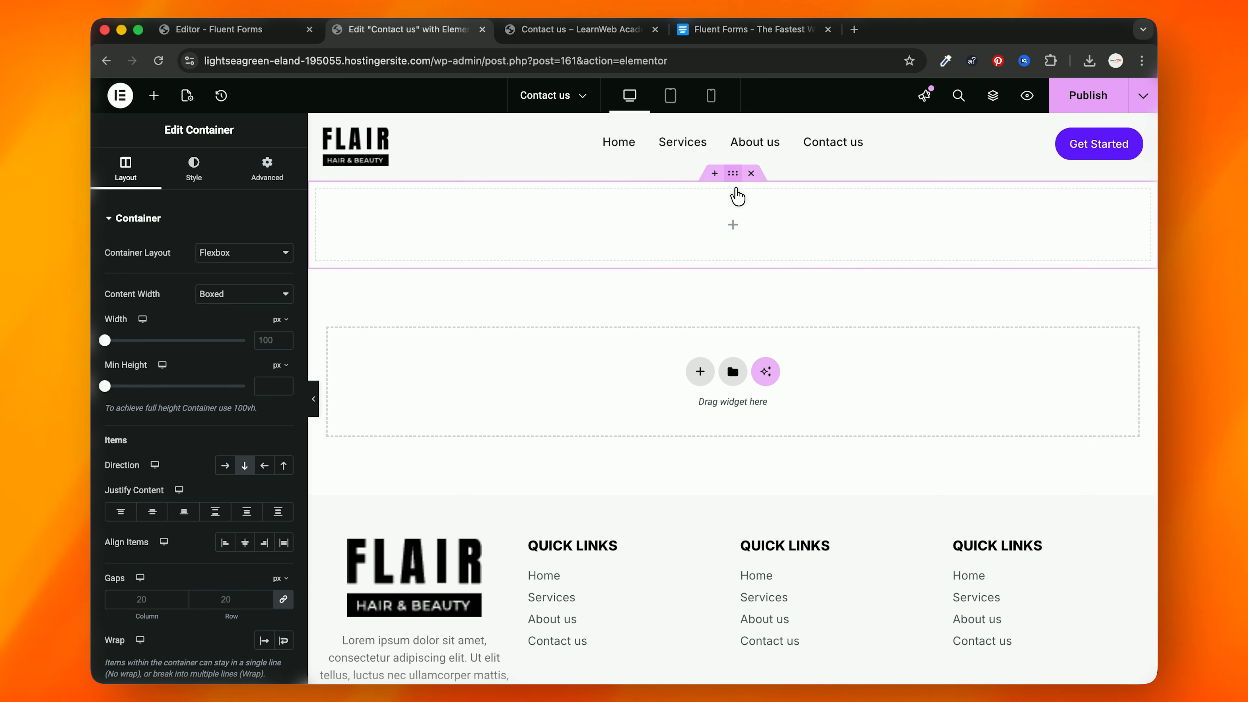
left_click(751, 173)
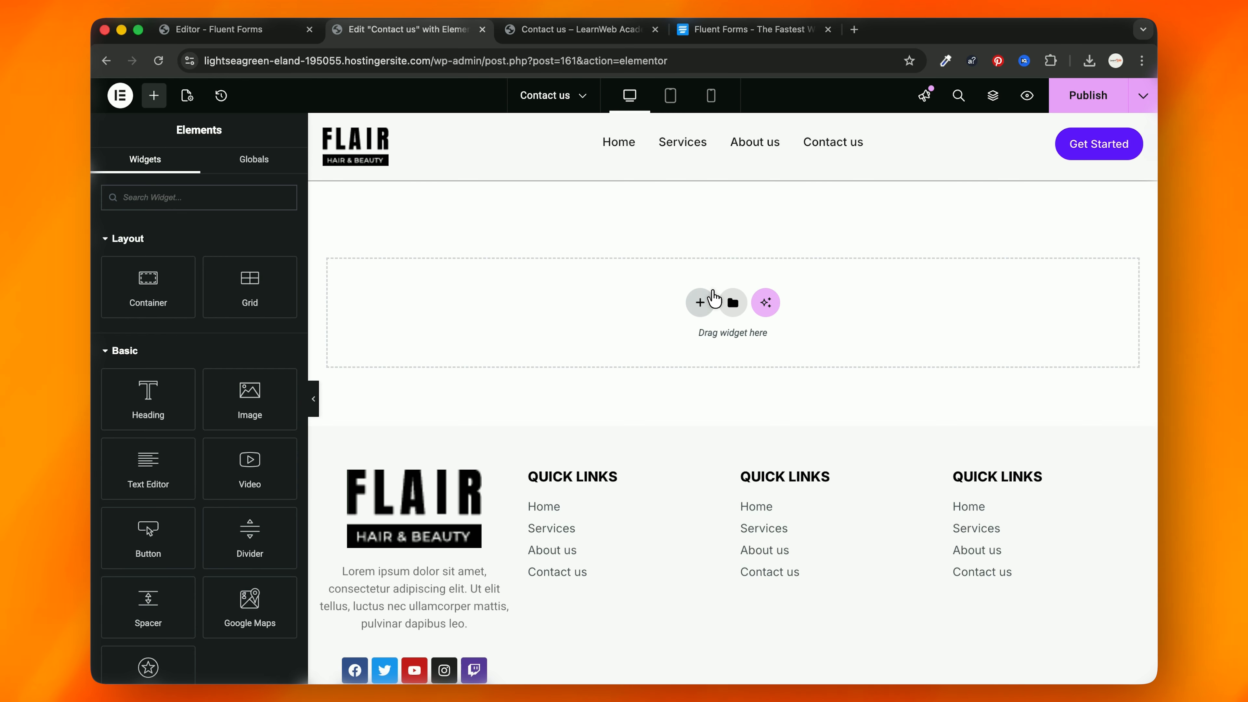
left_click(714, 300)
left_click(704, 327)
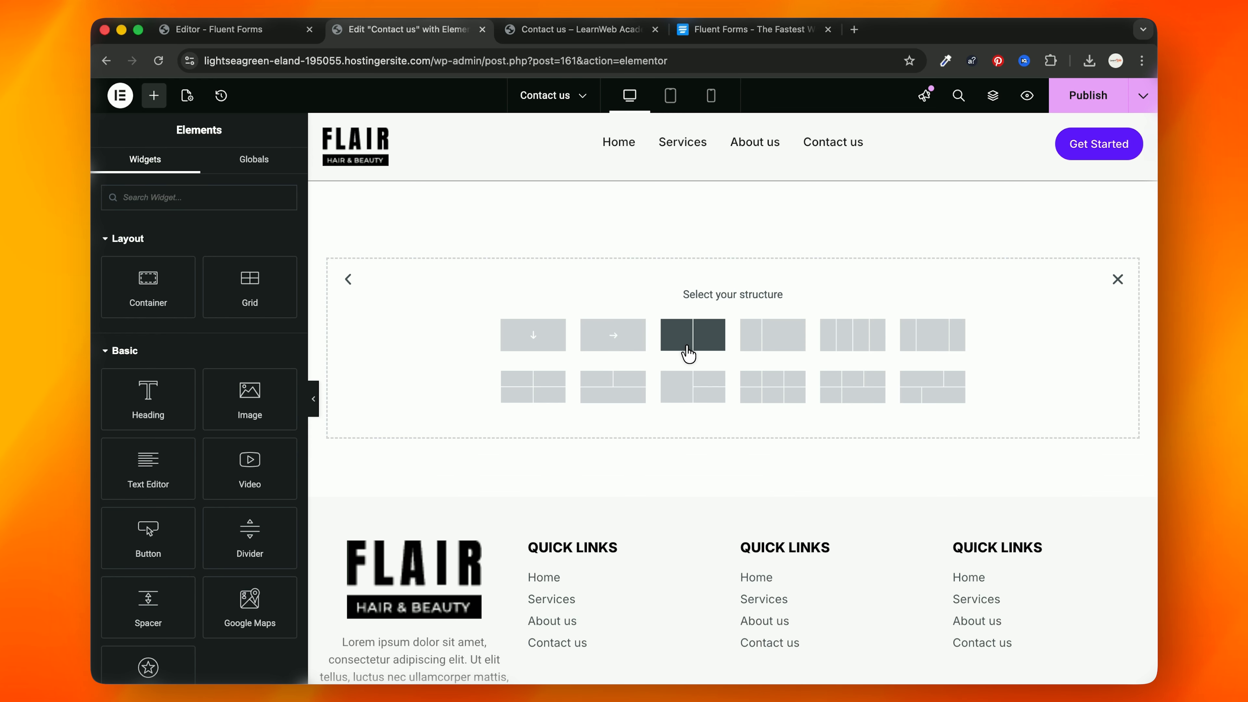
left_click(692, 338)
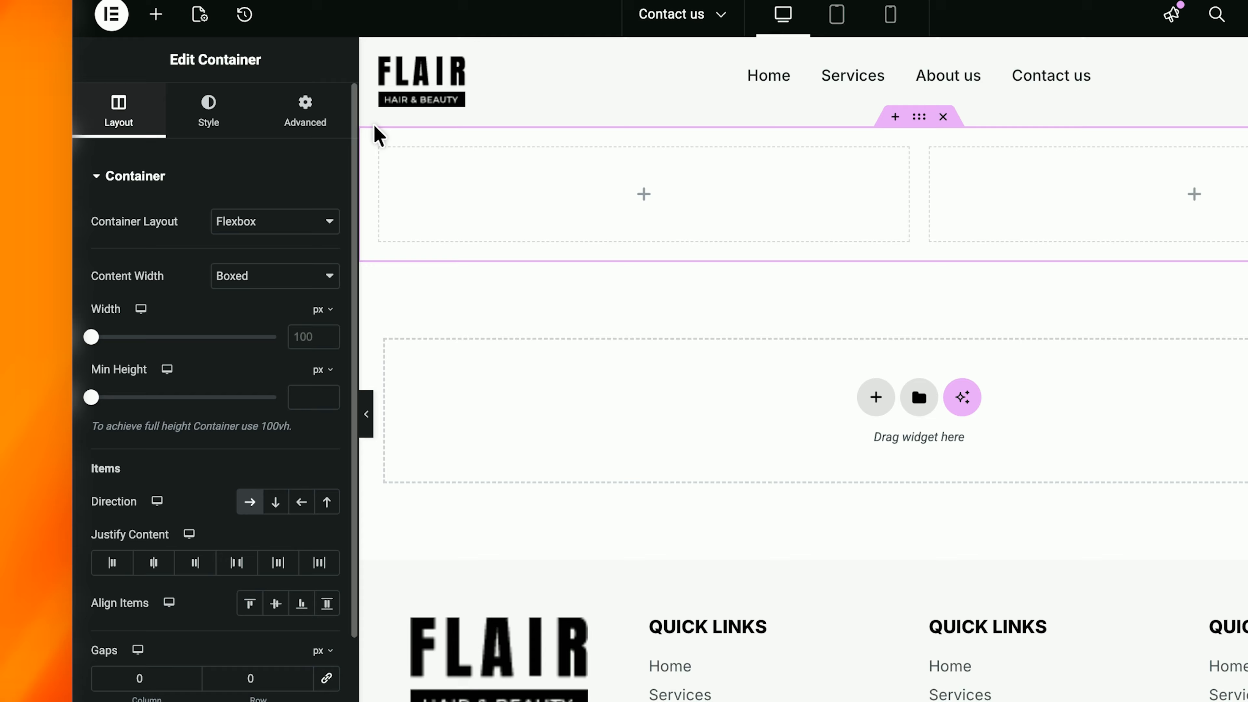
Step: Give the container a Classic background in bright blue #2053FF
left_click(183, 169)
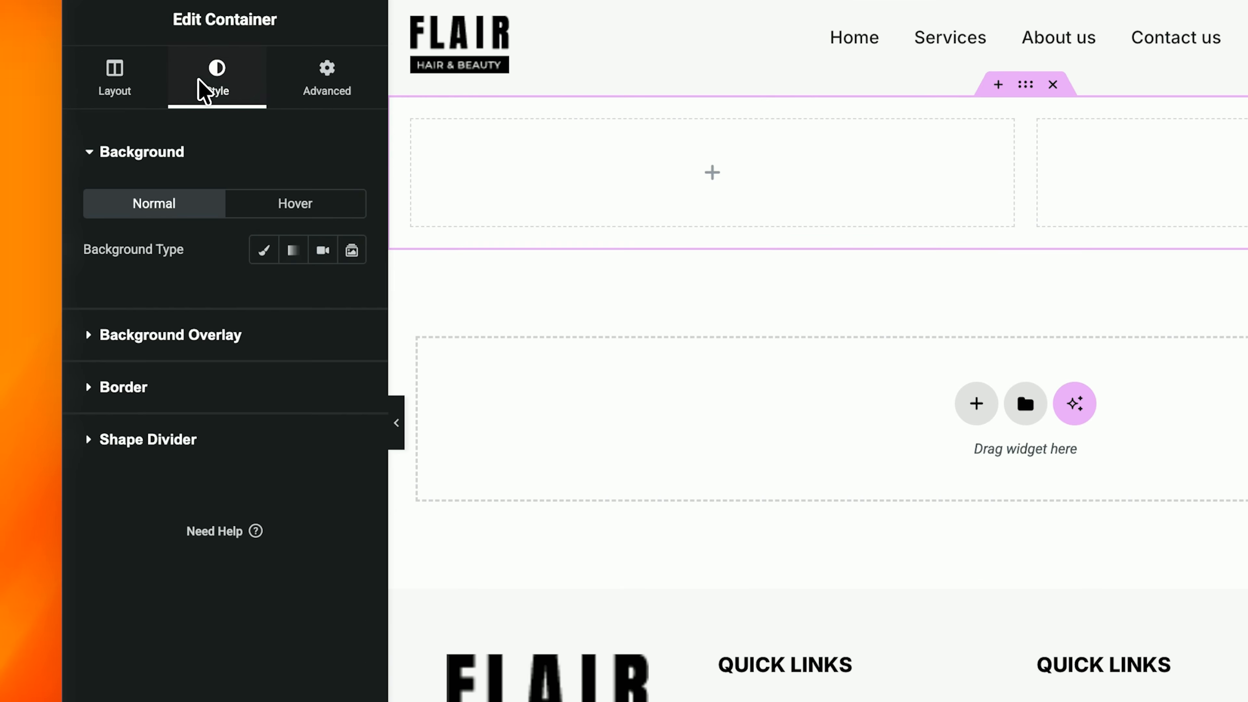
left_click(265, 251)
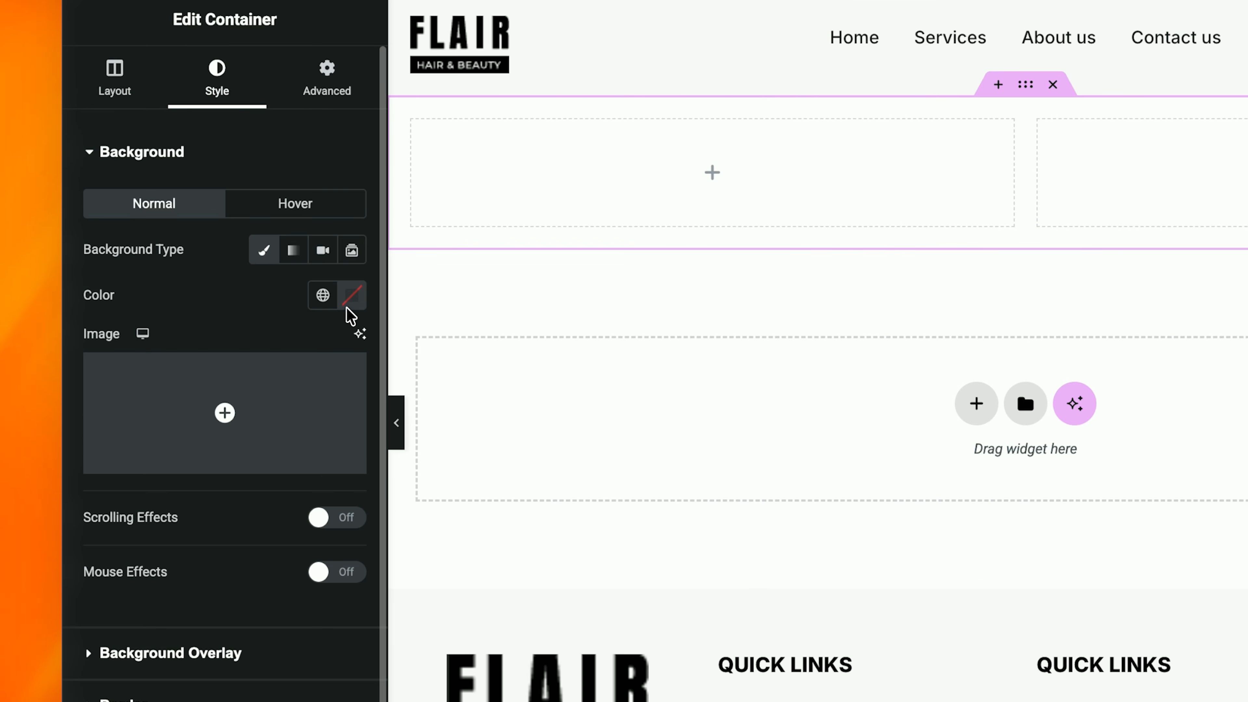
left_click(352, 295)
left_click_drag(364, 562, 386, 561)
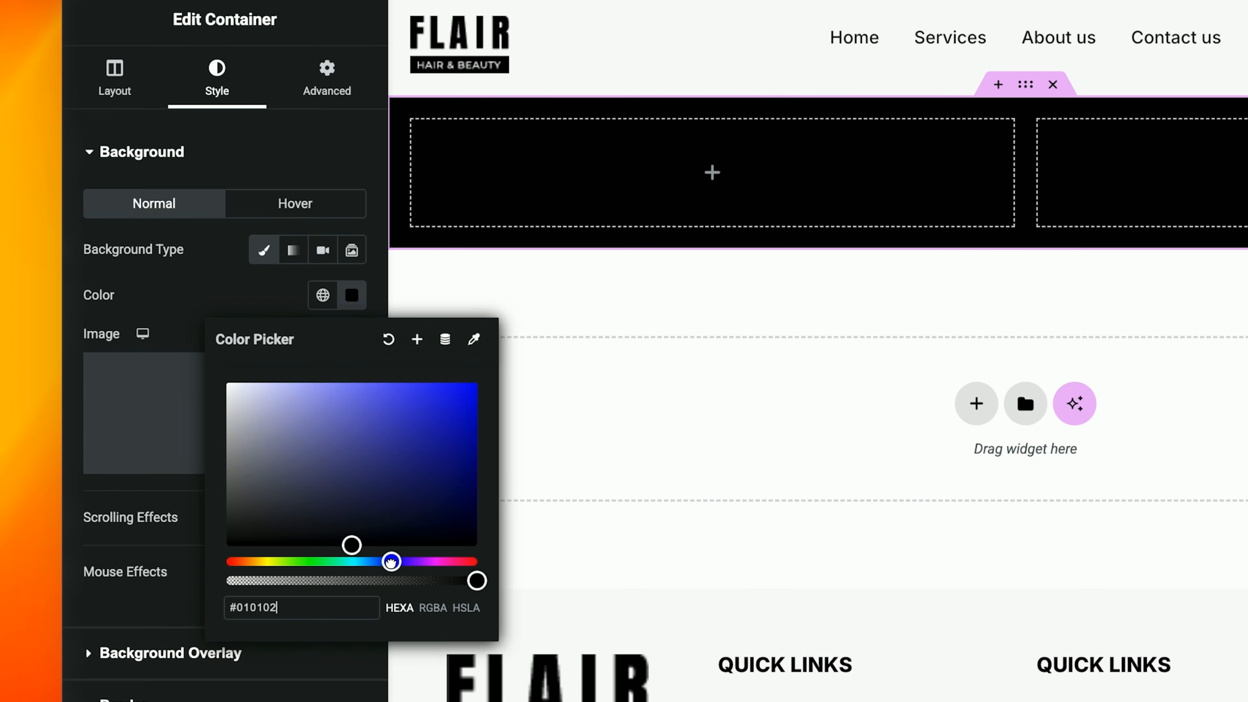
left_click(414, 423)
left_click(428, 385)
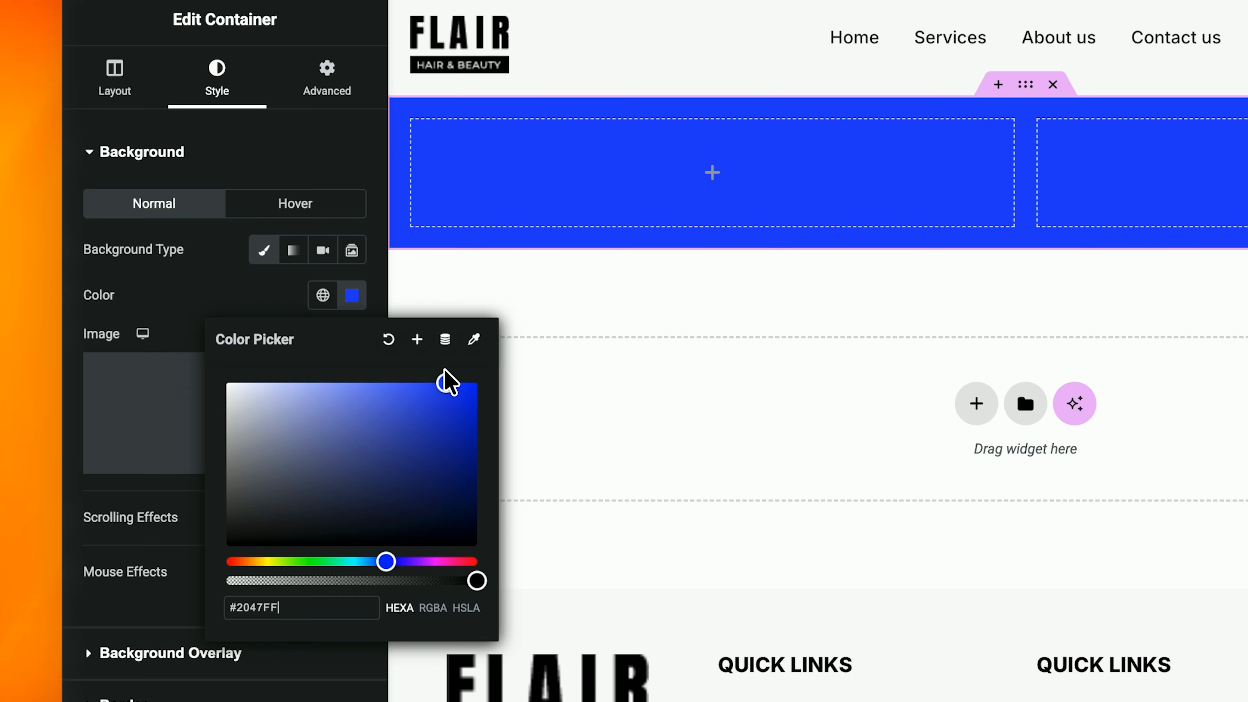
mouse_move(386, 561)
left_mouse_down()
mouse_move(365, 561)
mouse_move(376, 563)
left_mouse_up()
left_click(974, 324)
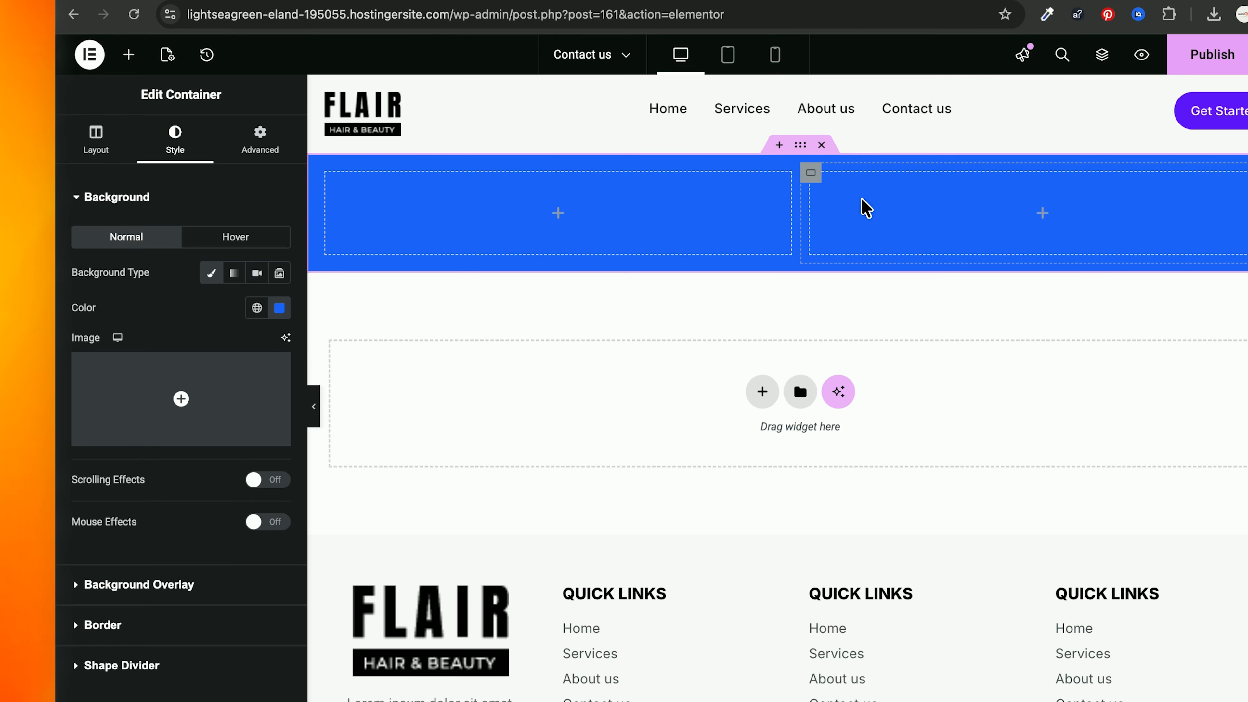
left_click(124, 63)
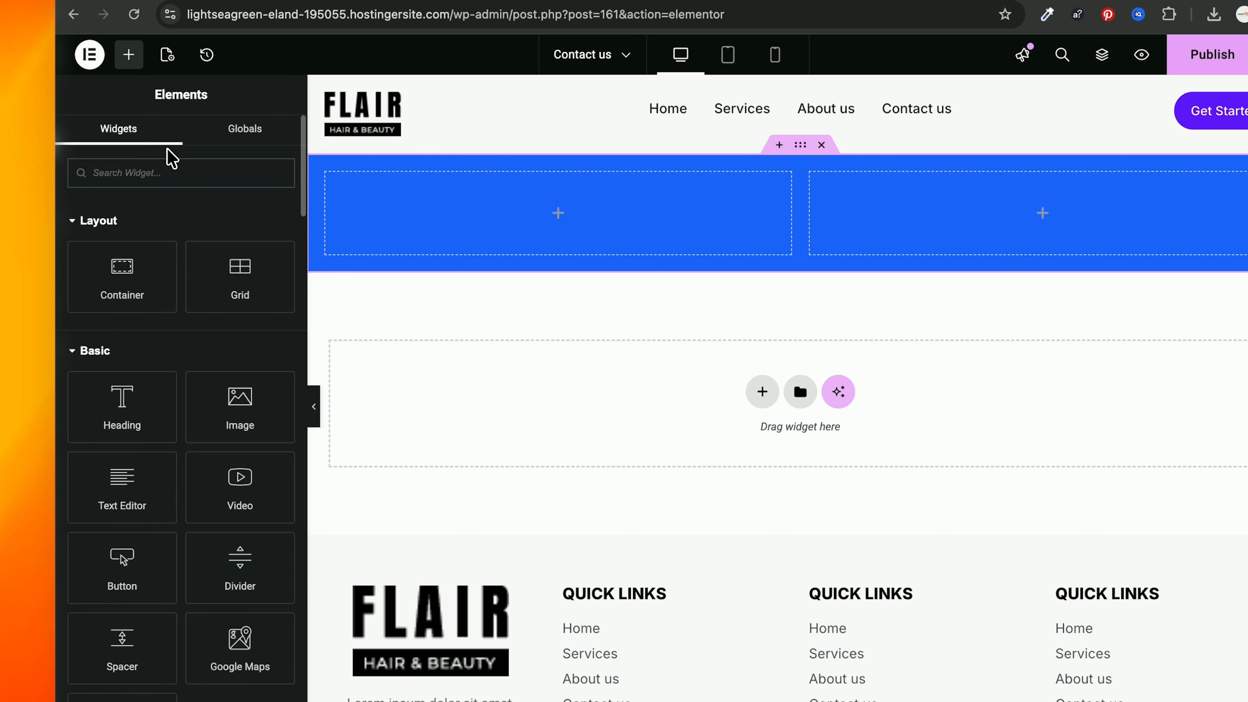
Step: Put a Fluent Forms widget showing Blank Form (#3) in the right column, publish, and view the live page
type("flu")
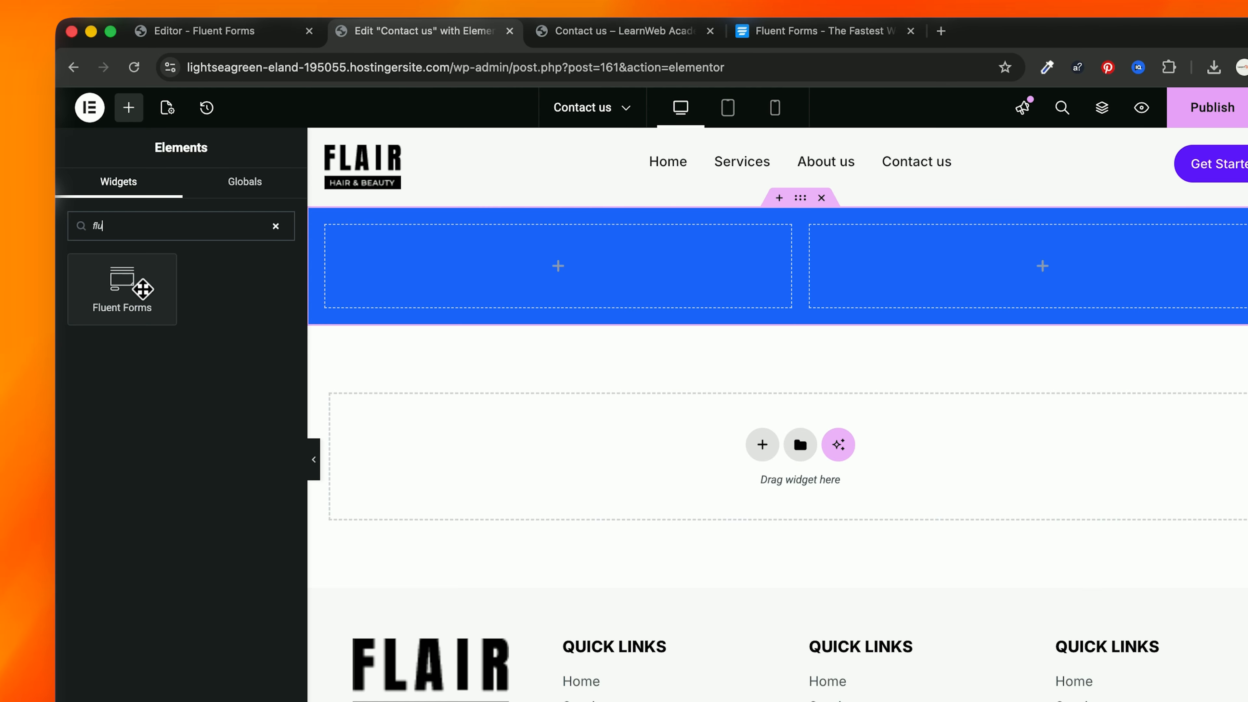
left_click_drag(142, 289, 933, 288)
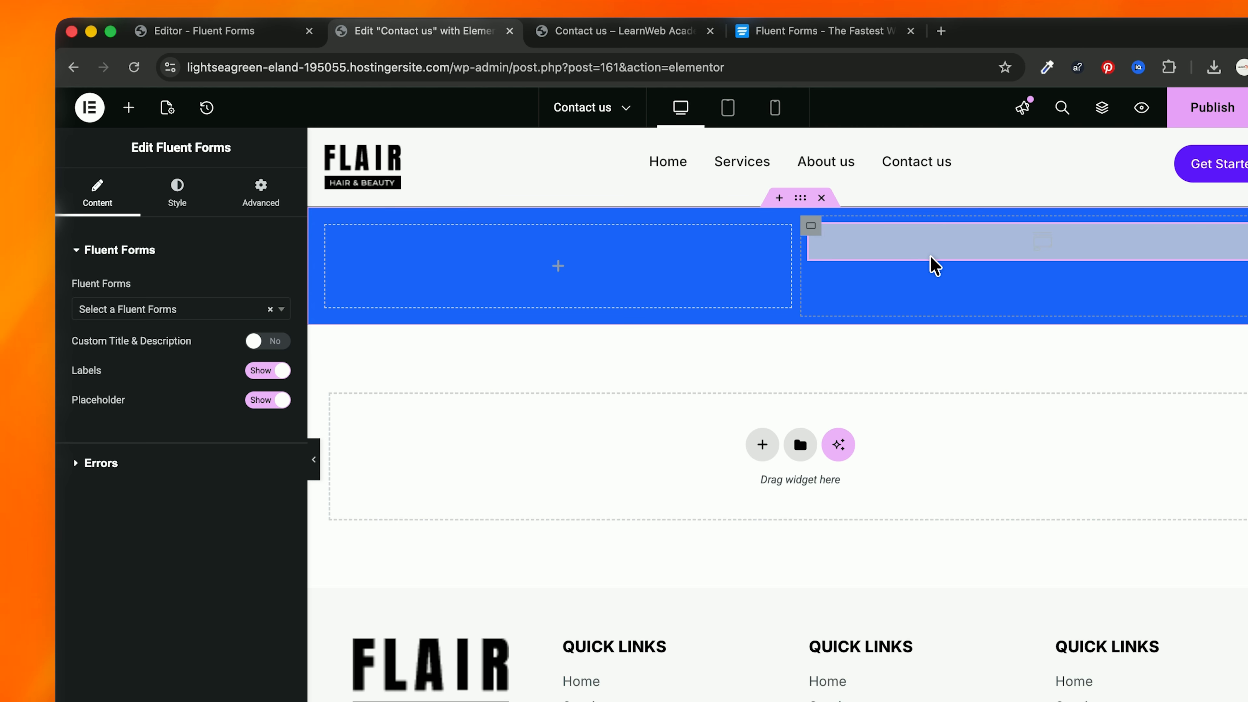
left_click(159, 309)
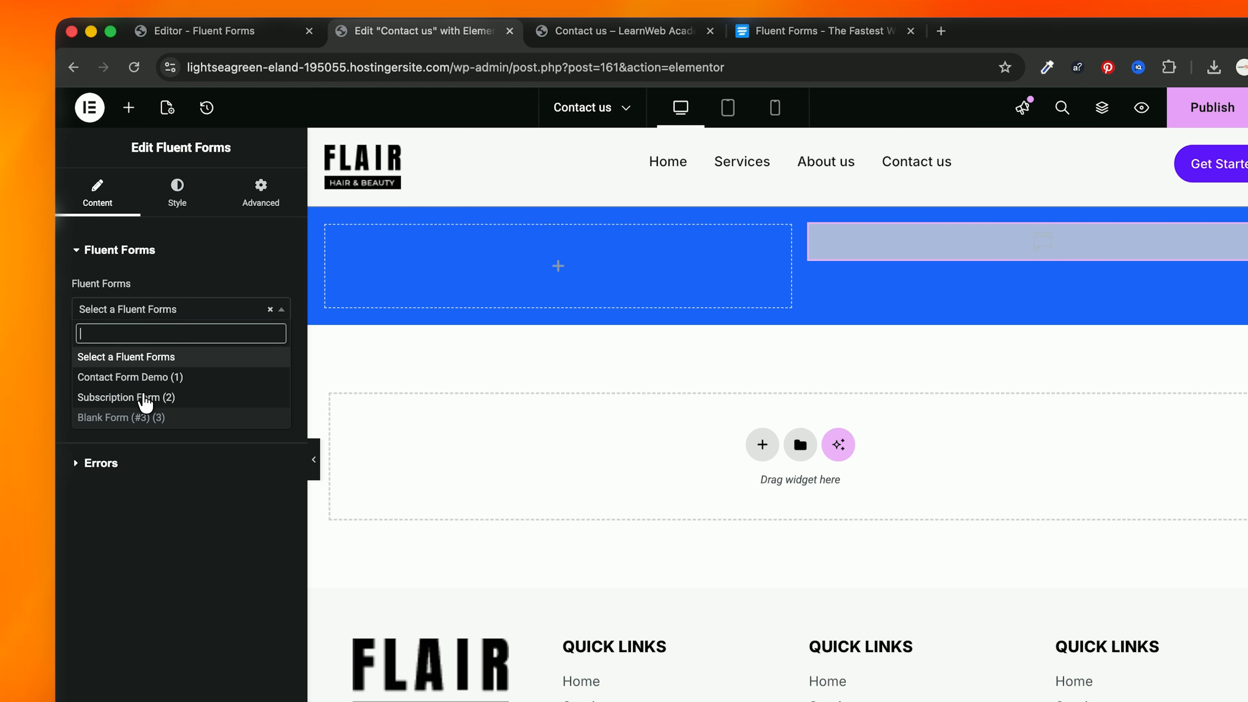
left_click(145, 417)
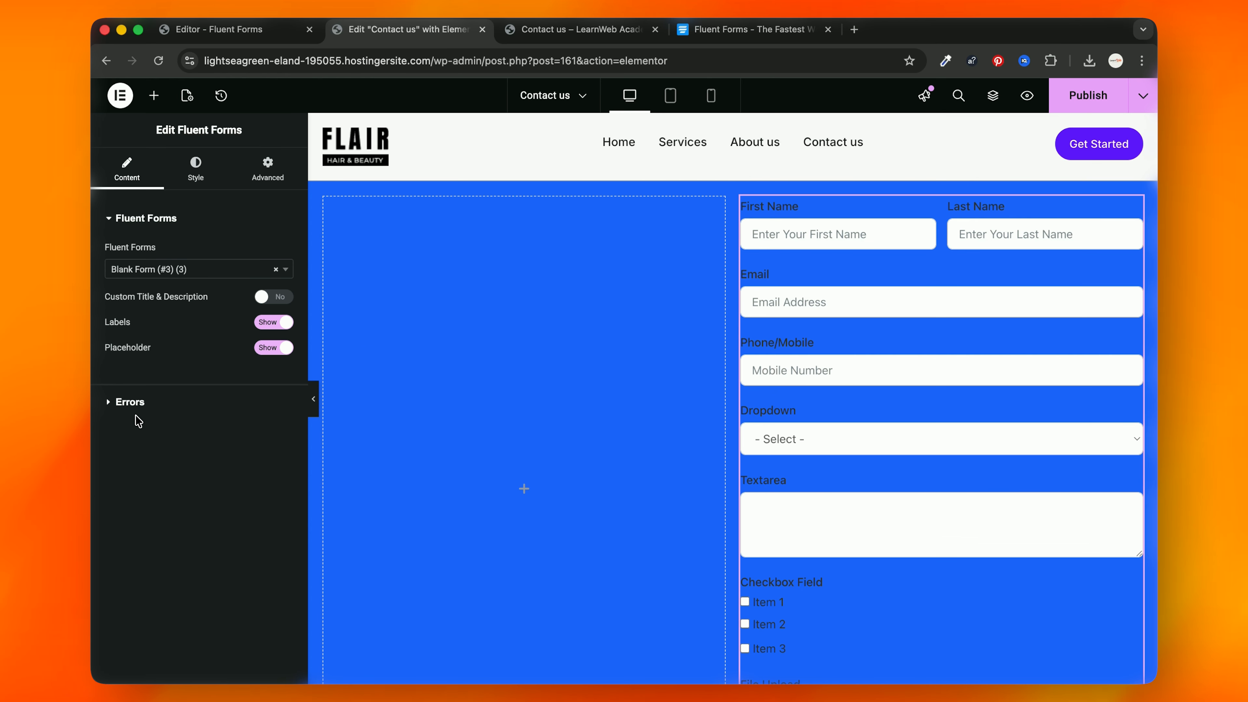
left_click(103, 464)
left_click(1223, 118)
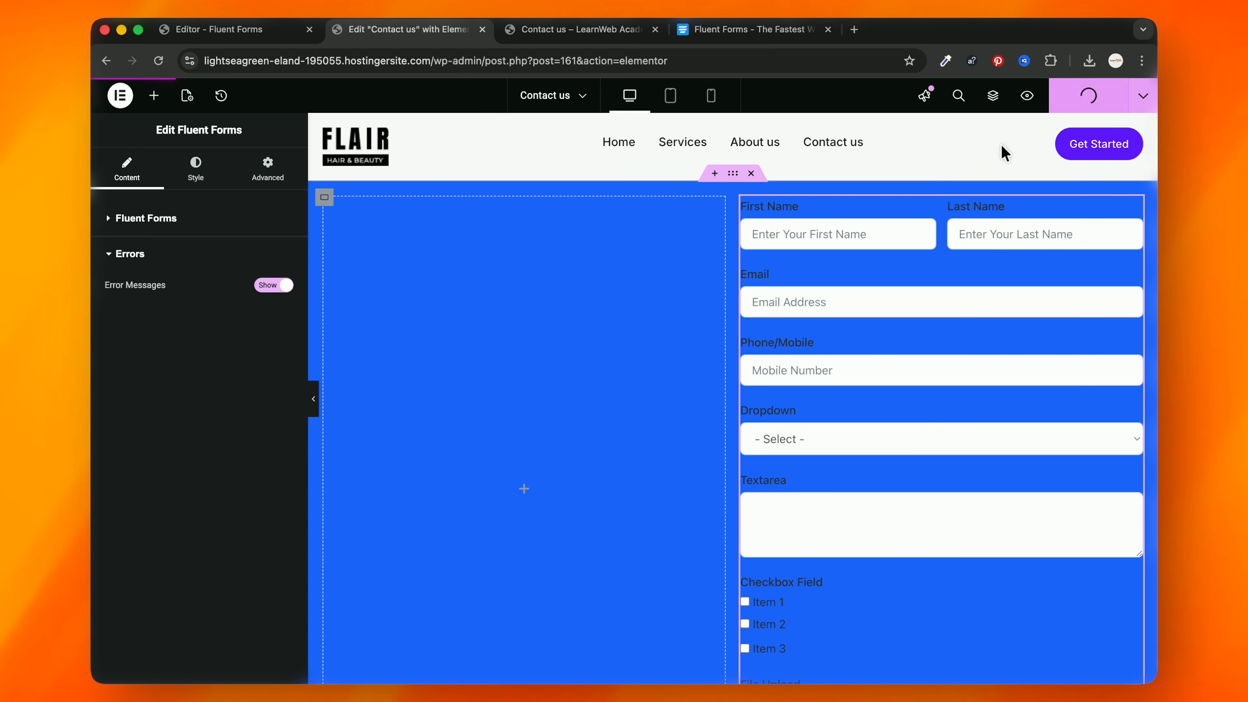
left_click(201, 175)
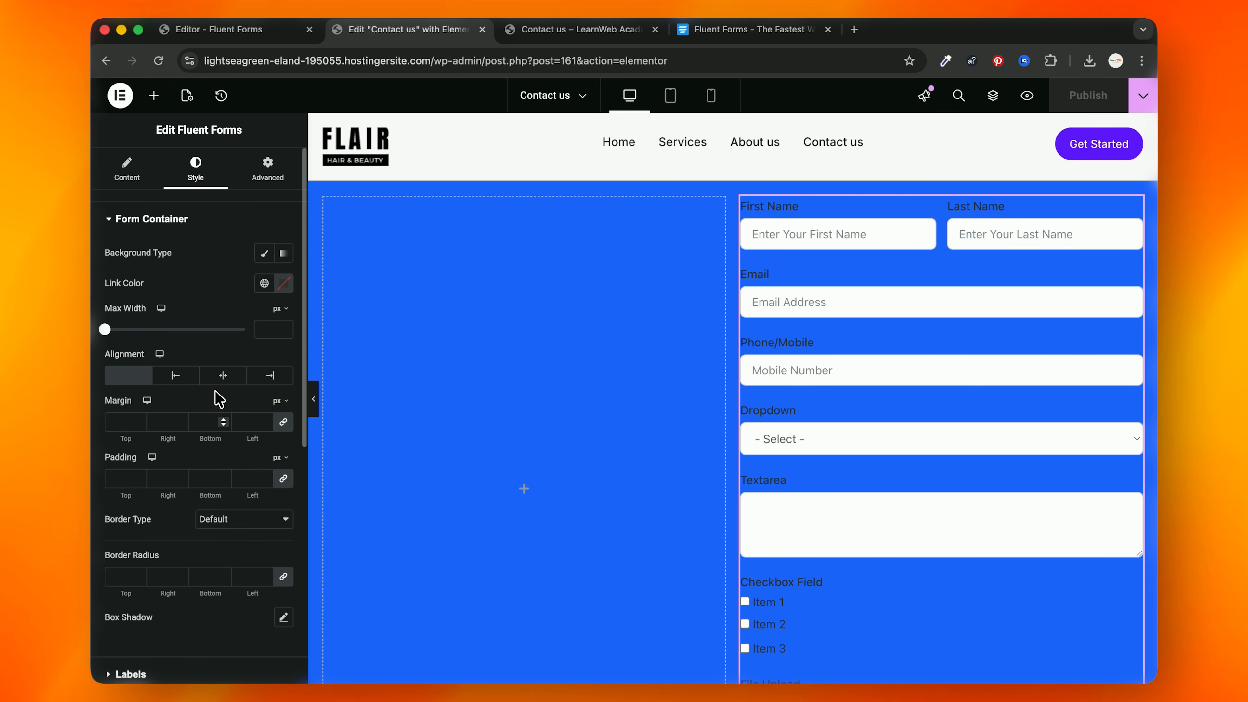
left_click(575, 35)
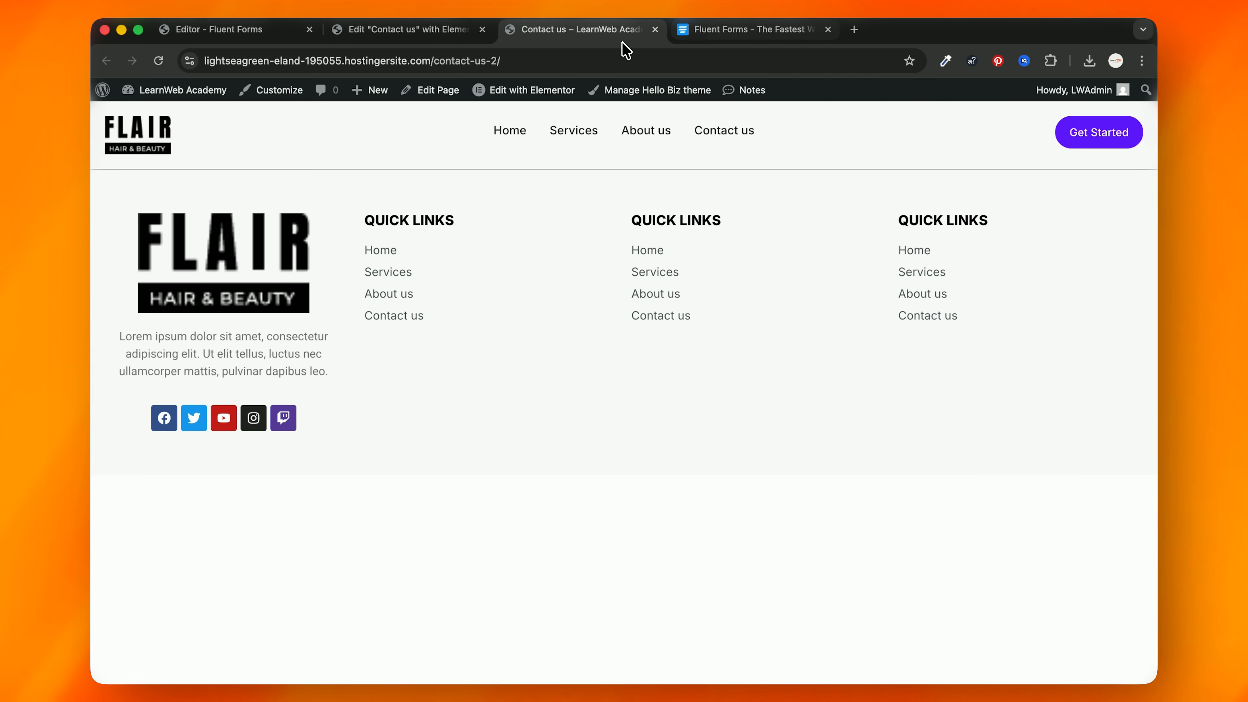
Step: Rename the Fluent Forms form to 'Contact us'
left_click(231, 30)
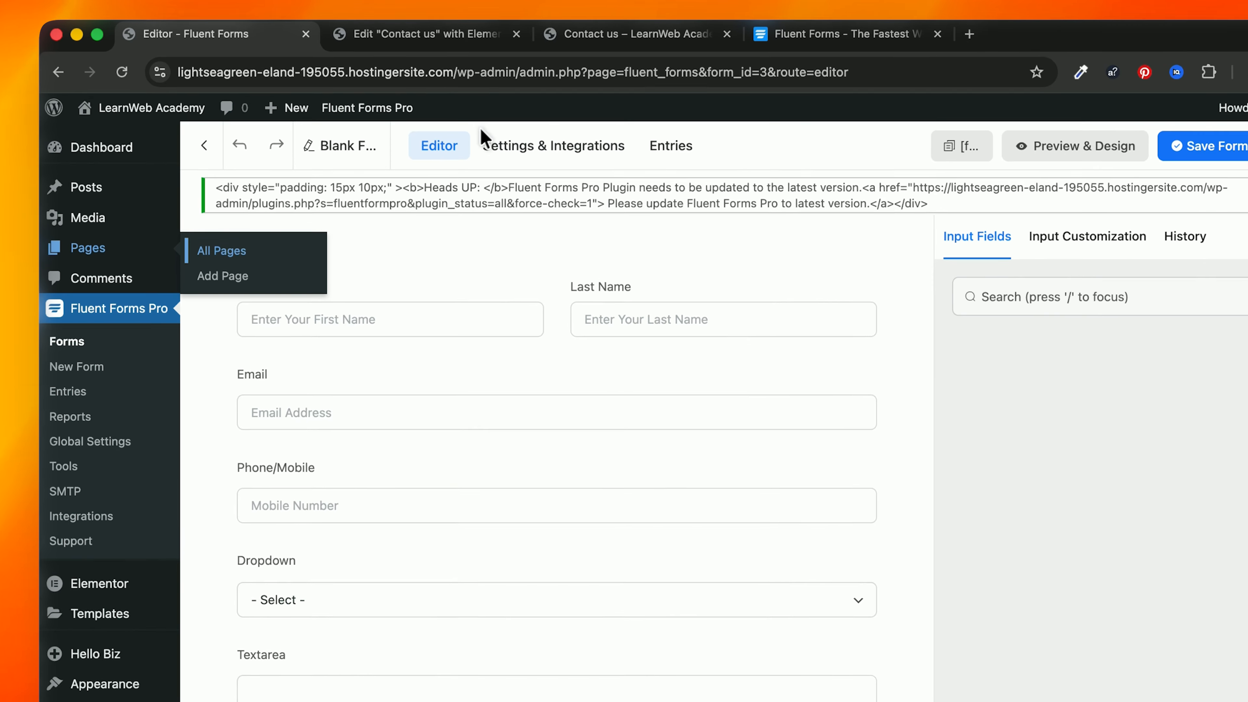
left_click(339, 121)
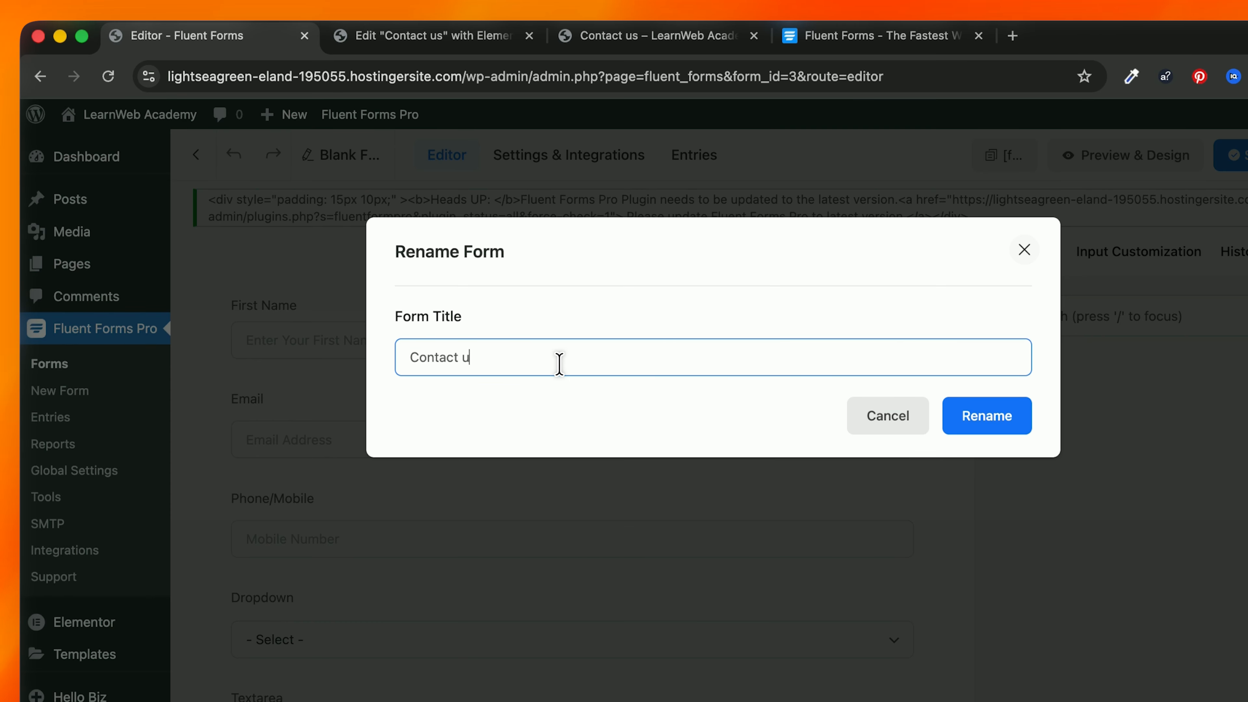
left_click(1025, 429)
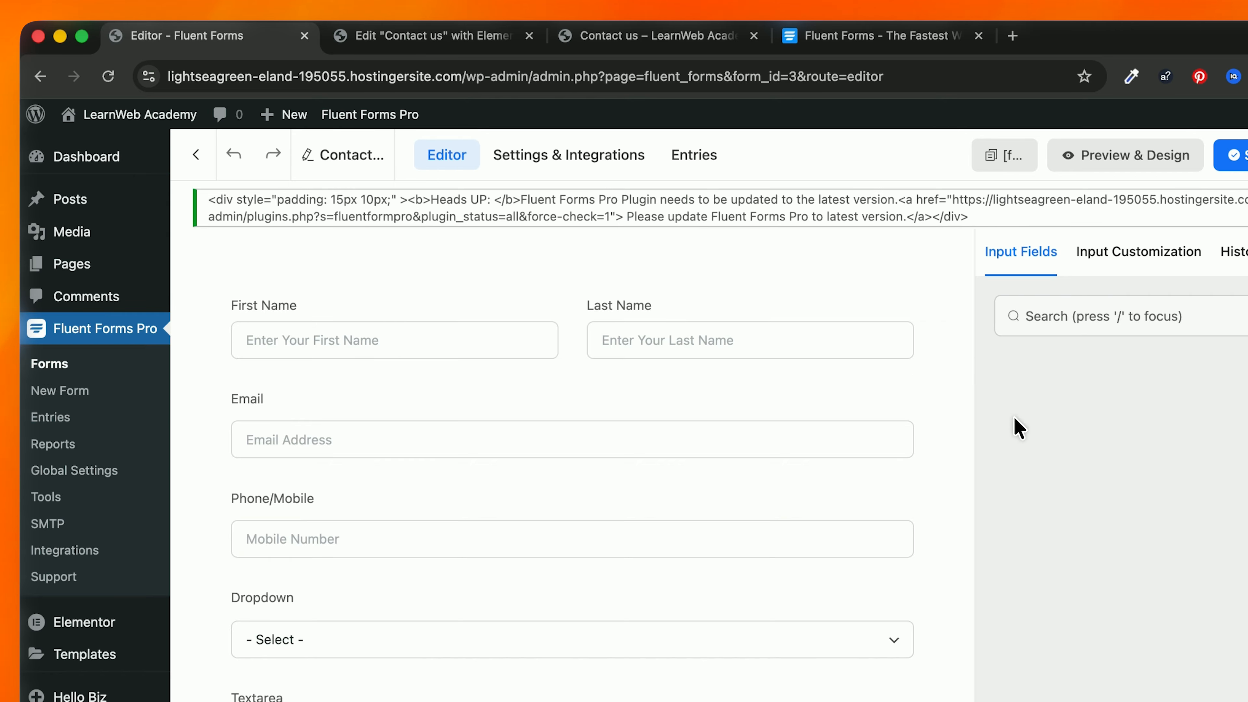
Step: Reload the Elementor editor and confirm the form widget now lists Contact us (3)
left_click(648, 45)
left_click(442, 36)
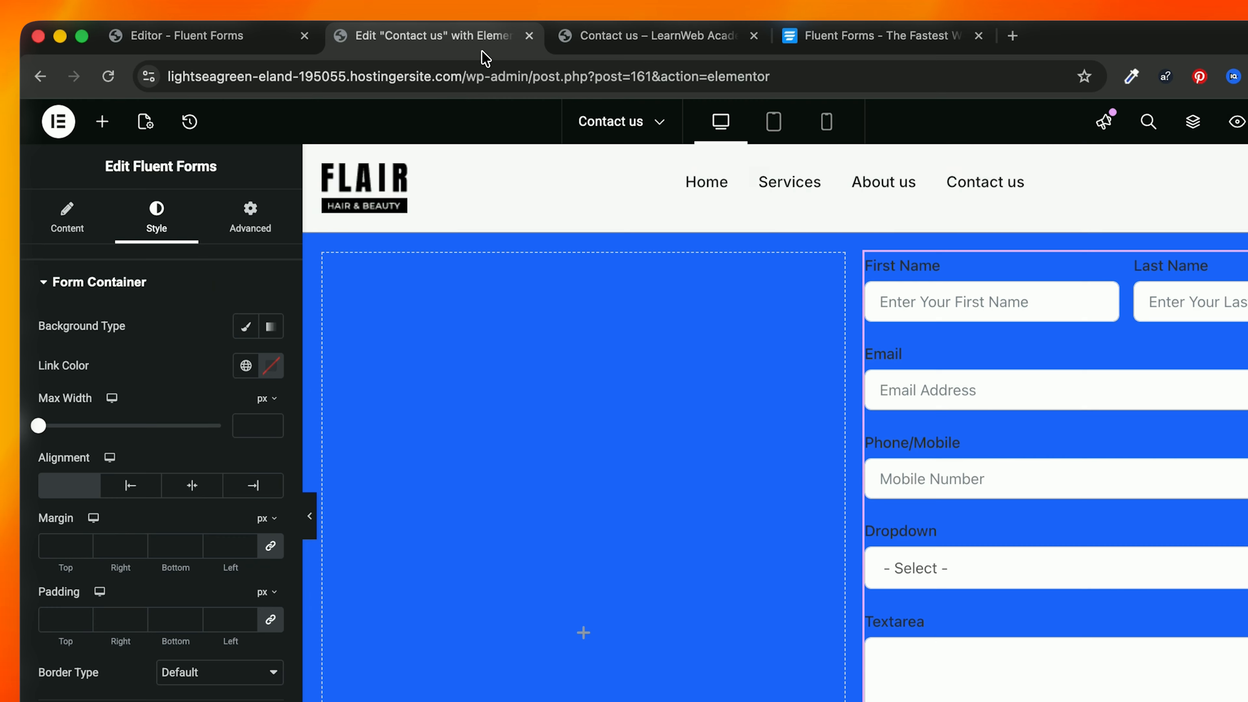
key("super+r")
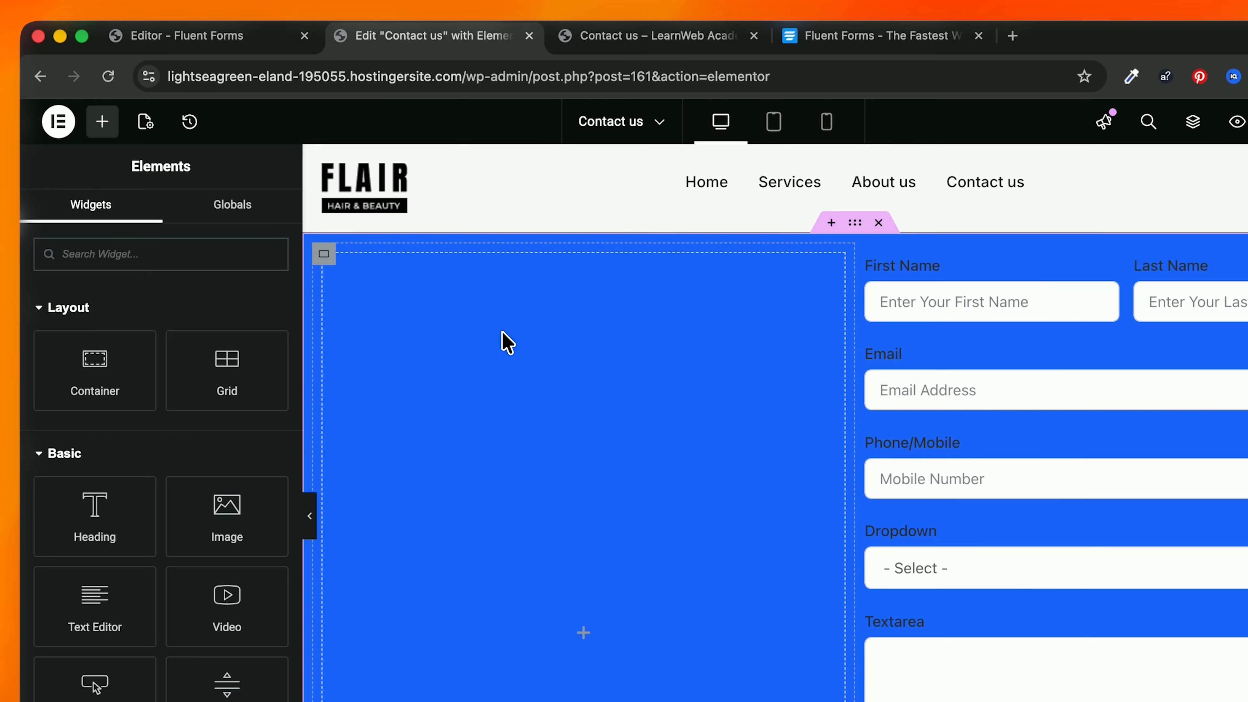
left_click(990, 283)
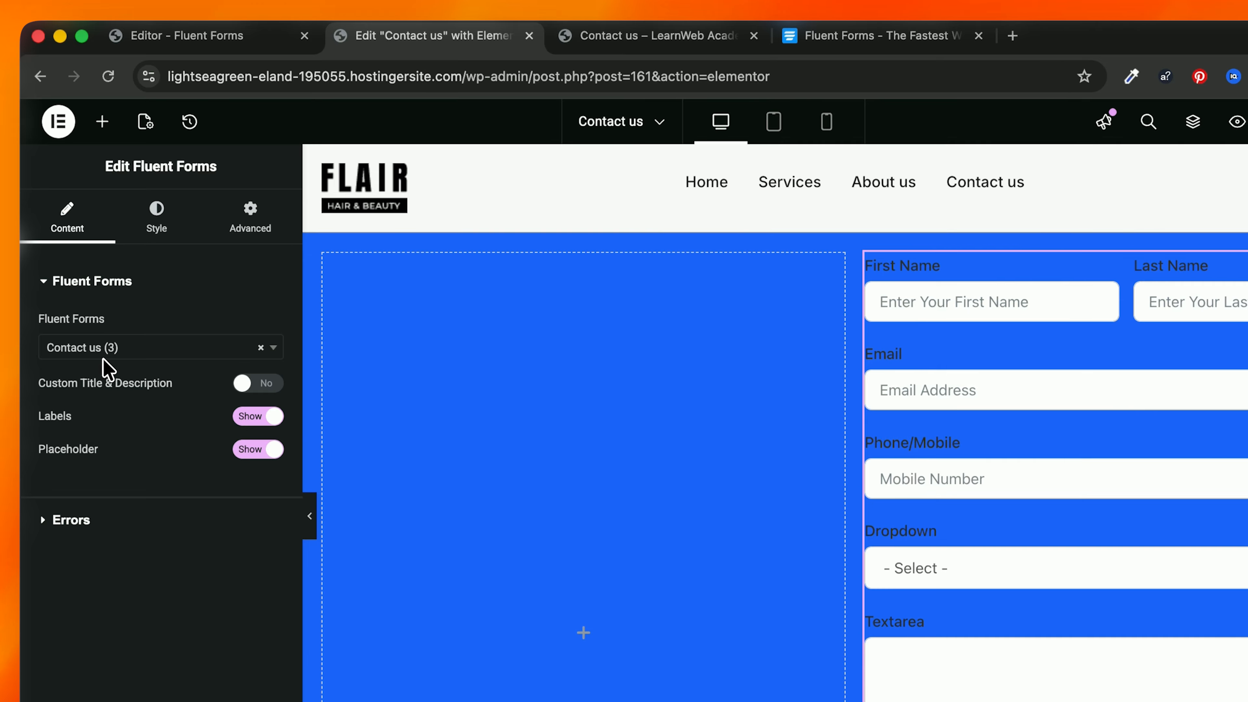
left_click(92, 356)
left_click(92, 354)
Step: Set the form's label text colour to near-white #F8F8F8
left_click(71, 520)
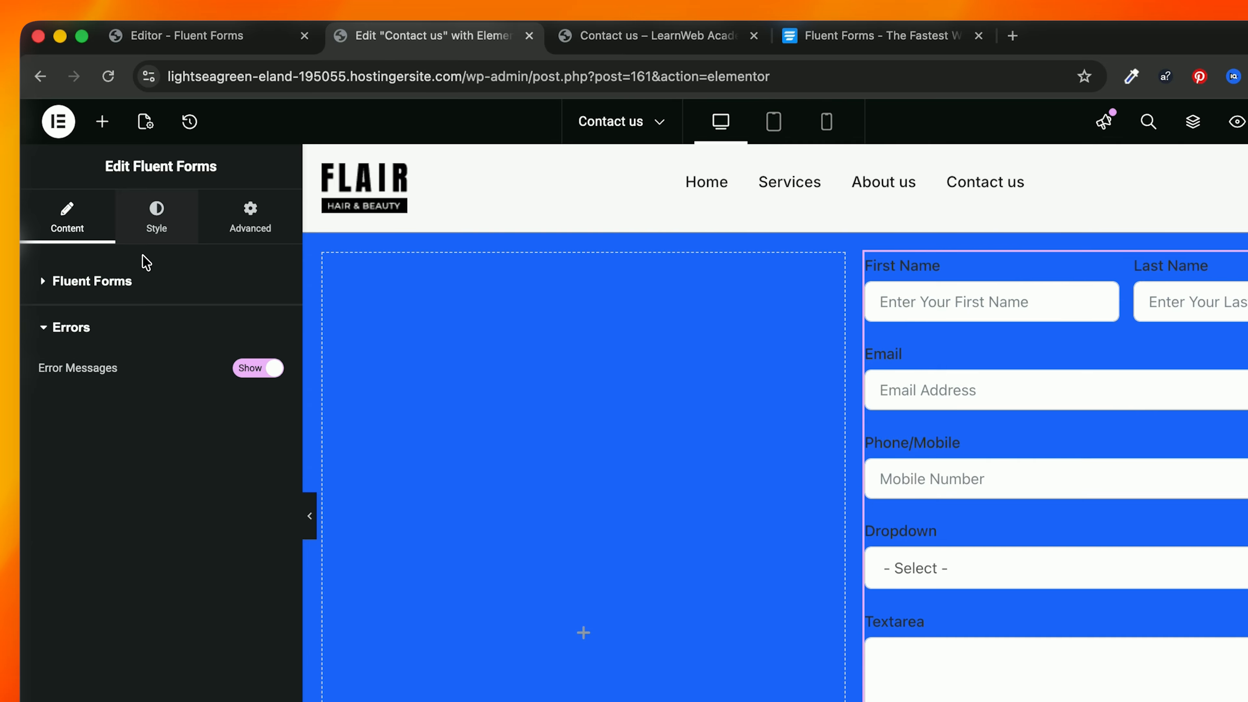
left_click(157, 216)
scroll(154, 388, "down", 1)
scroll(152, 388, "down", 6)
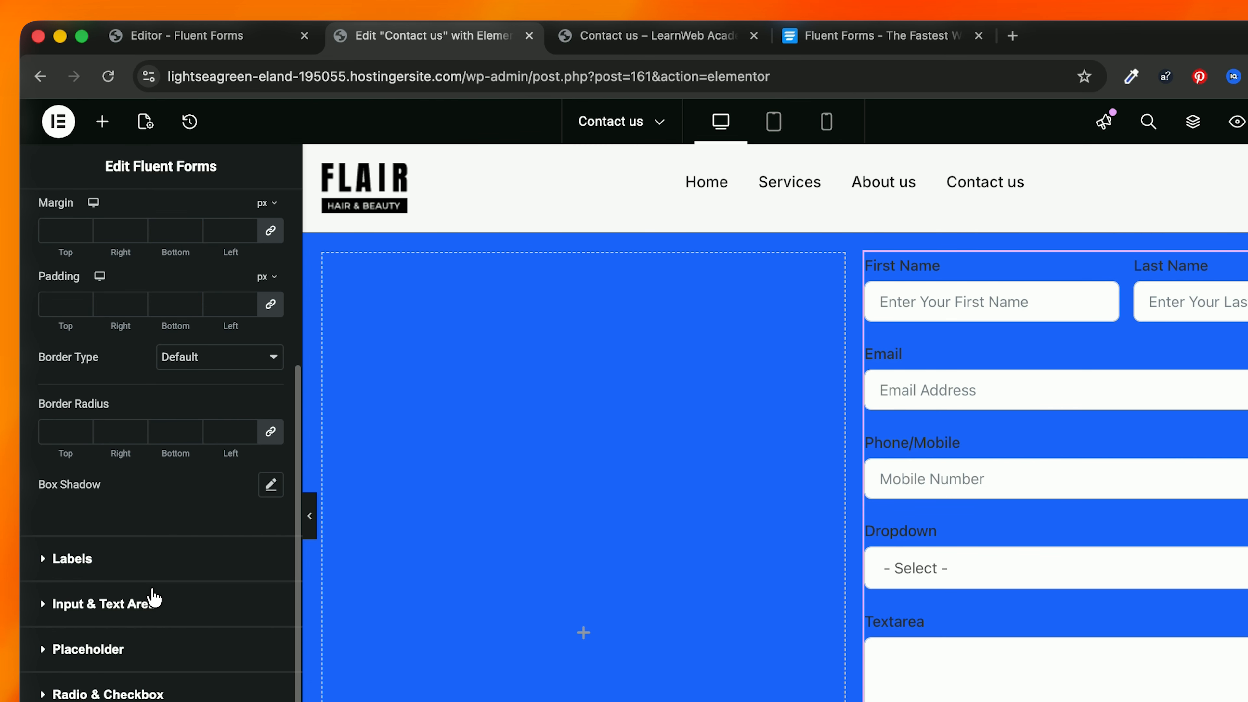
left_click(132, 558)
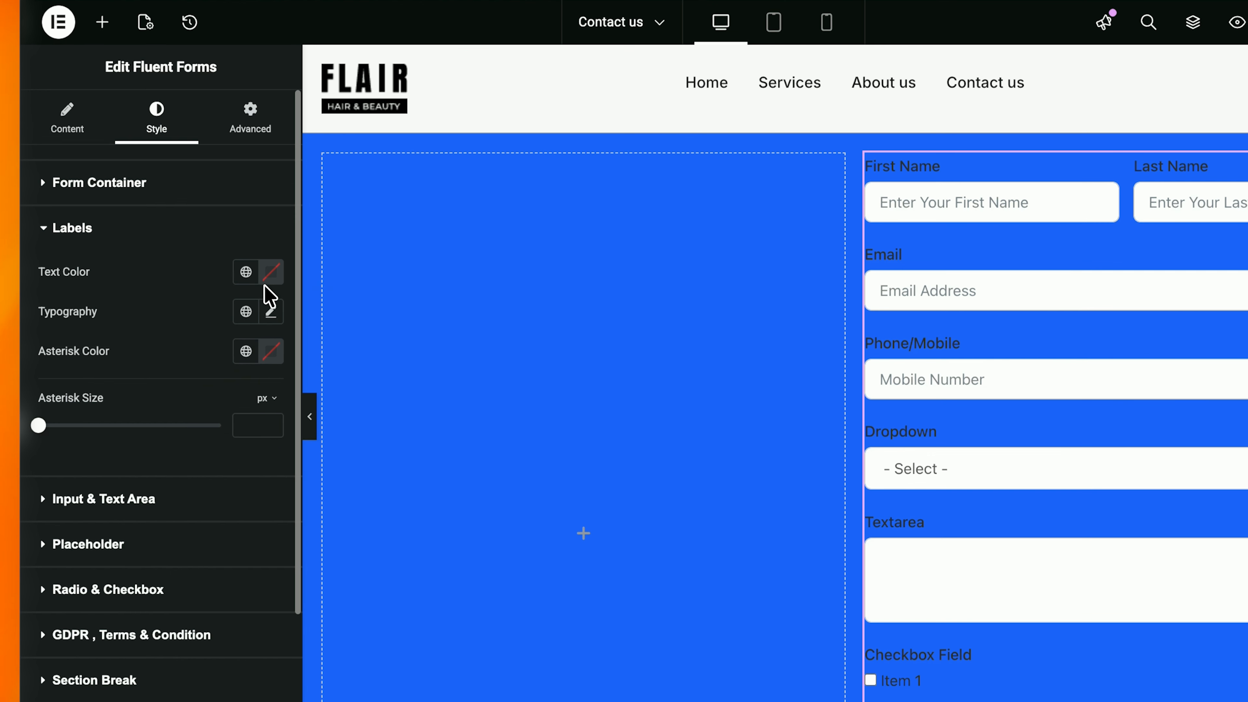
left_click(270, 371)
left_click(164, 482)
left_click_drag(185, 375, 89, 357)
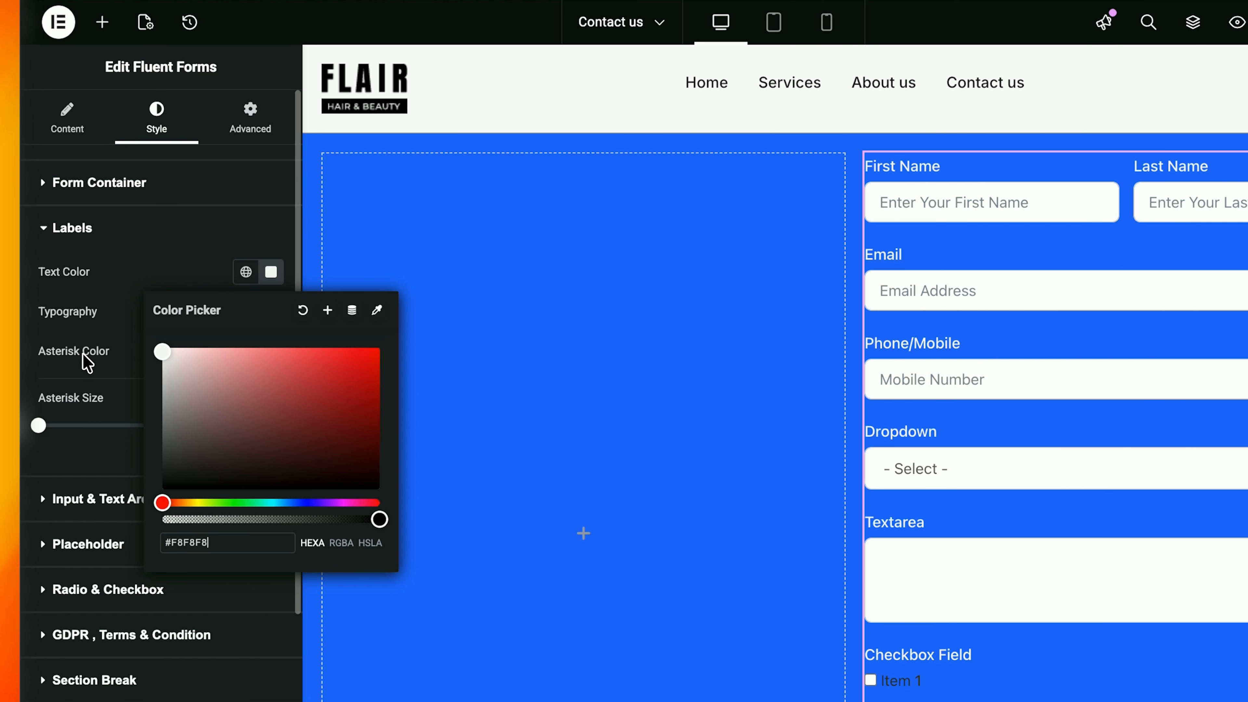
scroll(811, 472, "down", 1)
scroll(849, 501, "down", 3)
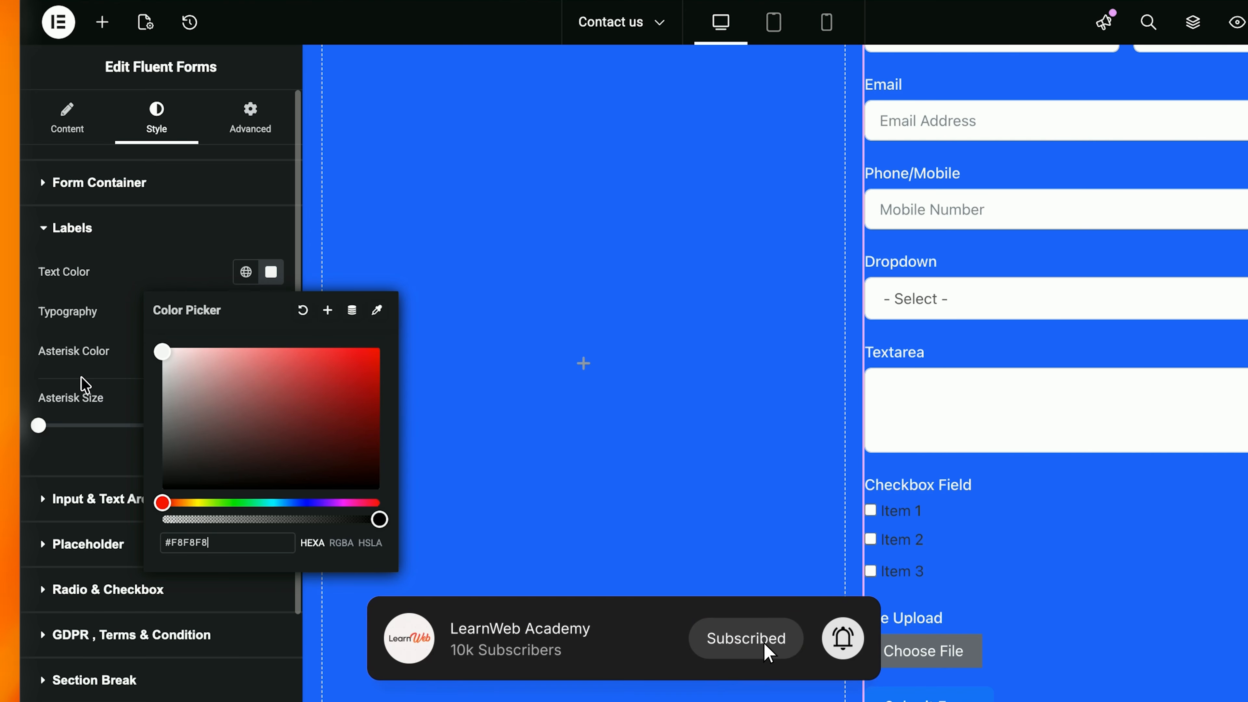
left_click(88, 388)
Step: Lighten the input field text colour to a grey
left_click(98, 418)
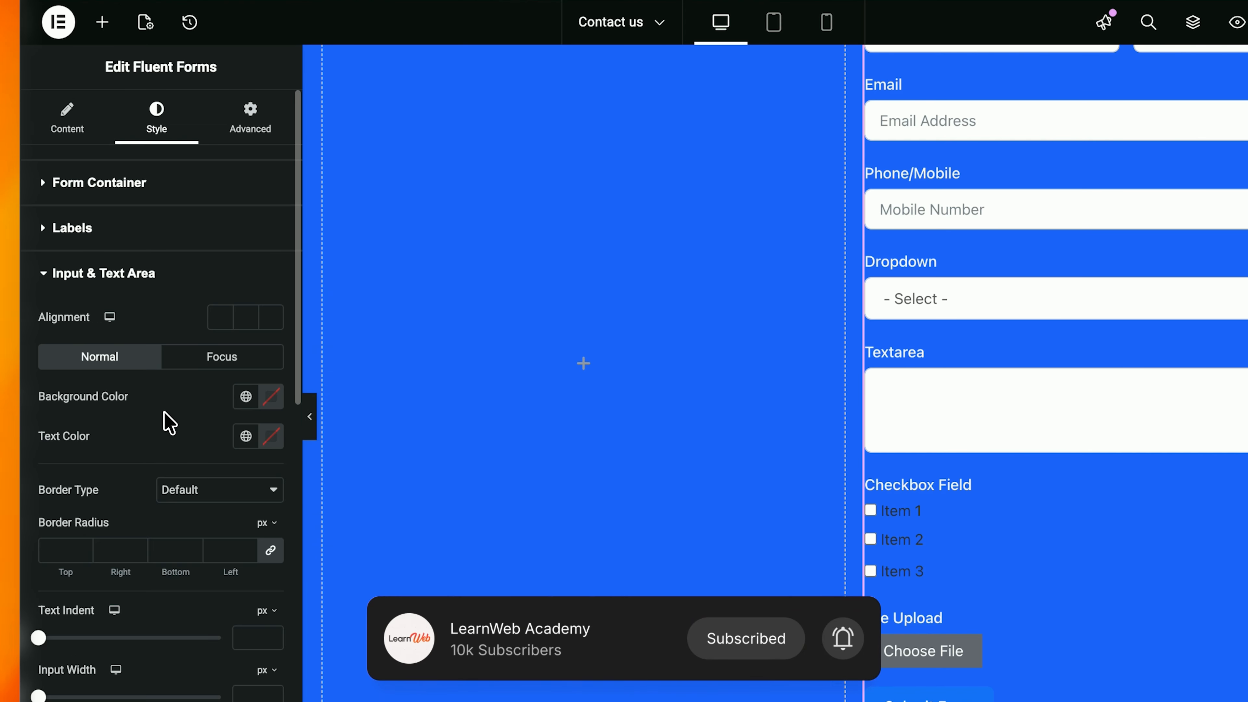
left_click(268, 442)
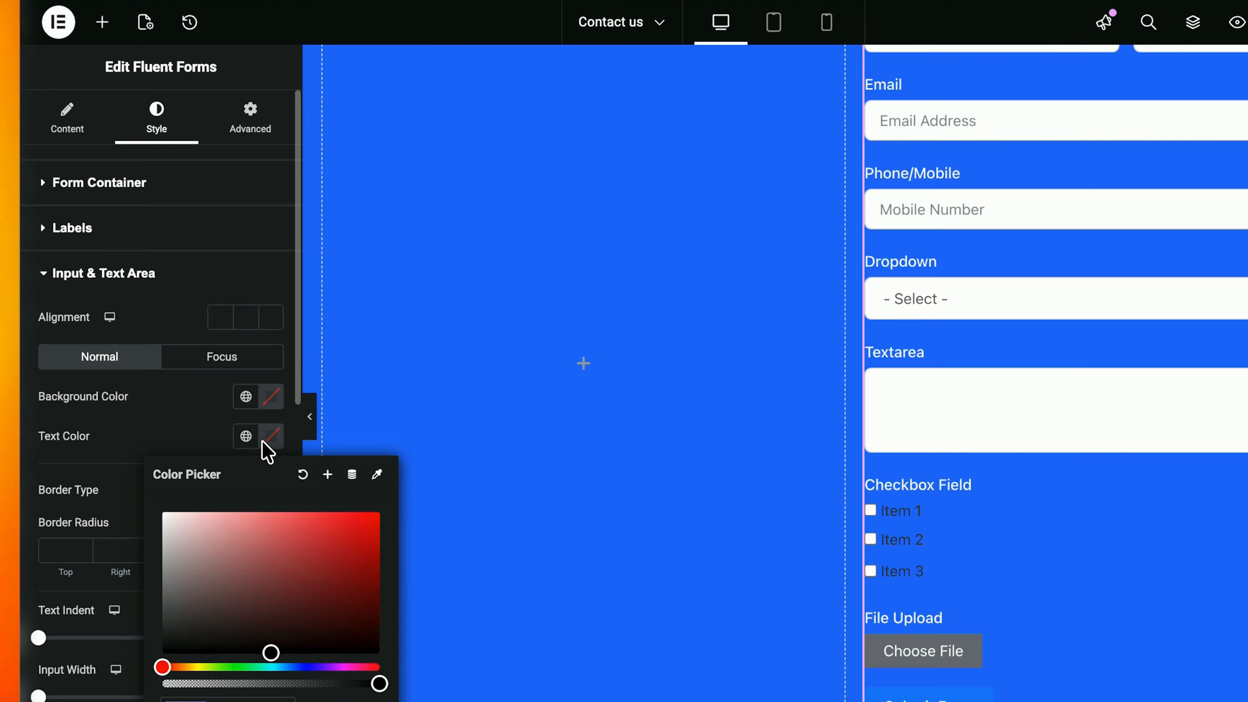
left_click(218, 541)
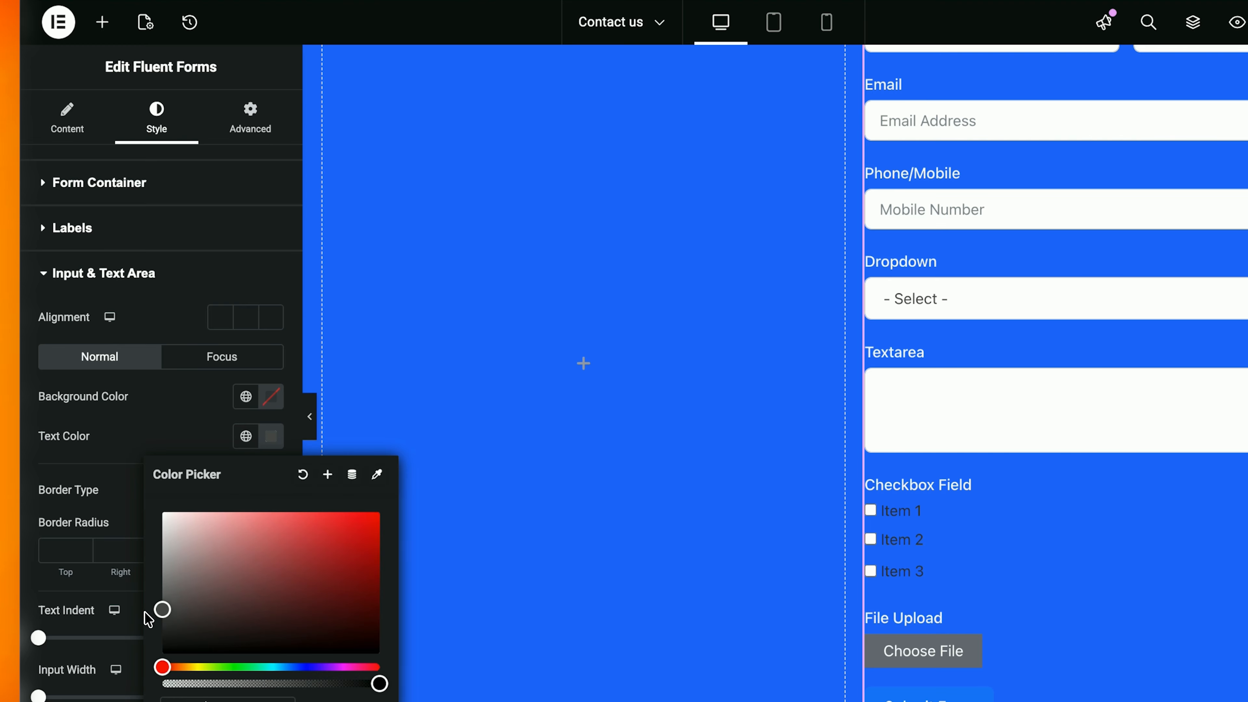
left_click_drag(145, 613, 153, 590)
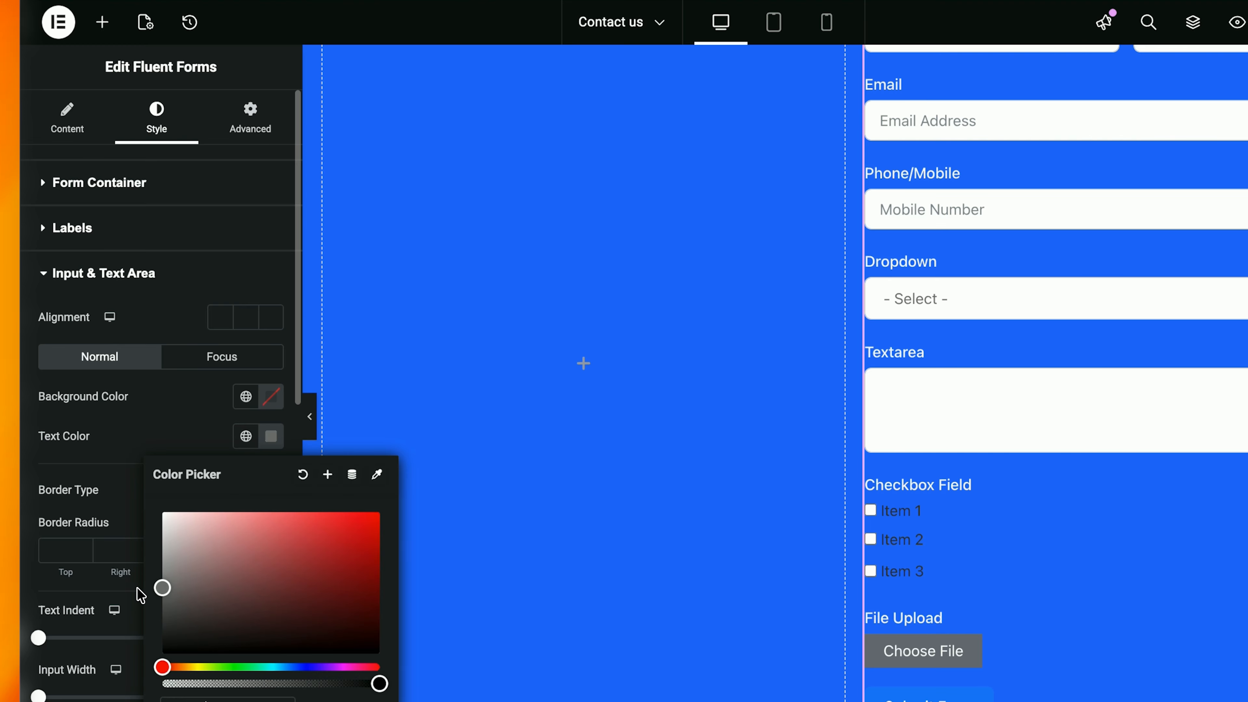
left_click(172, 426)
scroll(162, 398, "down", 3)
left_click(139, 167)
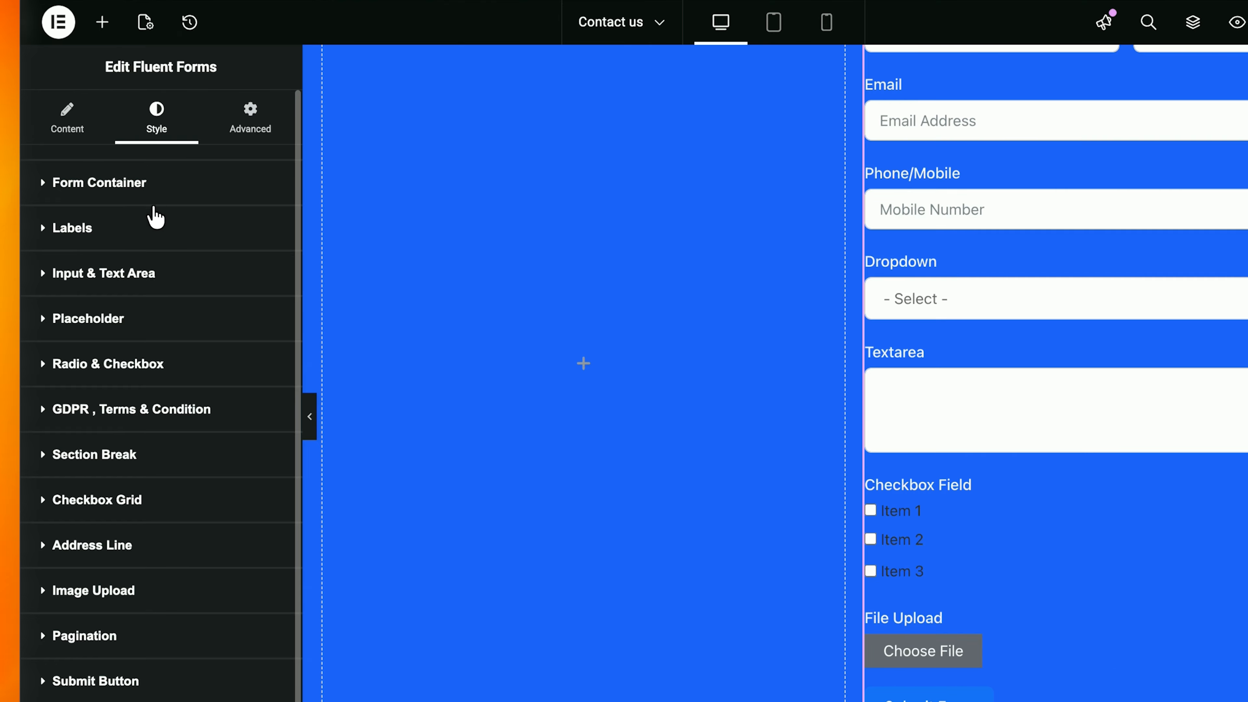
Step: Give the Submit Form button a #F8F8F8 background and #000000 text
left_click(94, 681)
scroll(147, 590, "down", 3)
left_click(270, 426)
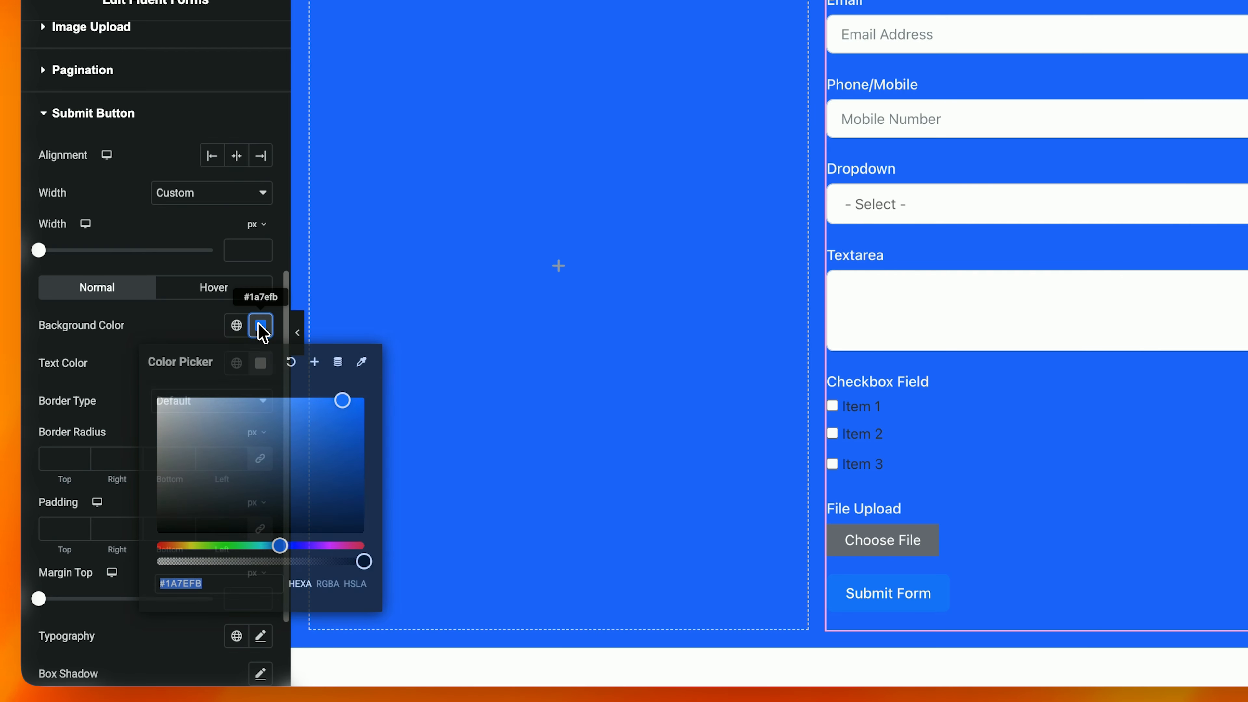
type("#FAFAFA")
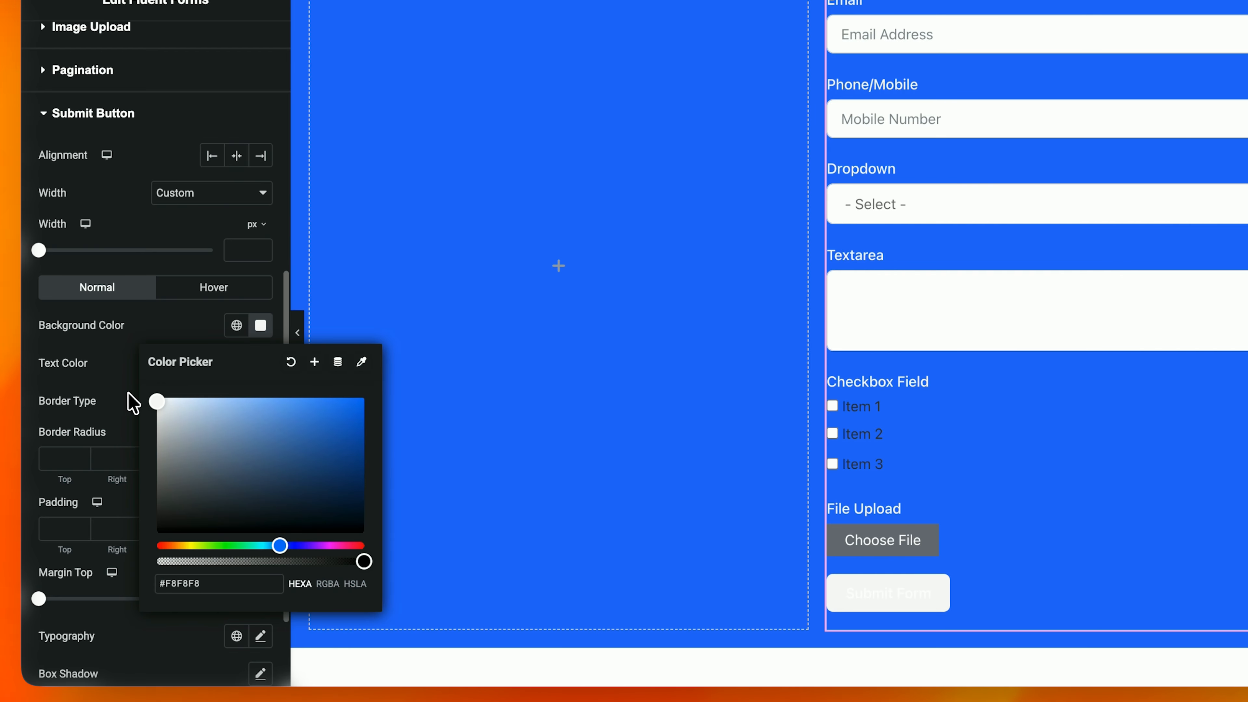
left_click(203, 354)
left_click(261, 363)
left_click(196, 486)
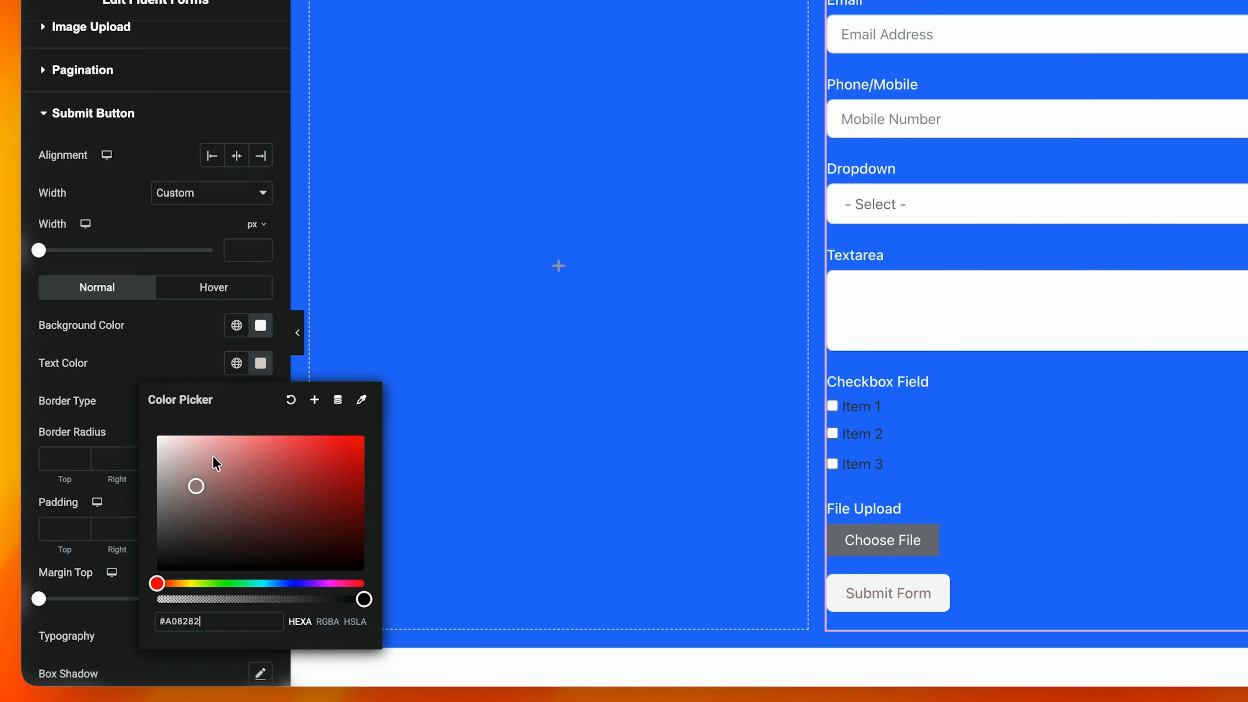
left_click(159, 351)
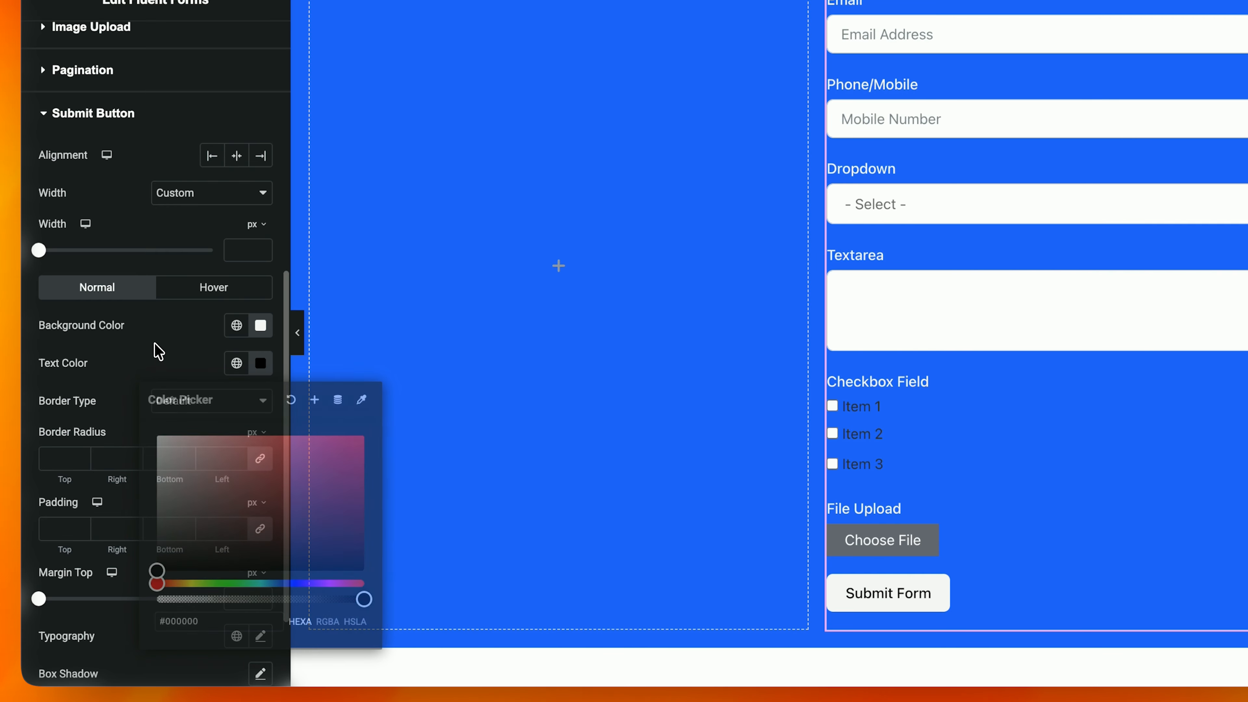
left_click(101, 112)
Step: Set the Input & Text Area text colour to near-white
left_click(118, 284)
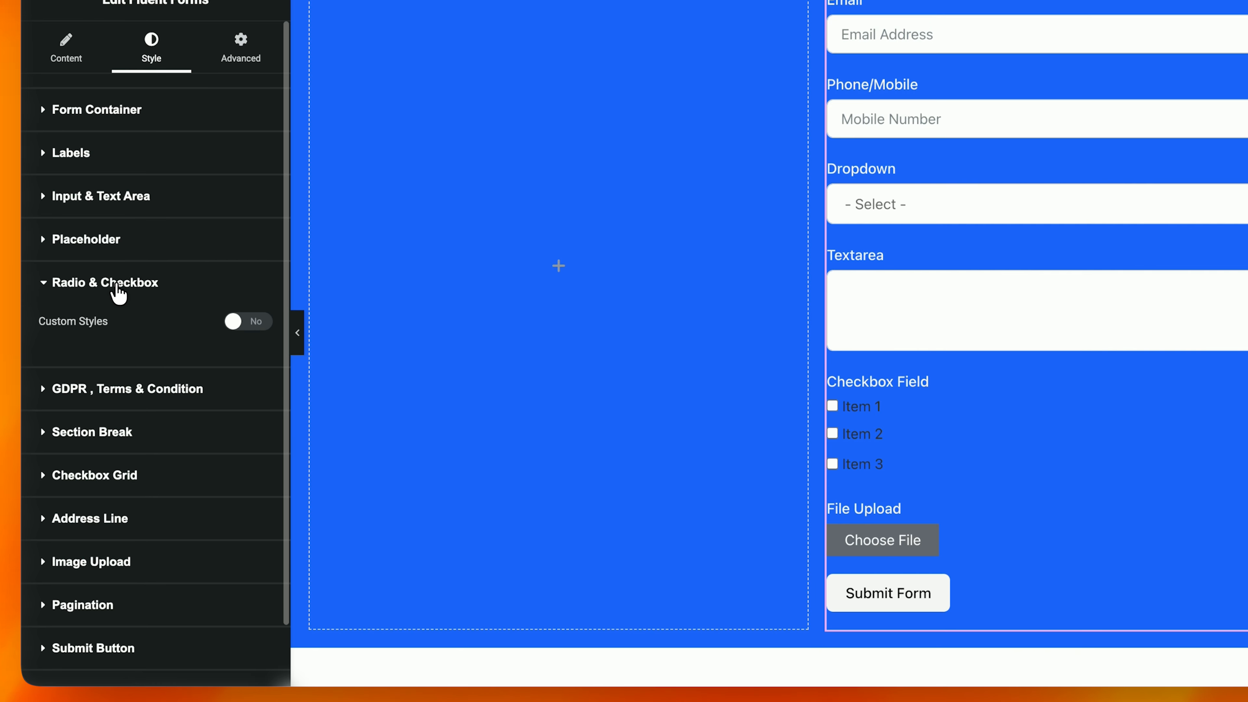
left_click(141, 240)
left_click(157, 201)
left_click(157, 201)
left_click(161, 201)
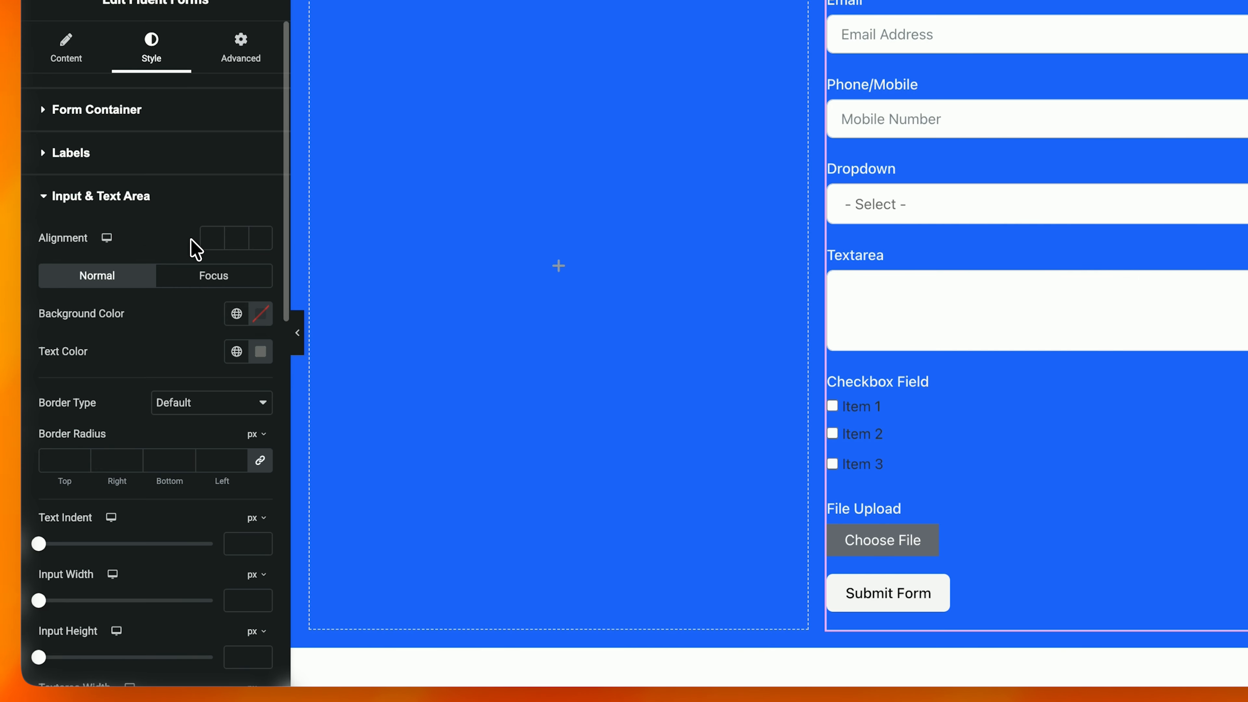
left_click(261, 352)
left_click(157, 433)
left_click(157, 164)
left_click(158, 155)
left_click(170, 108)
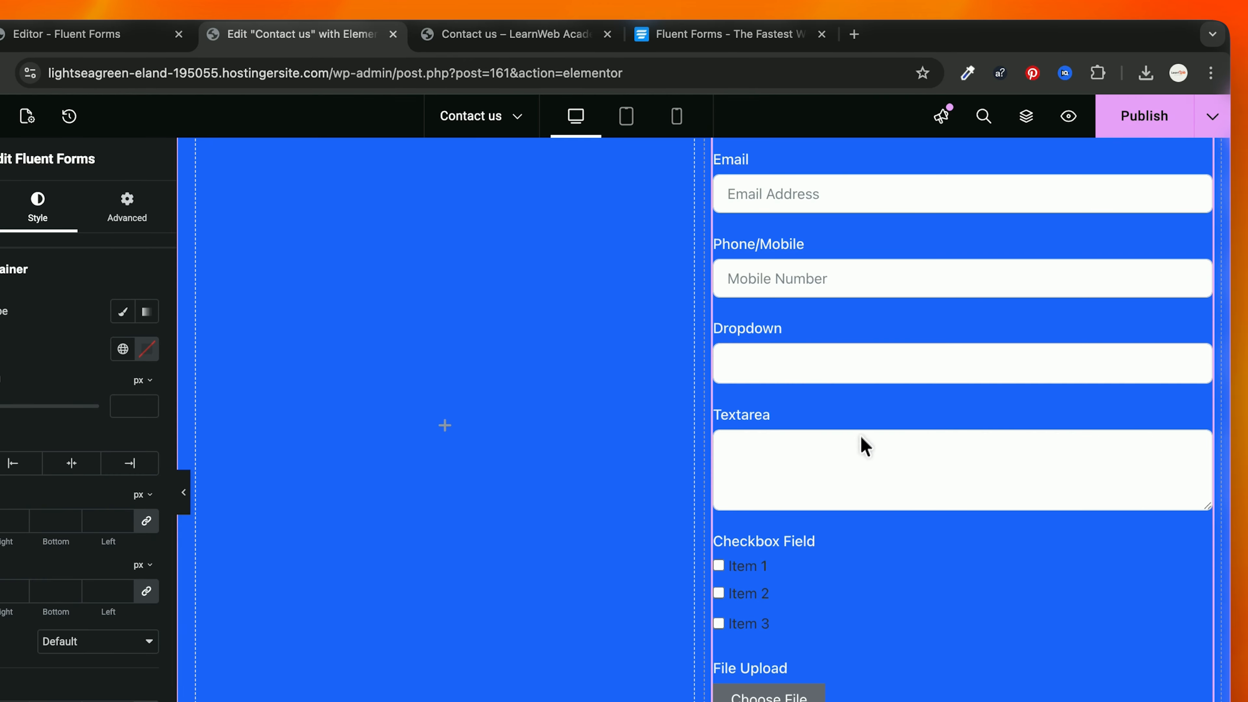
Step: Pad the blue card container 100 px top and bottom, then unlink and set left and right to 50
scroll(680, 362, "up", 4)
scroll(665, 368, "down", 1)
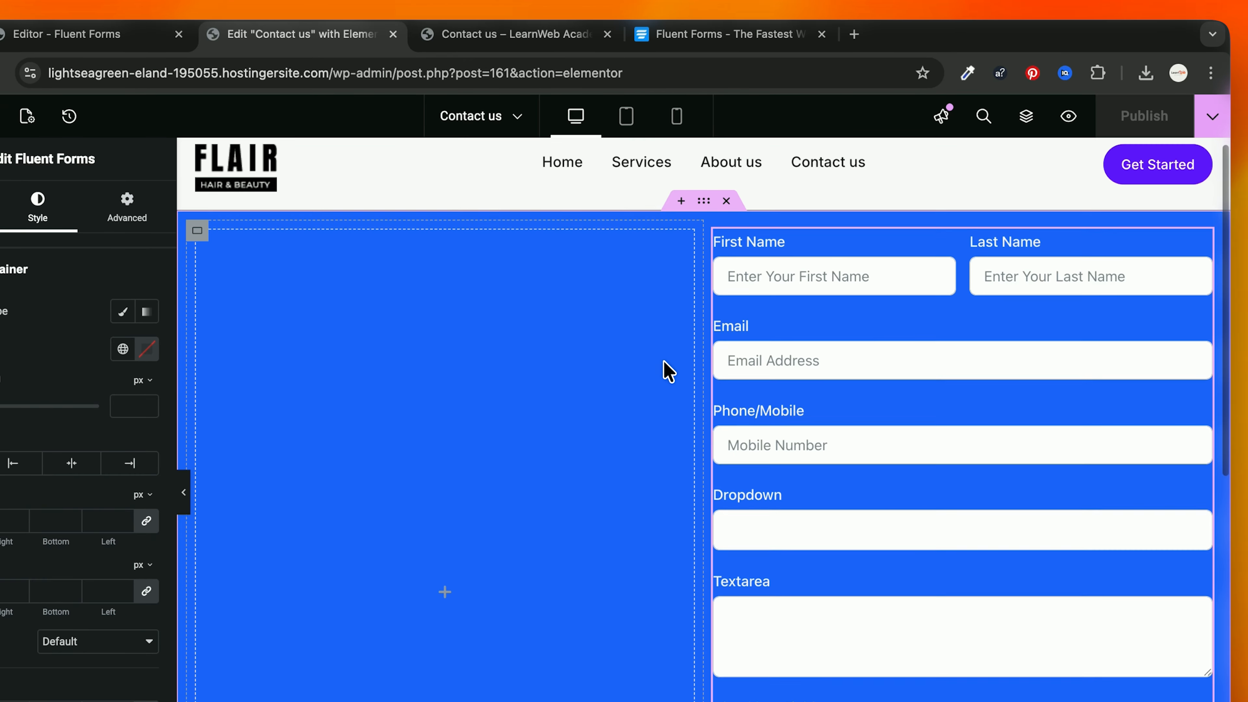
left_click(710, 199)
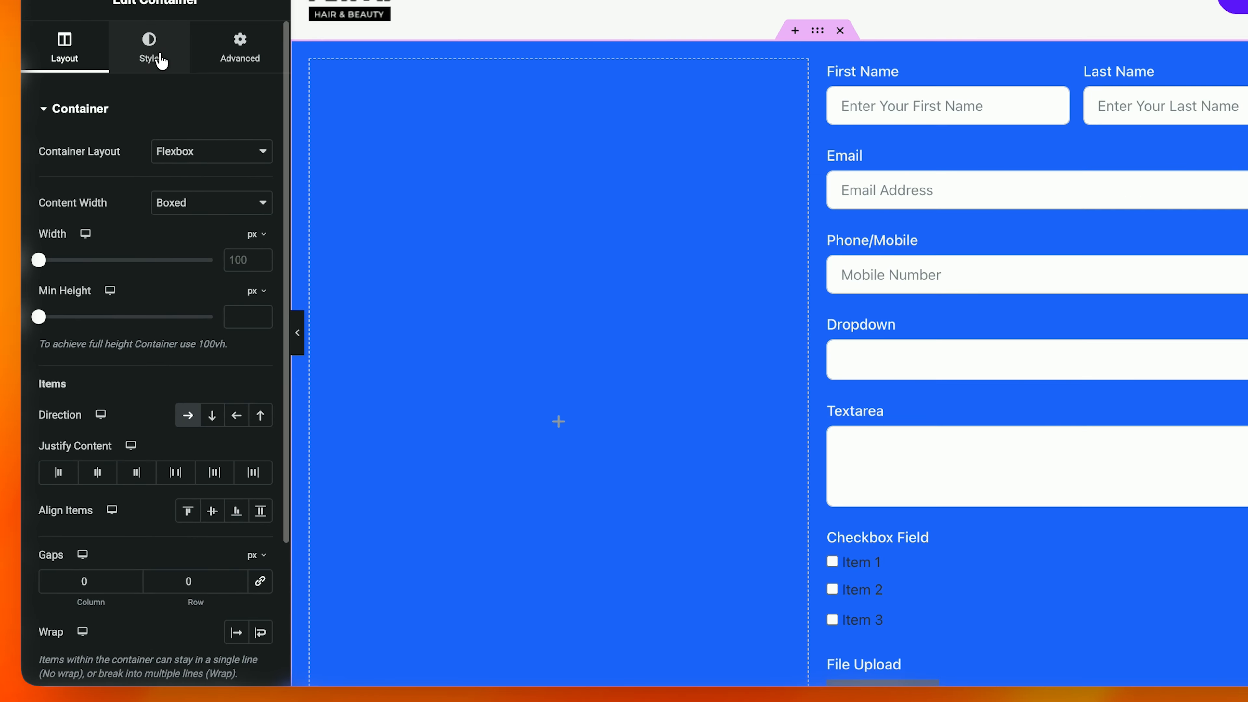
left_click(40, 211)
left_click(236, 66)
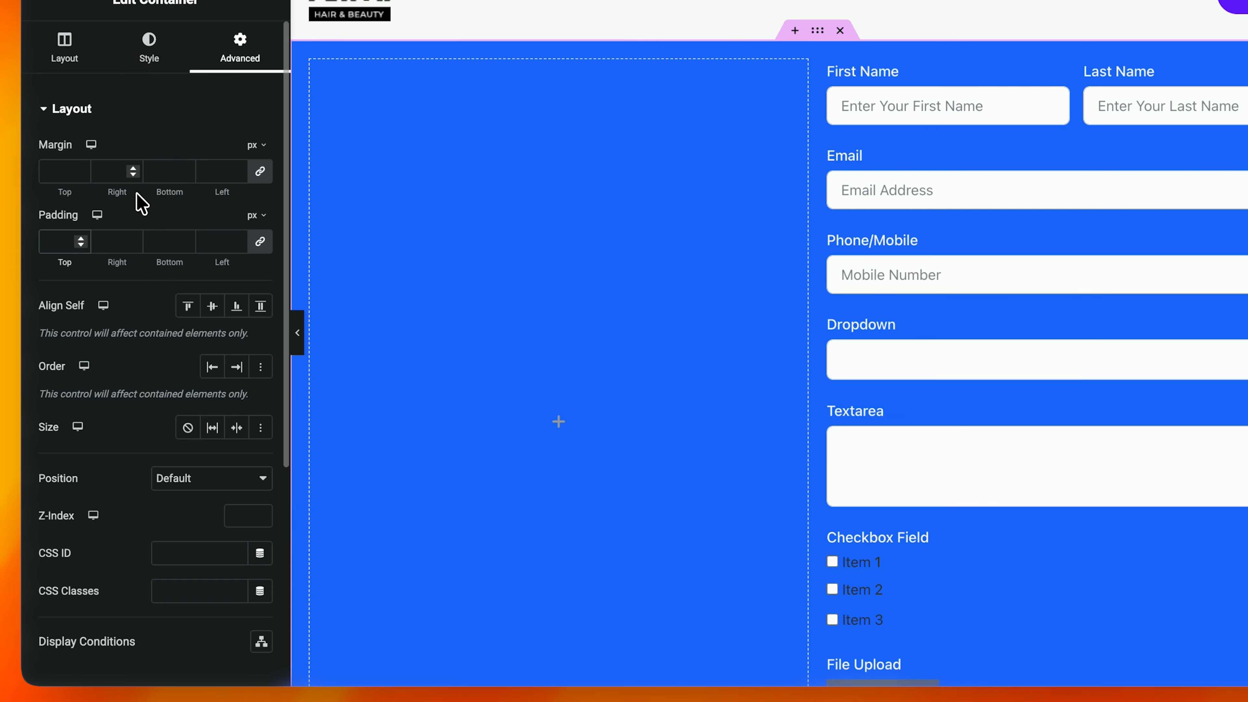
type("50")
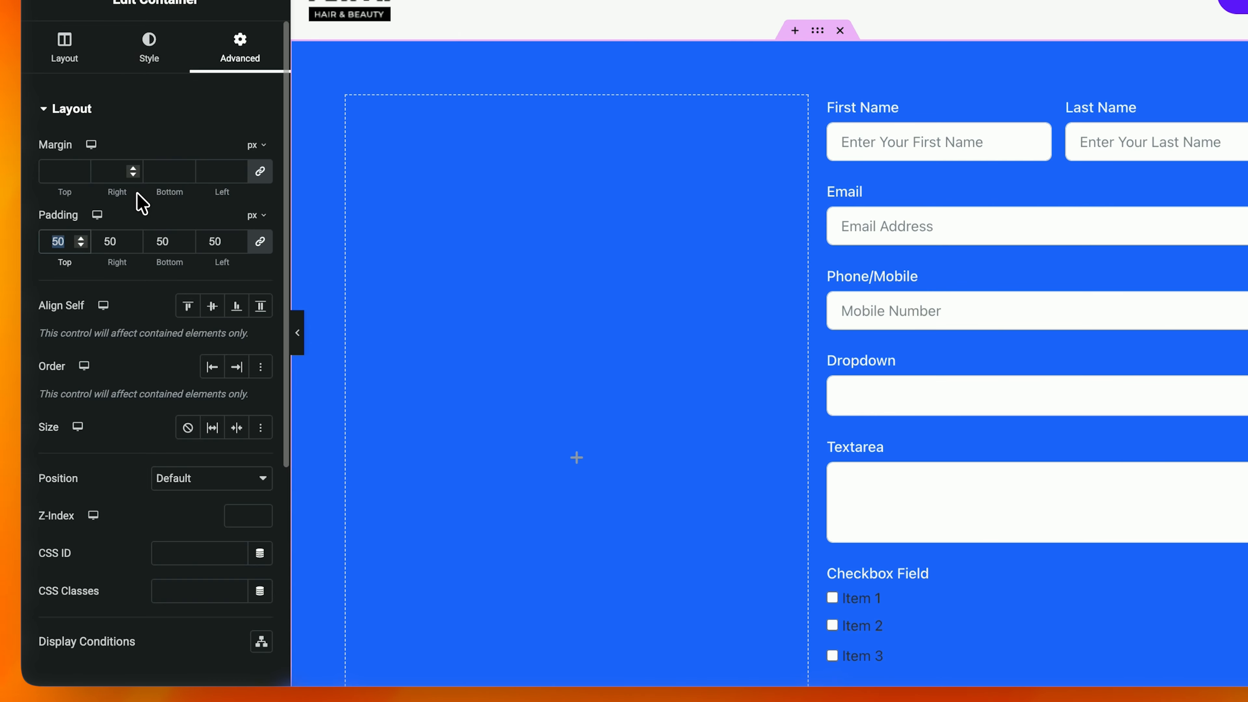
type("100")
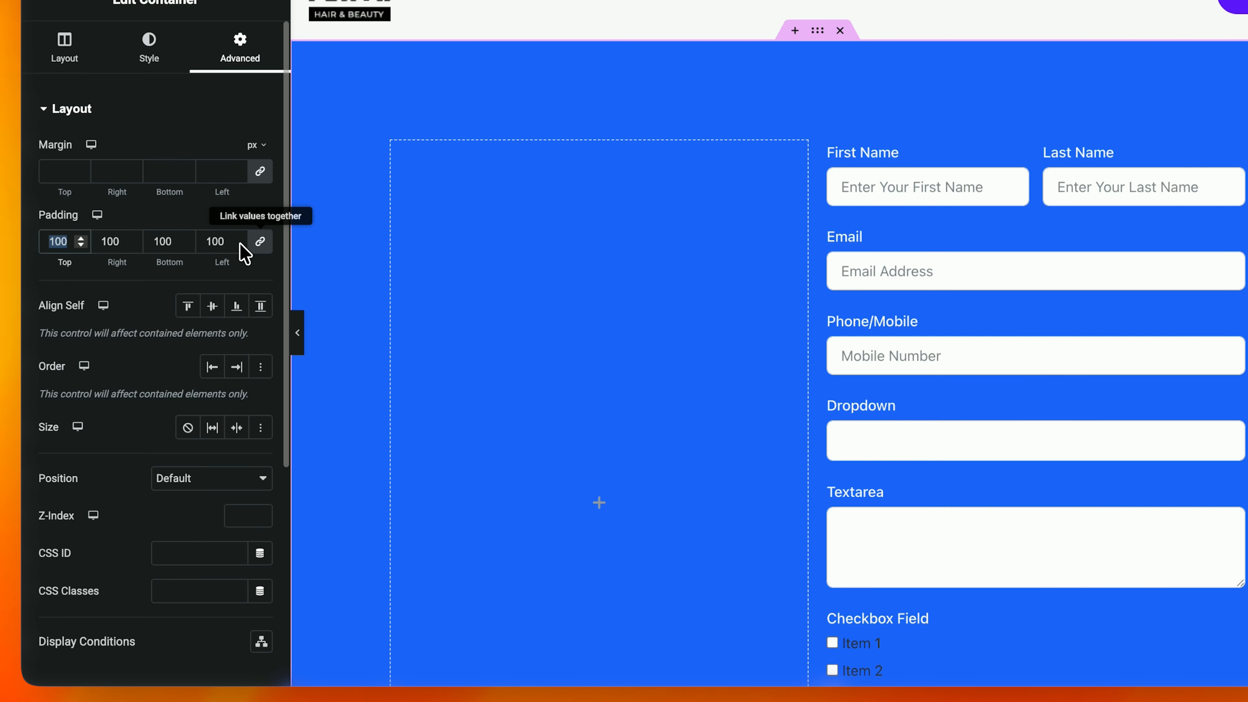
left_click(260, 243)
type("50")
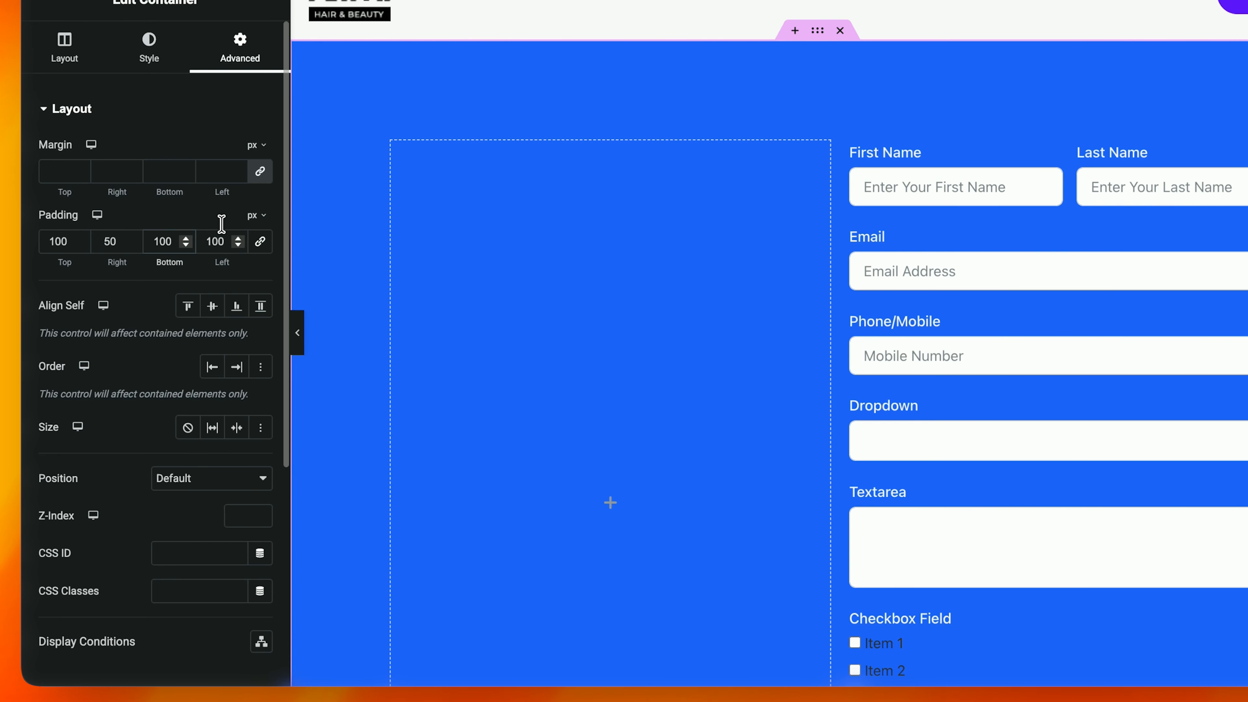
type("50")
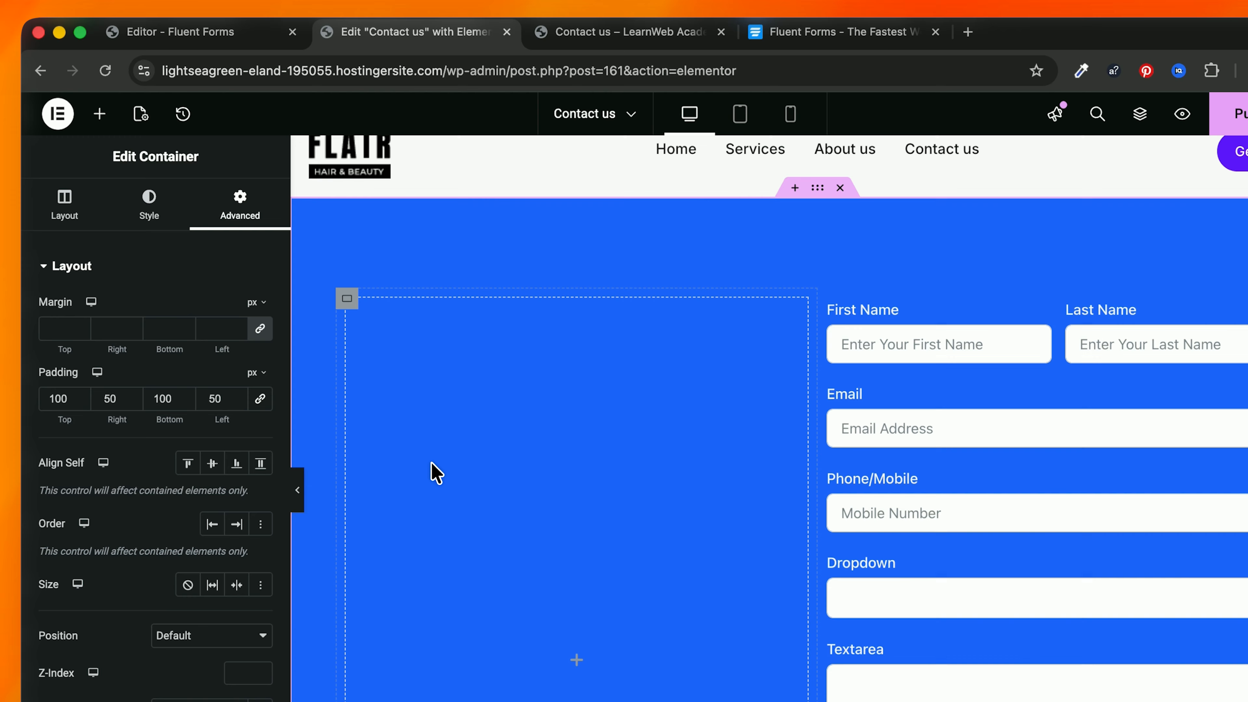
scroll(432, 318, "down", 2)
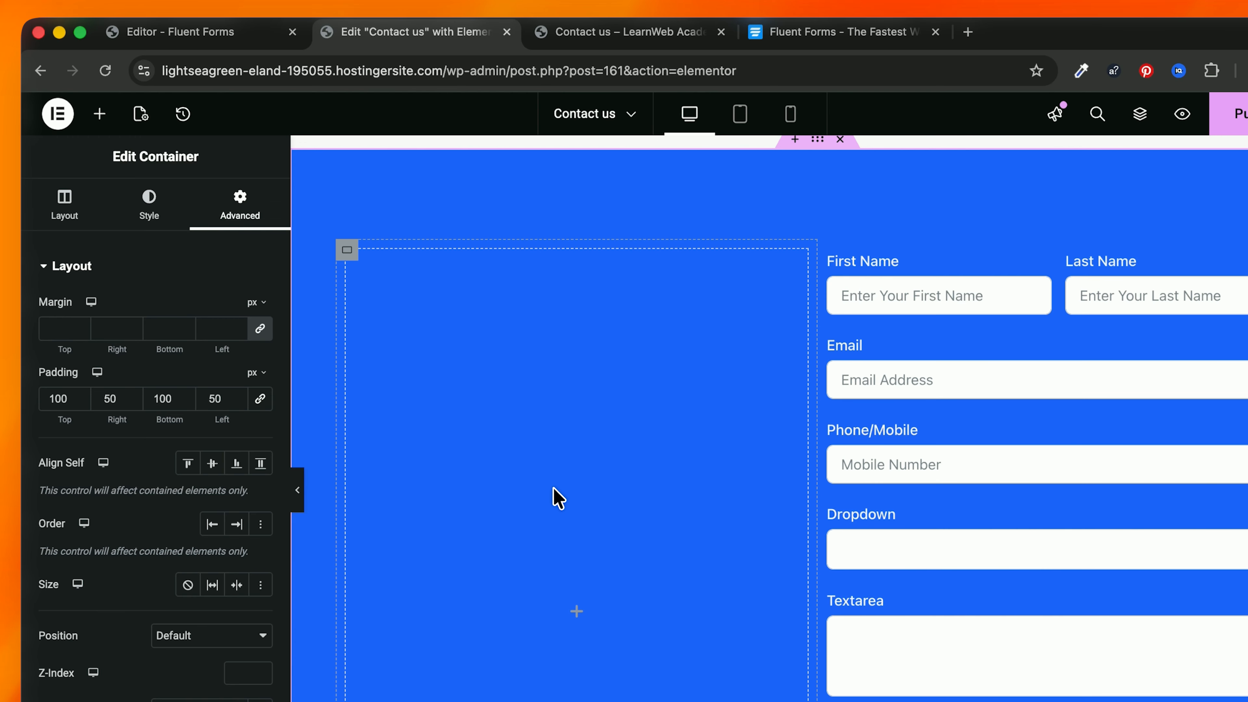
Step: Add a white Contact Us heading in the Inter font at the top of the left column
left_click(96, 113)
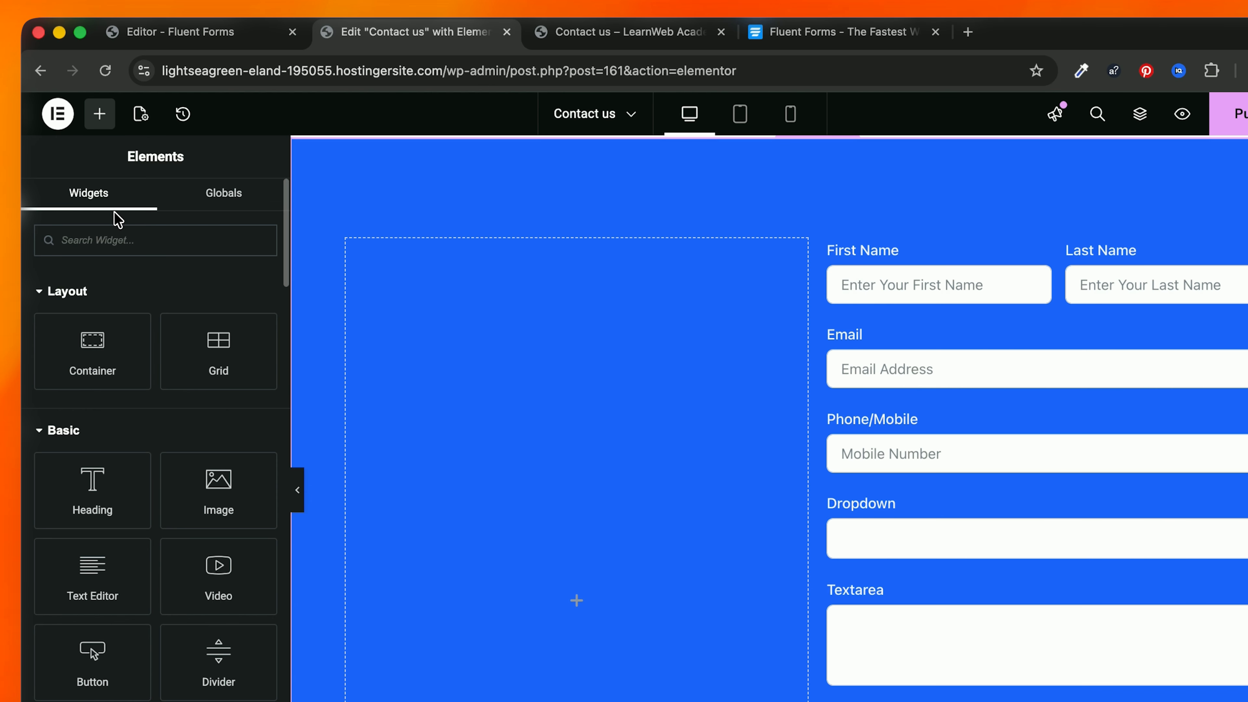
type("head")
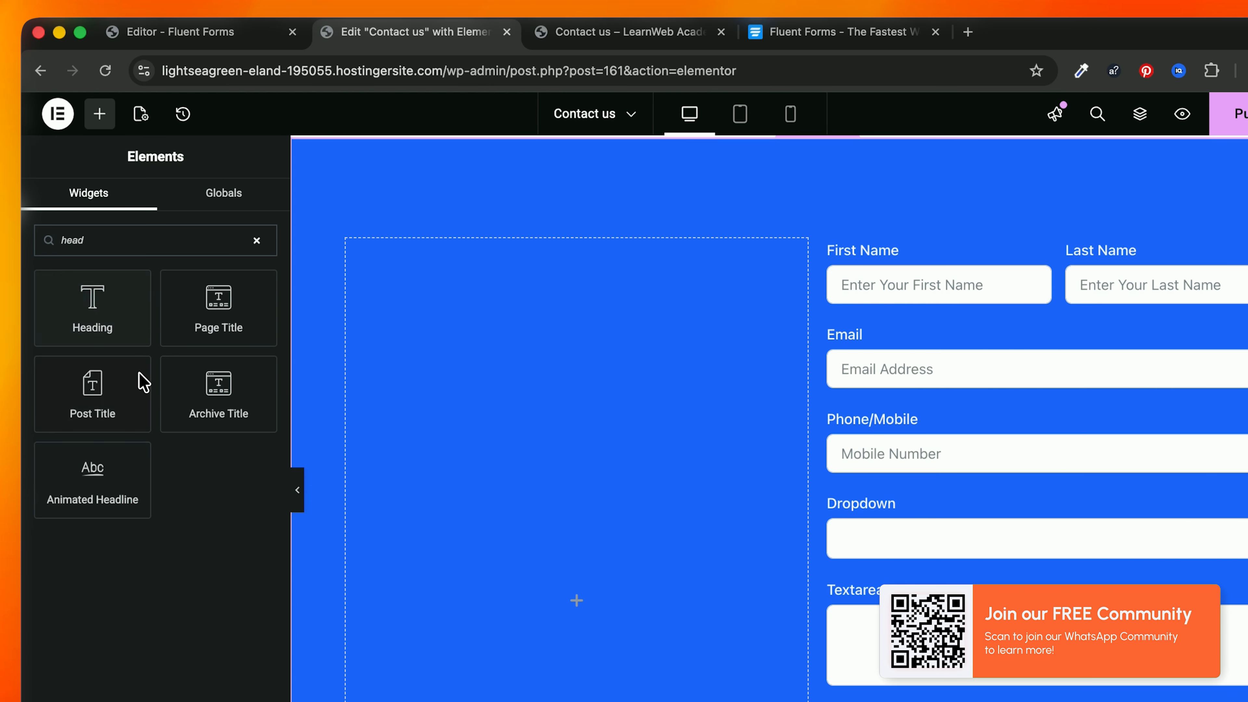
left_click_drag(143, 341, 538, 376)
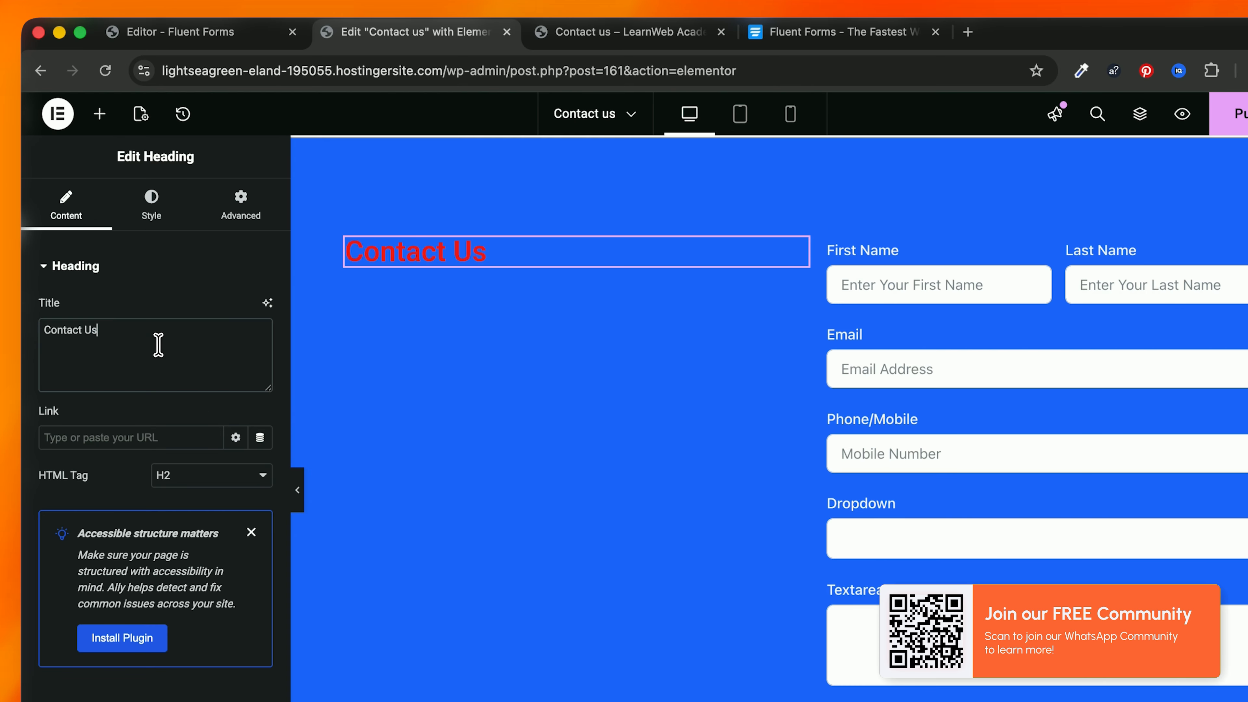
left_click(152, 209)
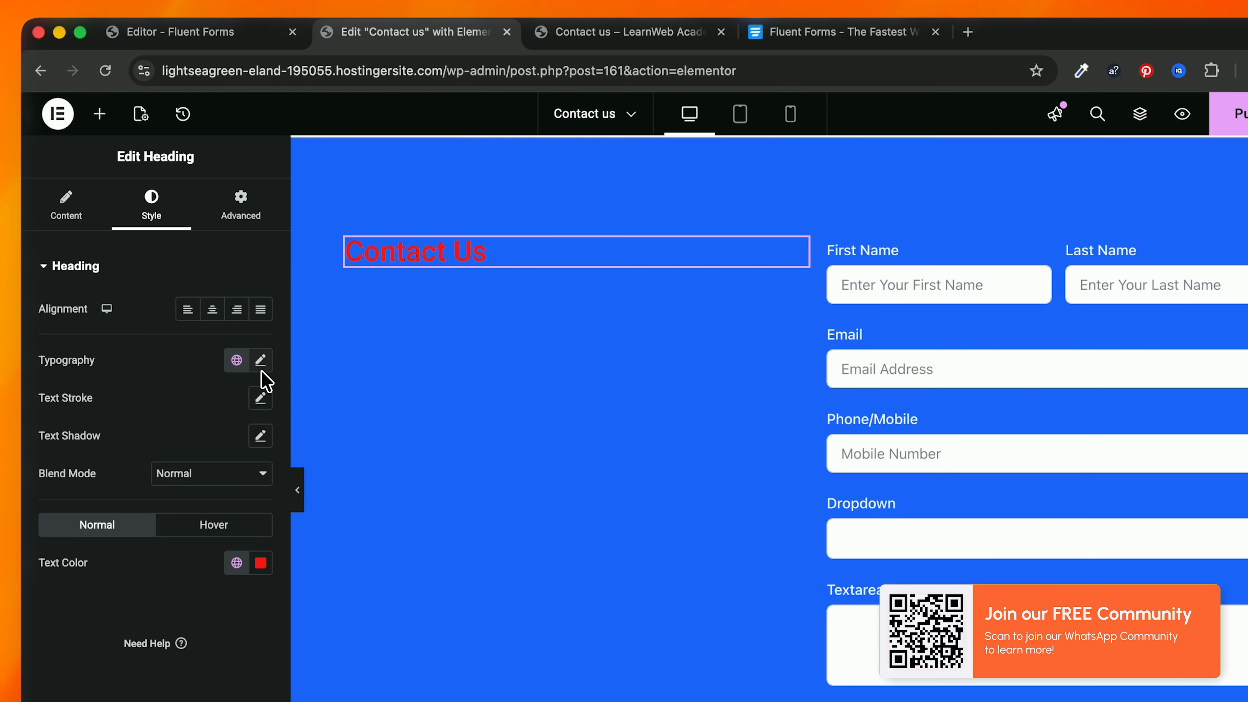
left_click(260, 563)
left_click_drag(167, 339, 139, 348)
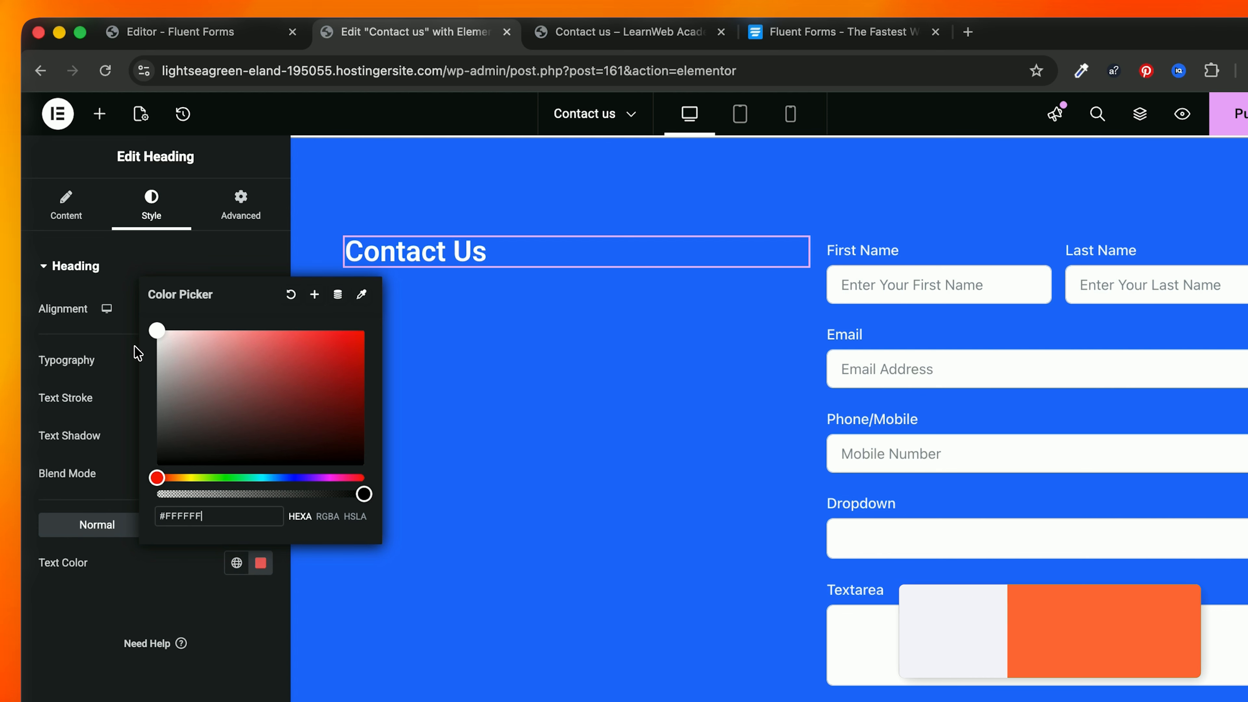
left_click(171, 263)
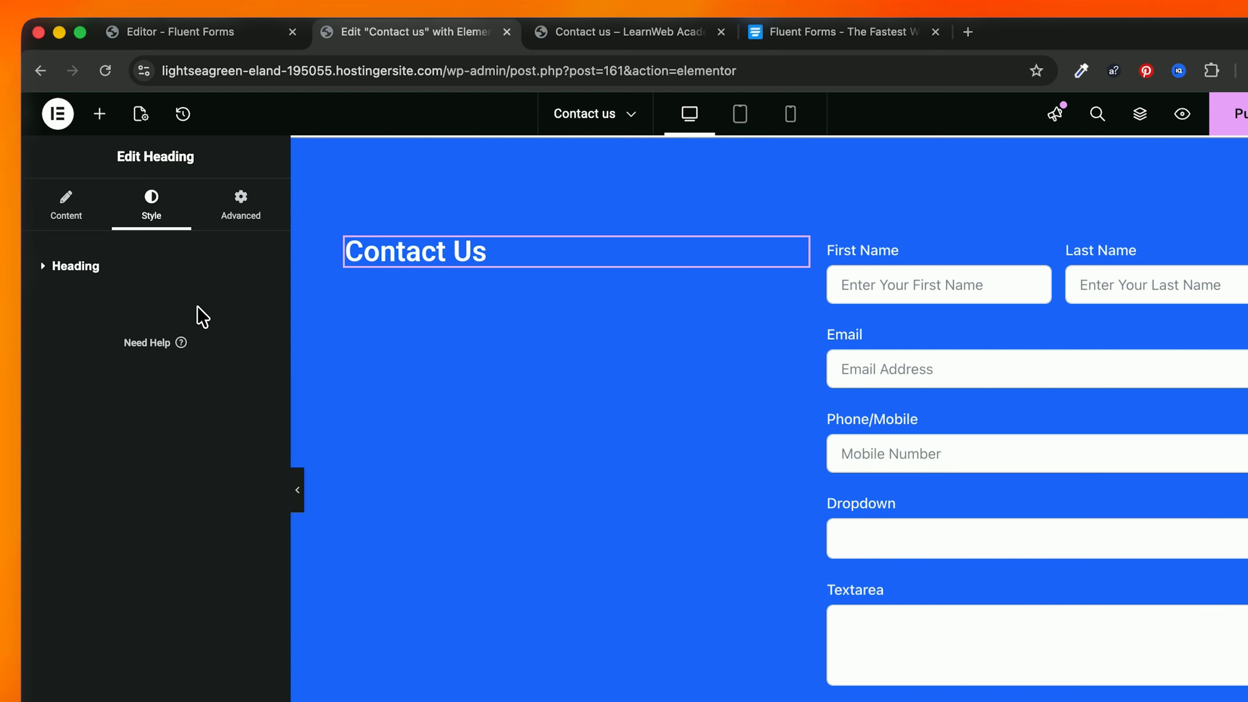
left_click(166, 276)
left_click(260, 360)
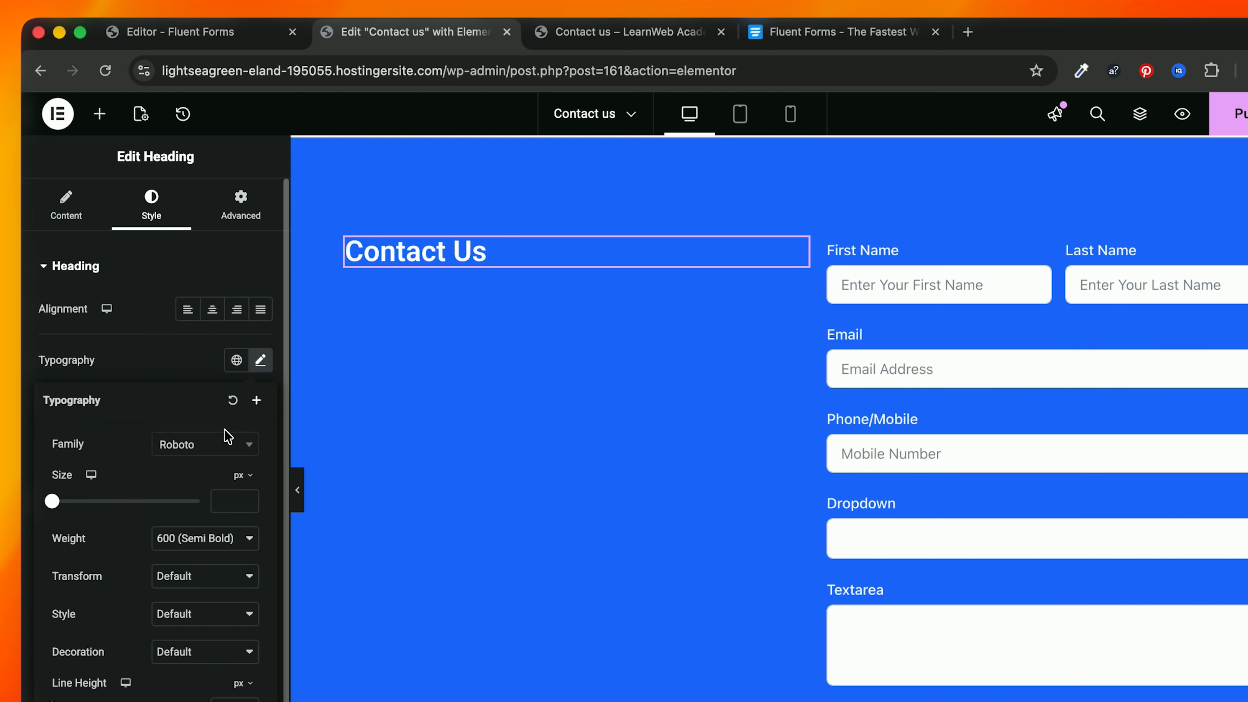
left_click(213, 449)
type("inter")
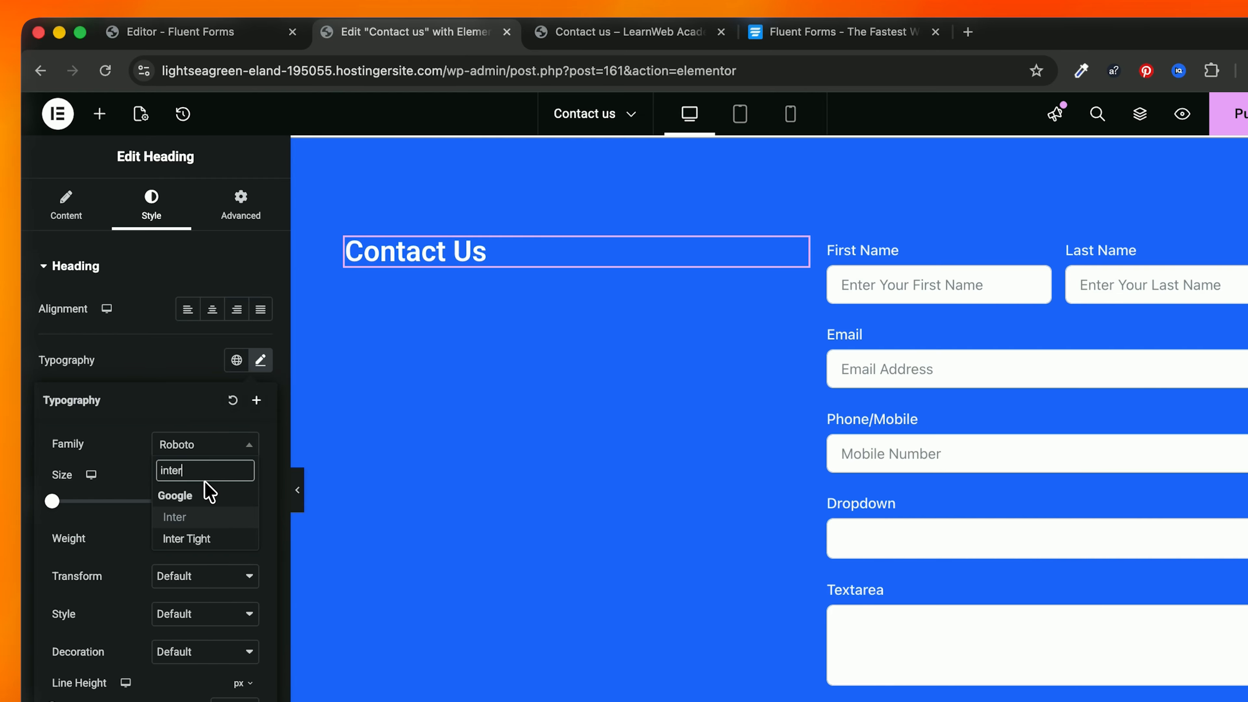
left_click(209, 517)
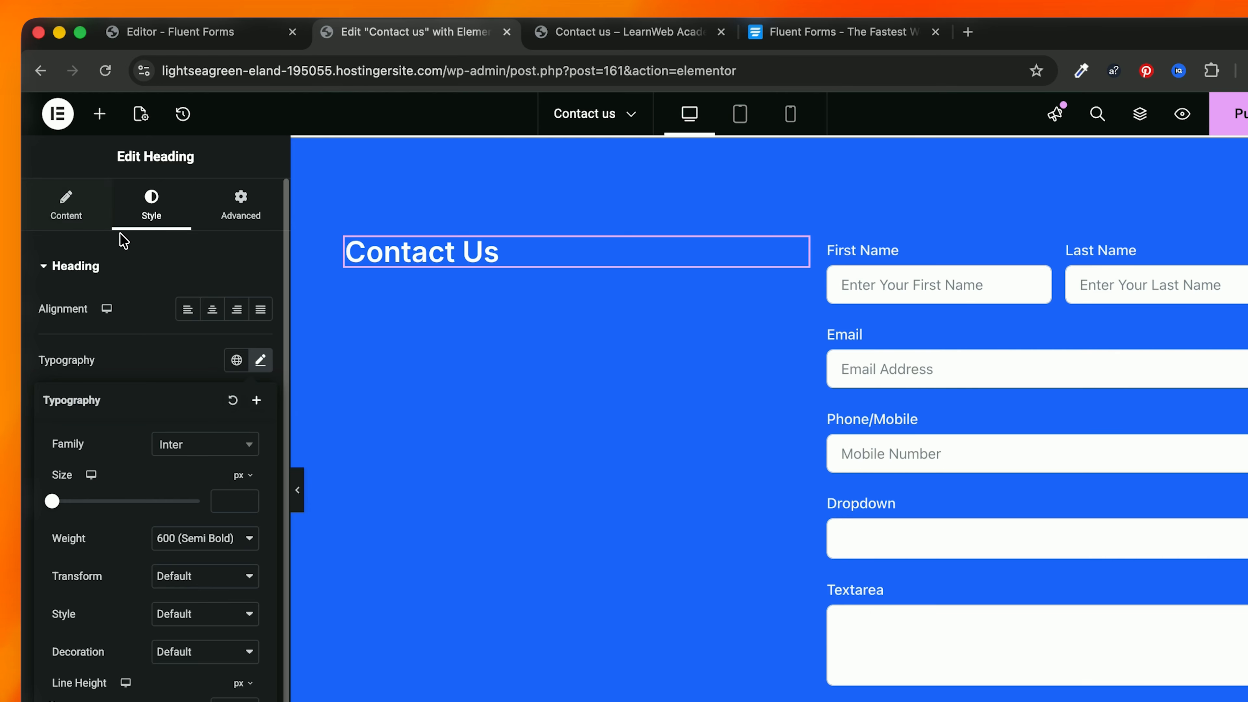
left_click(565, 241)
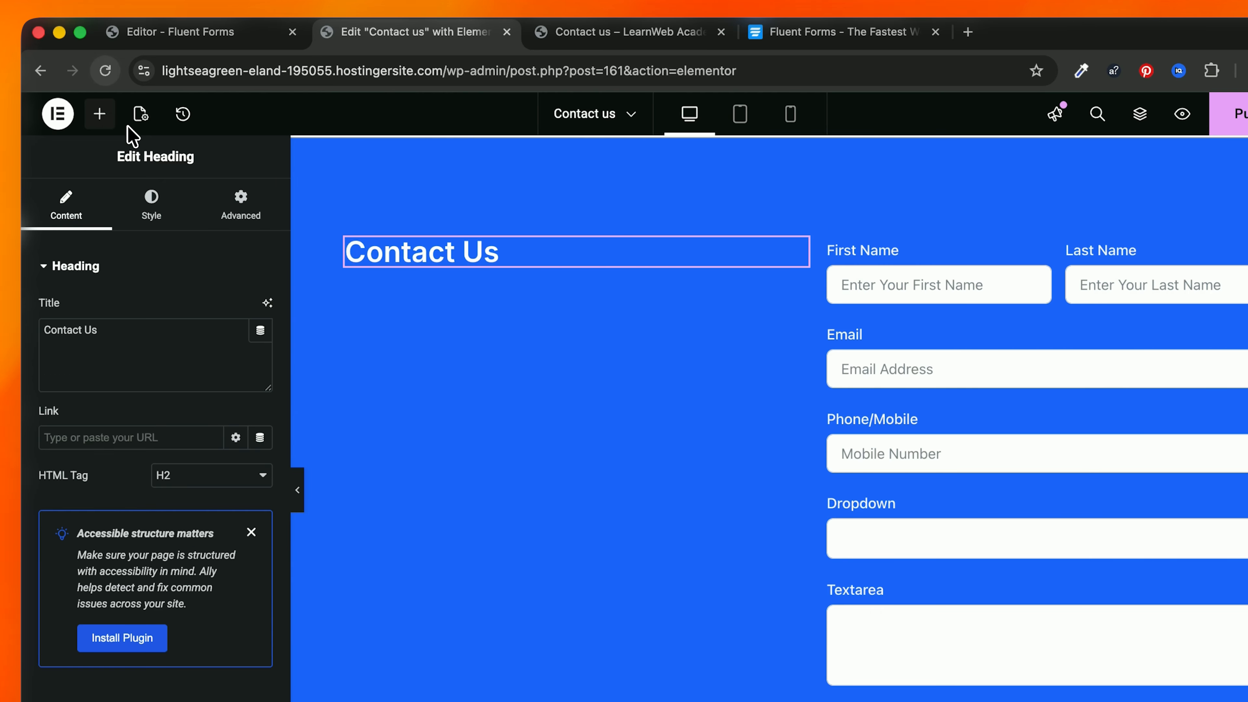
Step: Add a Text Editor under the heading with the pasted intro text in #E0E0E0 grey
left_click(100, 116)
left_click(131, 239)
type("text")
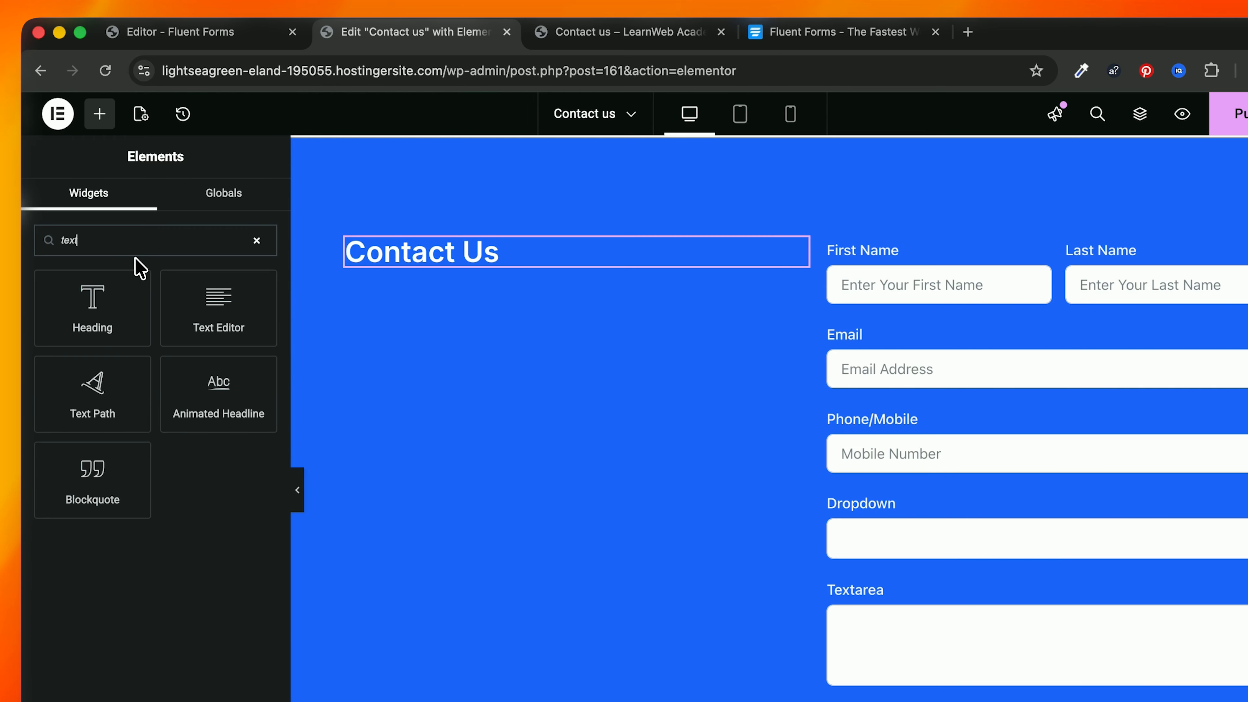
left_click_drag(190, 334, 474, 253)
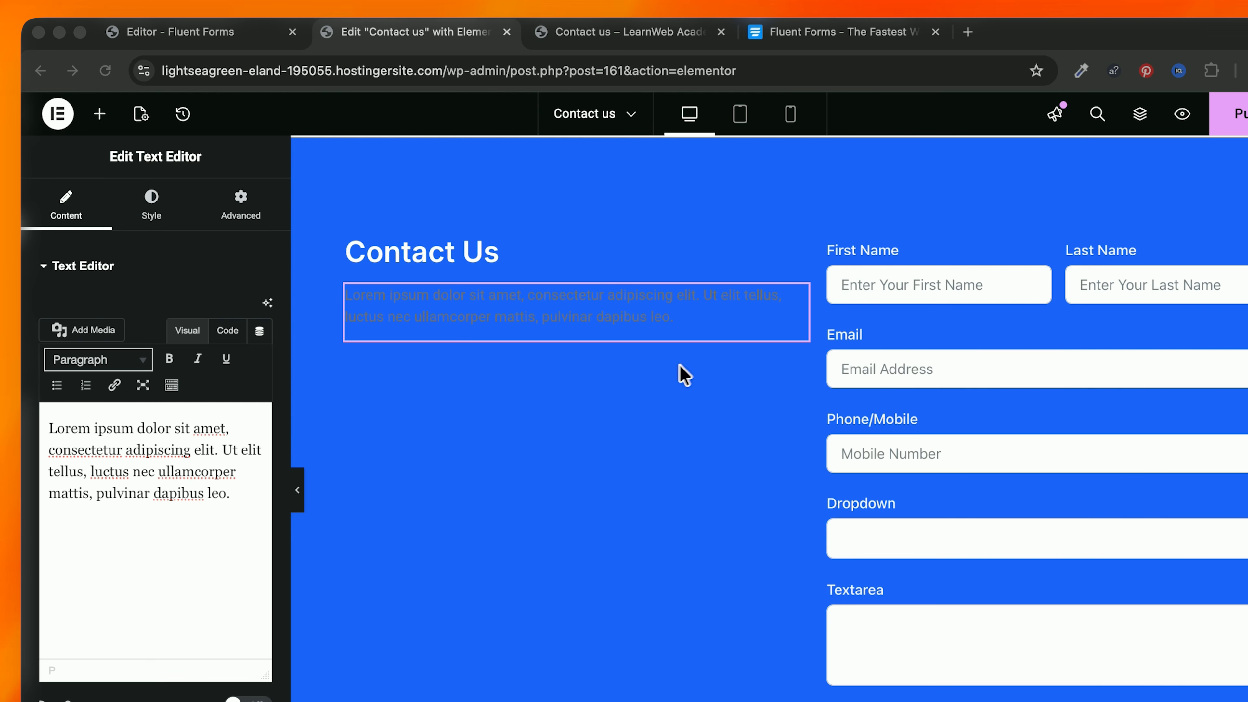
left_click(152, 475)
key("cmd+a")
type("Have a question, need help, or want to work with us? We’d love to hear from you! Feel free to reach out using the contact details below or by filling out the form.")
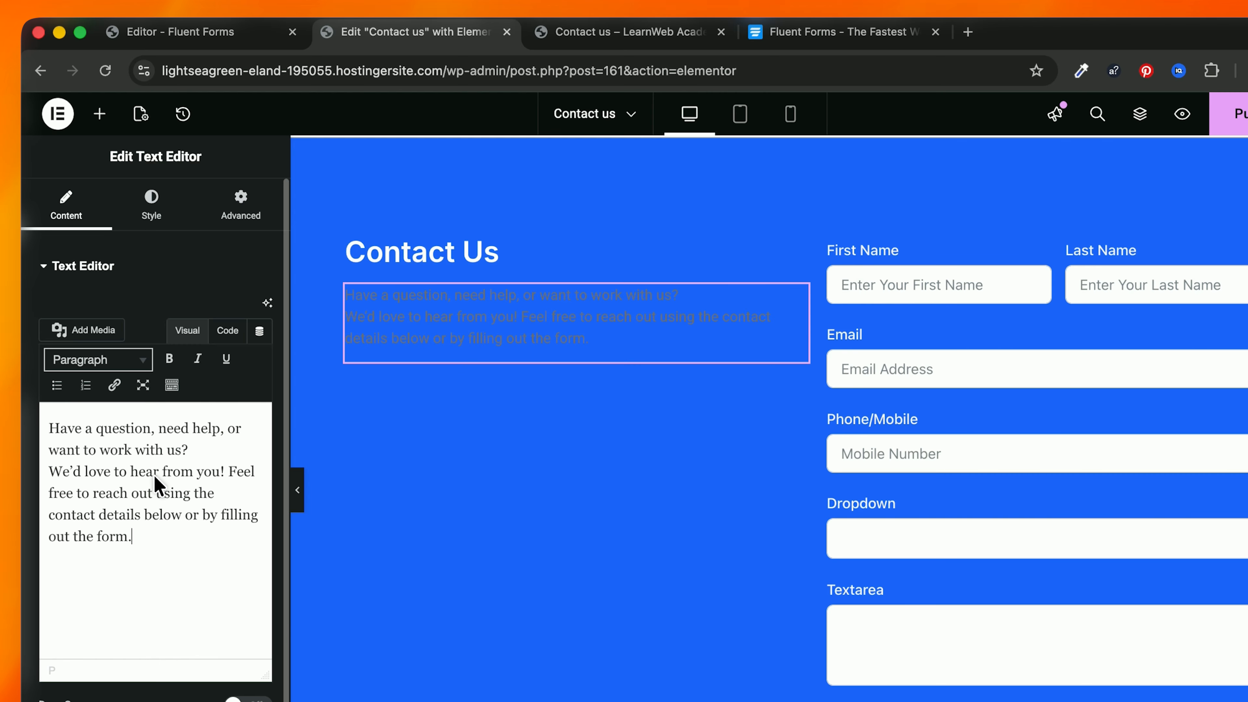
left_click(152, 207)
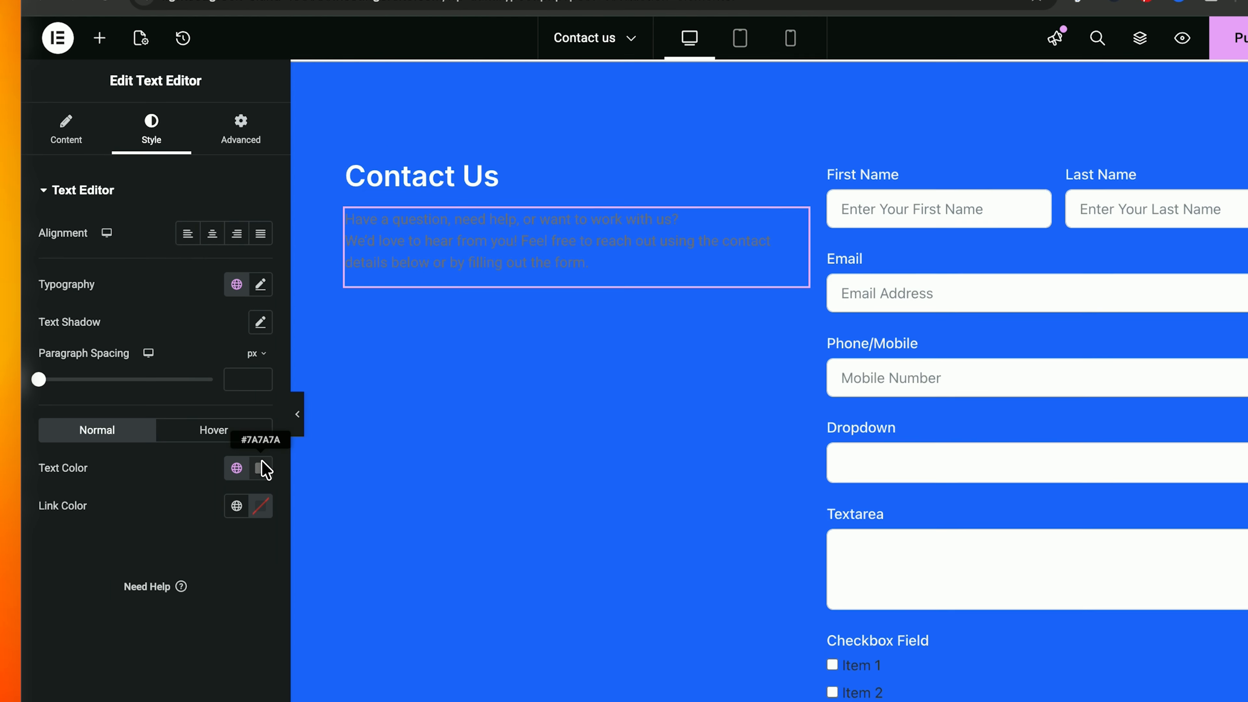
left_click(261, 543)
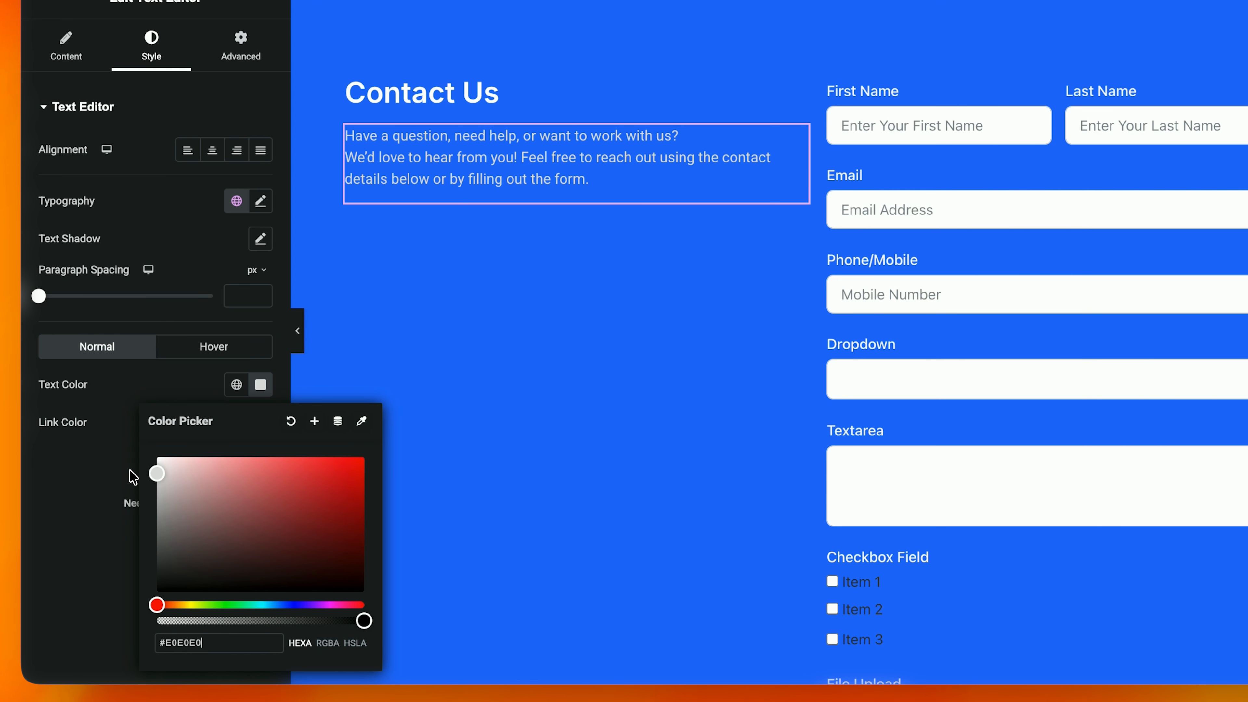
left_click(100, 458)
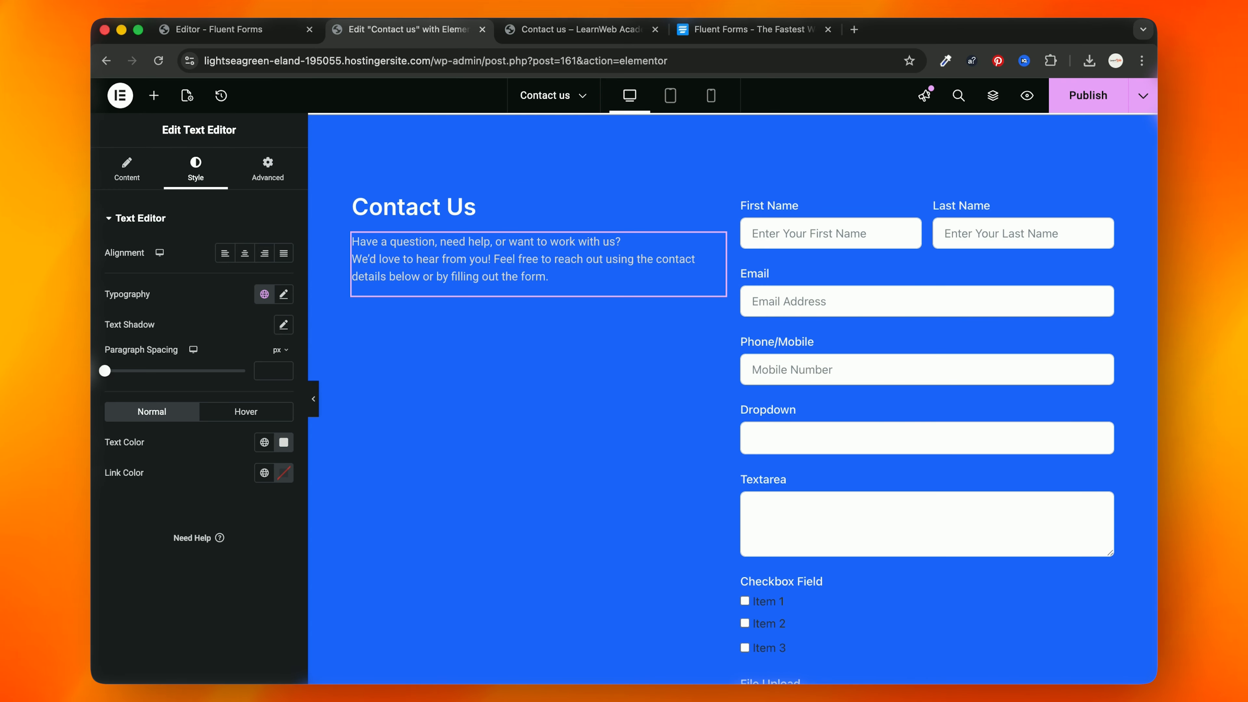
Step: Add a nested container in the left column and move the Contact Us heading and intro paragraph into it
right_click(432, 208)
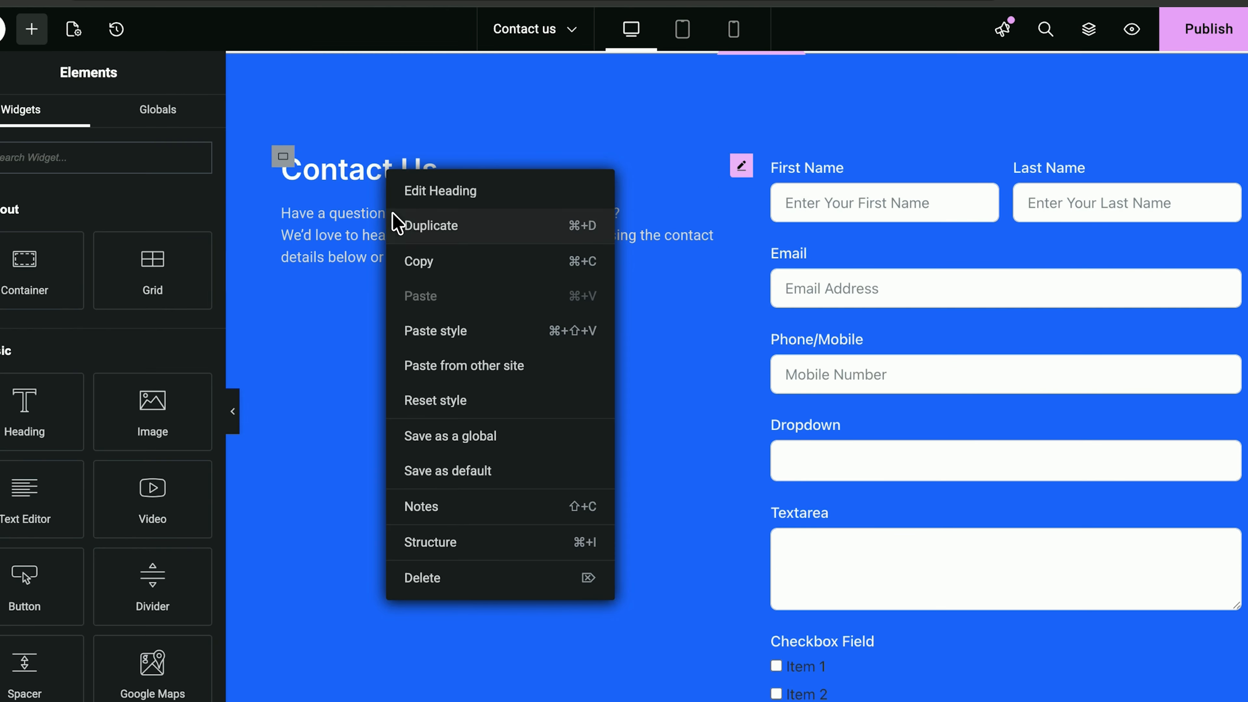
left_click(315, 160)
left_click(290, 159)
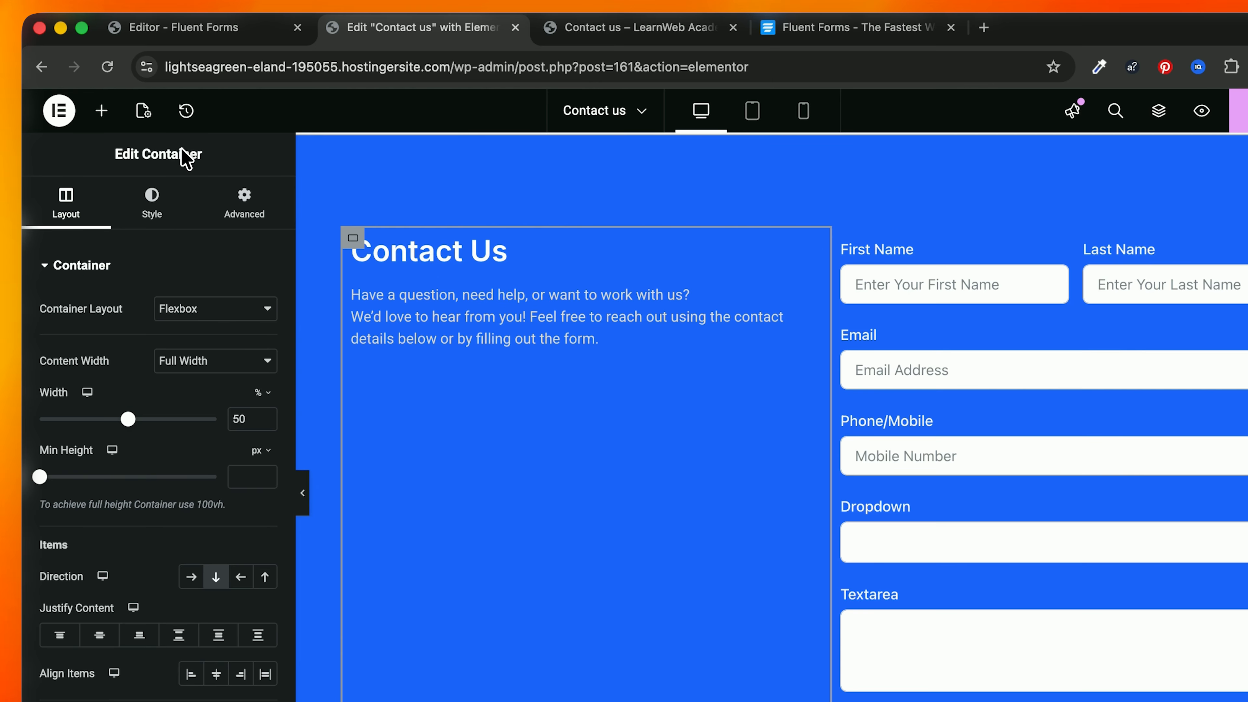
left_click(32, 29)
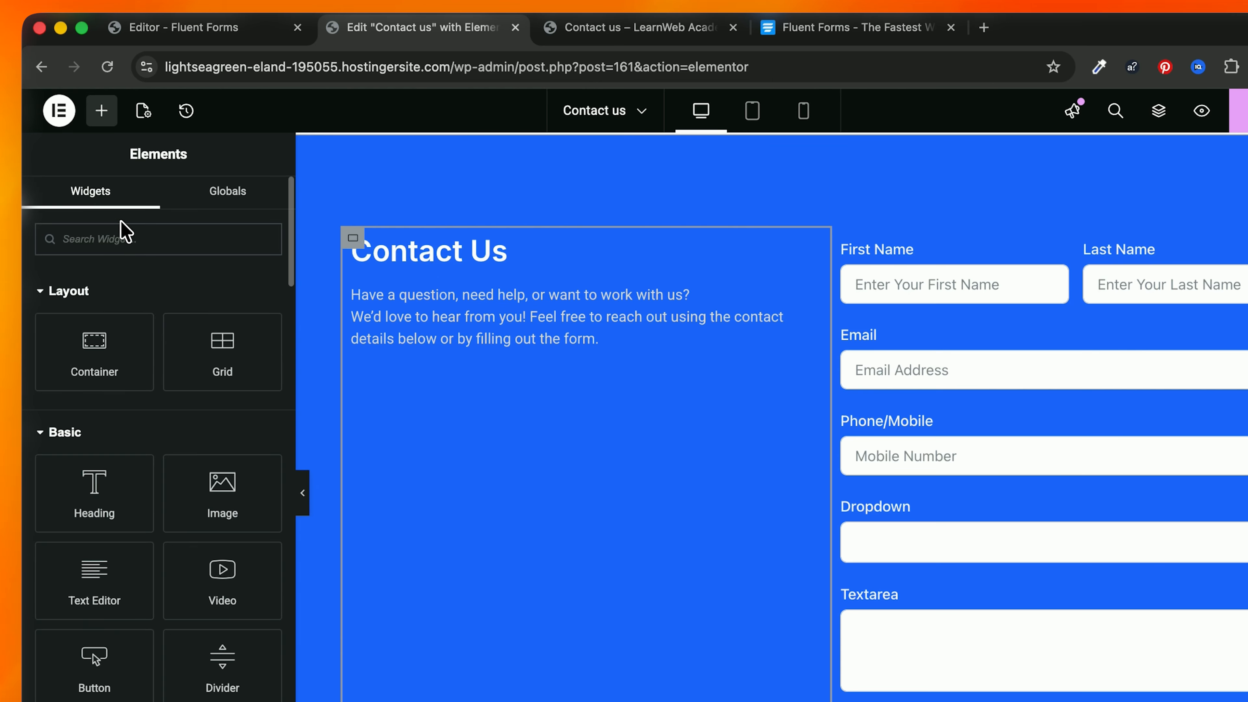
left_click_drag(125, 326, 569, 330)
left_click(487, 266)
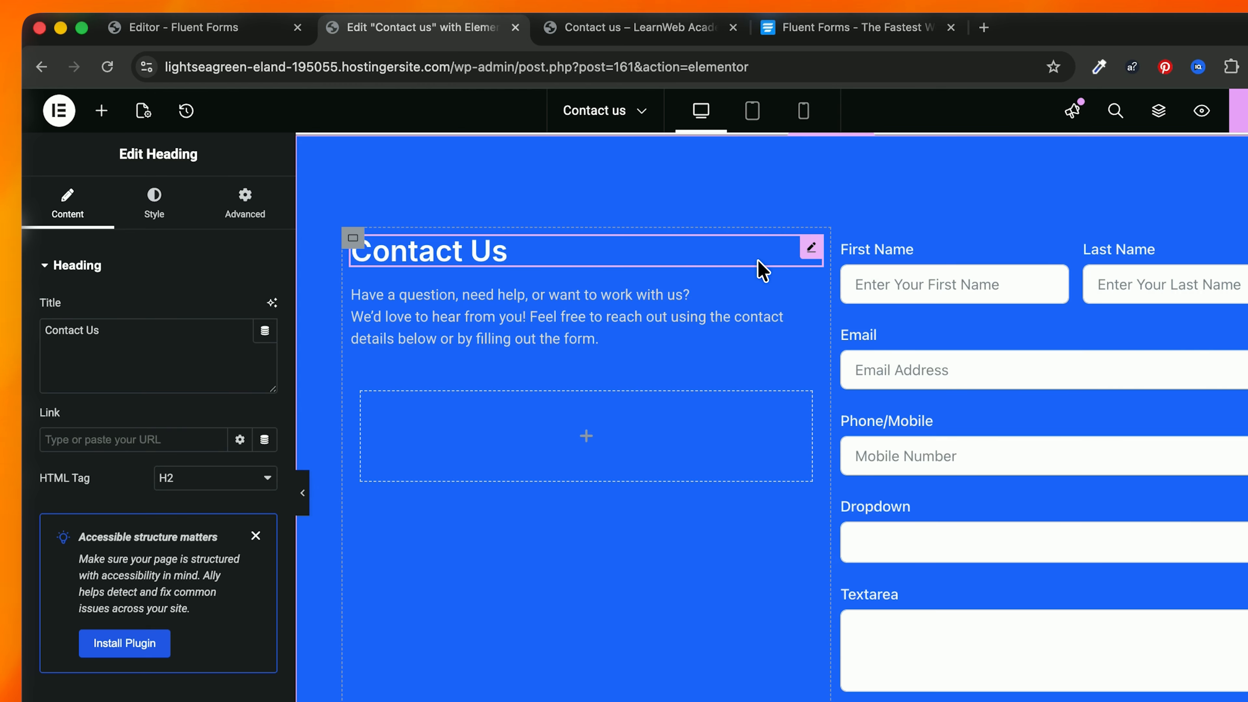
left_click_drag(762, 270, 608, 402)
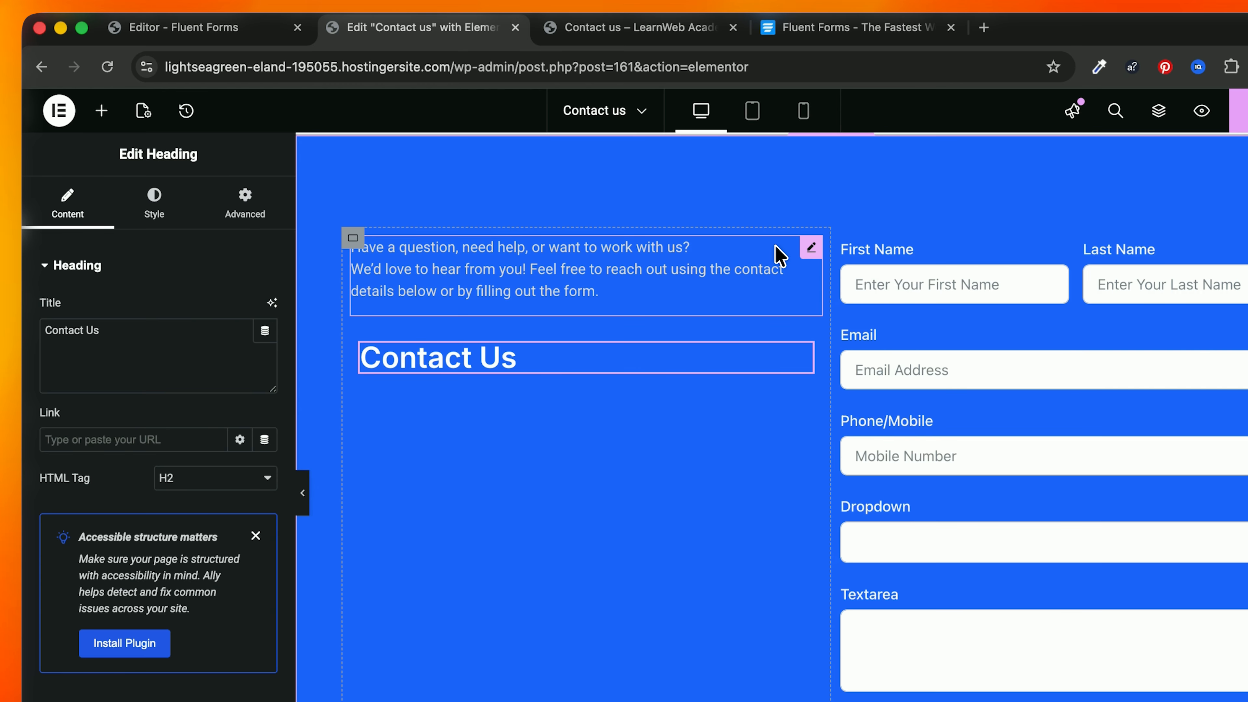
left_click_drag(778, 256, 680, 376)
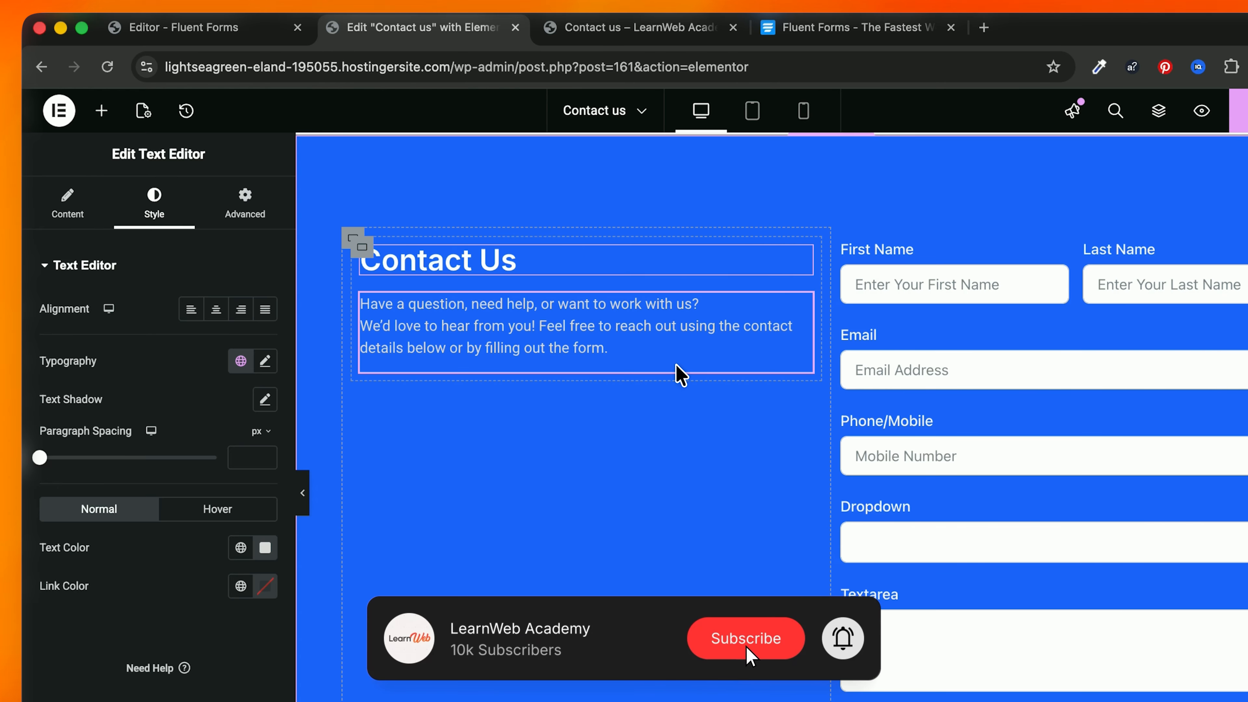
left_click(360, 248)
Step: Duplicate the inner container, retitle it 'Get in Touch' and paste the services and 24-hour response text
right_click(360, 248)
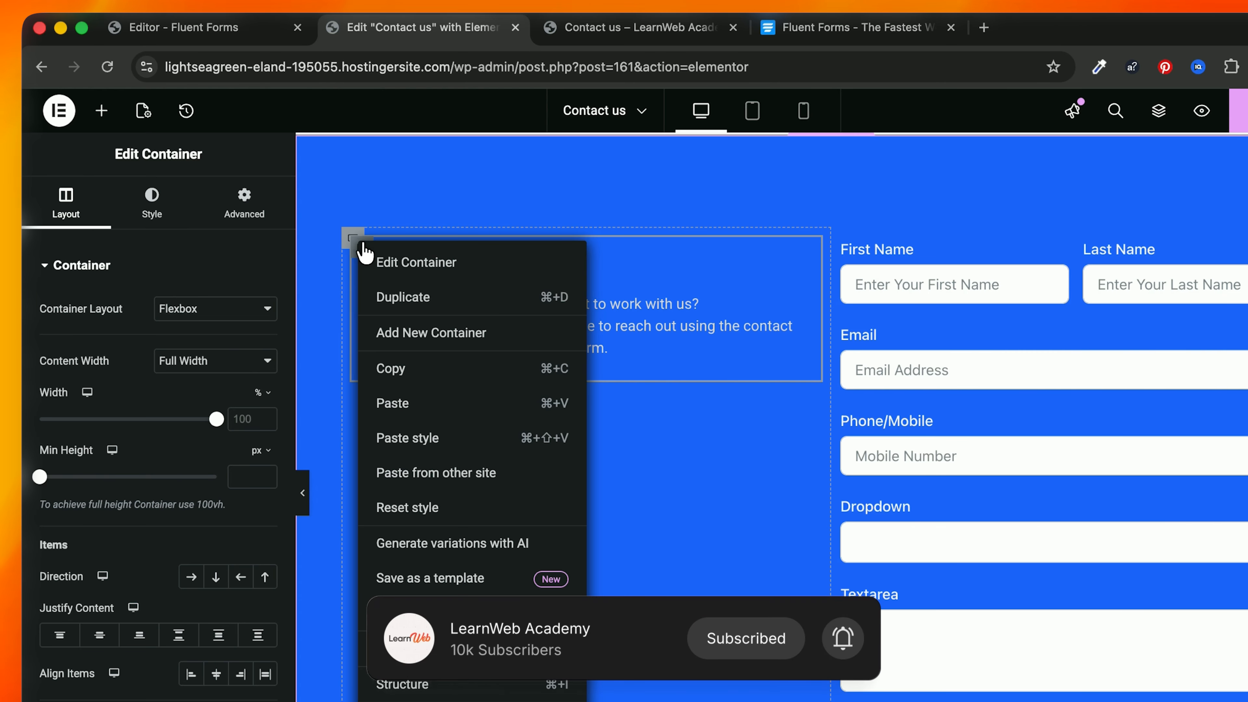
left_click(410, 297)
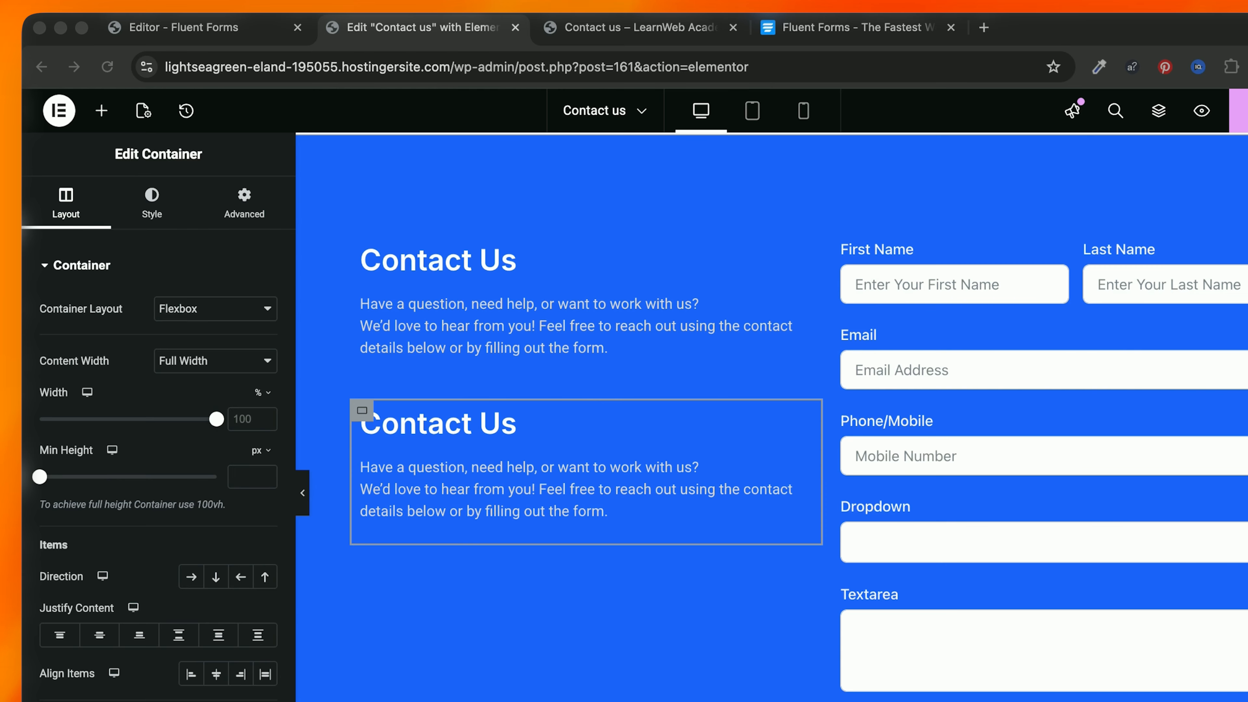
triple_click(424, 429)
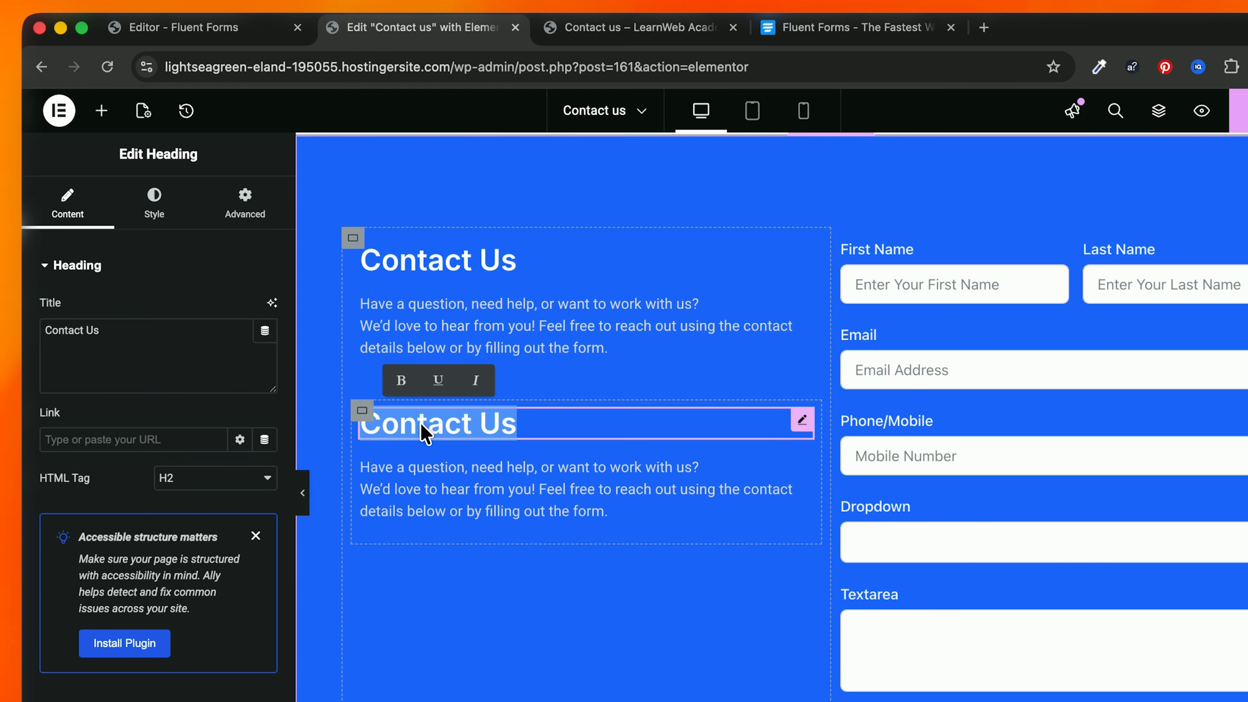
type("Get in Touch")
key("BackSpace")
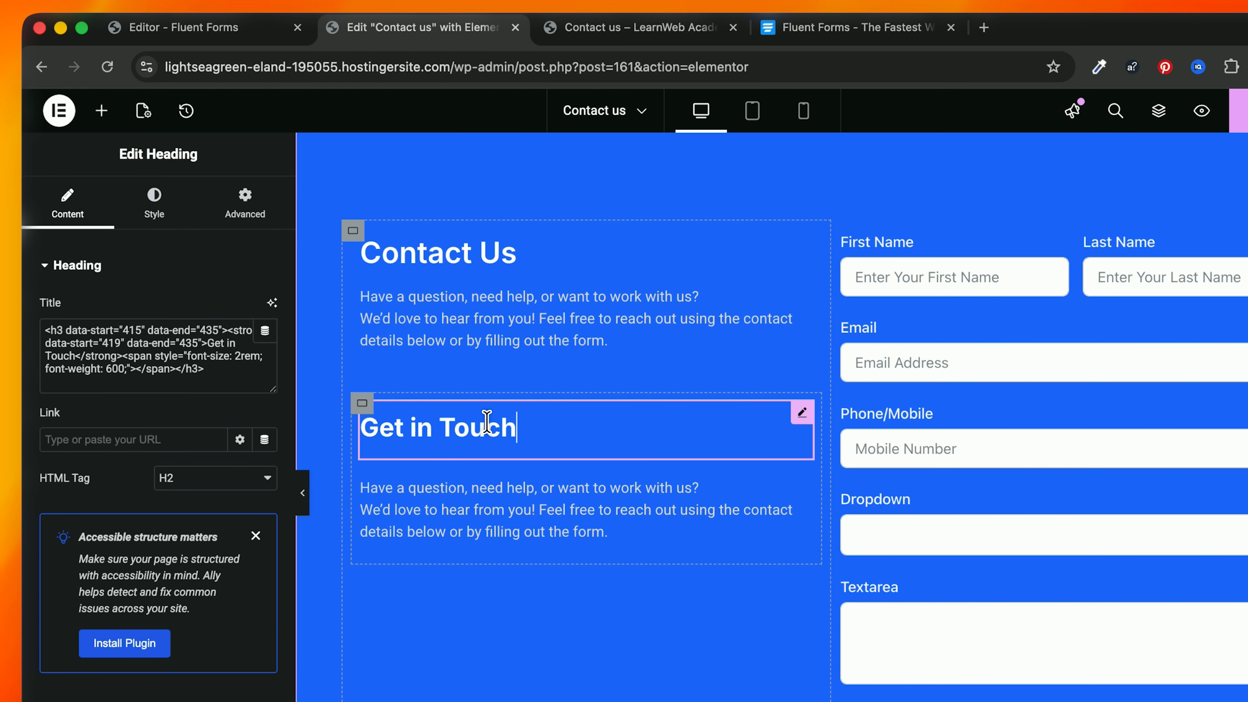
left_click(479, 499)
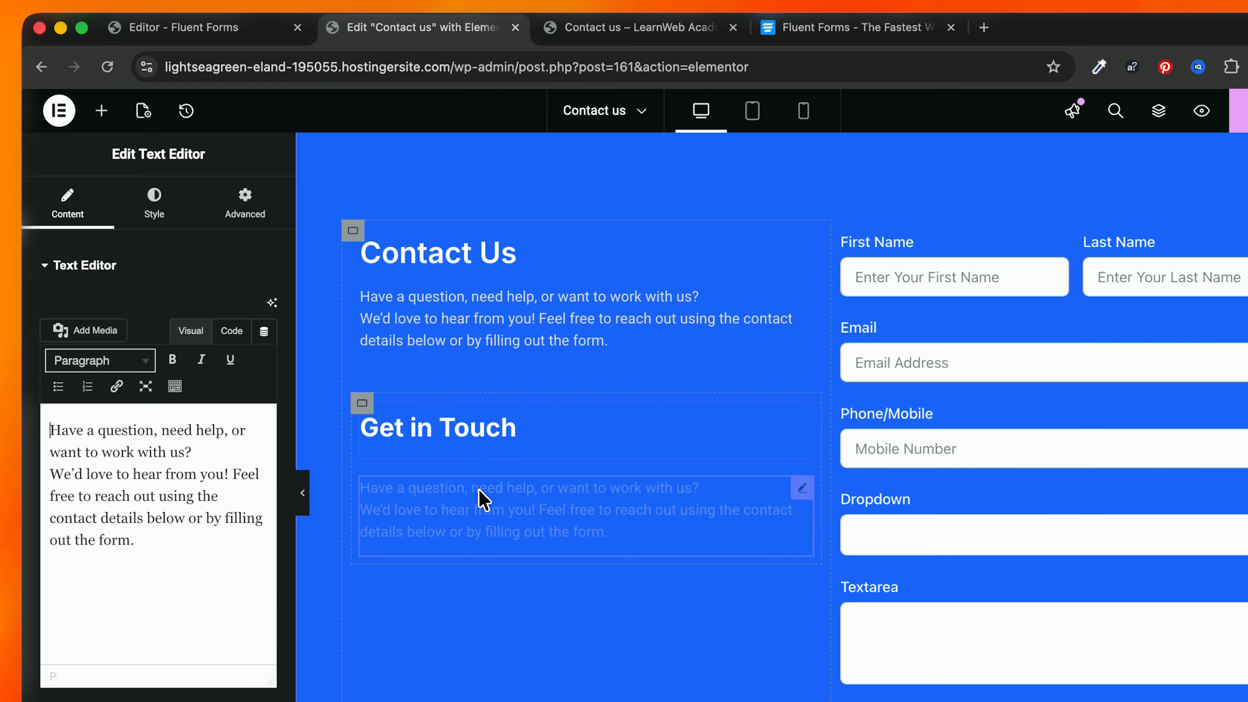
key("super+a")
type("Whether you’re looking for WordPress help, website development, training, or general support — our team is here to help you. 📩 We usually respond within 24 hours.")
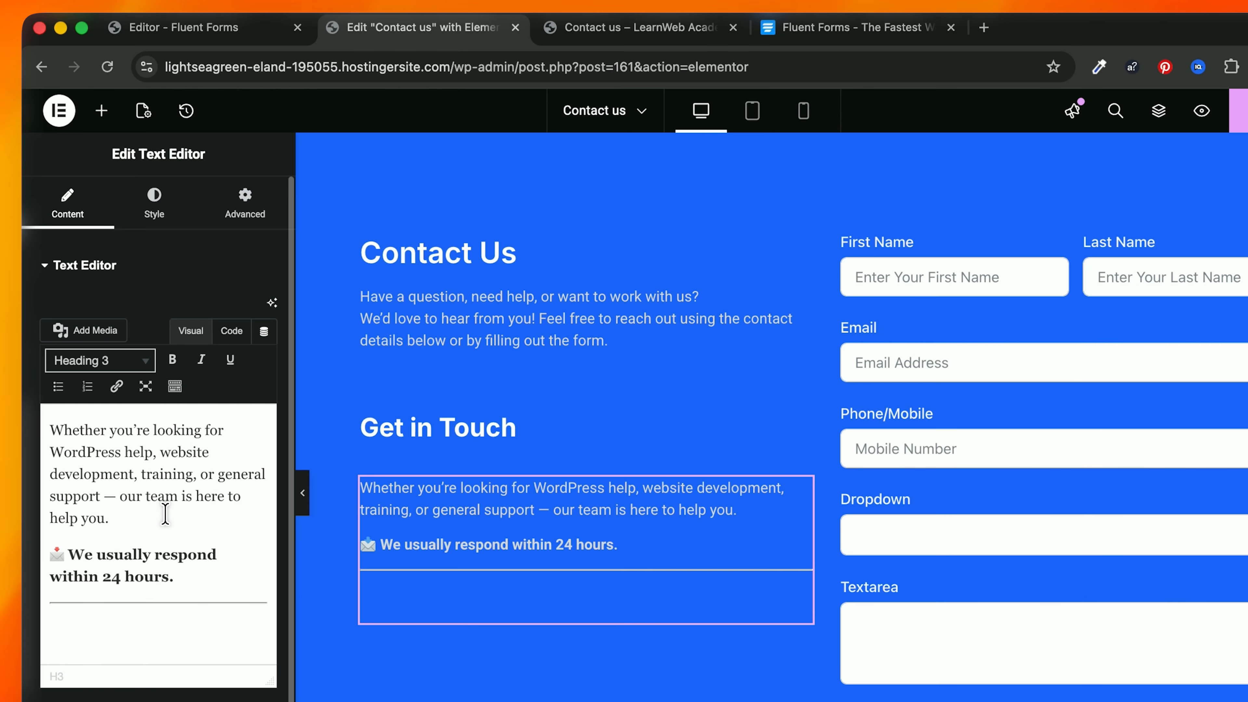
key("BackSpace")
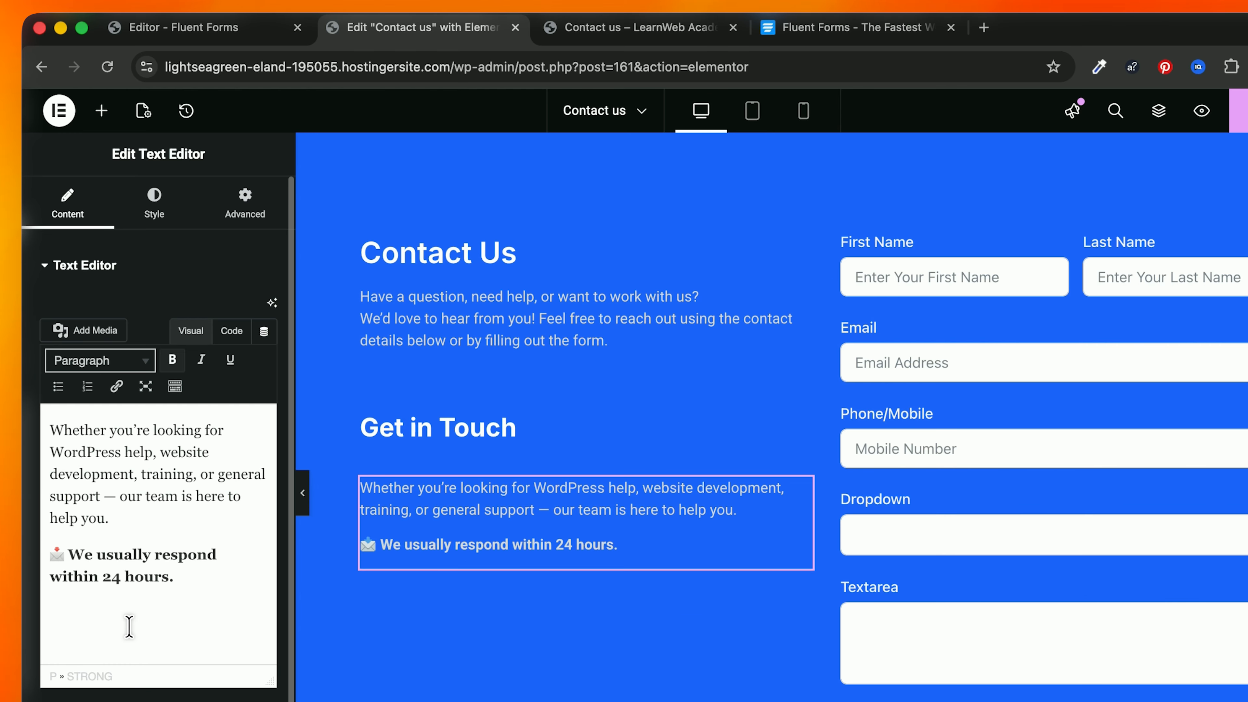
scroll(491, 548, "down", 1)
scroll(595, 432, "up", 2)
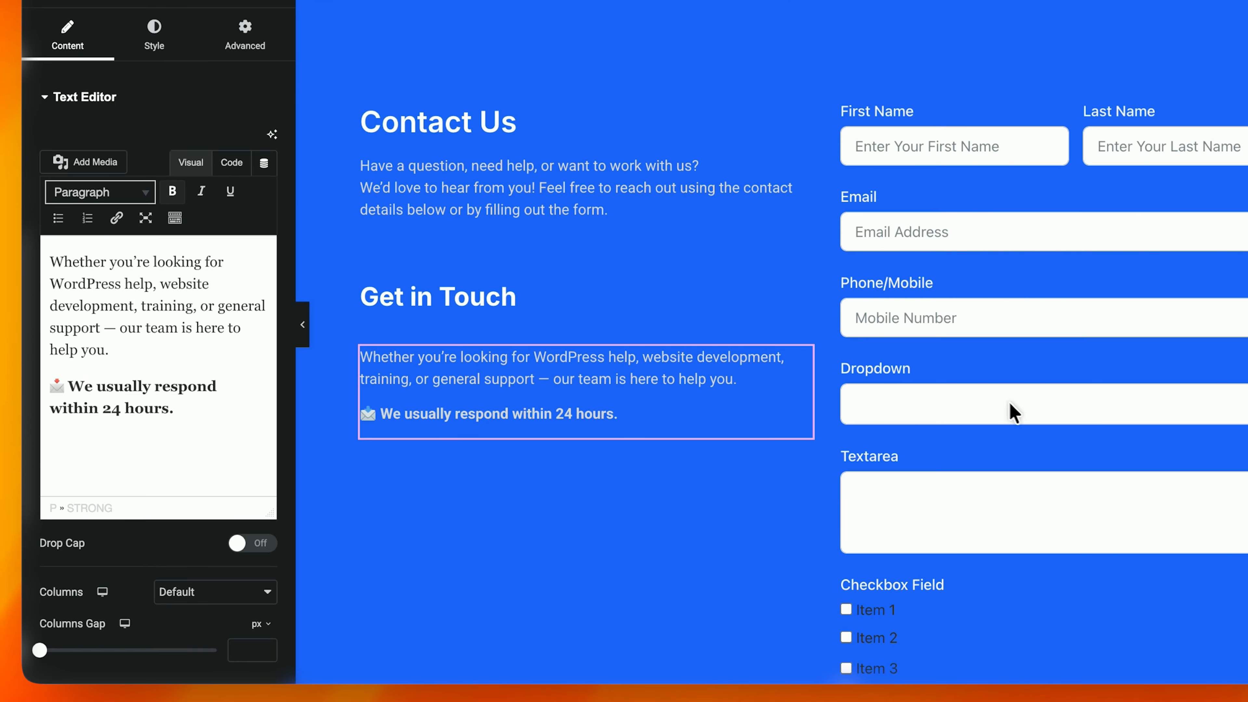
Step: Duplicate the paragraph block and fill it with the Contact Information details
right_click(550, 369)
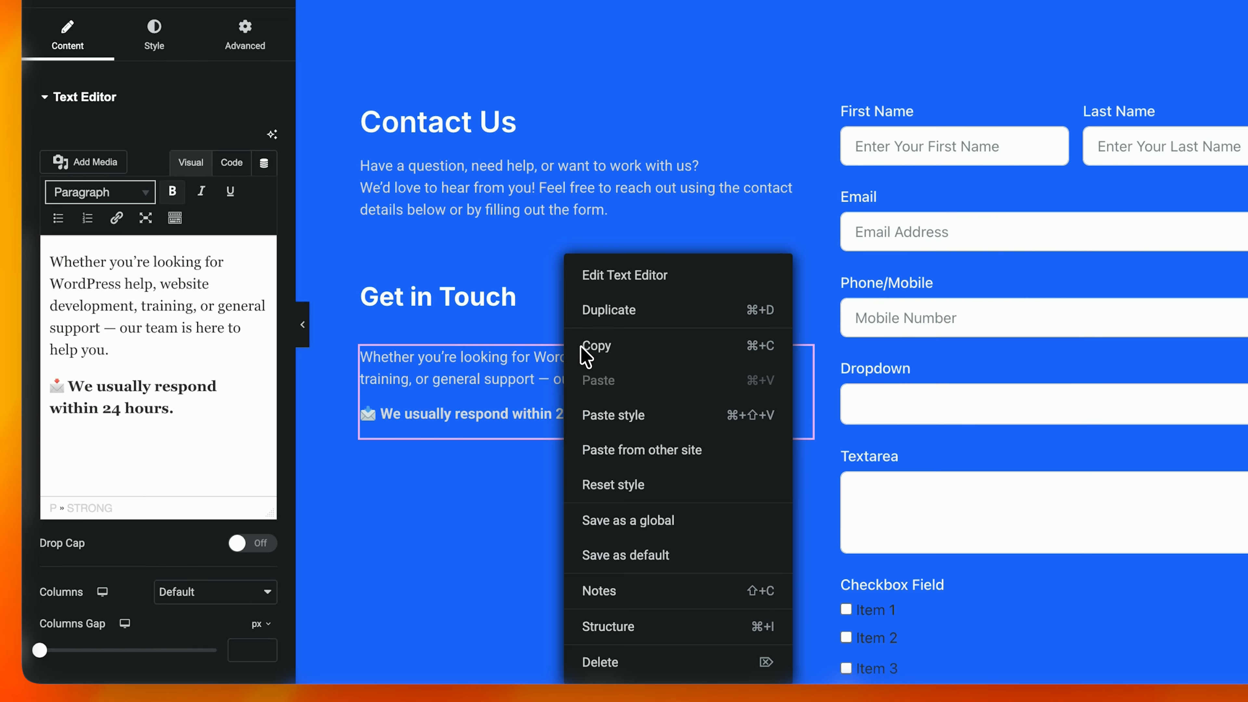
left_click(616, 313)
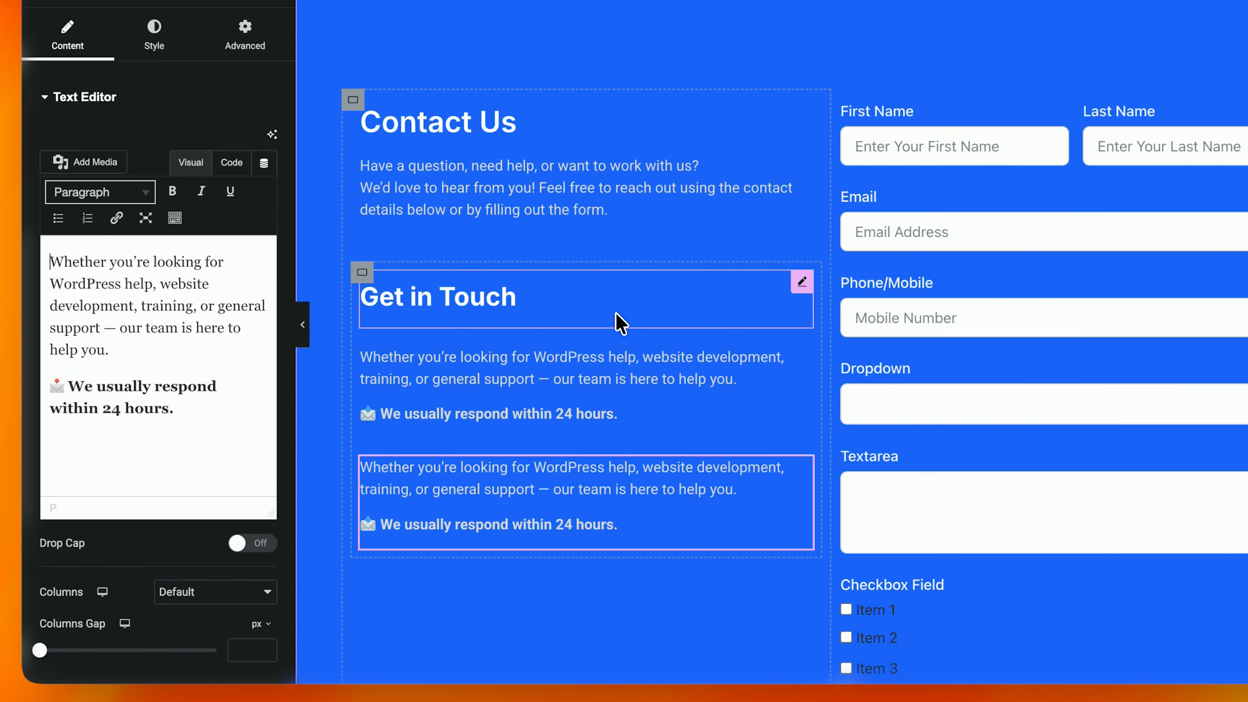
left_click(159, 340)
key("ctrl+a")
key("ctrl+v")
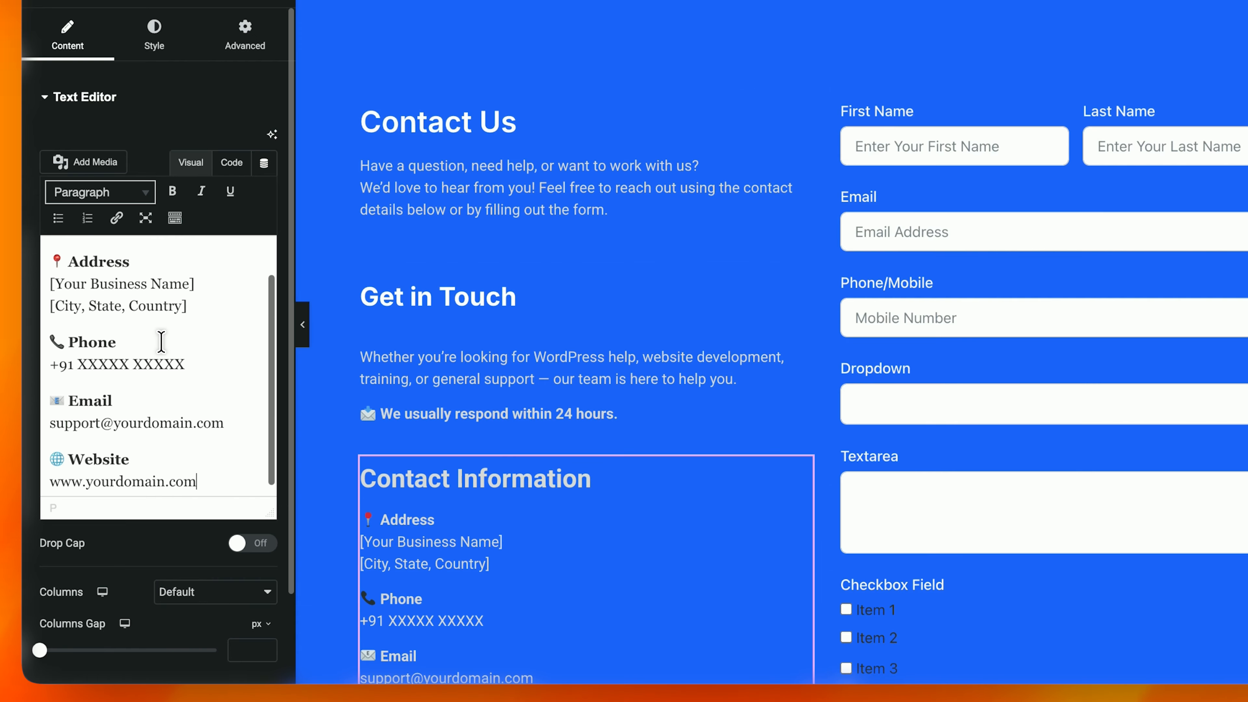
scroll(486, 348, "down", 5)
scroll(479, 348, "up", 4)
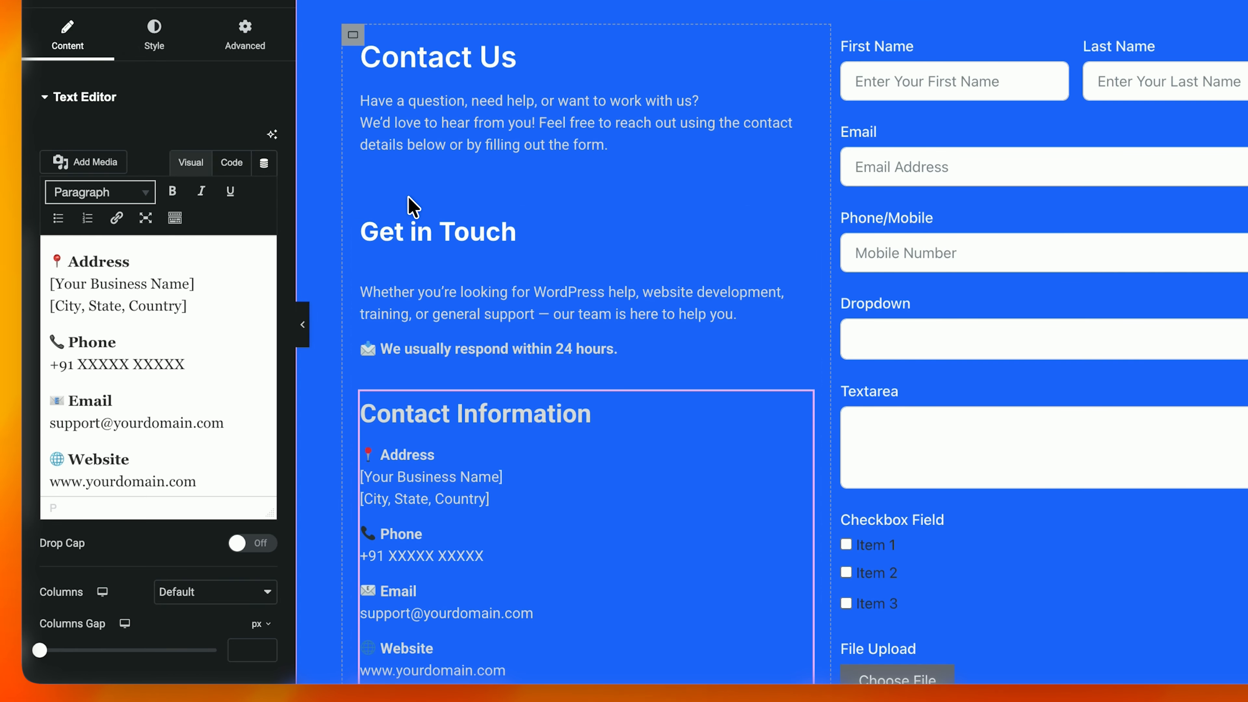
left_click(426, 256)
left_click(445, 140)
scroll(486, 147, "up", 1)
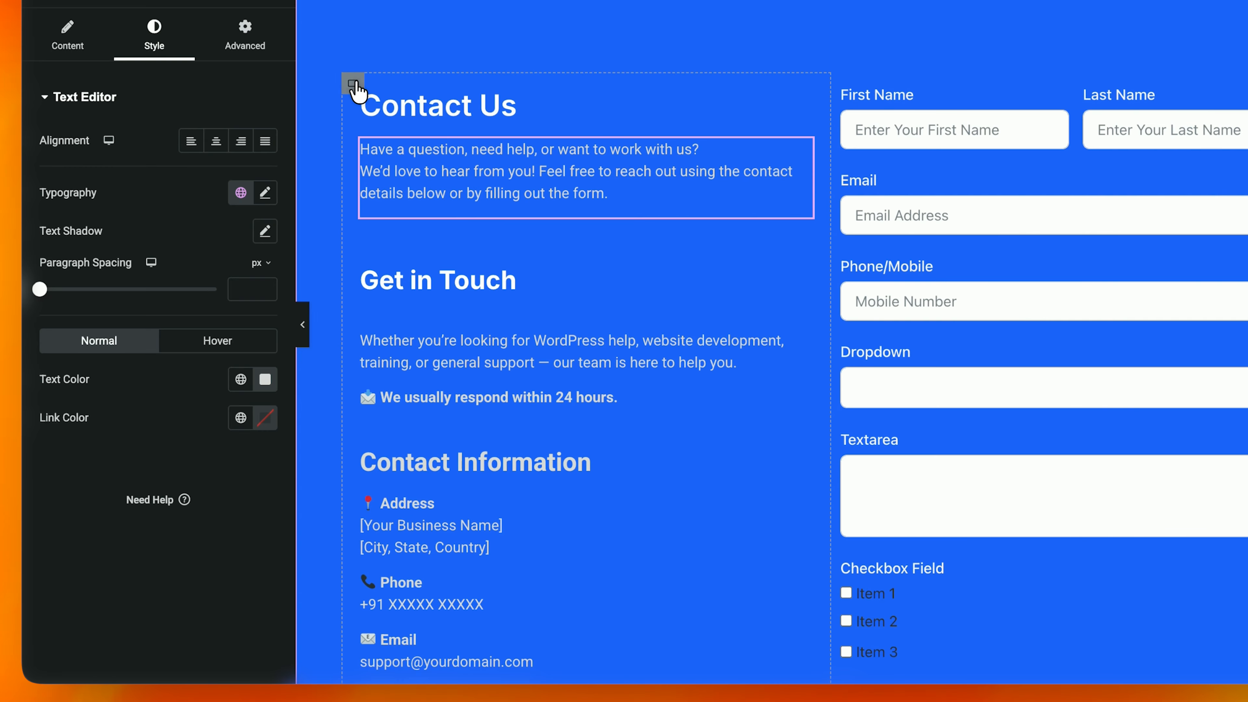
Step: Review the left-column layout on the canvas, then preview the Contact us page in a new tab
left_click(353, 84)
scroll(717, 159, "down", 5)
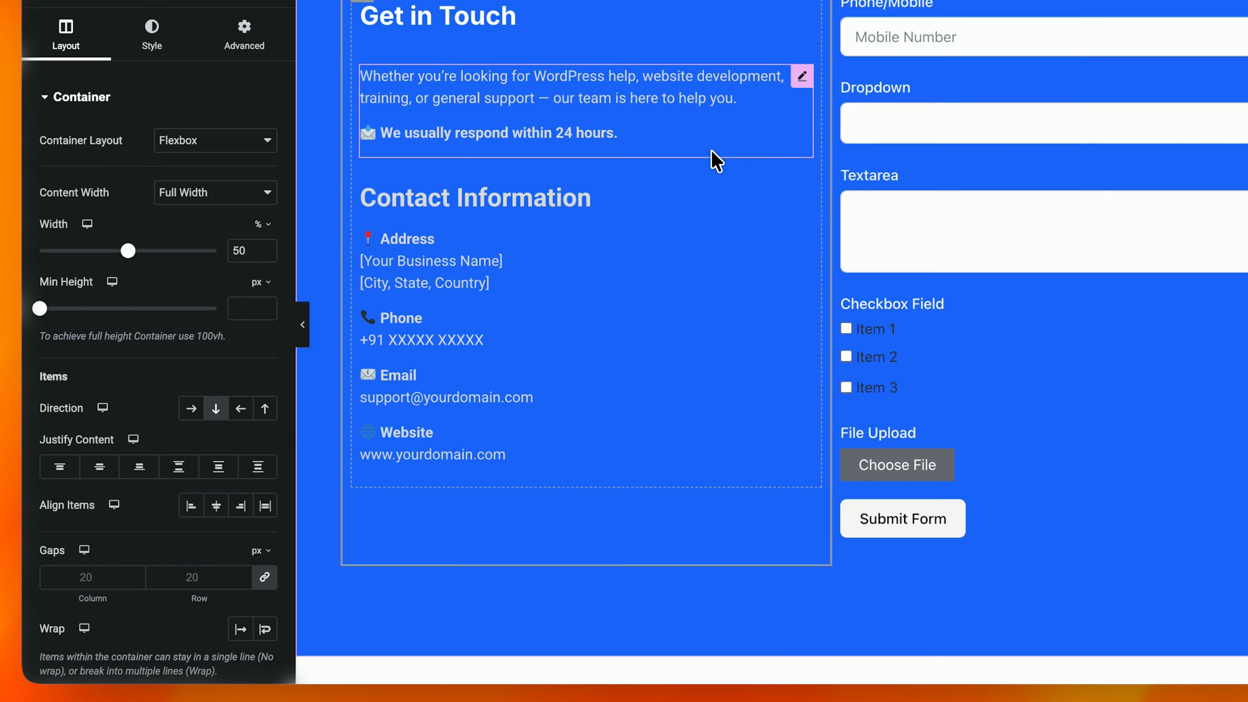
scroll(716, 160, "up", 6)
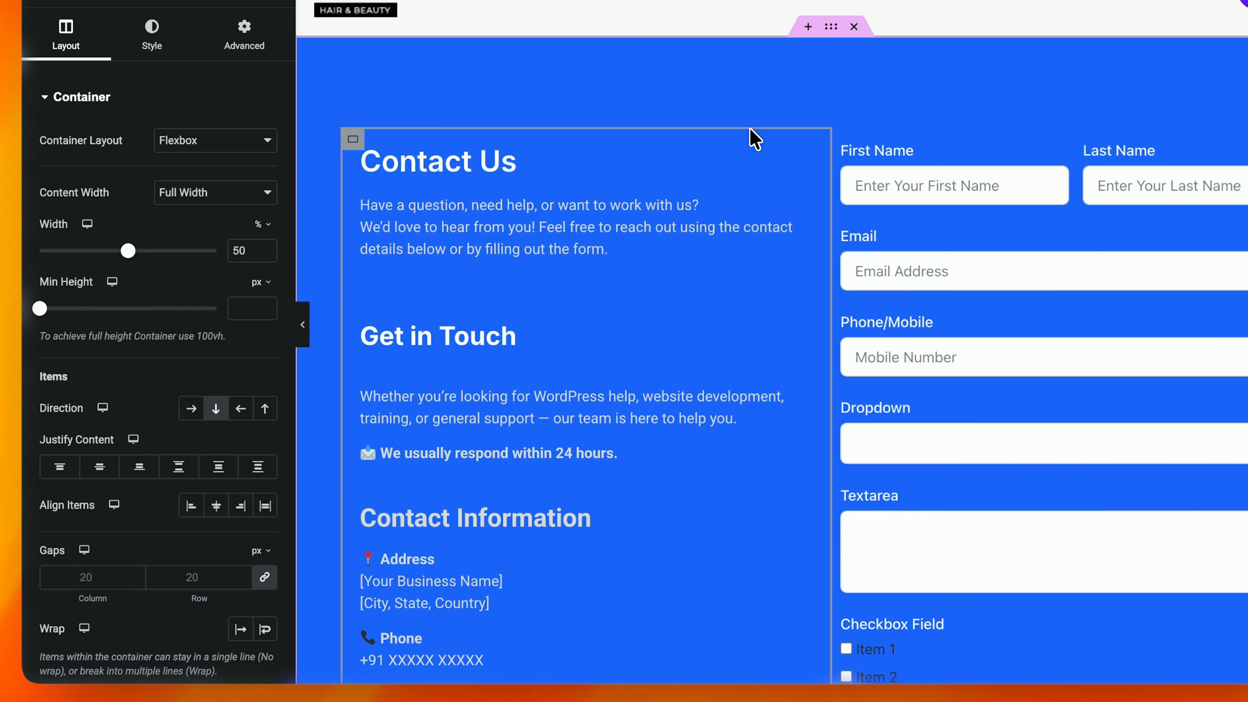
scroll(757, 126, "up", 1)
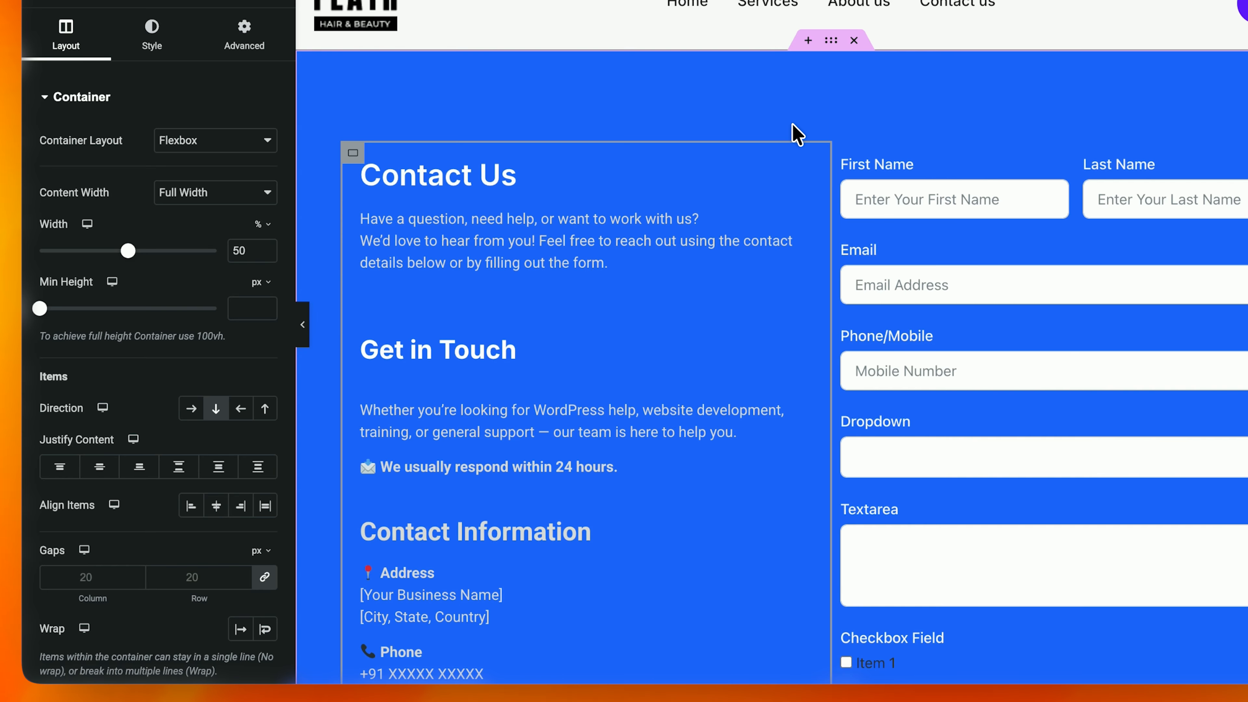
scroll(1062, 287, "down", 5)
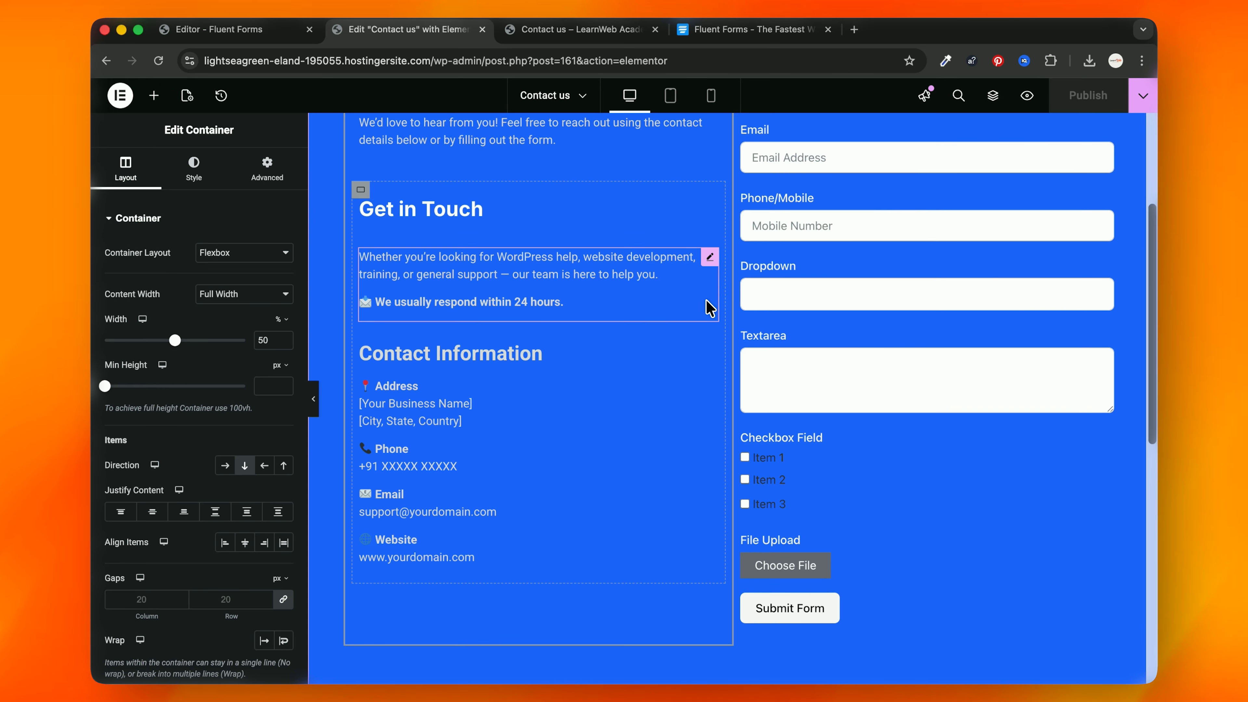
scroll(680, 319, "up", 5)
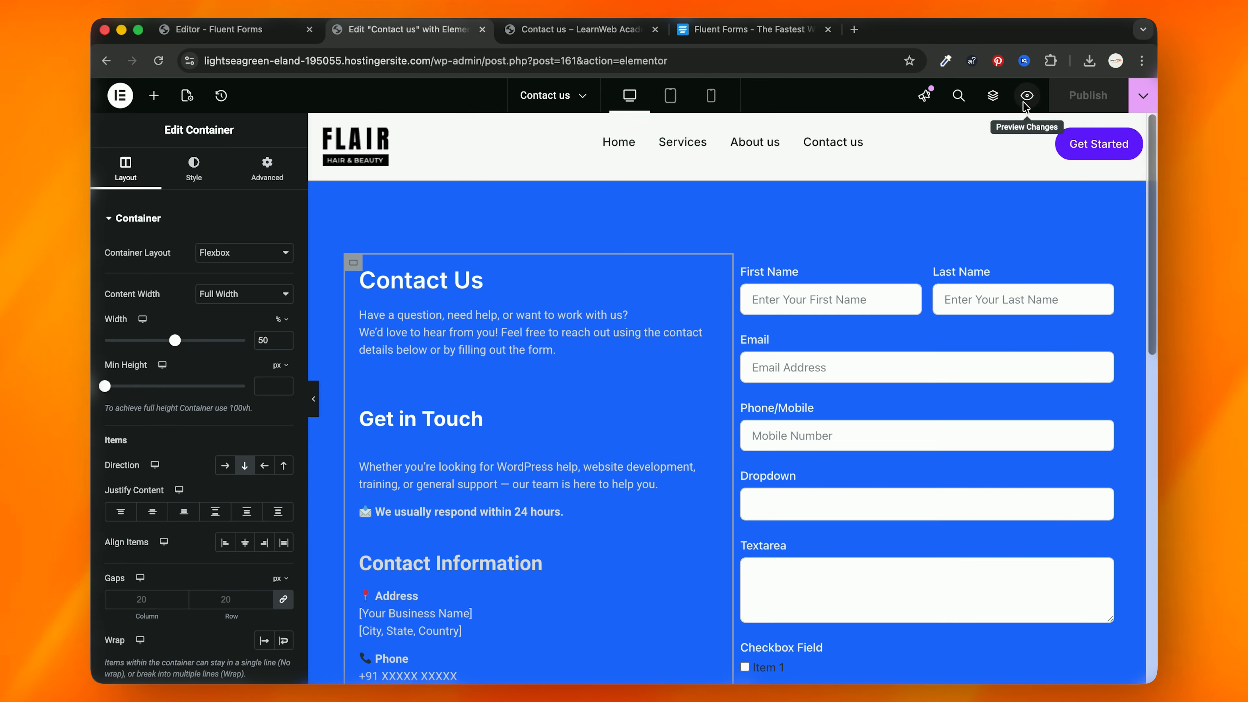
left_click(1027, 95)
scroll(511, 391, "down", 3)
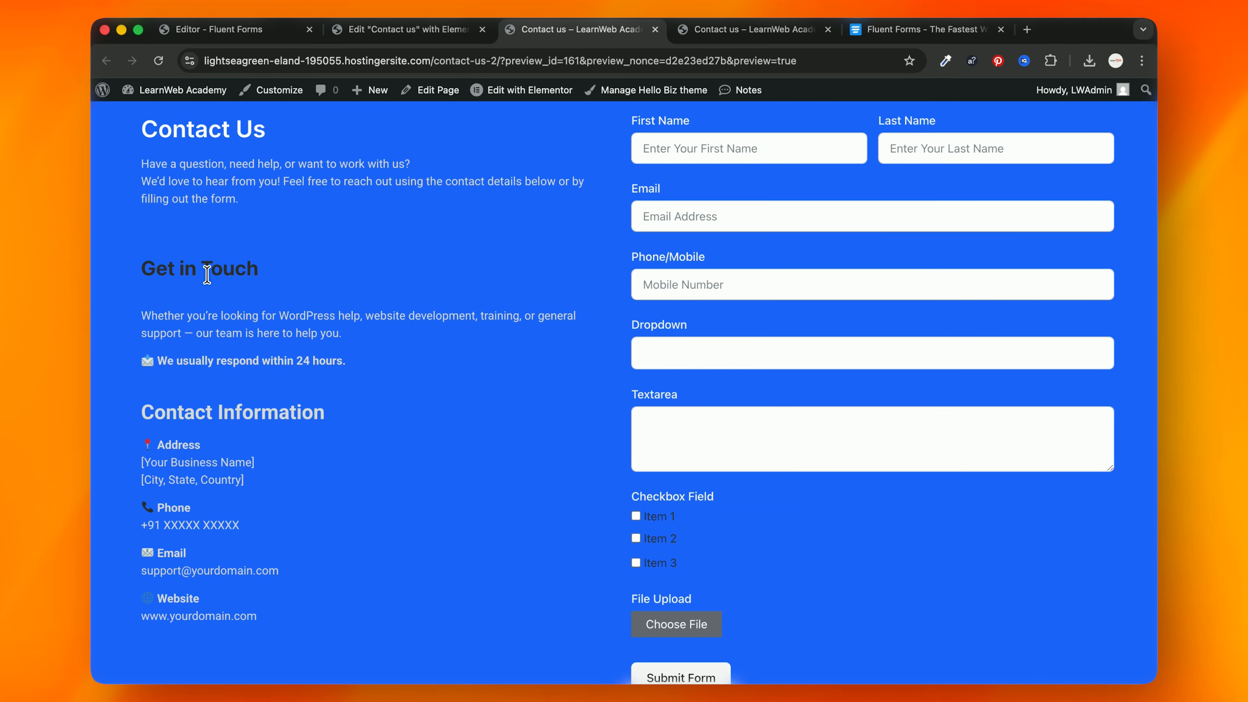
double_click(217, 267)
left_click(432, 30)
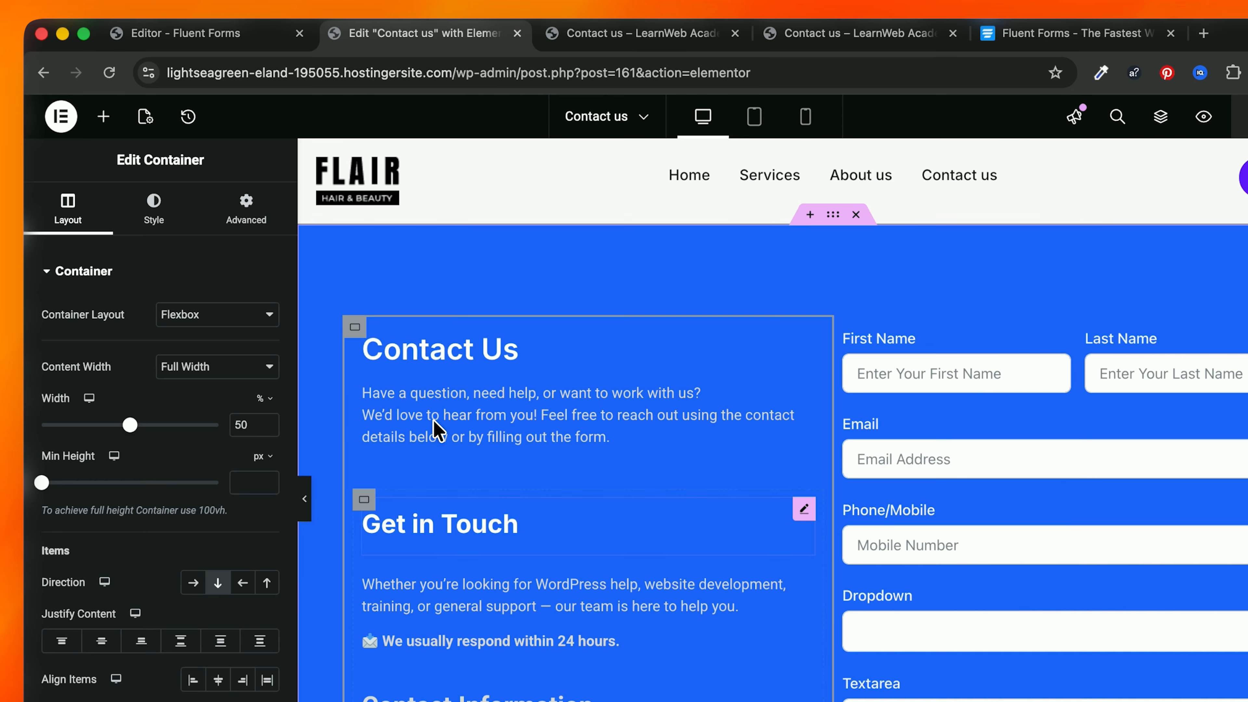
Step: Replace the Get in Touch heading's HTML title with plain 'Get in Touch' text
left_click(417, 439)
left_click(158, 212)
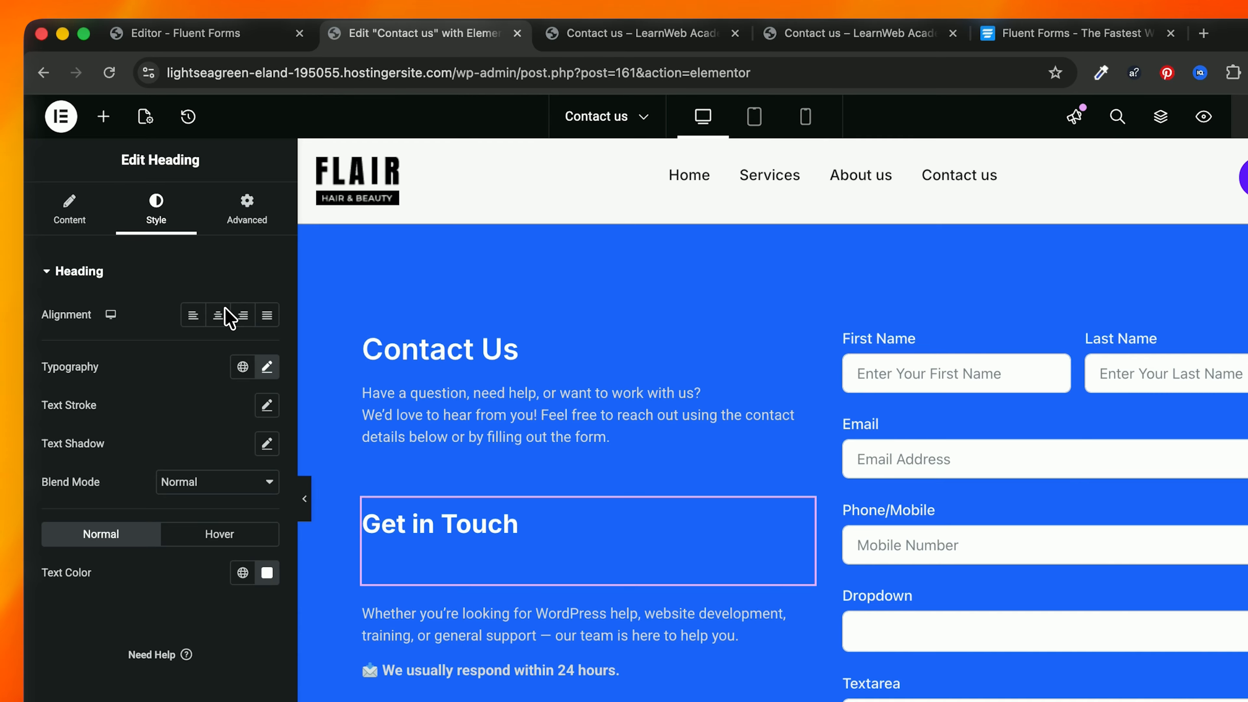
left_click(96, 228)
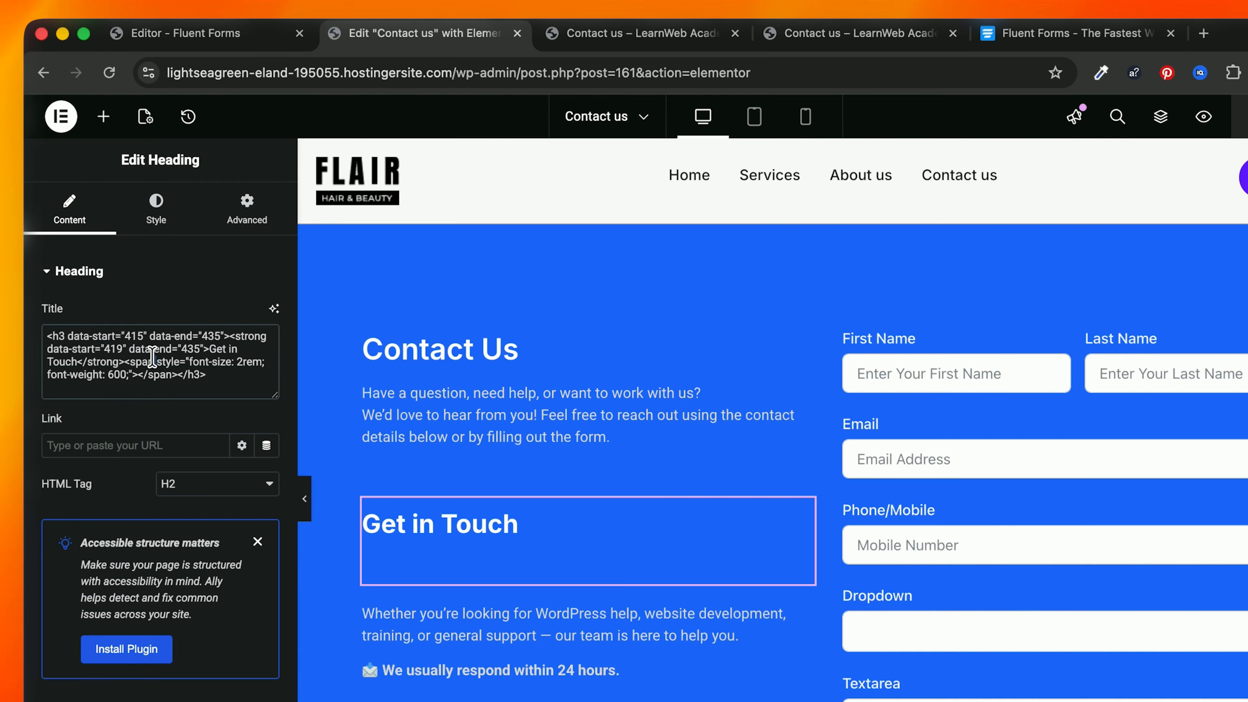
type("a")
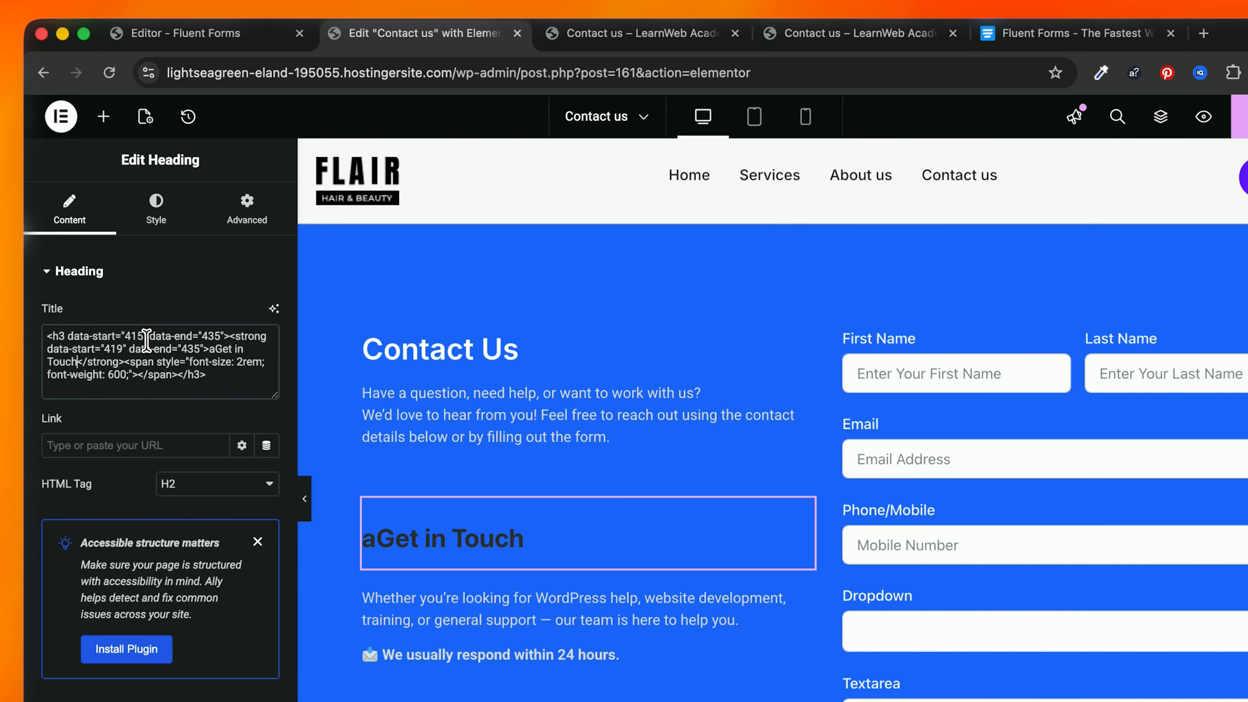
key("super+a")
type("Get in Touch")
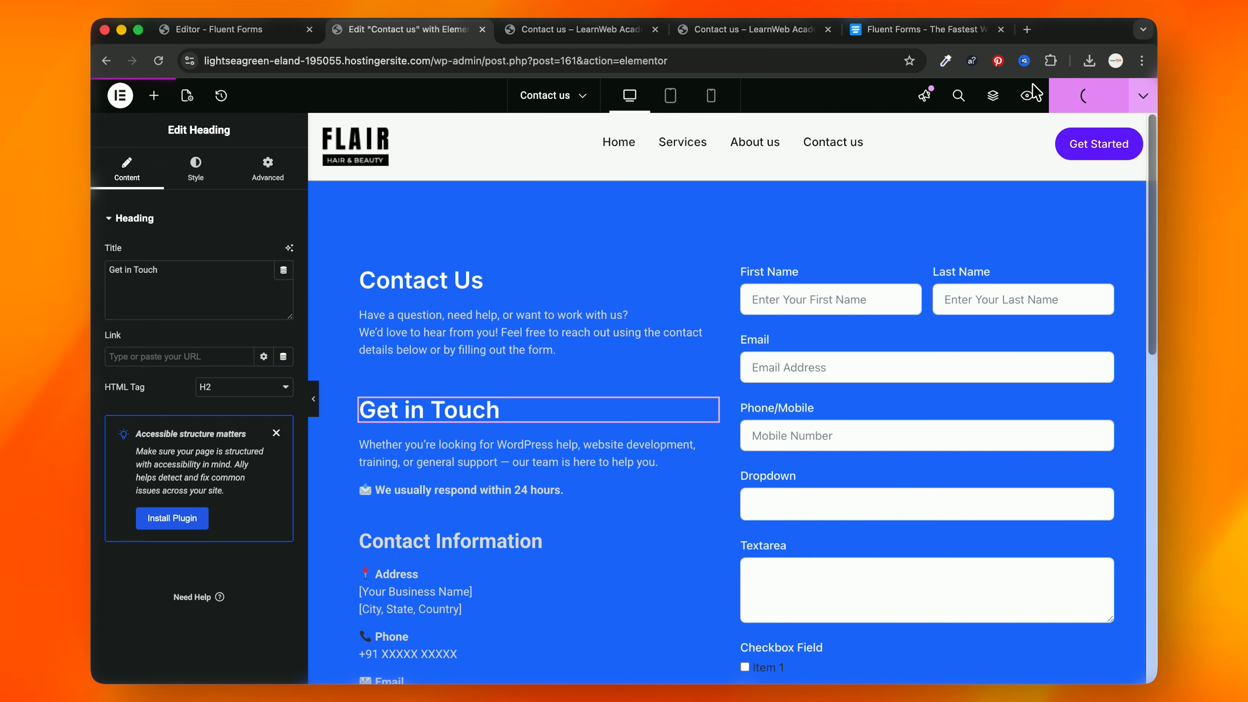
left_click(1205, 116)
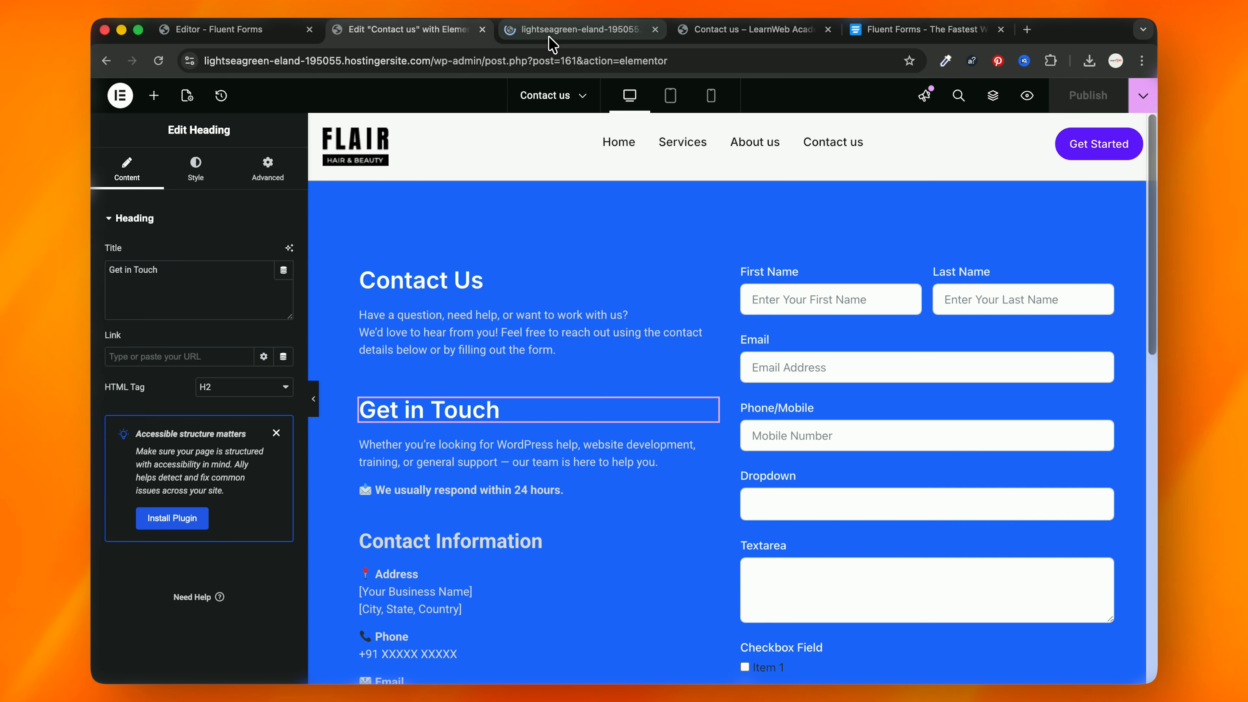
Step: Inspect the Item 1 checkbox label in the page preview with DevTools
scroll(294, 432, "down", 2)
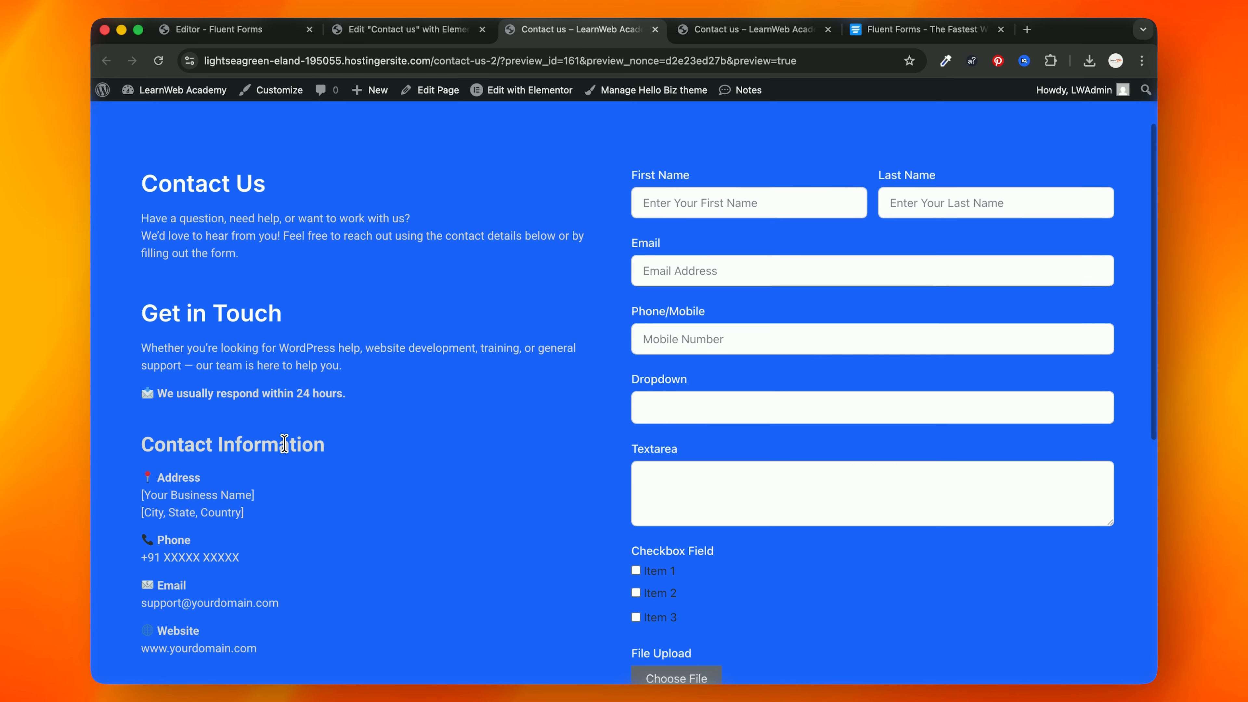
scroll(288, 441, "up", 3)
scroll(618, 282, "down", 8)
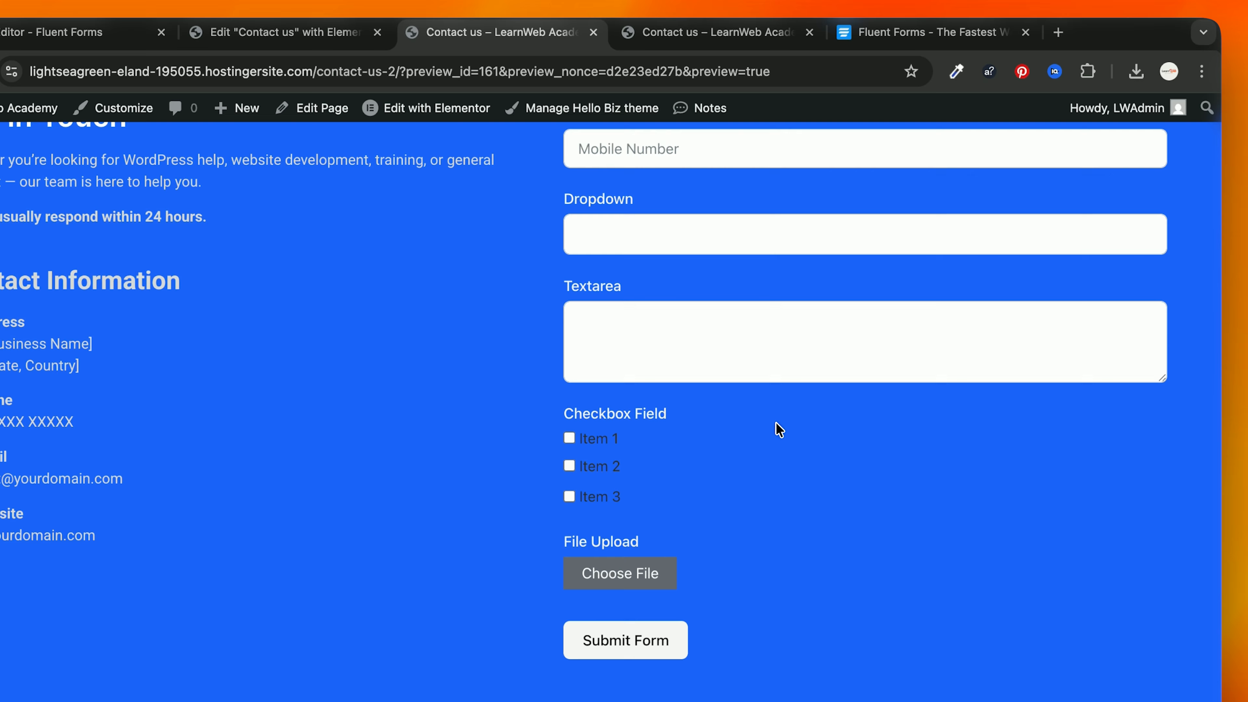
right_click(892, 408)
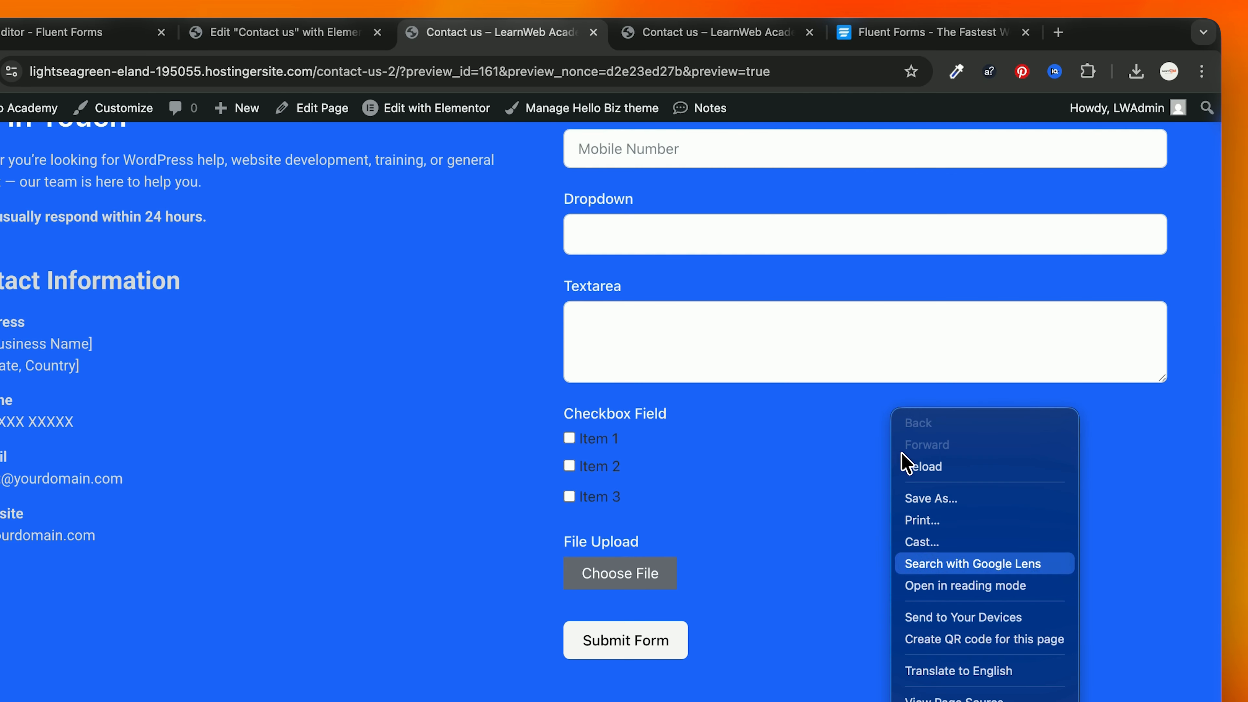
left_click(914, 700)
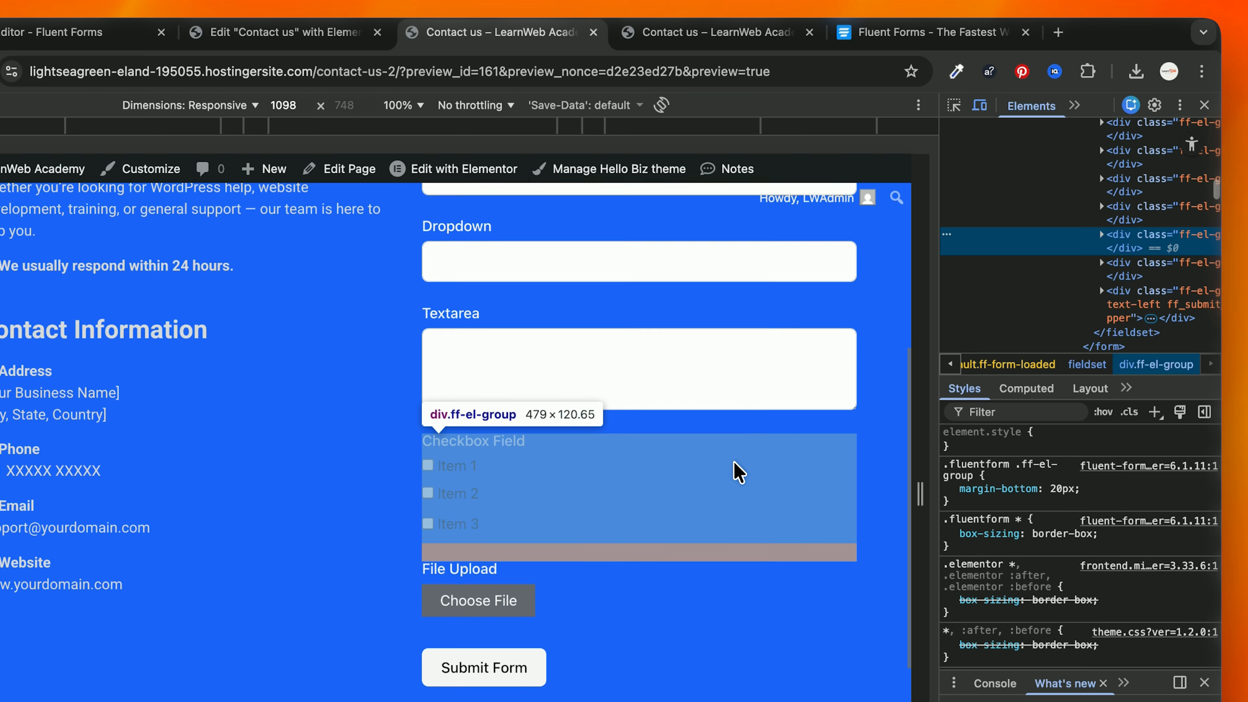
left_click(953, 104)
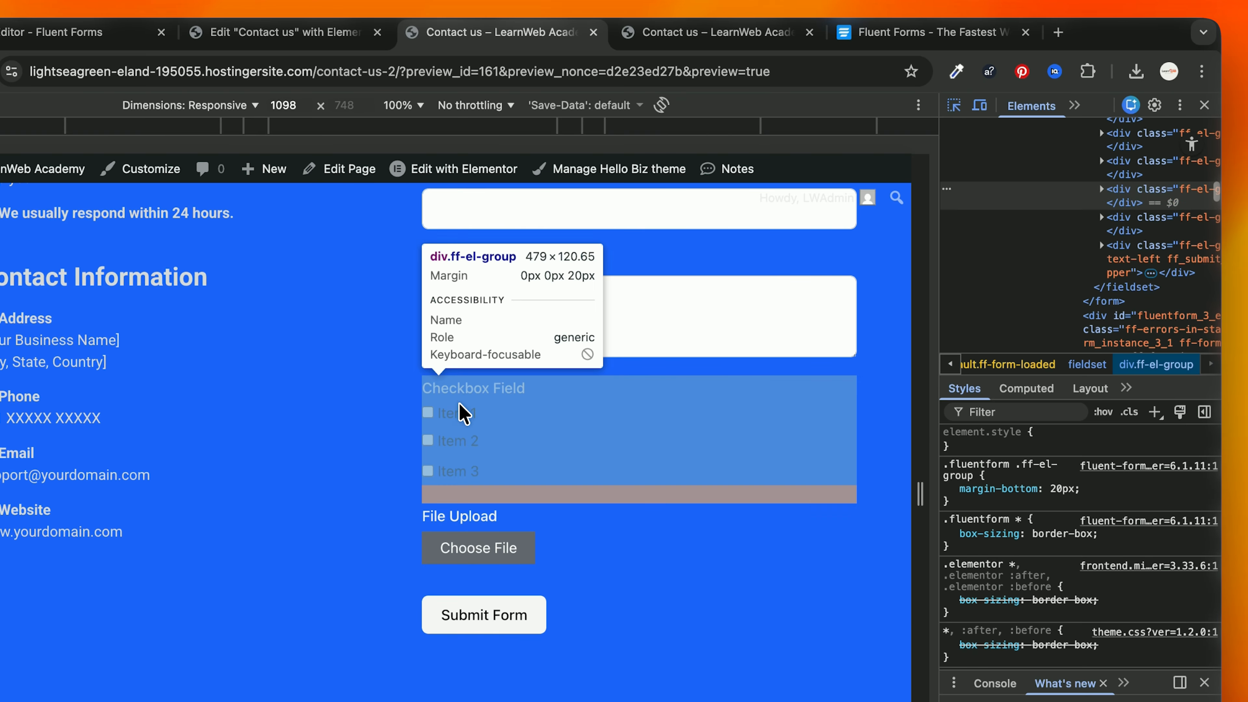
left_click(474, 426)
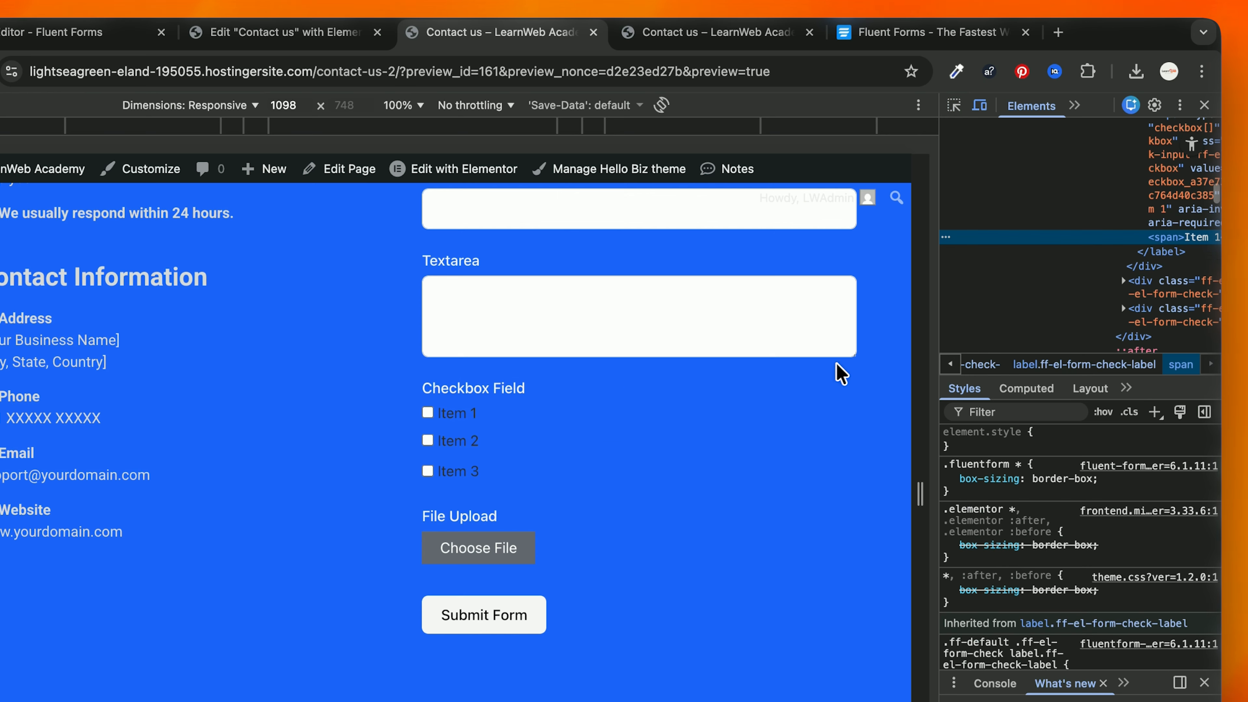
Step: Add color: white to the ff-el-input--content container's inline style and copy its class name
left_click(1138, 337)
left_click(1057, 443)
type("colo")
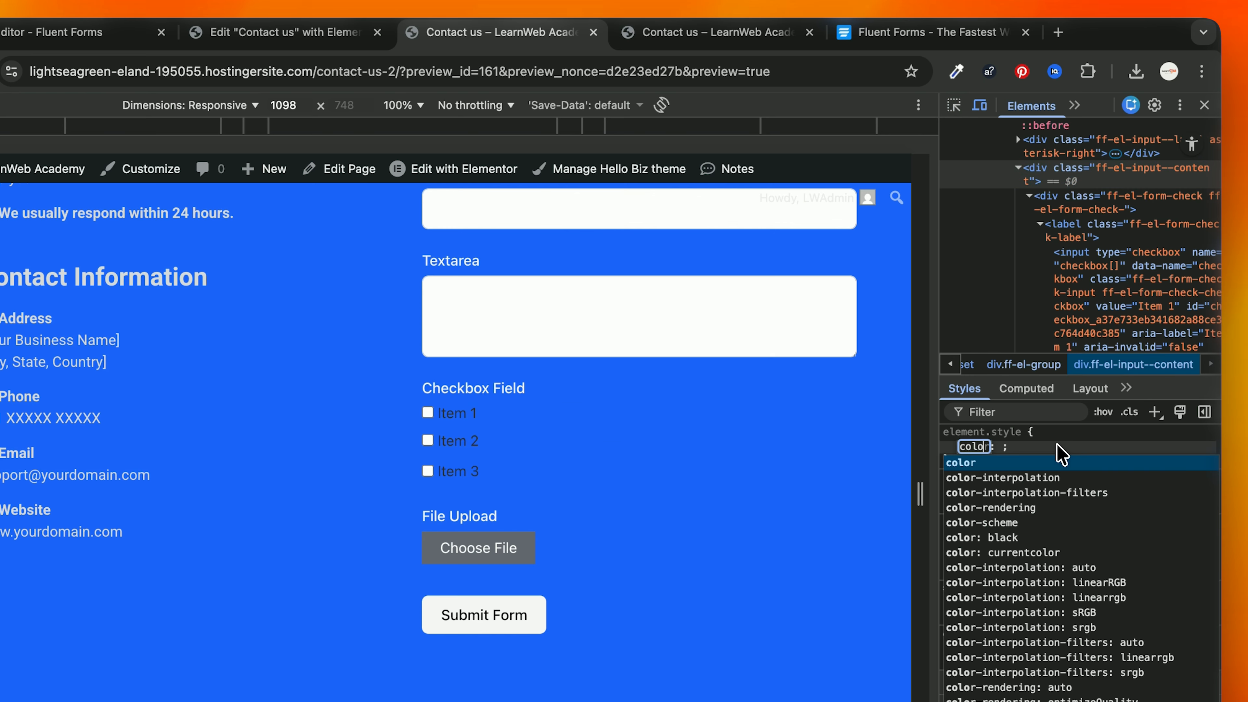
key("Tab")
type("red")
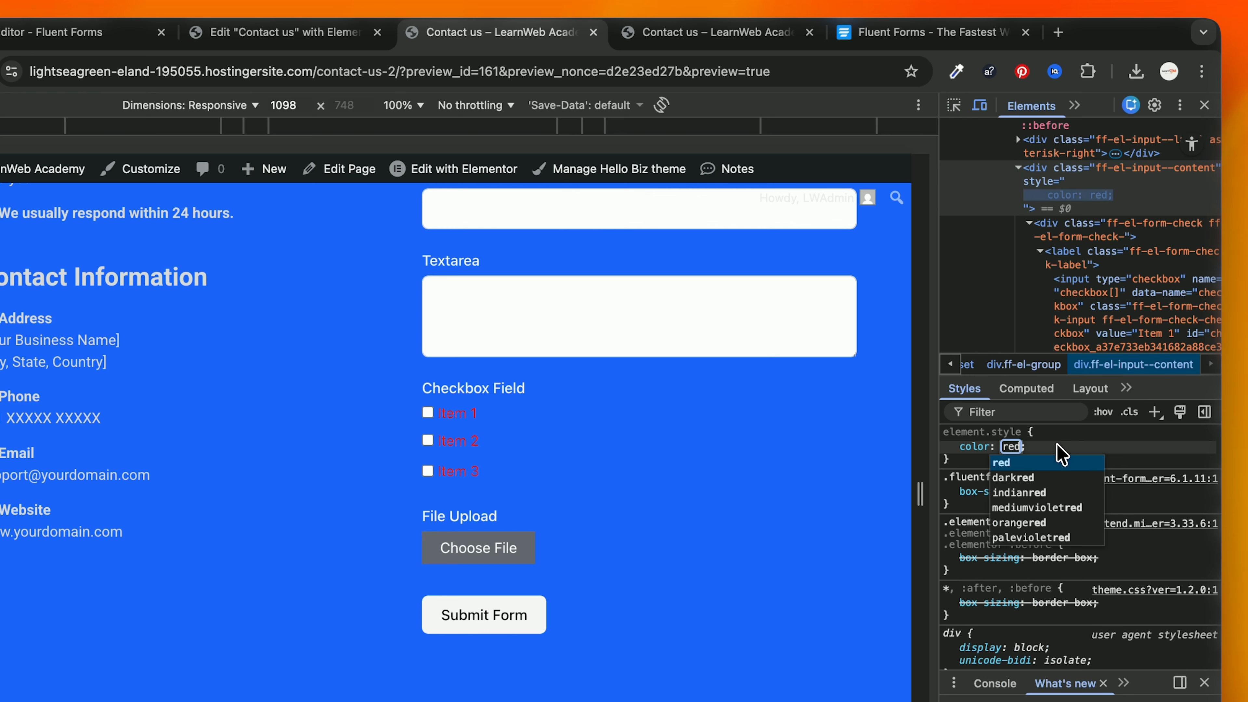
type("white")
key("Return")
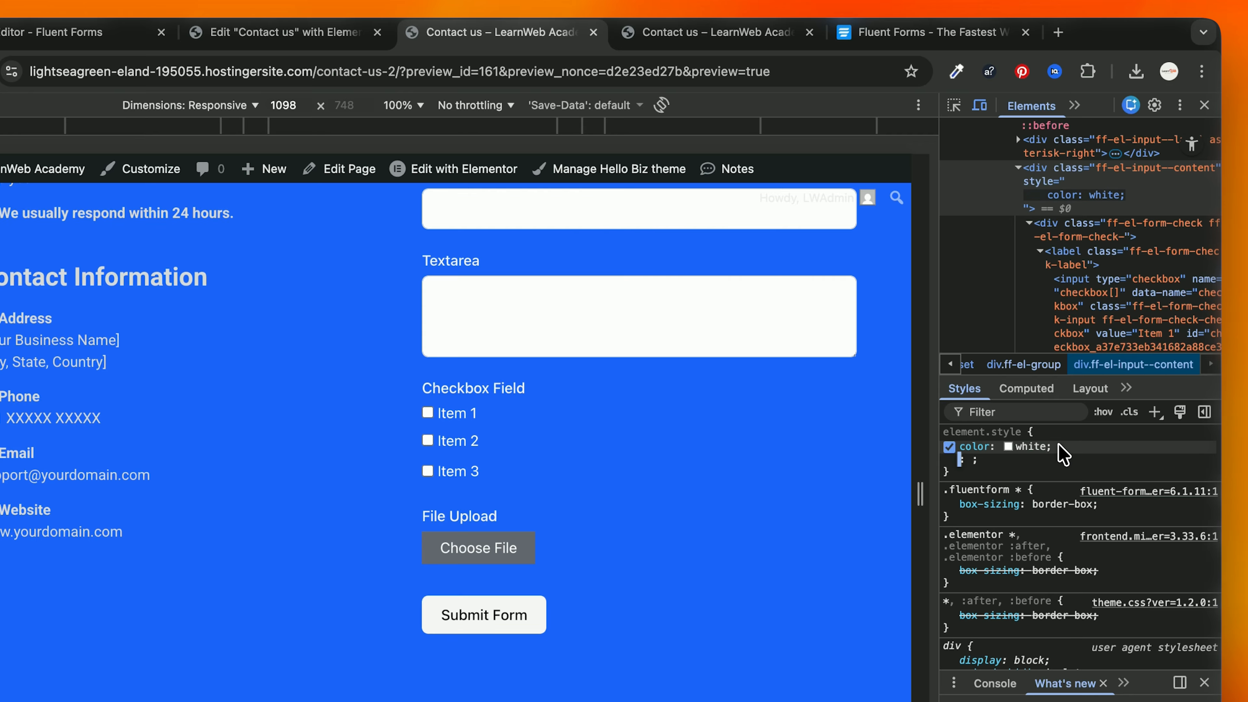
double_click(1106, 170)
key("super+c")
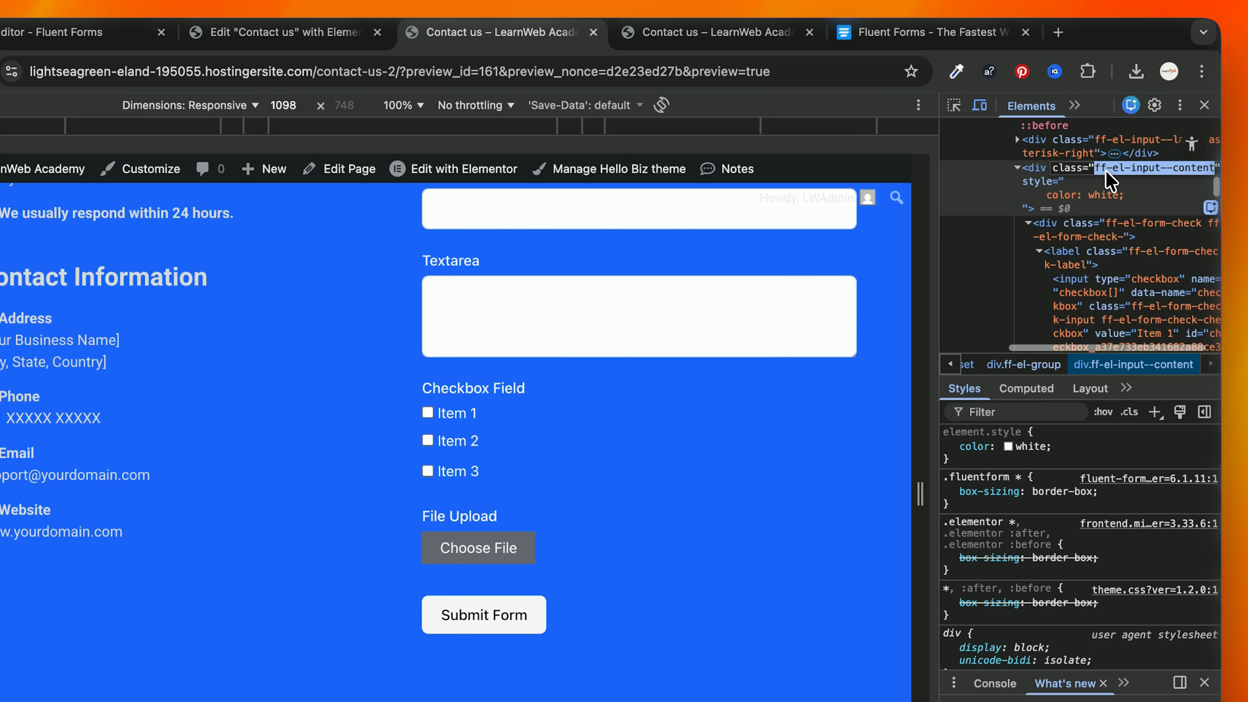
left_click(658, 32)
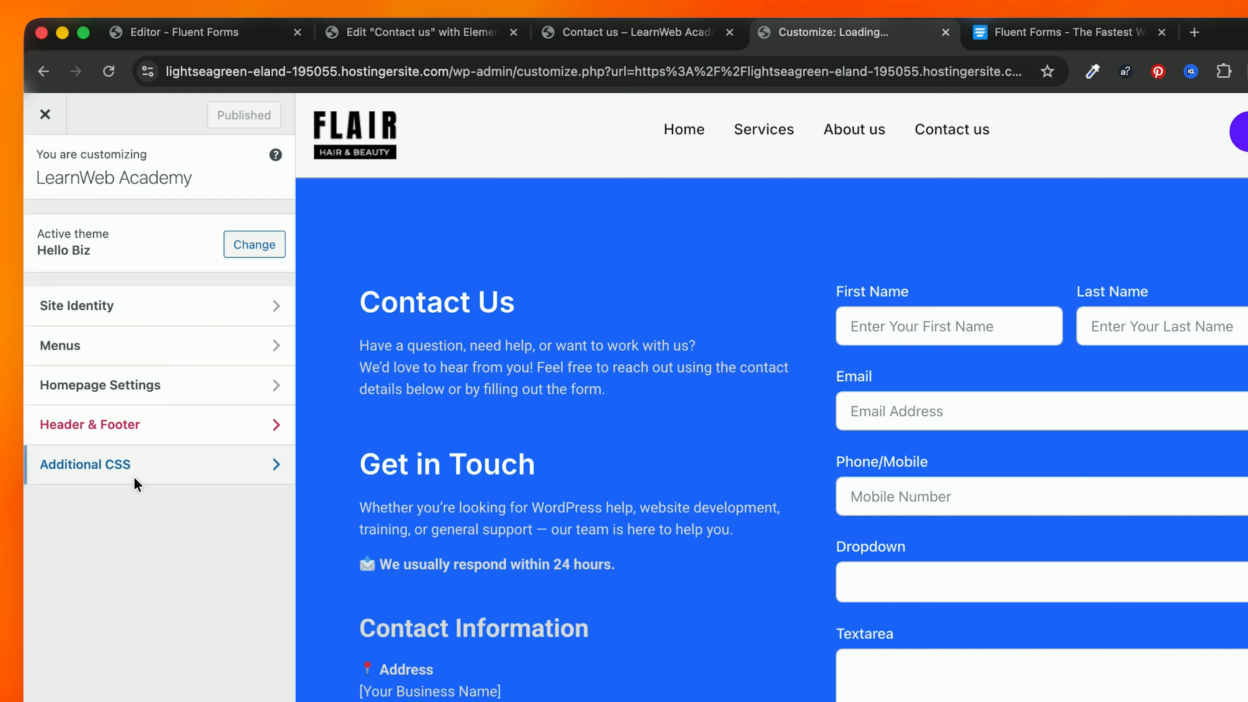
Step: Add the rule .ff-el-input--content { color: white; } in Additional CSS and publish it
left_click(134, 474)
left_click(129, 638)
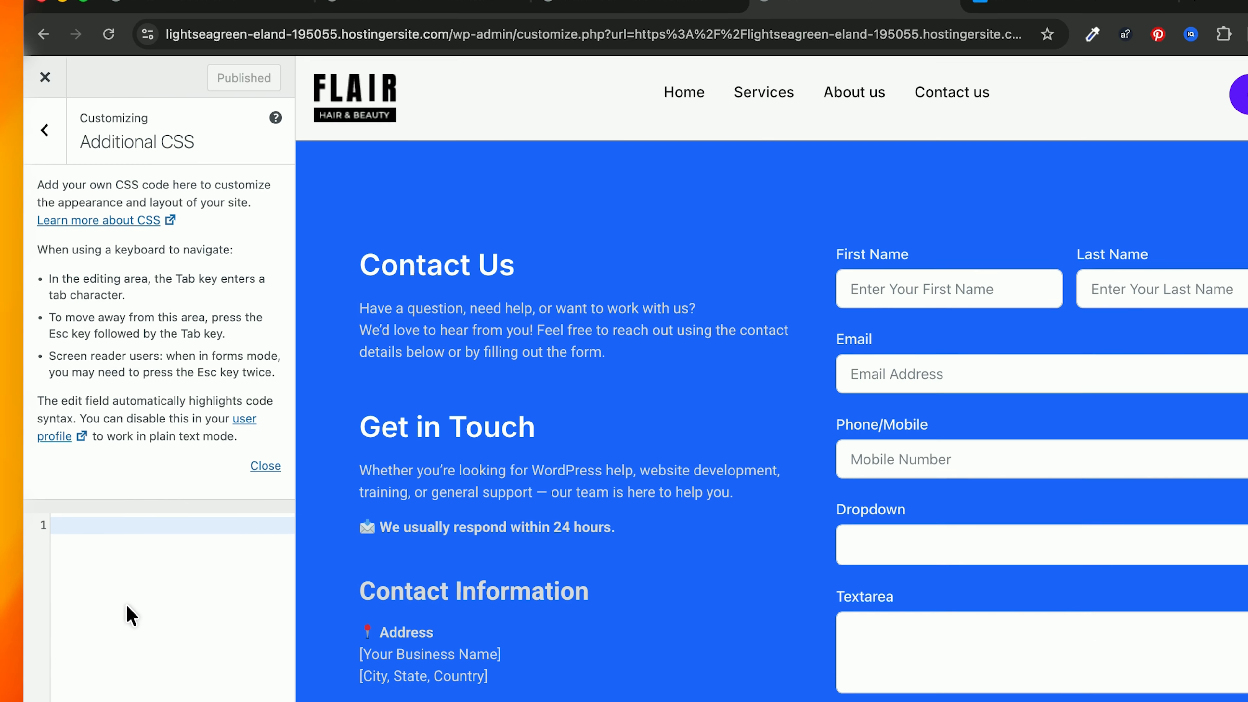
key("super+v")
type(".")
key("super+v")
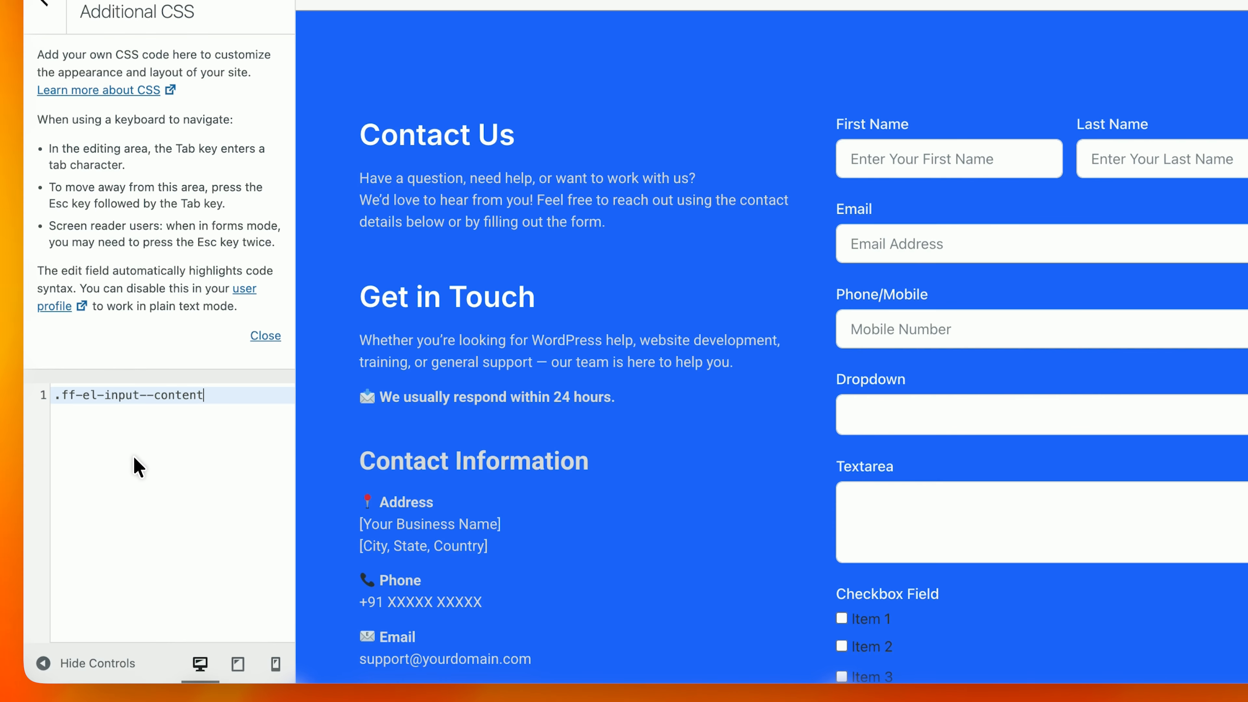
type("{")
key("Return")
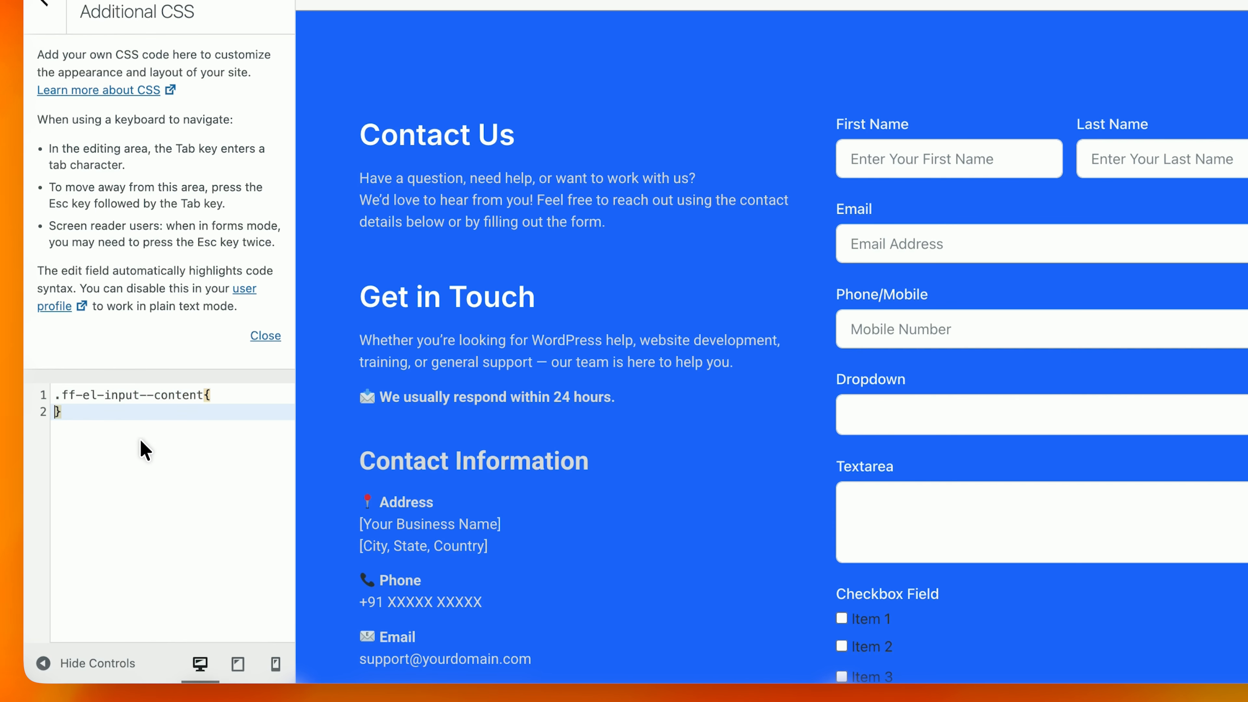
key("Return")
key("Up")
type("color: ")
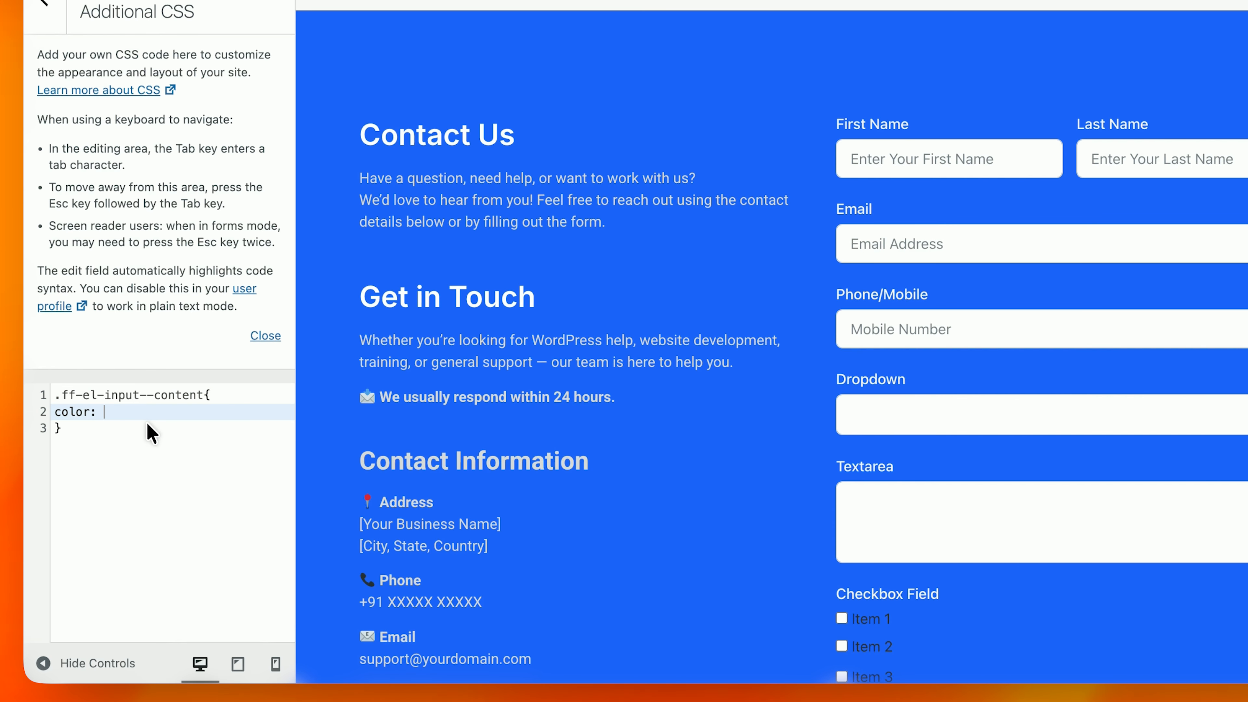
type("white;")
left_click(261, 96)
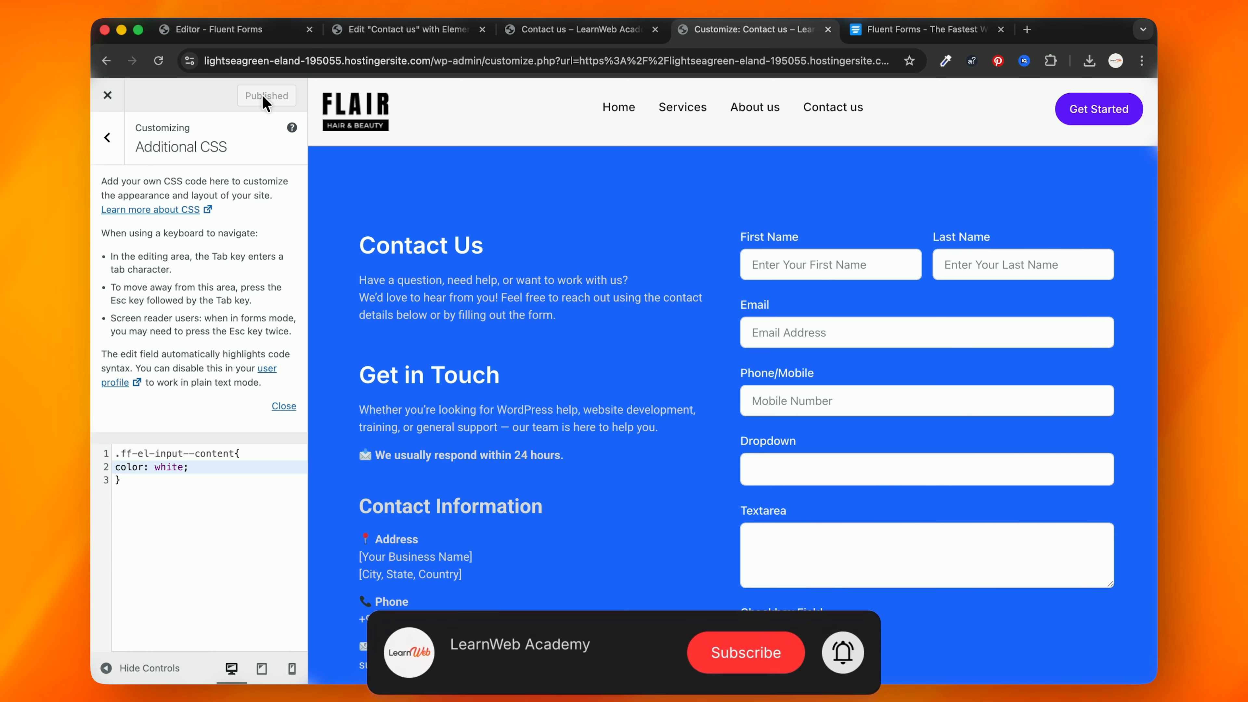
Step: Check the white checkbox labels on the page preview, then return to the Elementor editor
left_click(553, 36)
left_click(1144, 88)
scroll(488, 305, "up", 6)
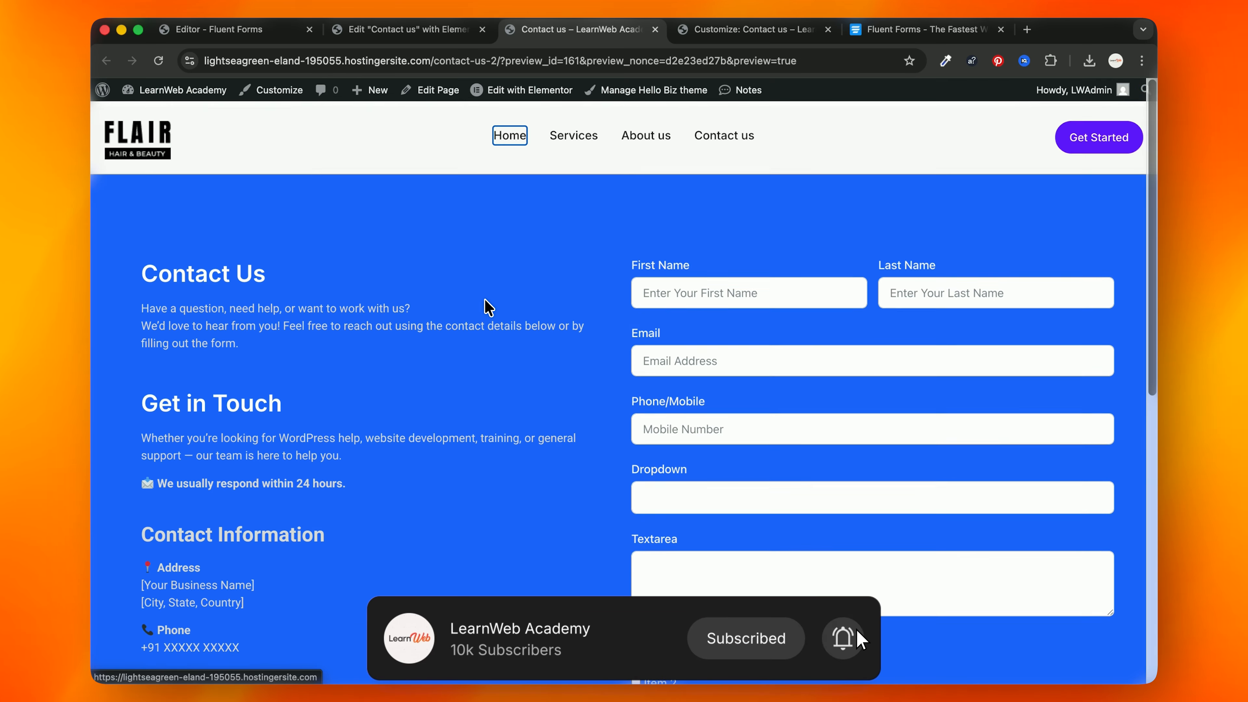
scroll(496, 340, "down", 8)
scroll(663, 314, "up", 5)
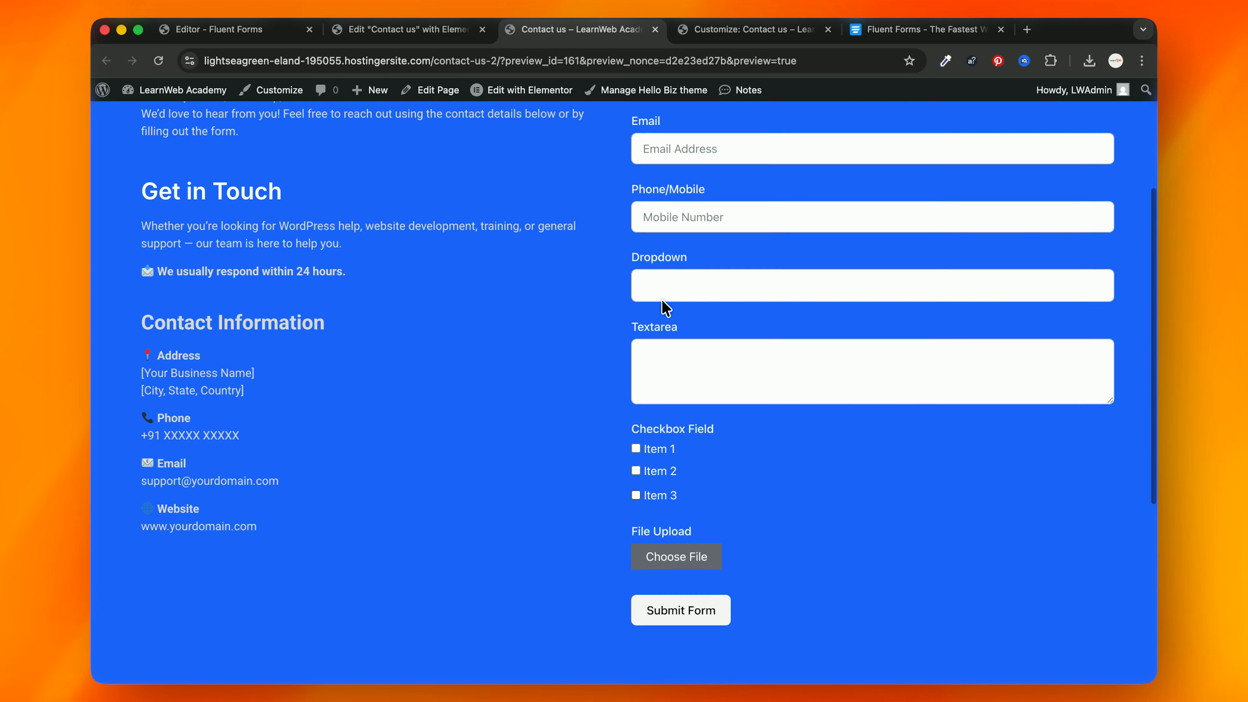
scroll(665, 309, "up", 4)
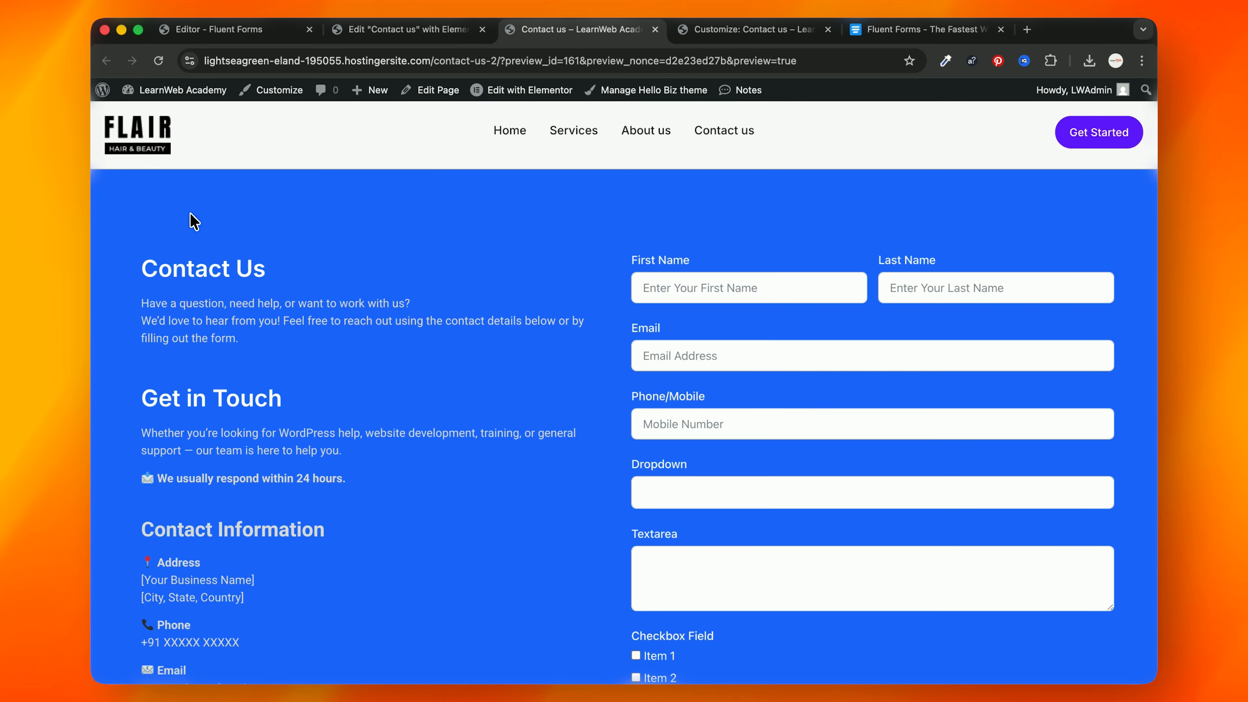
left_click(392, 31)
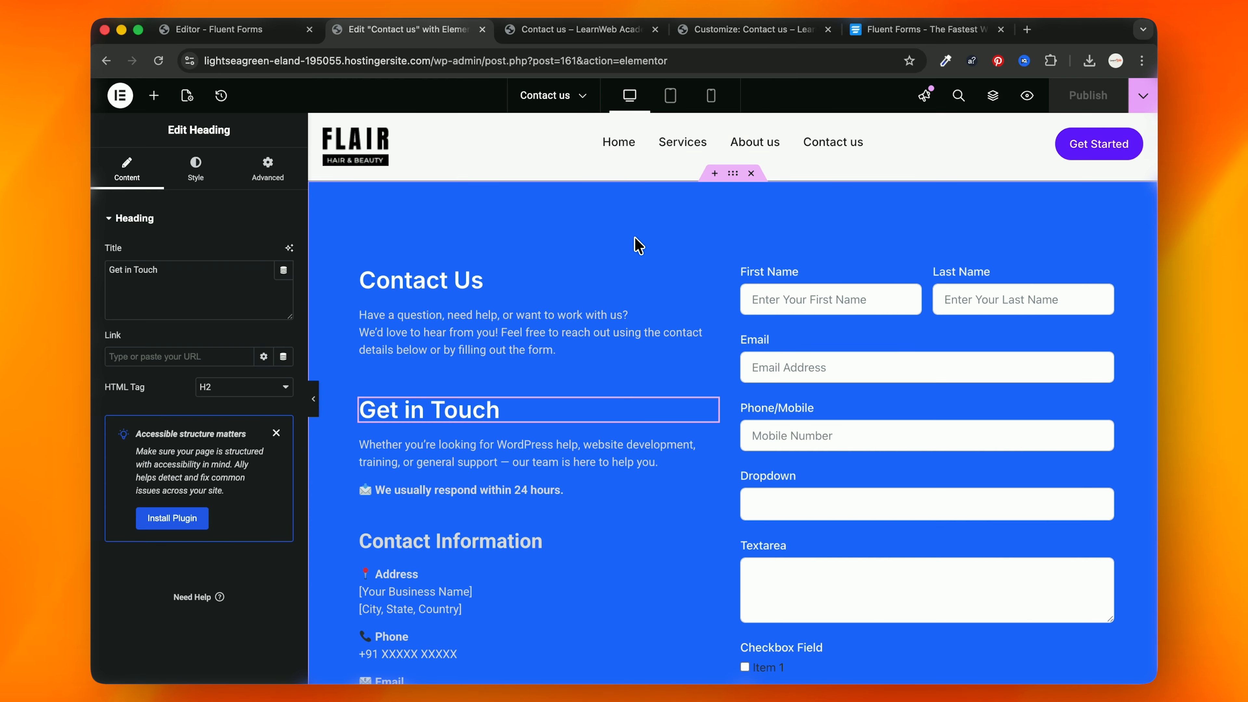
Step: Give the outer blue contact container a linked 100 px margin on all sides
left_click(741, 178)
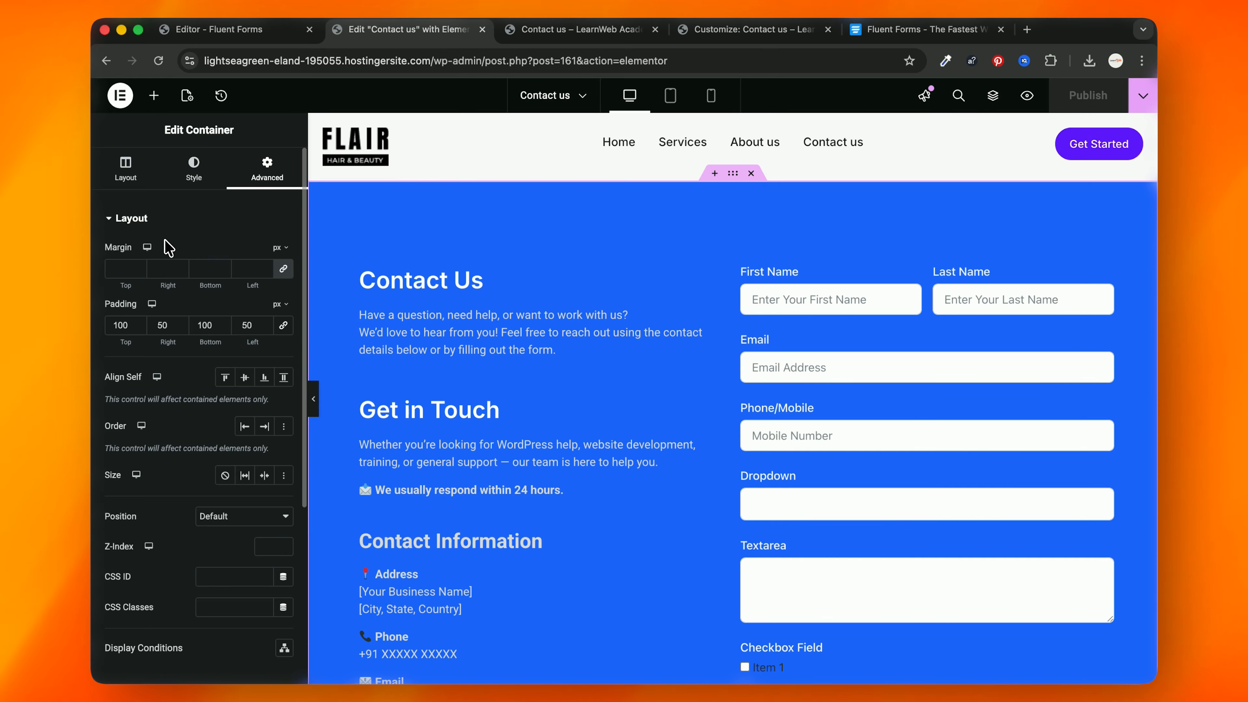
left_click(114, 269)
type("100")
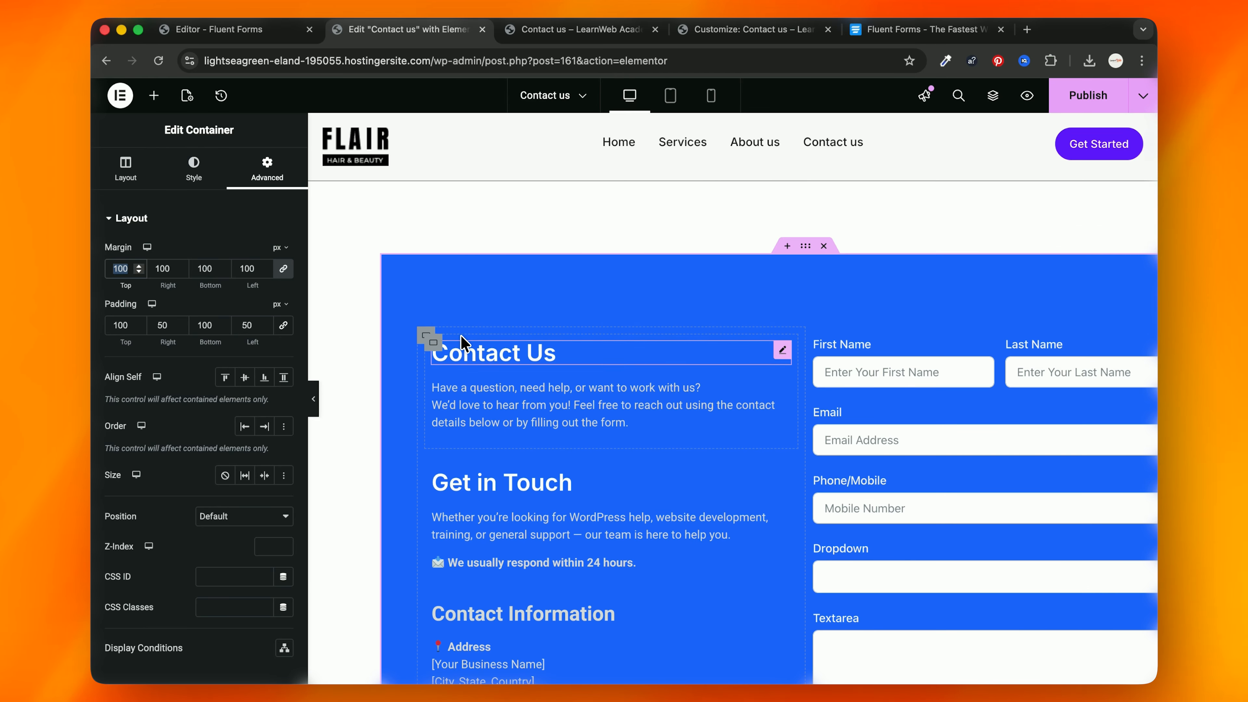
scroll(533, 376, "down", 1)
scroll(533, 376, "up", 1)
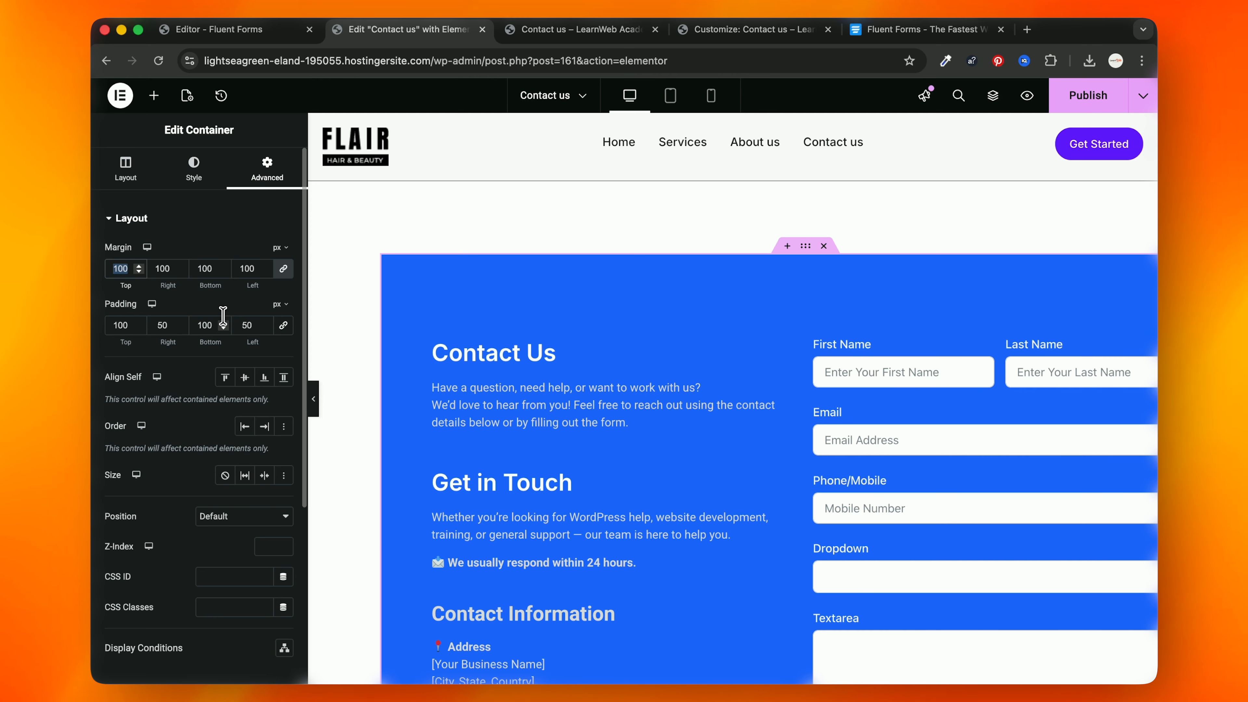
Step: Clear the container margin and add a single-column Flexbox container below the blue section
key("BackSpace")
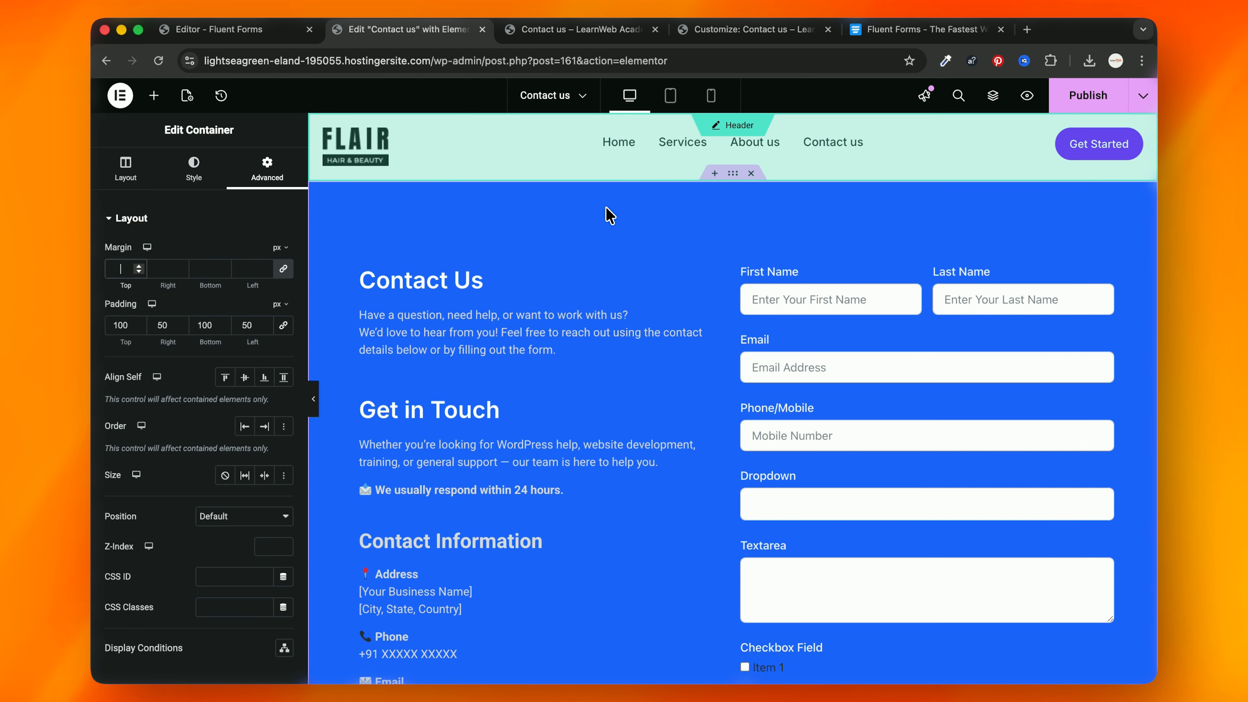
left_click(717, 172)
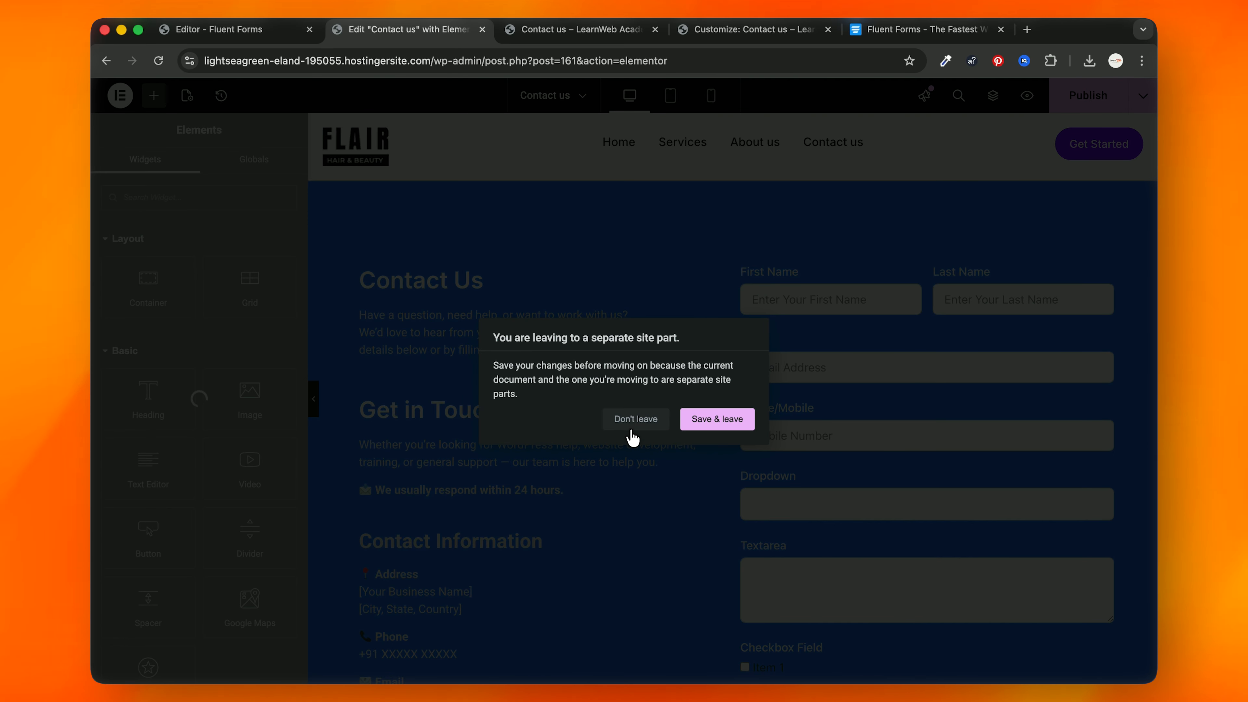
left_click(635, 419)
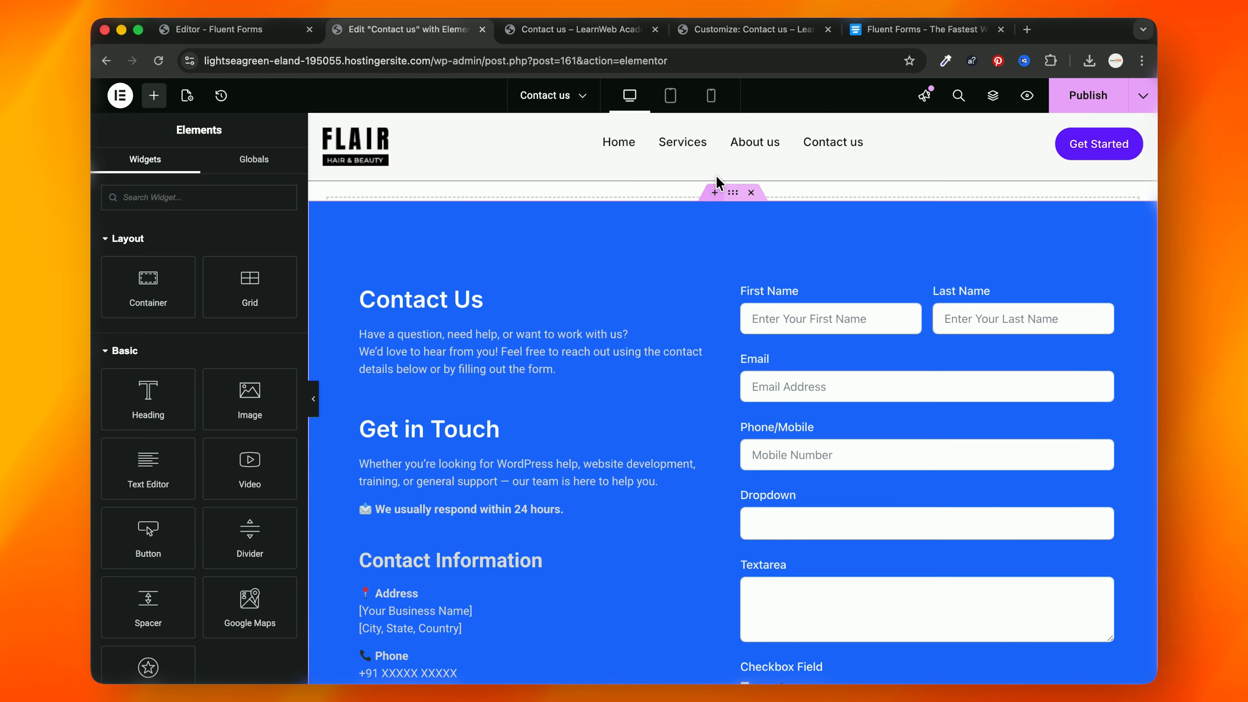
left_click(715, 173)
left_click(698, 245)
left_click(671, 282)
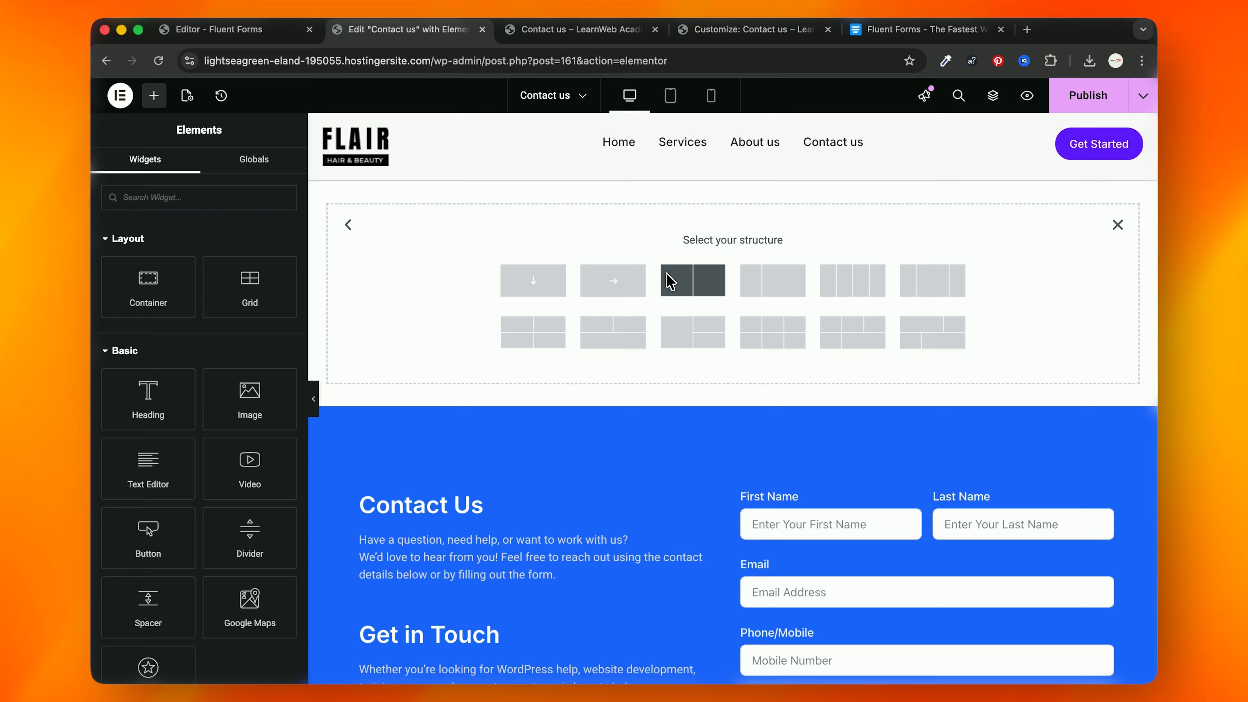
left_click(560, 280)
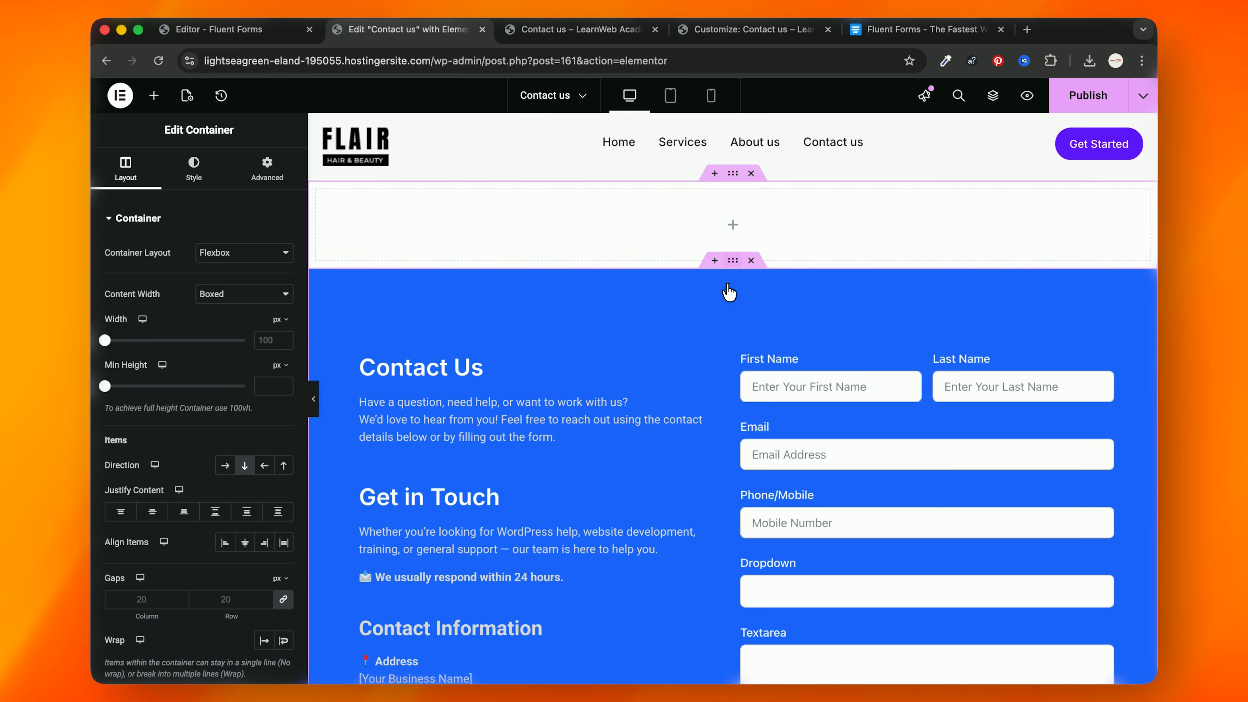
left_click_drag(733, 260, 733, 209)
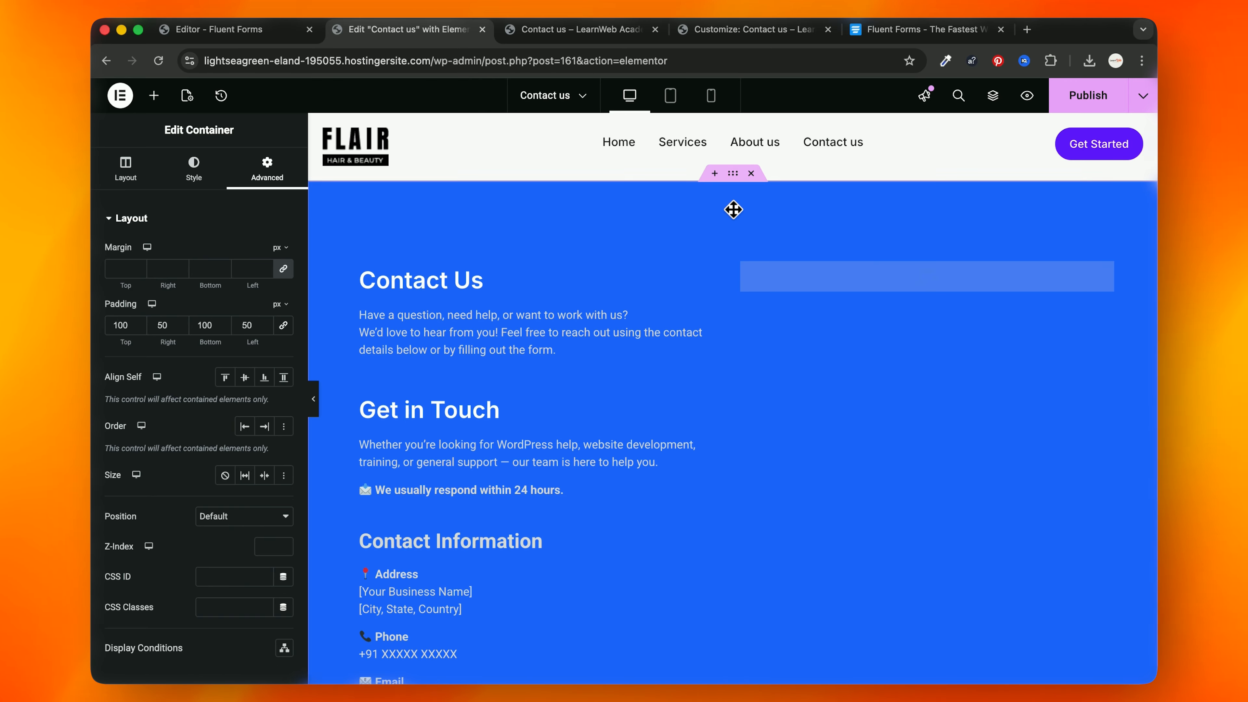
Step: Delete the stray empty container using the Navigator's right-click menu
left_click(993, 95)
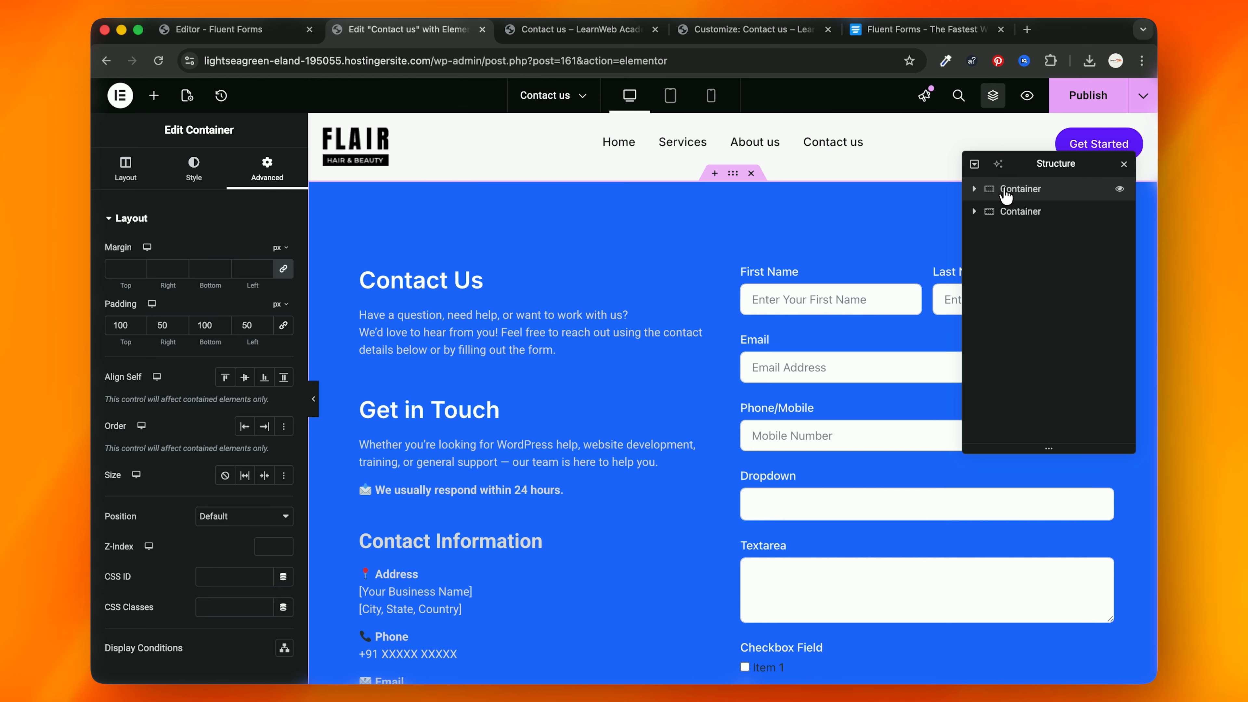
left_click(973, 189)
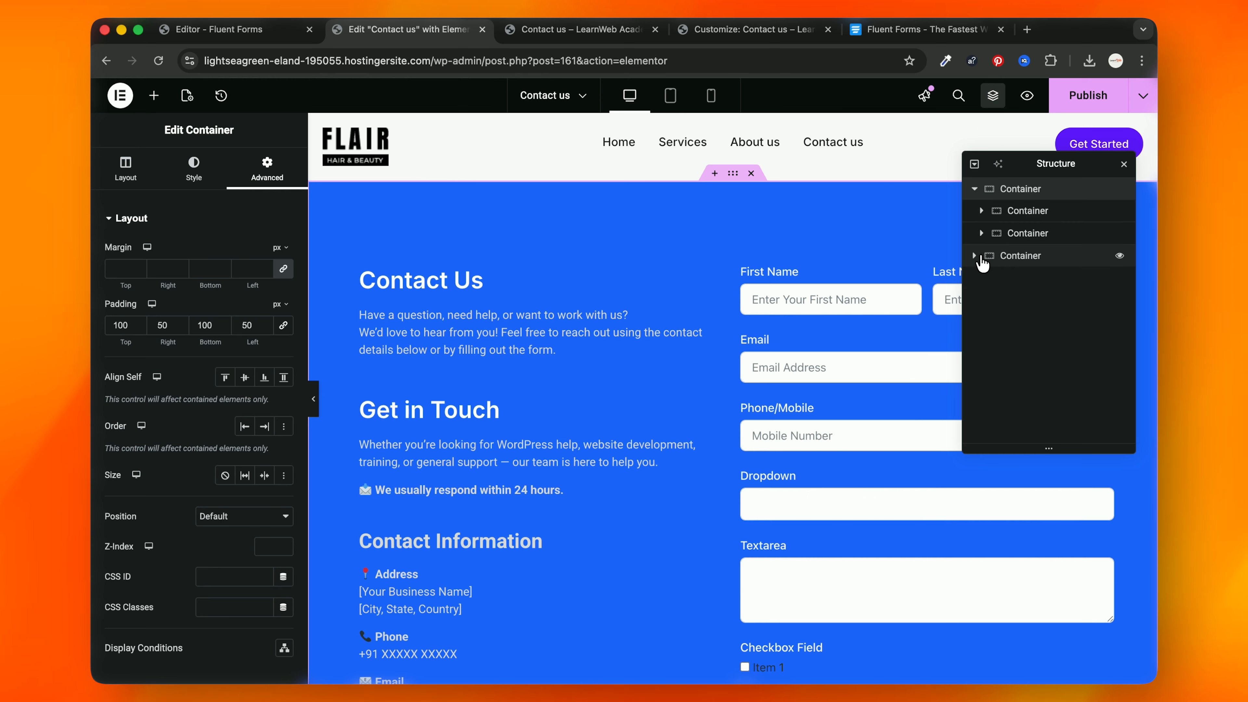
left_click(982, 258)
right_click(1004, 258)
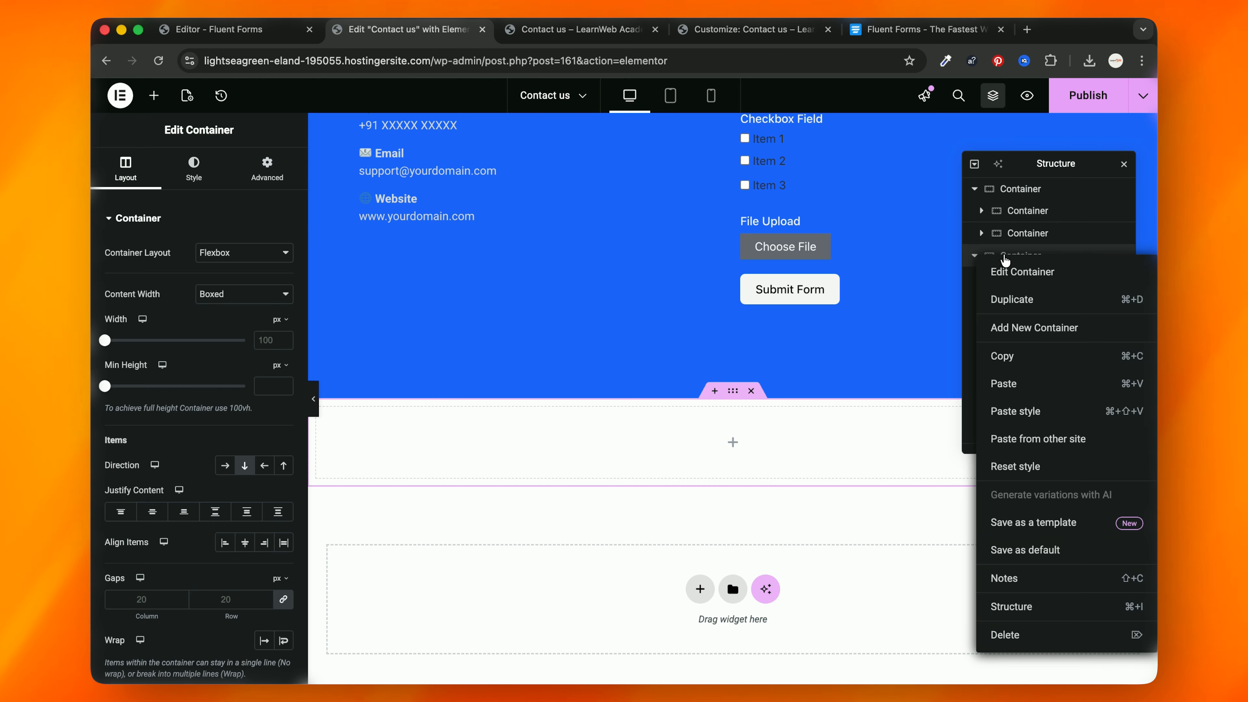
left_click(1031, 257)
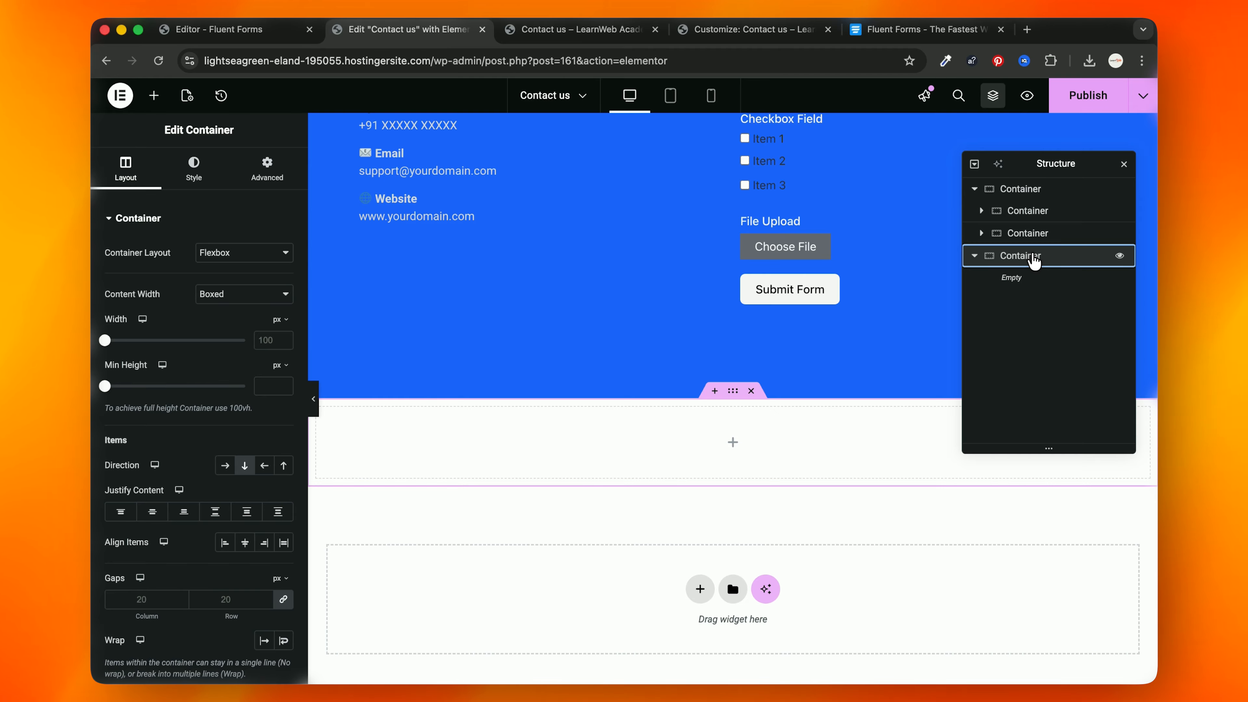
right_click(1034, 258)
left_click(1014, 632)
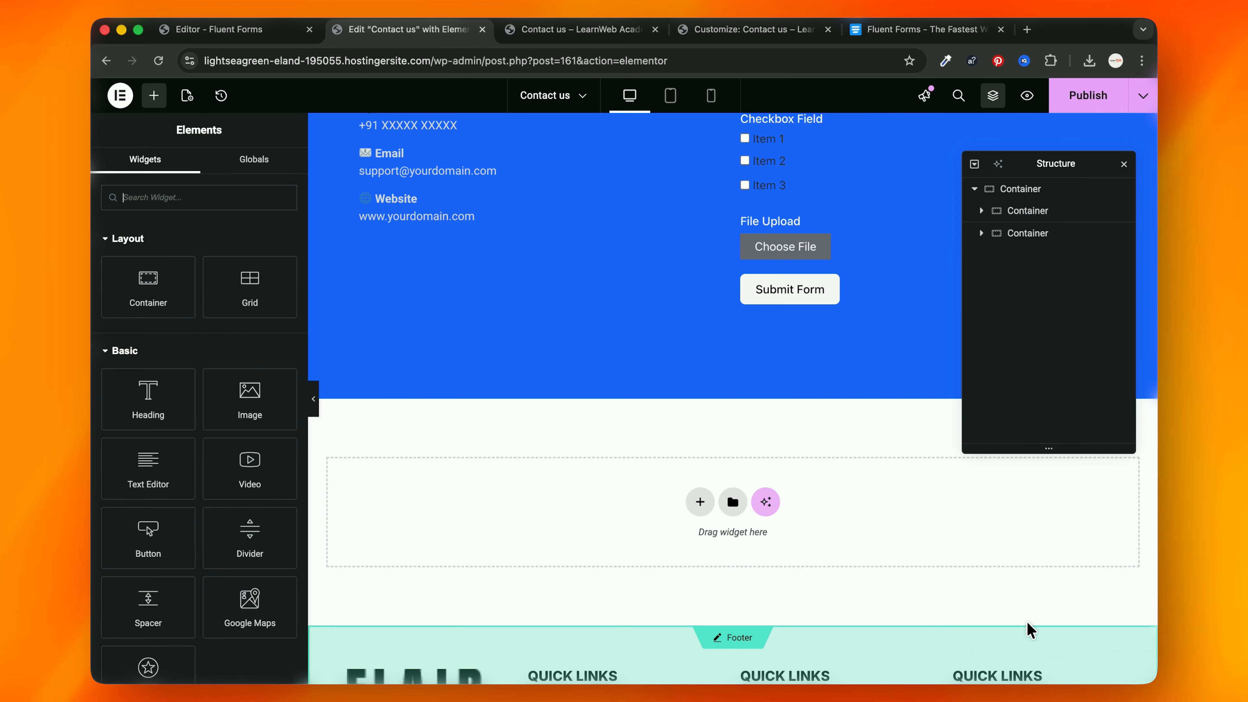
left_click(982, 193)
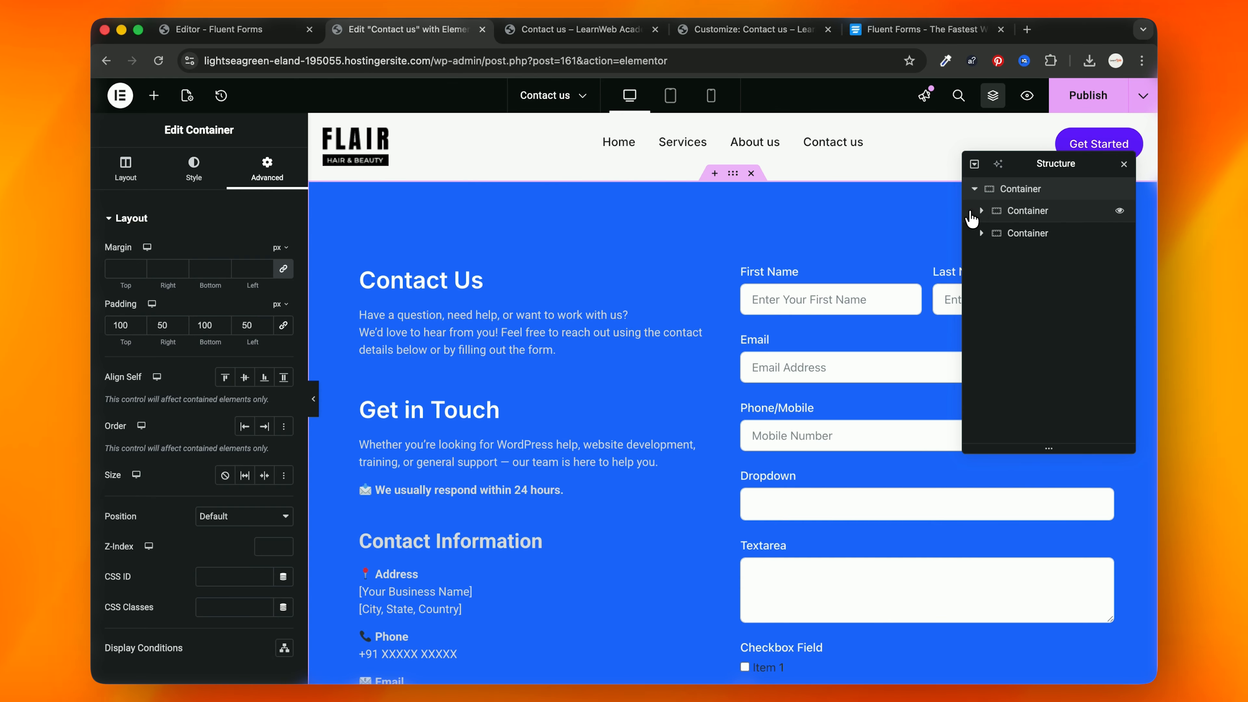
Step: Add a new Flexbox container at the top and nest the blue contact section inside it
left_click(714, 173)
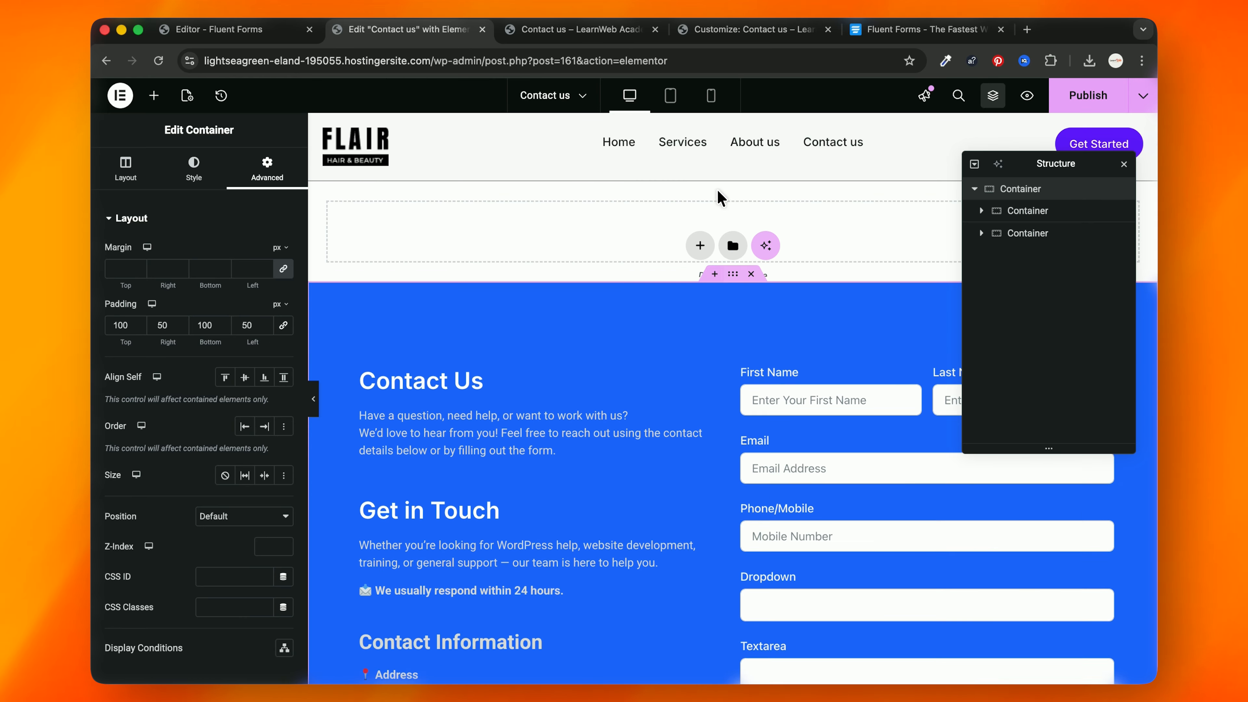
left_click(694, 245)
left_click(668, 274)
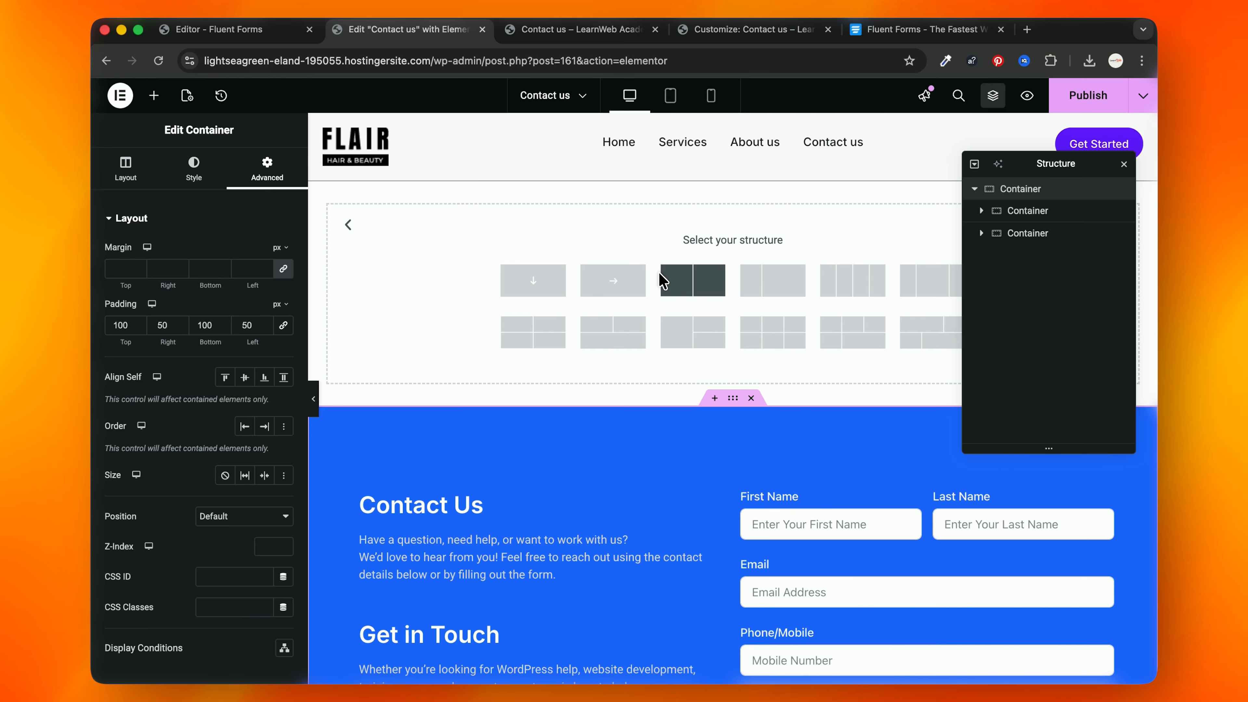
left_click(613, 280)
left_click(974, 211)
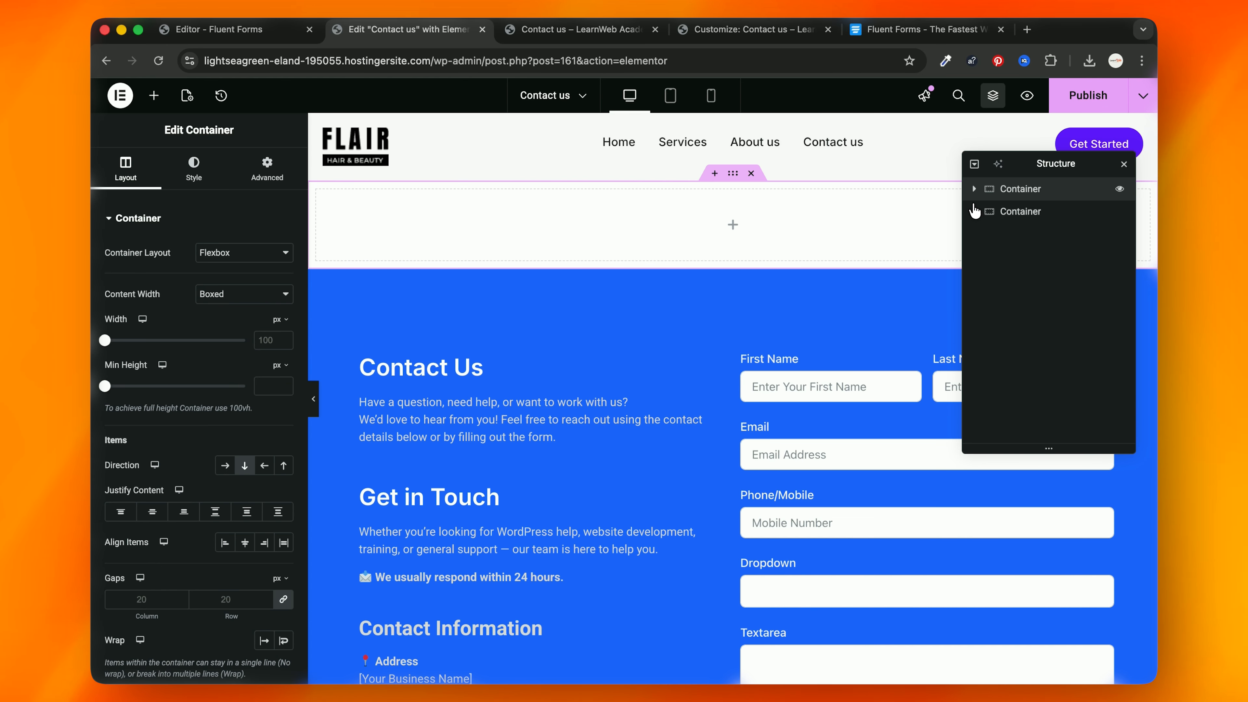
left_click(975, 189)
left_click_drag(1006, 236, 1033, 218)
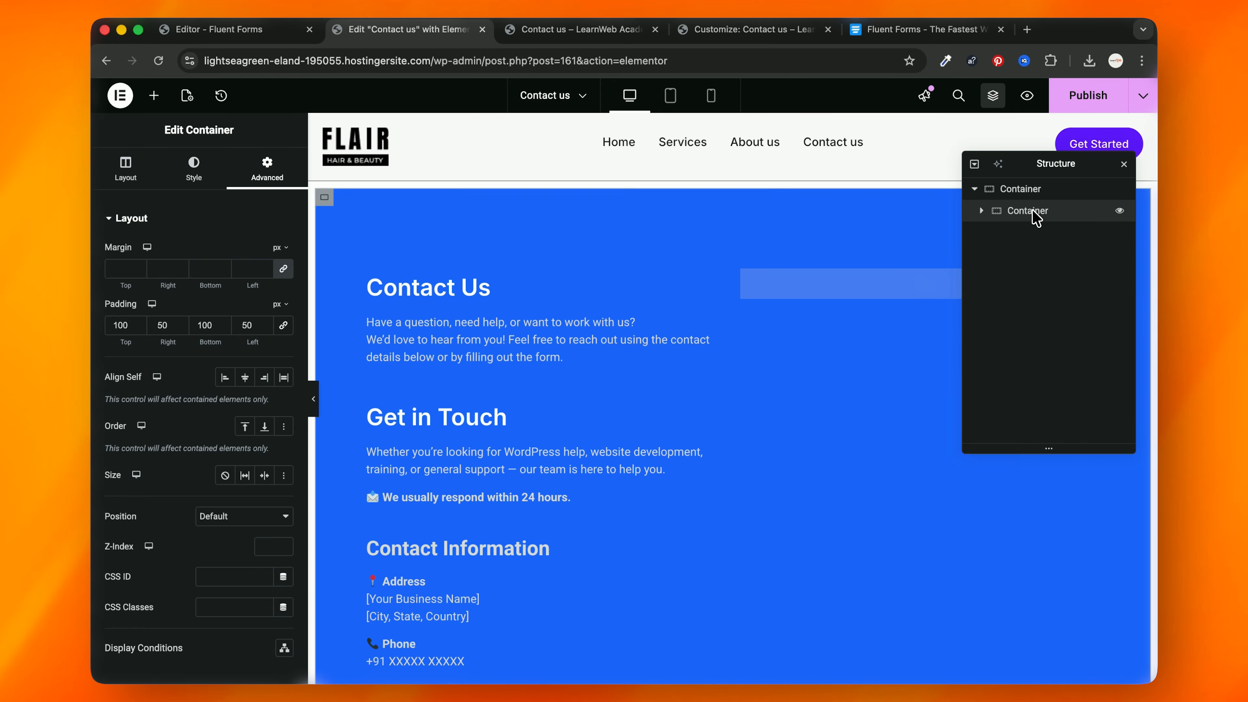
Step: Set the outer wrapper container's padding to 100 px
left_click(1017, 195)
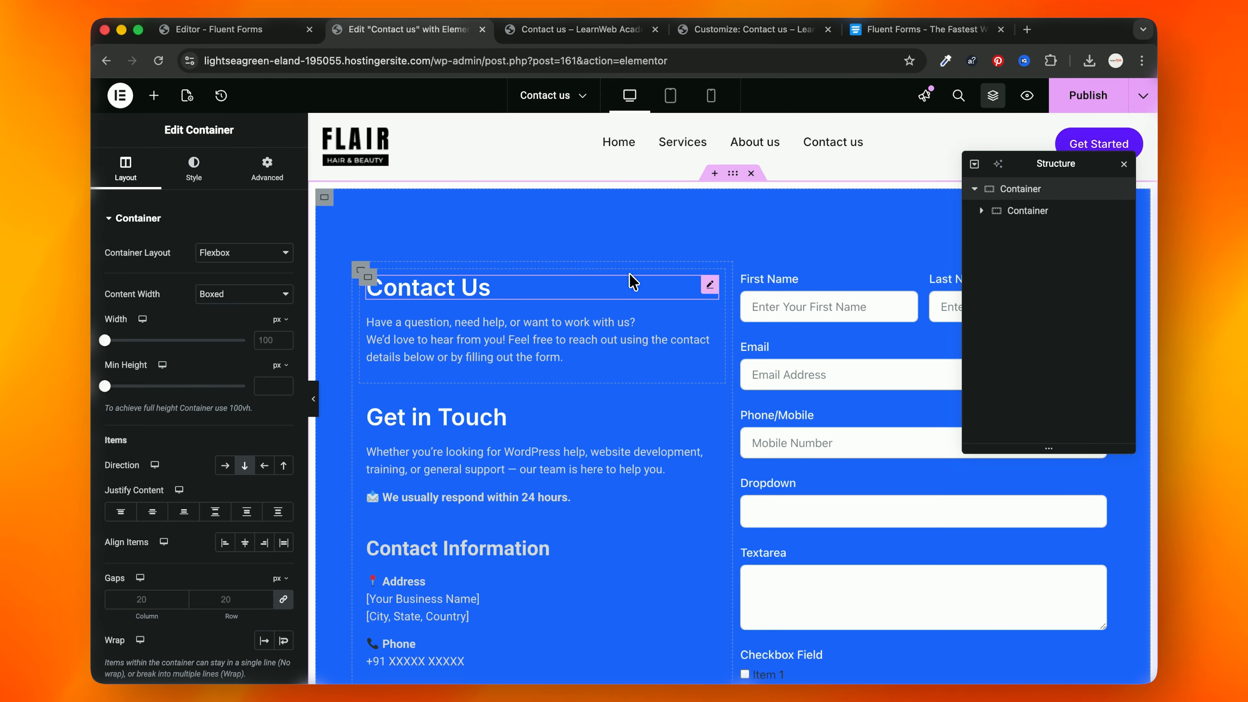
left_click(247, 168)
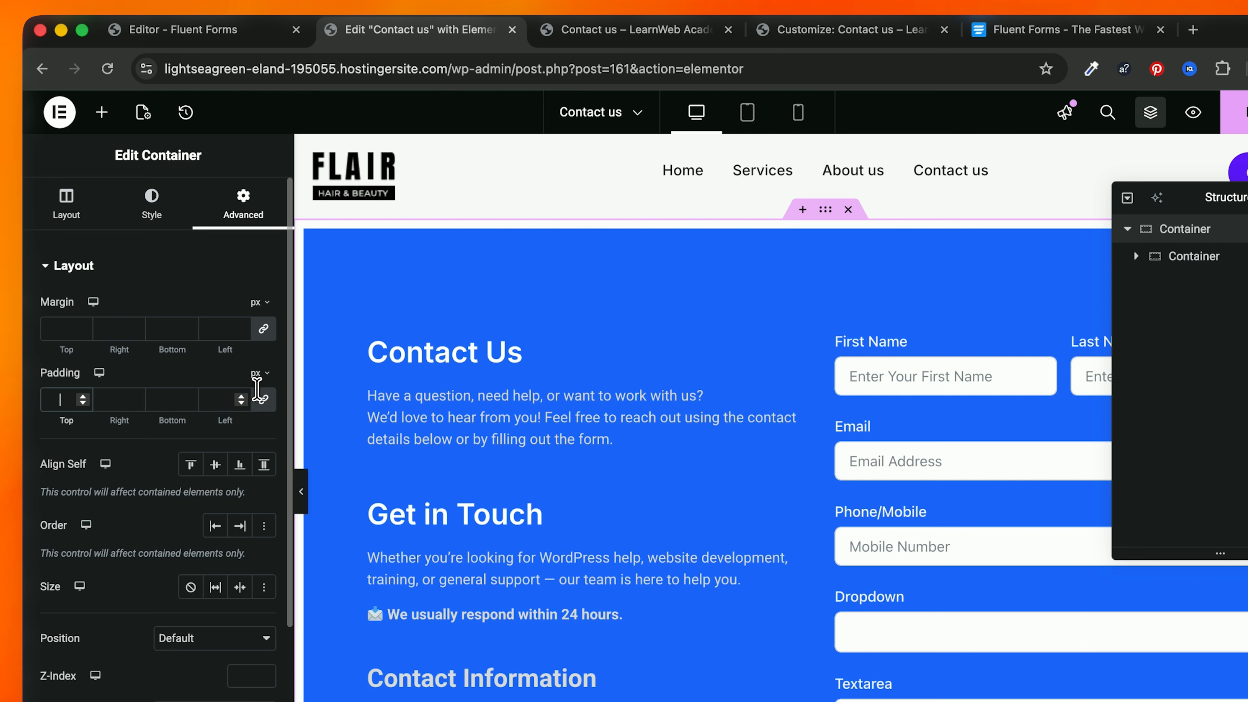
type("100")
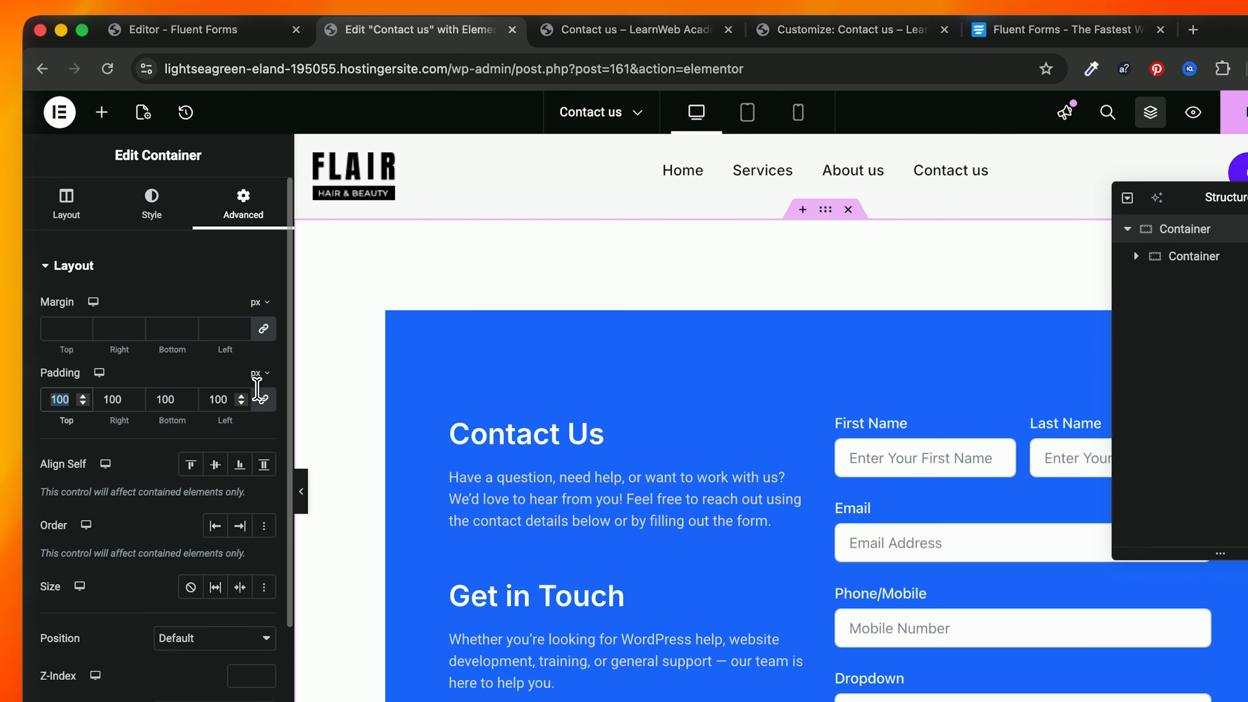
scroll(508, 429, "down", 6)
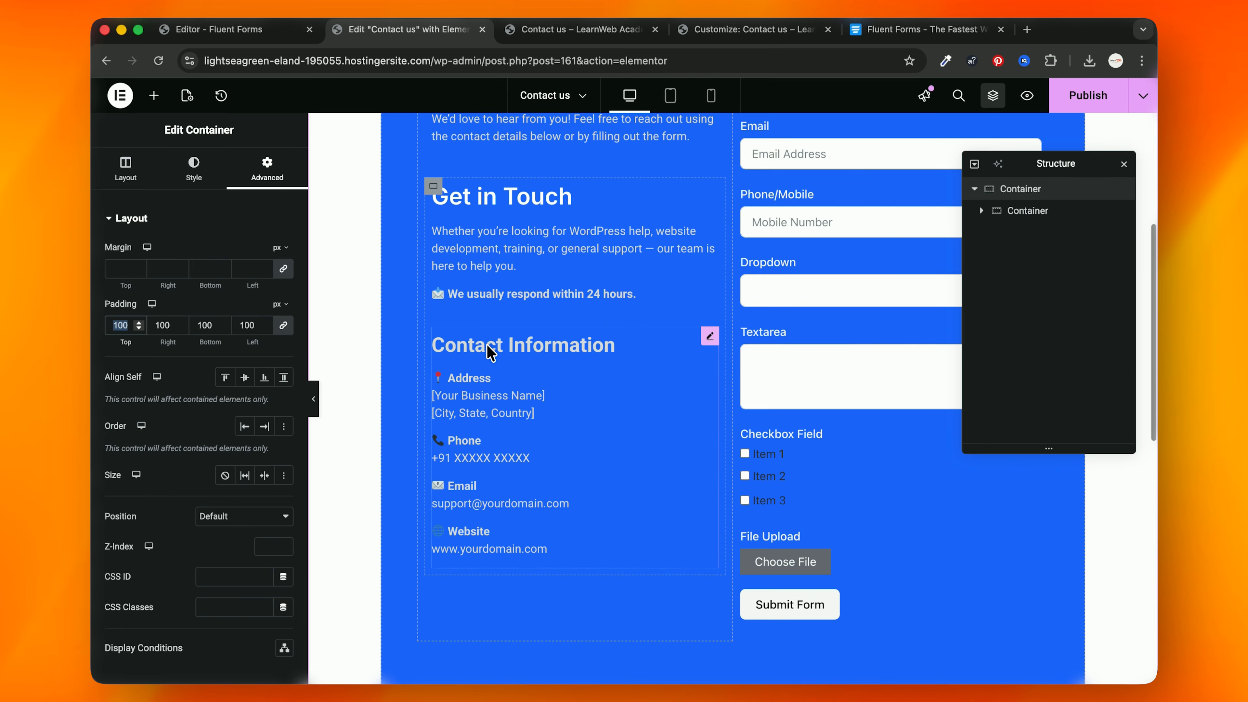
scroll(518, 431, "up", 5)
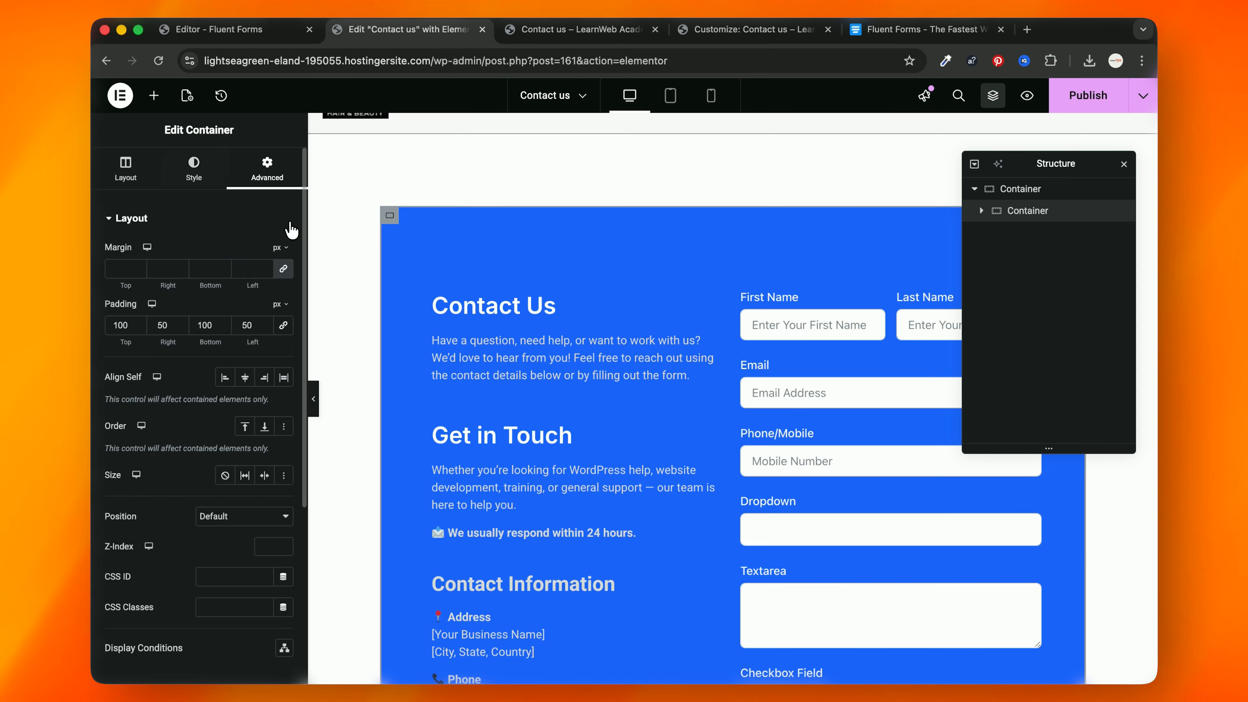
Step: Give the blue card a 20 px border radius and view it at tablet size
left_click(194, 174)
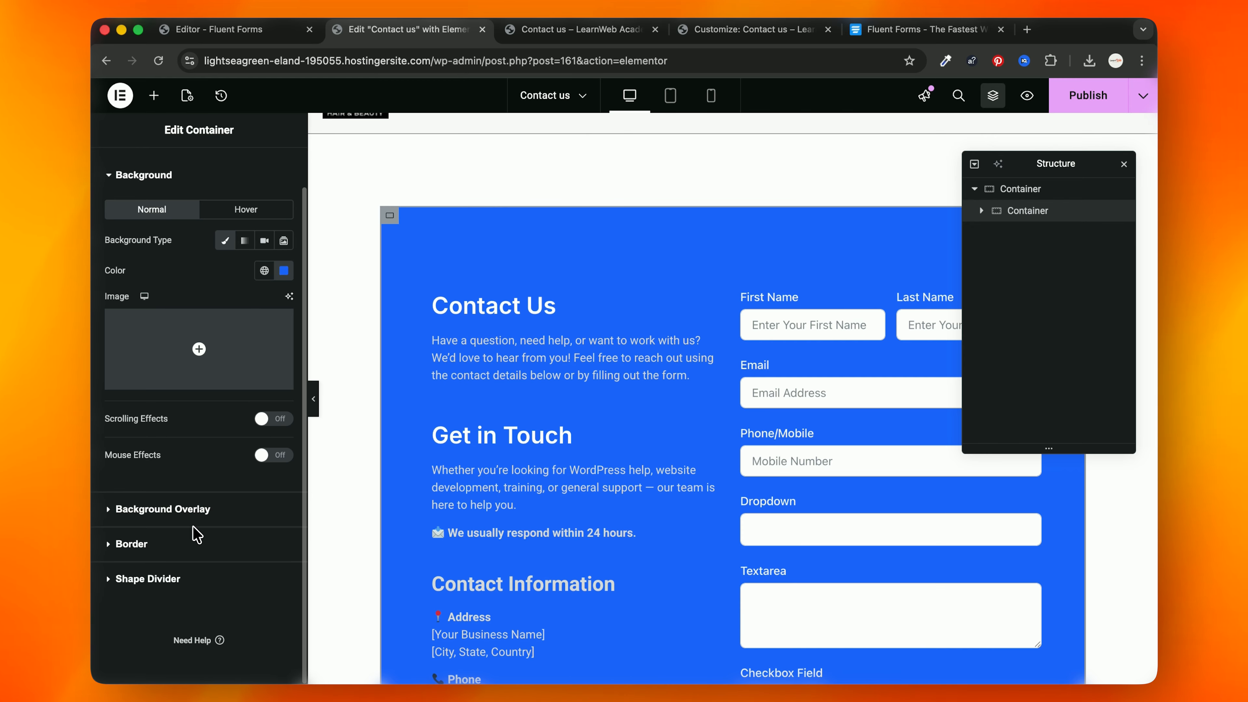
left_click(185, 535)
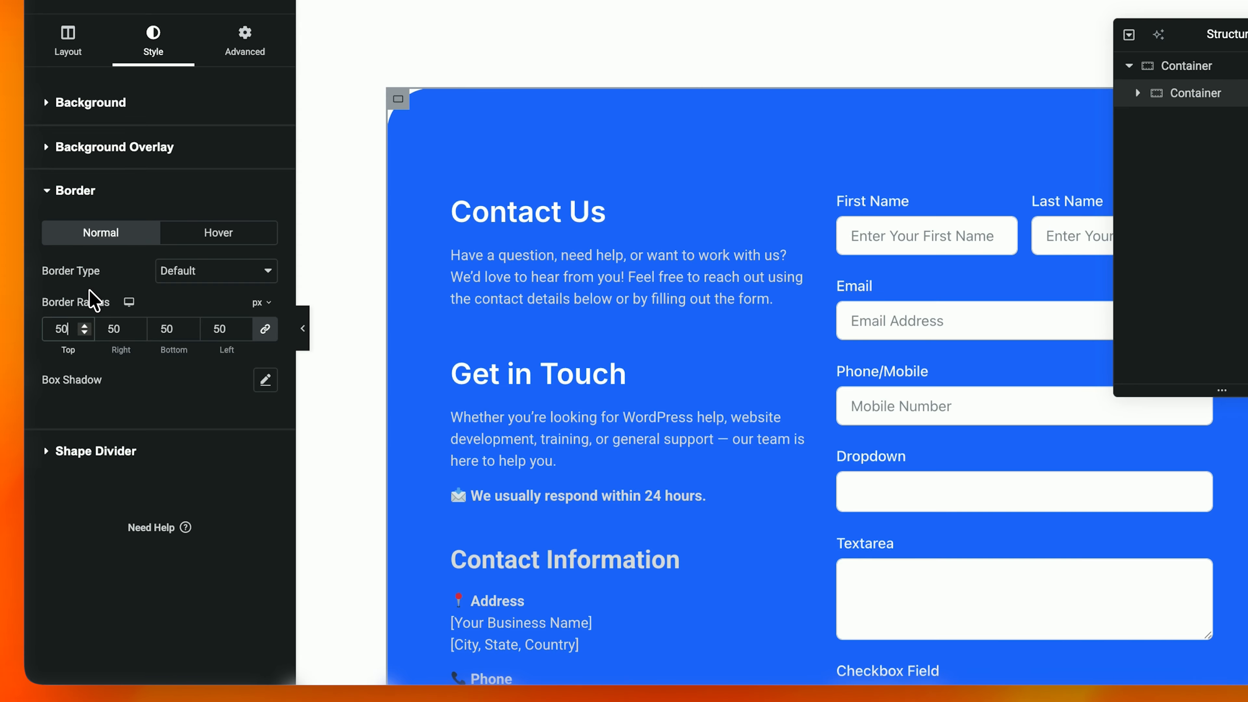
type("30")
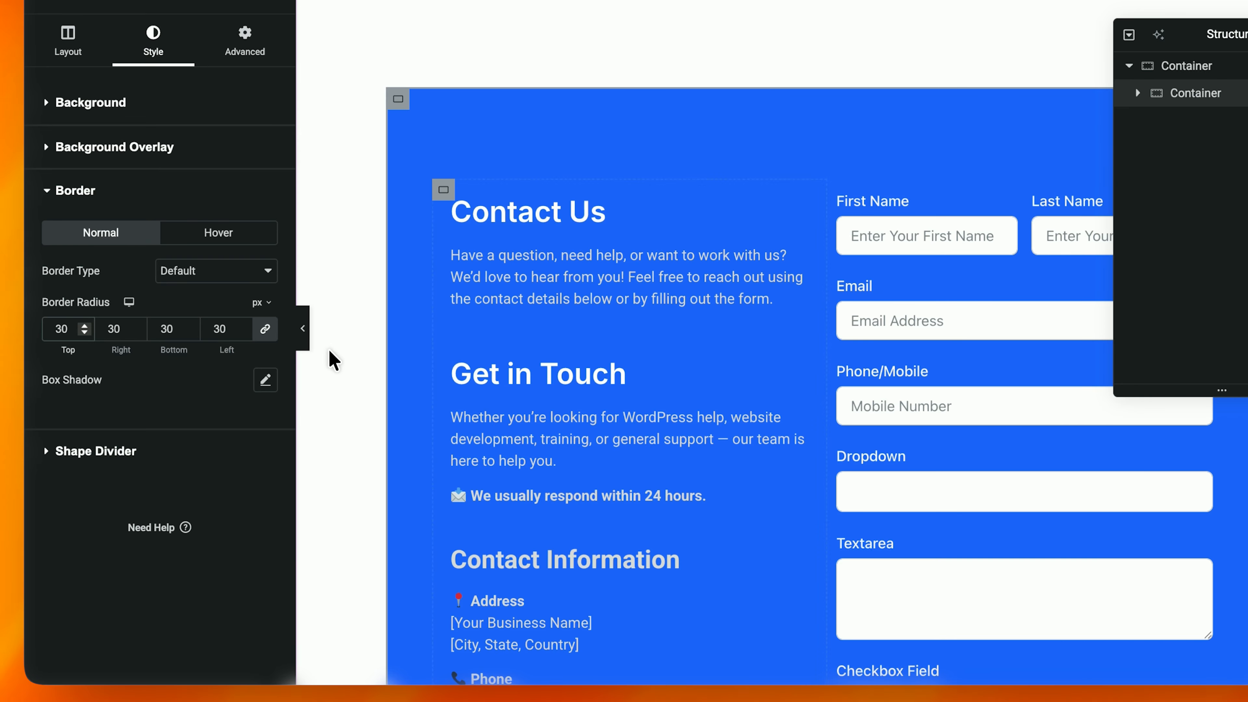
scroll(443, 403, "down", 5)
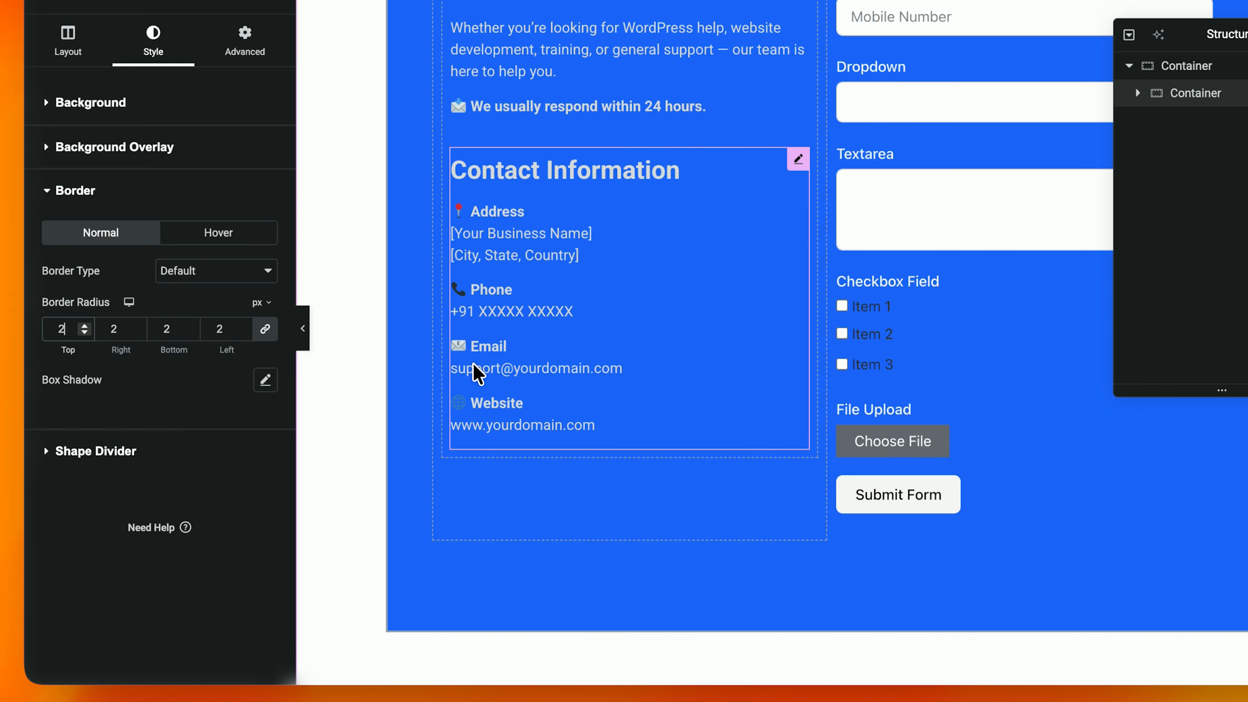
scroll(731, 337, "up", 7)
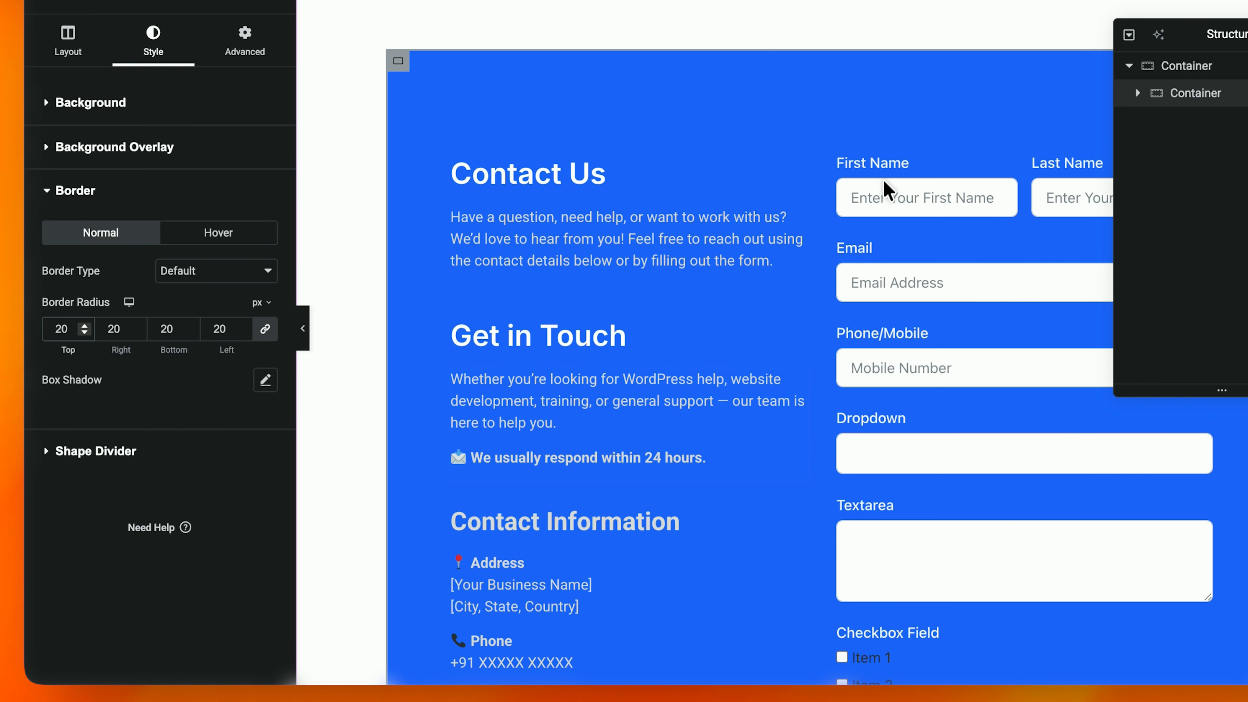
left_click(668, 103)
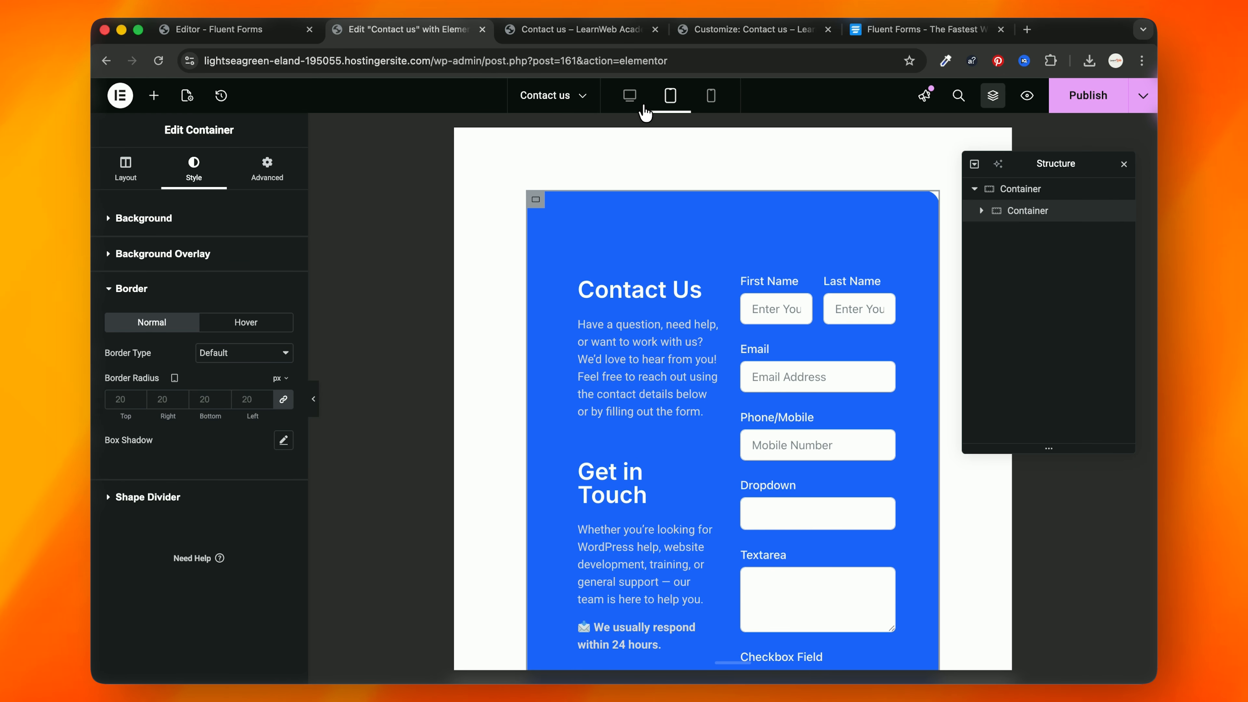
scroll(683, 258, "down", 2)
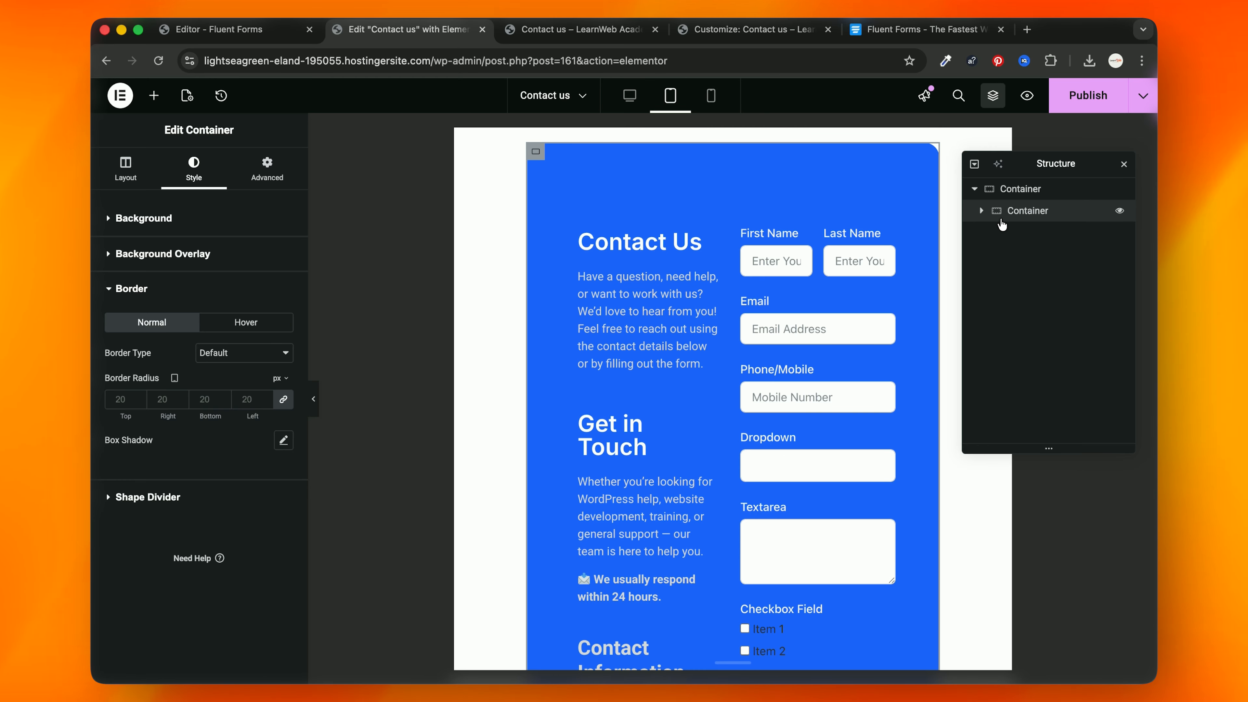
Step: Set the outer container's padding to 50 px on tablet and 20 px on mobile
left_click(983, 211)
left_click(991, 218)
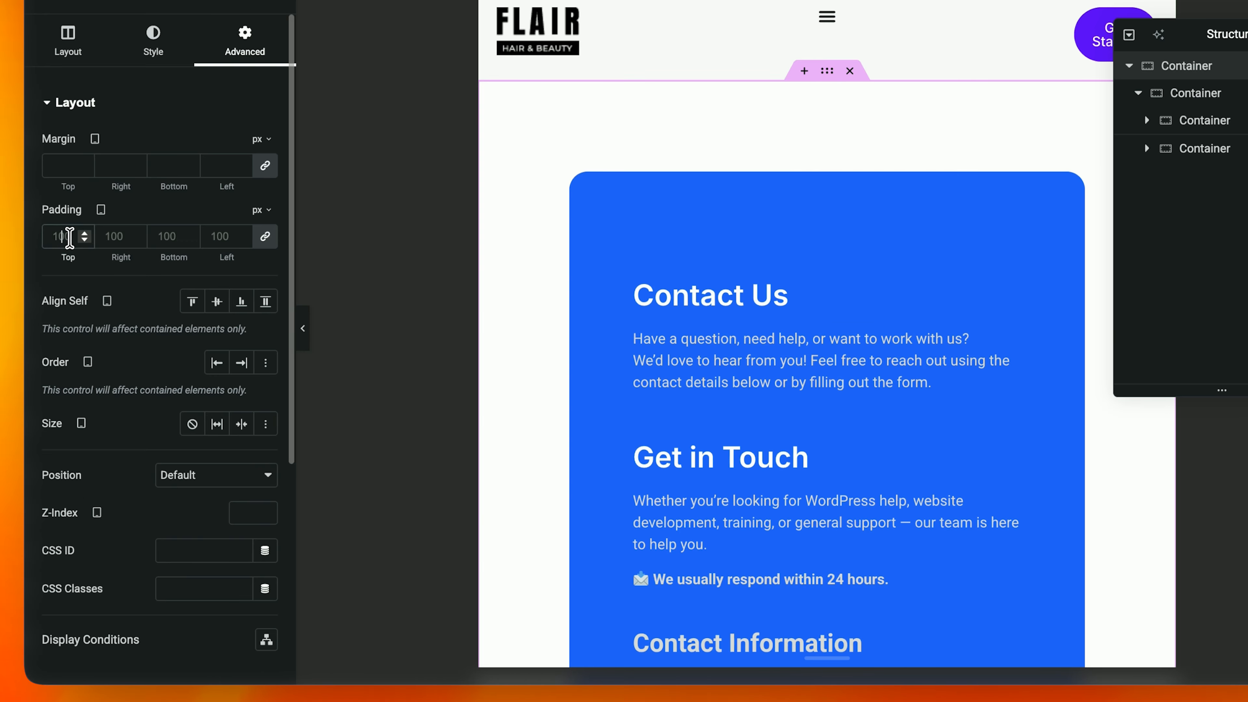
left_click(69, 238)
type("50")
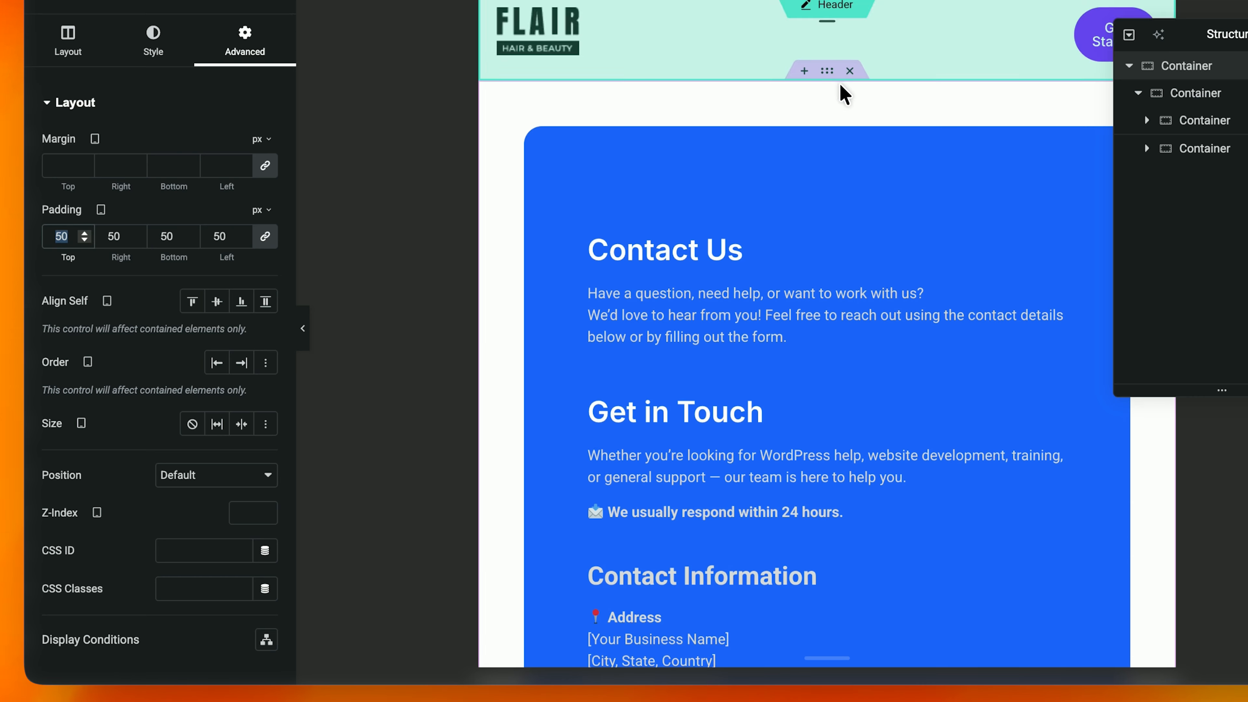
left_click(742, 1)
left_click(805, 1)
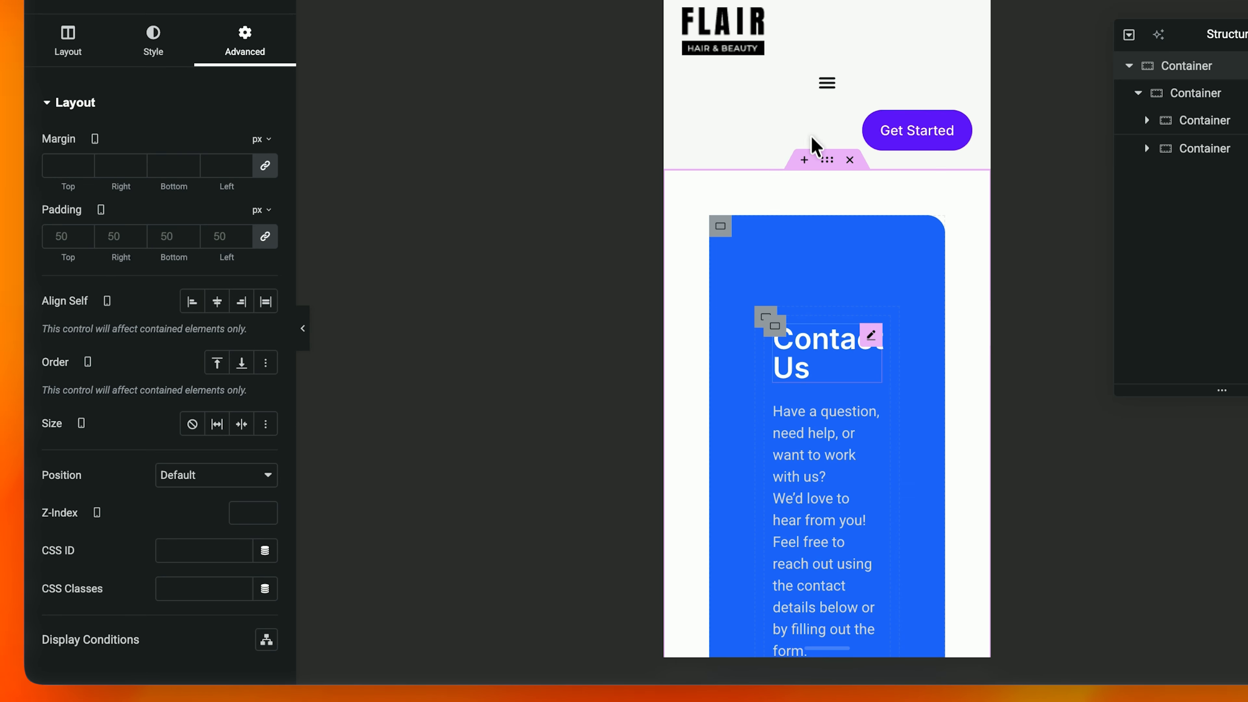
scroll(830, 339, "down", 2)
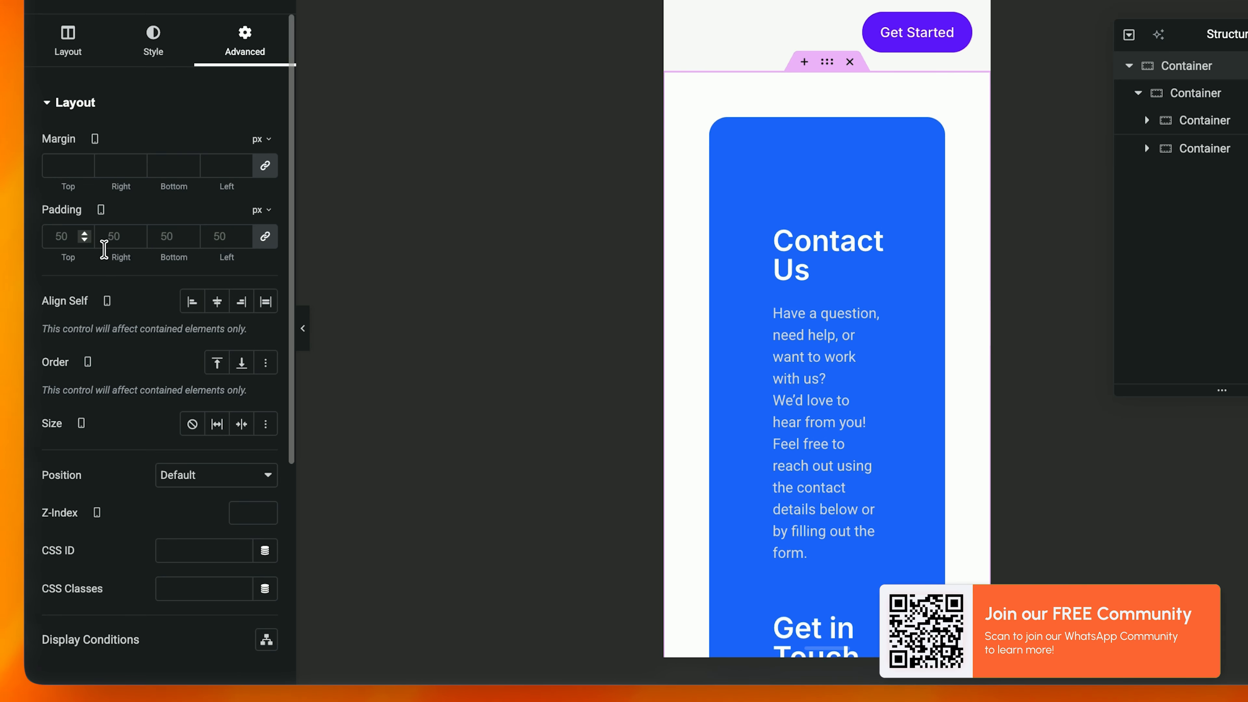
left_click(69, 237)
type("20")
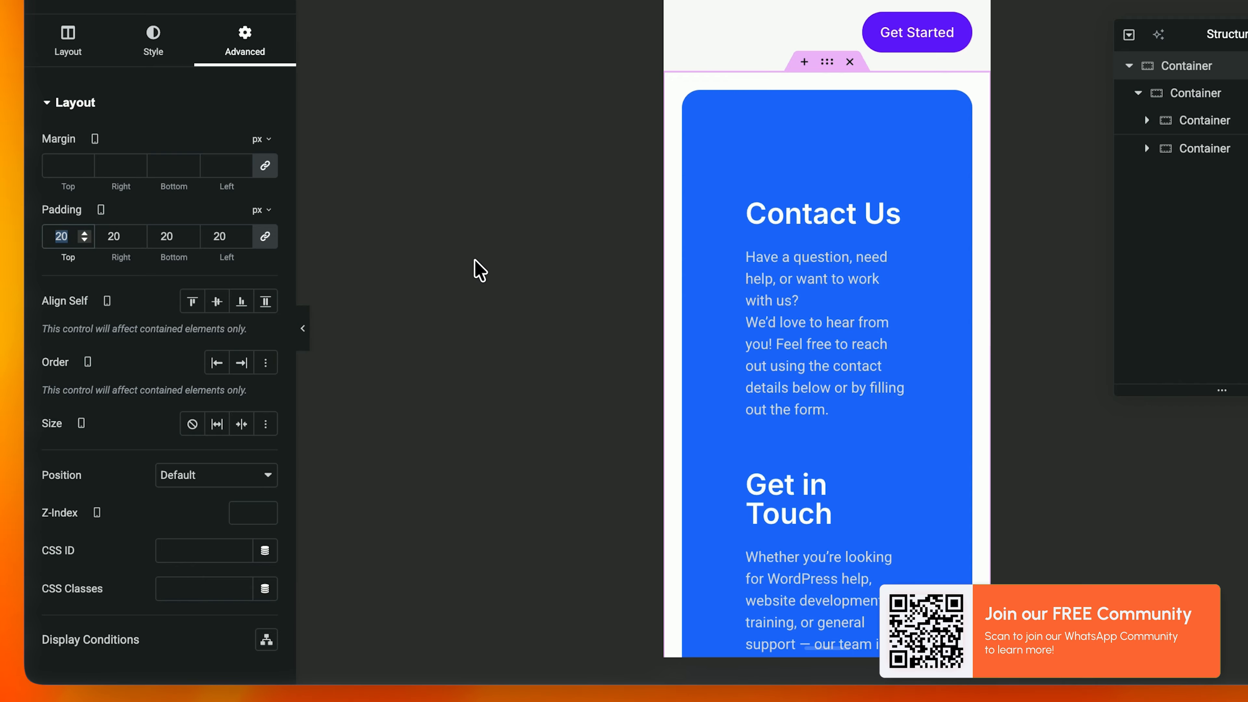
scroll(772, 301, "down", 5)
scroll(772, 304, "up", 3)
scroll(757, 84, "up", 2)
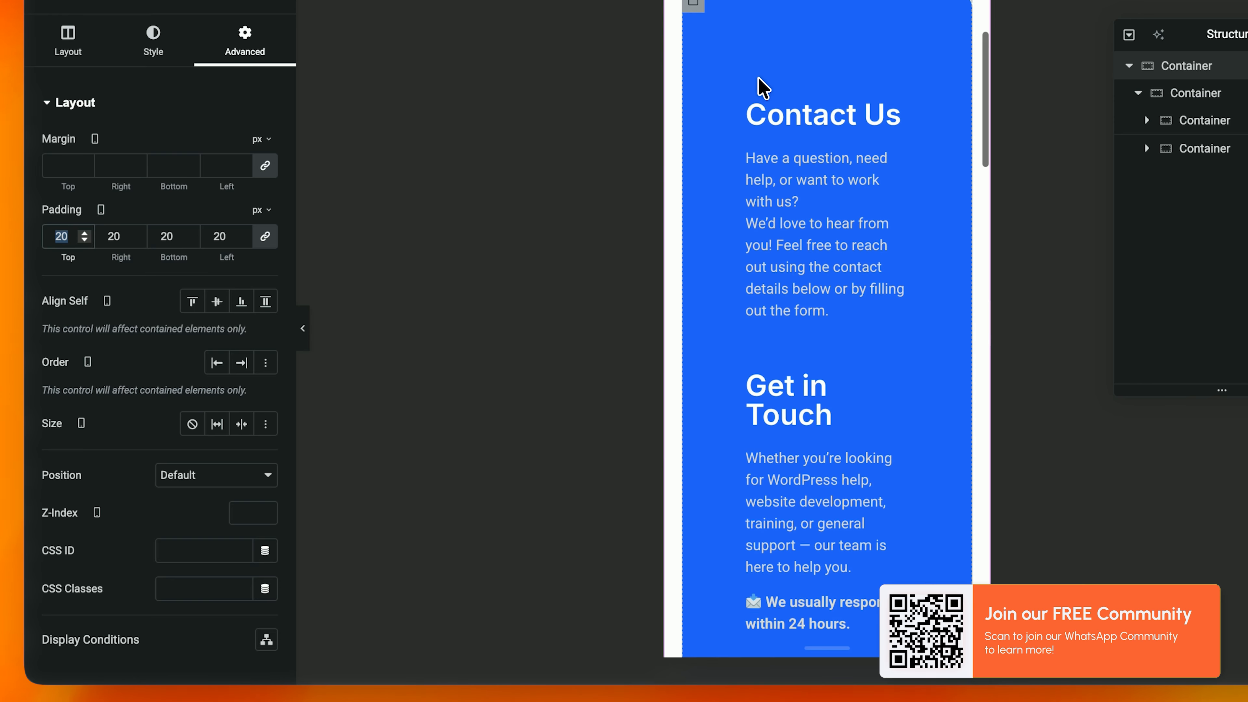
Step: Set the blue card's linked mobile padding to 20 px
left_click(693, 70)
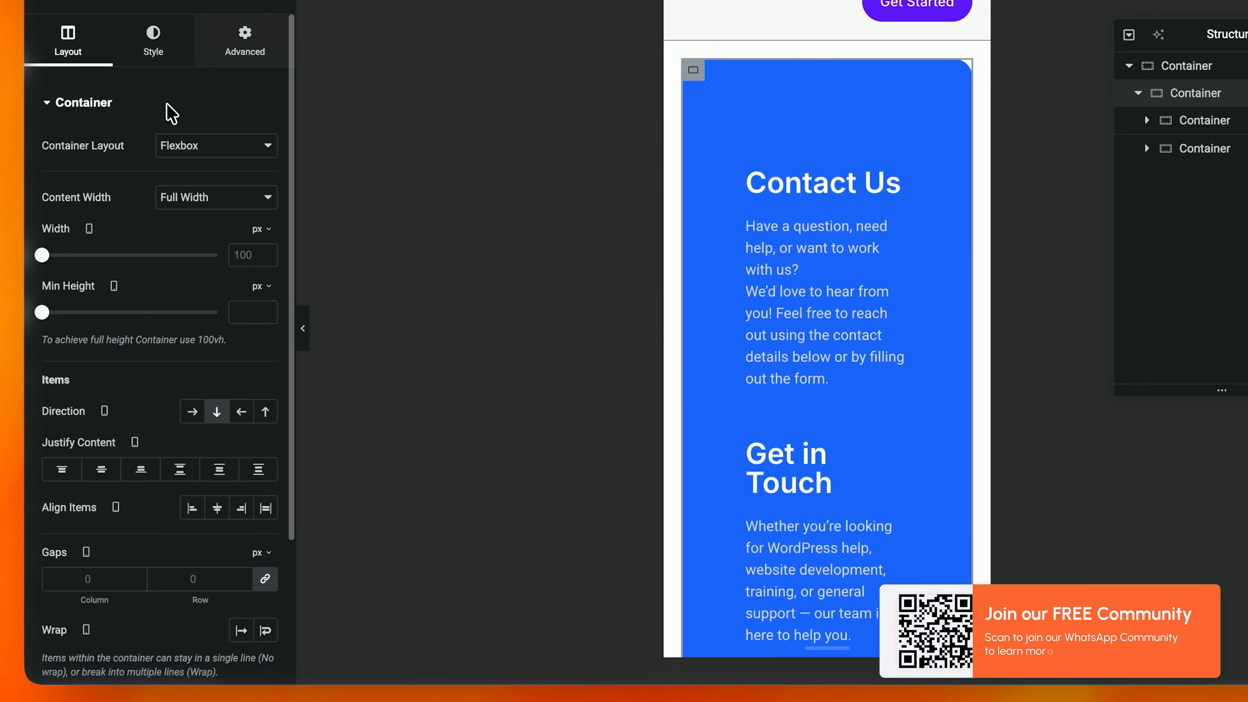
left_click(246, 40)
left_click(89, 237)
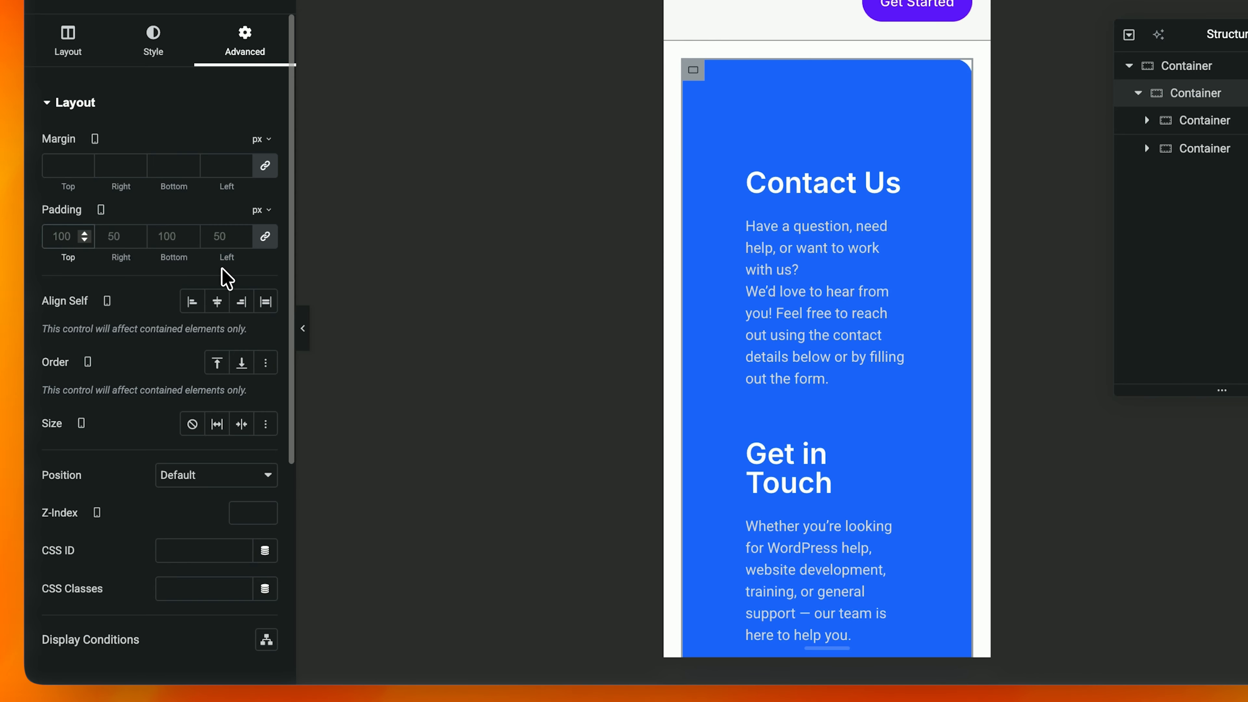
type("50")
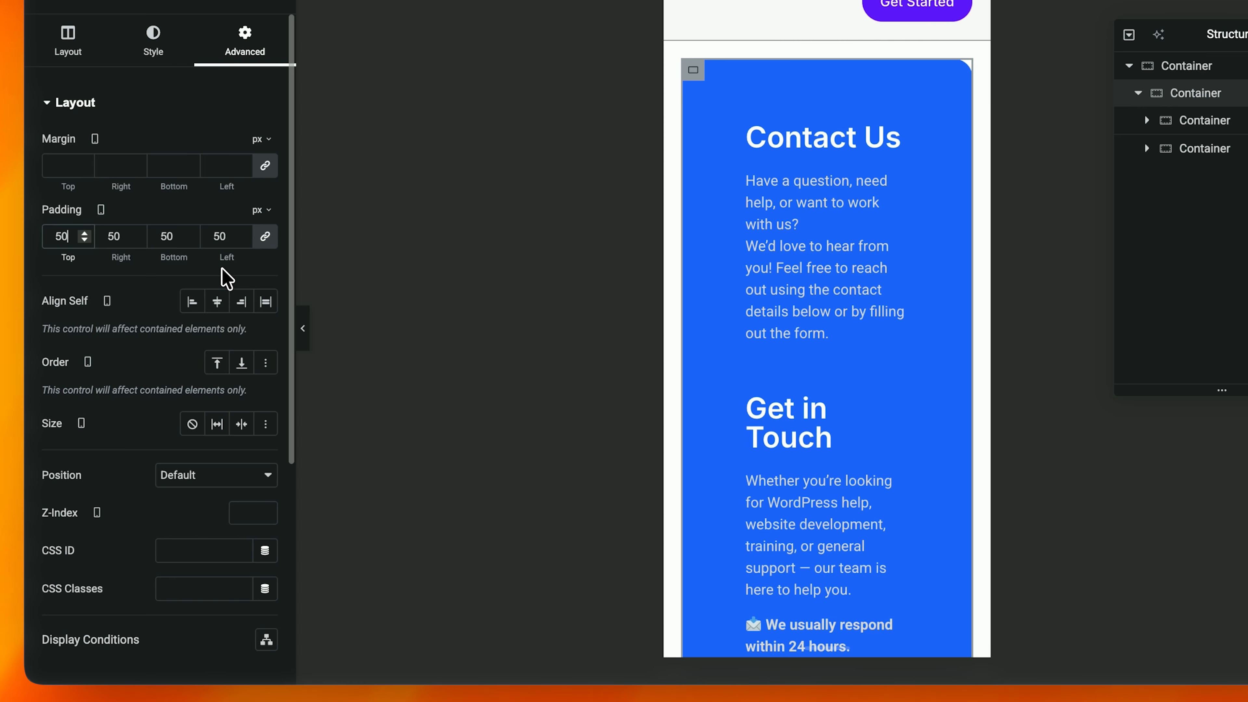
type("20")
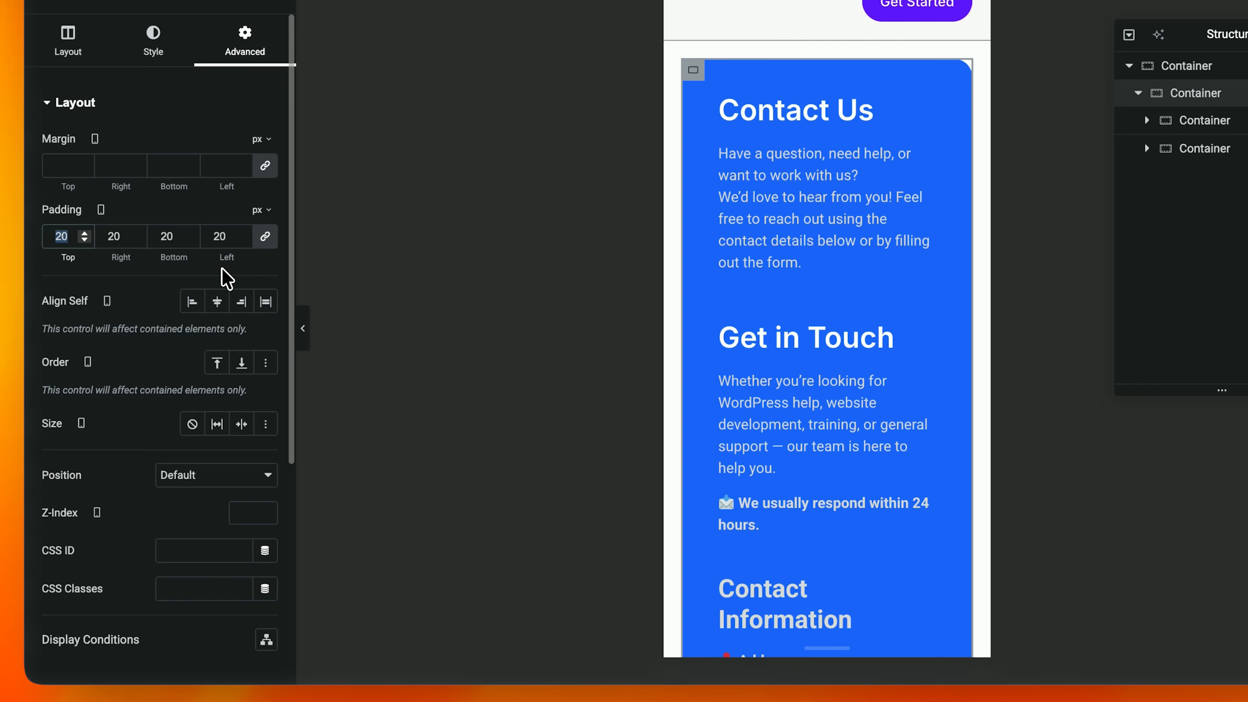
scroll(785, 340, "down", 10)
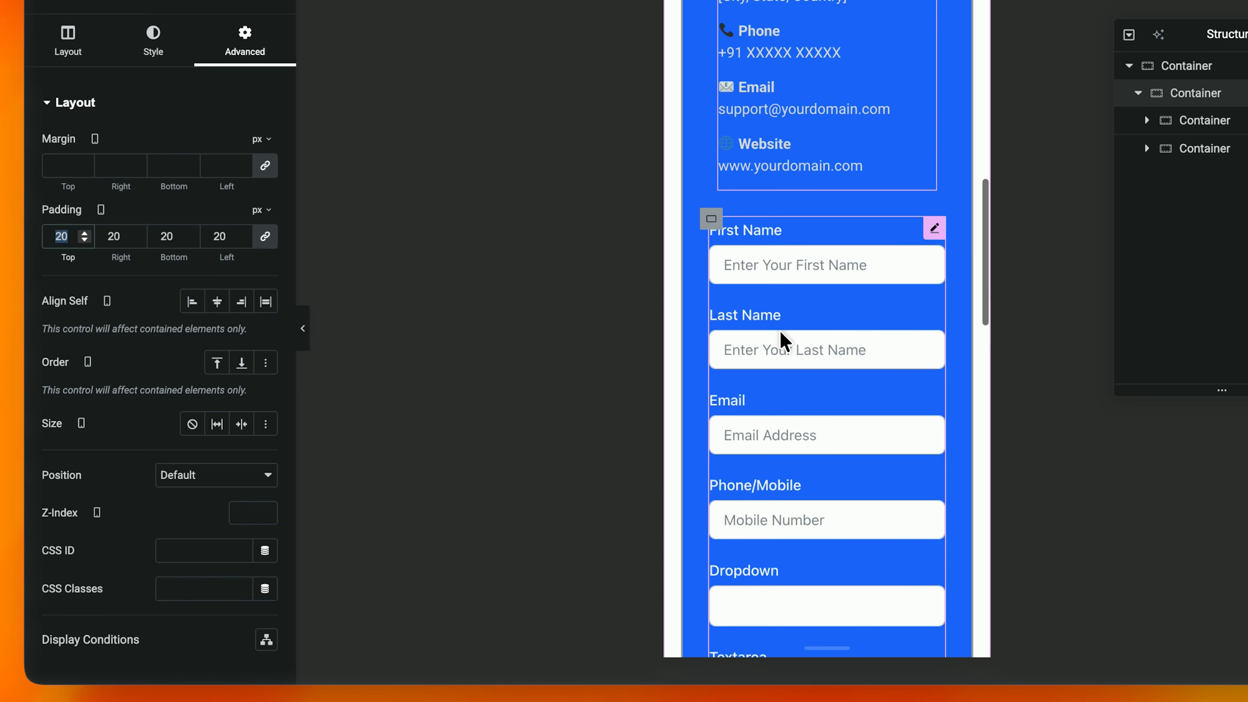
scroll(783, 340, "down", 10)
scroll(783, 339, "up", 4)
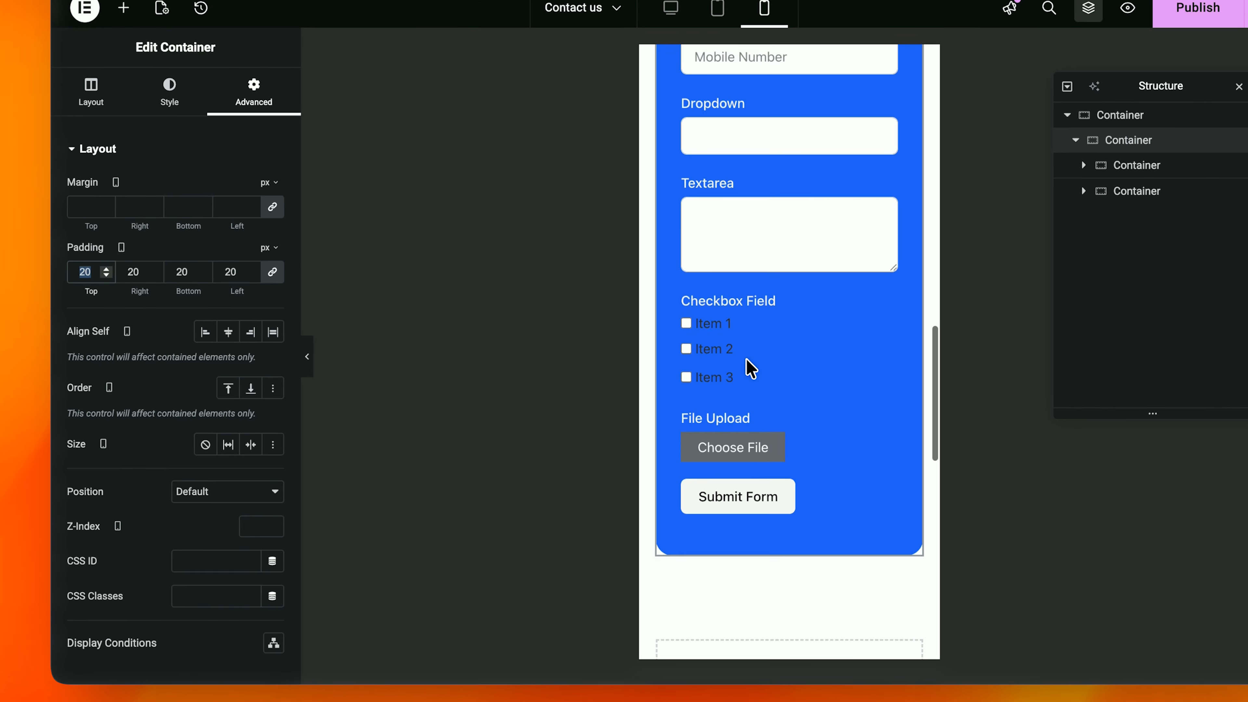
scroll(751, 368, "up", 15)
Step: Check the tablet and desktop previews, then close the Structure panel
left_click(717, 8)
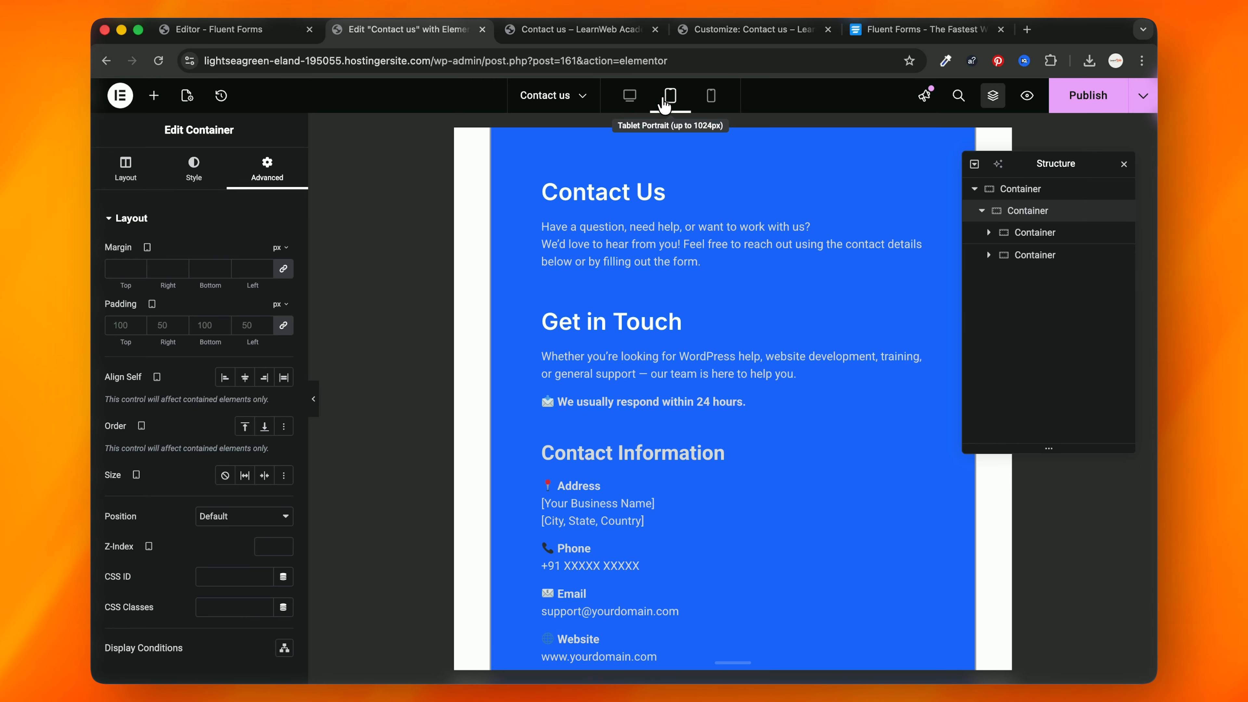
left_click(629, 95)
scroll(590, 381, "down", 5)
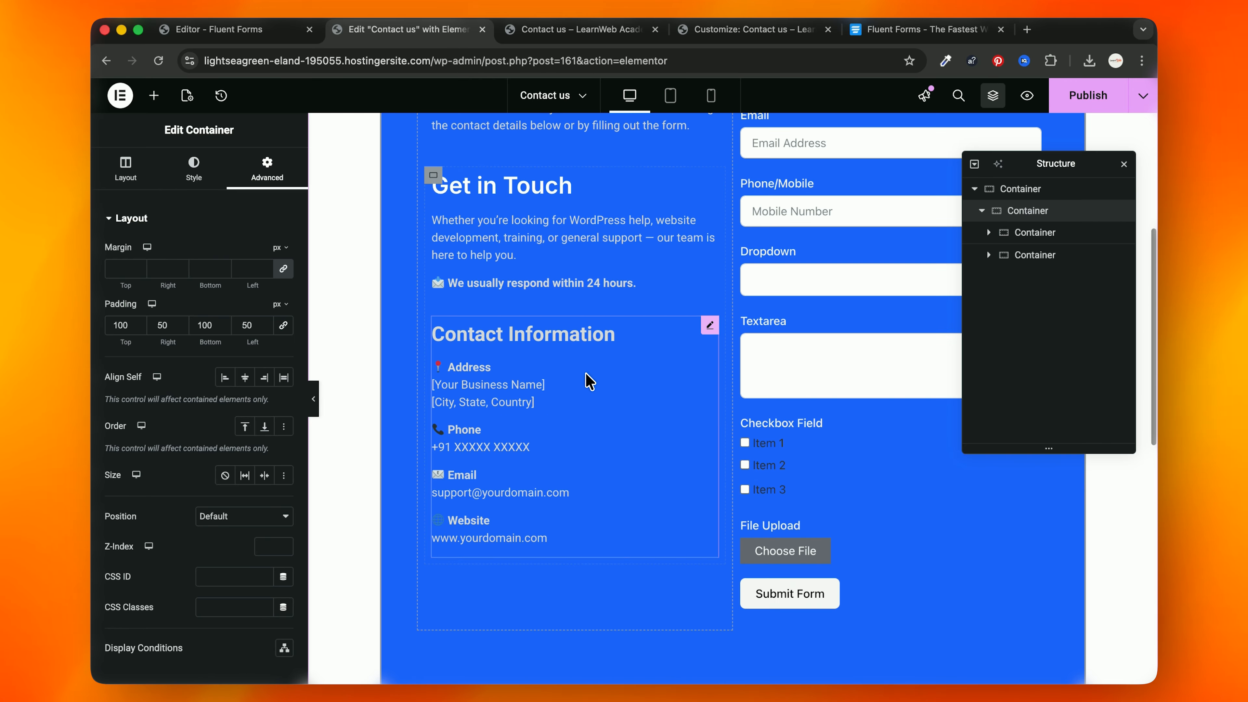
scroll(590, 381, "down", 4)
left_click(1124, 164)
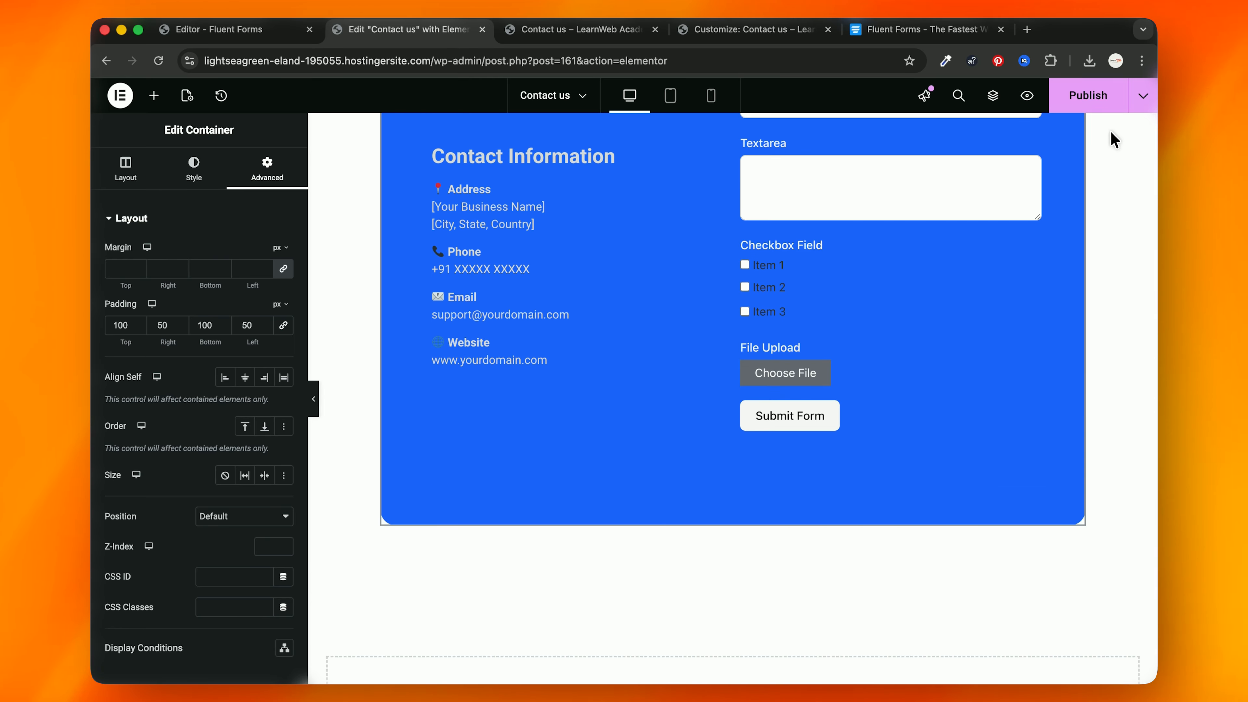
Step: Scroll through the live Contact page preview to check the rounded blue card
left_click(580, 29)
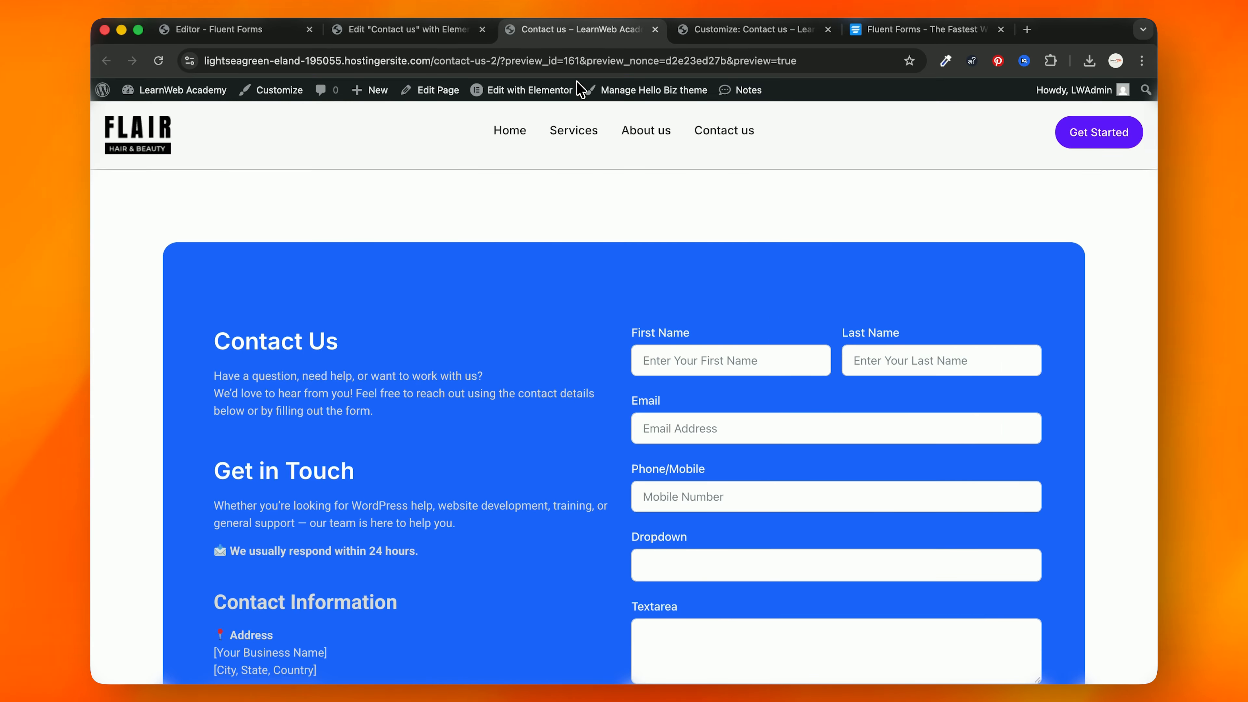
scroll(495, 311, "down", 5)
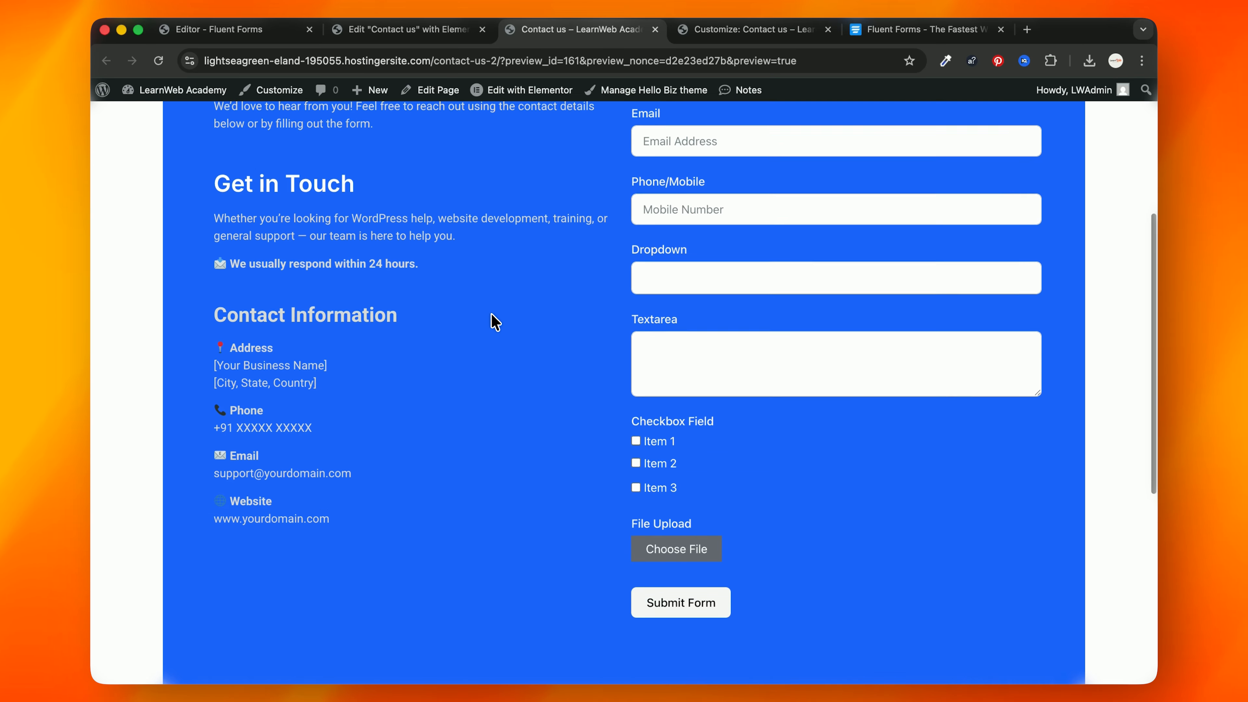
scroll(494, 323, "down", 3)
scroll(494, 323, "up", 8)
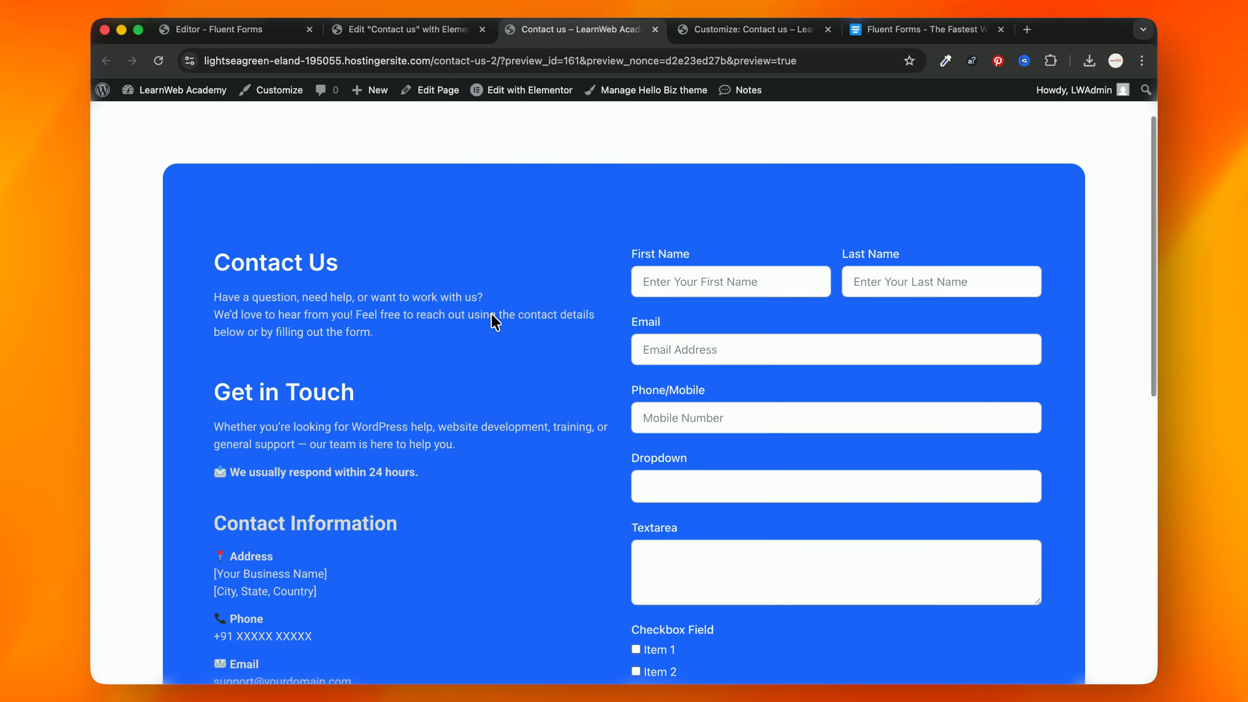
scroll(495, 320, "down", 4)
scroll(614, 384, "down", 3)
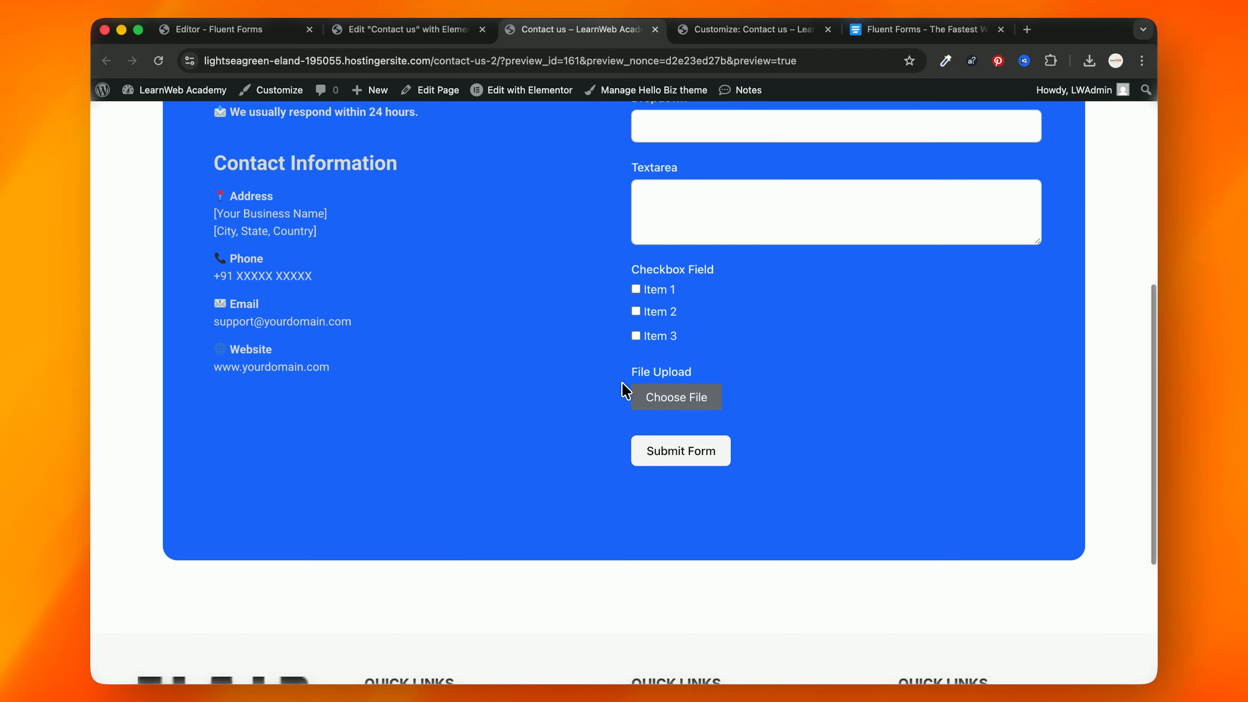
scroll(625, 391, "down", 2)
scroll(624, 389, "up", 7)
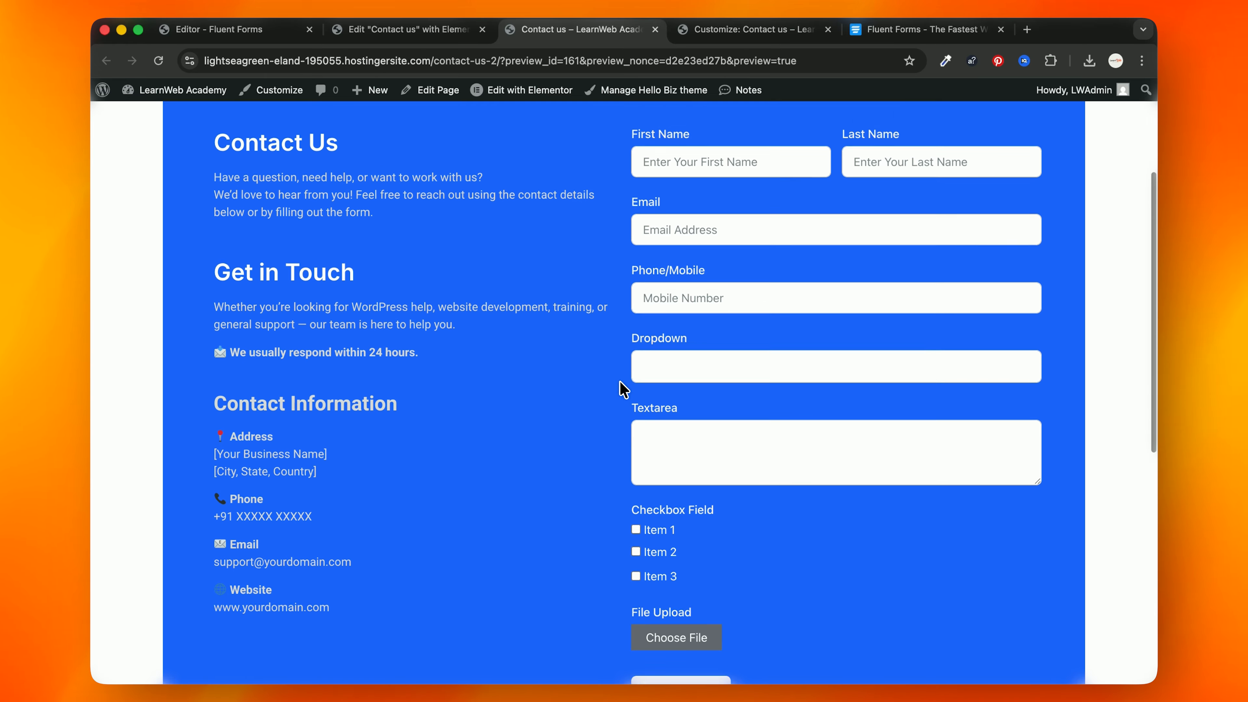
scroll(624, 389, "up", 2)
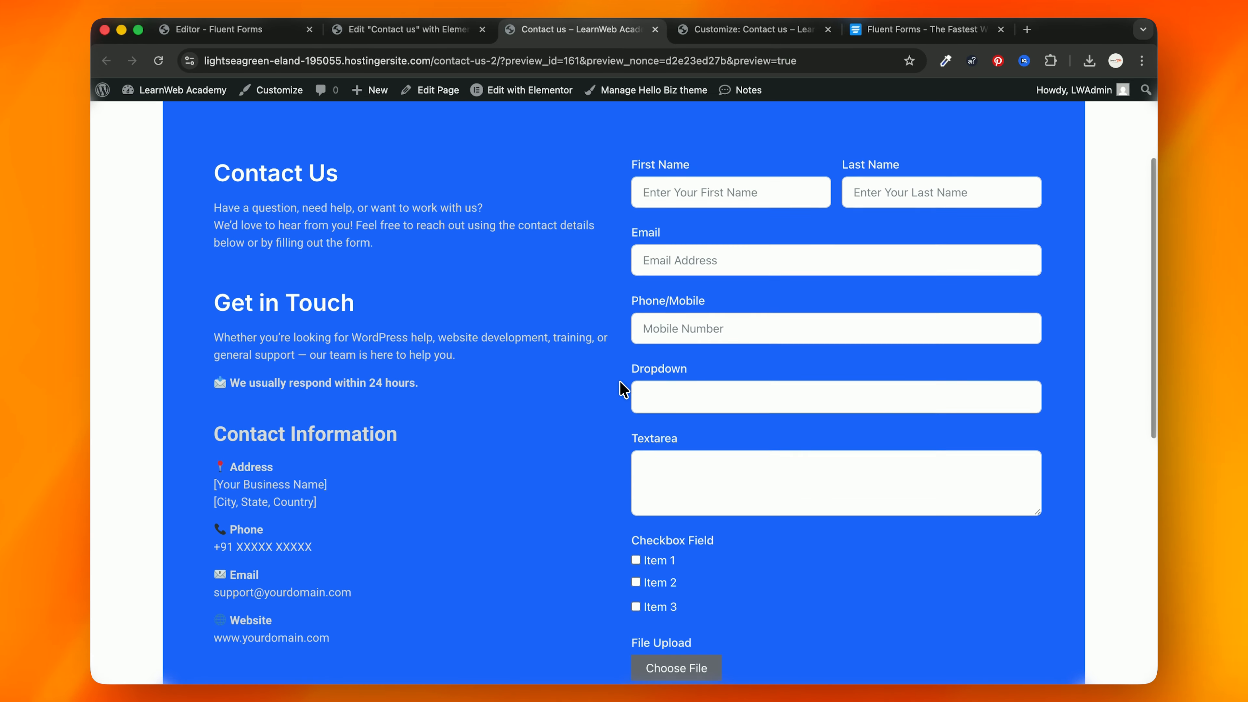
scroll(624, 389, "down", 1)
scroll(624, 390, "down", 3)
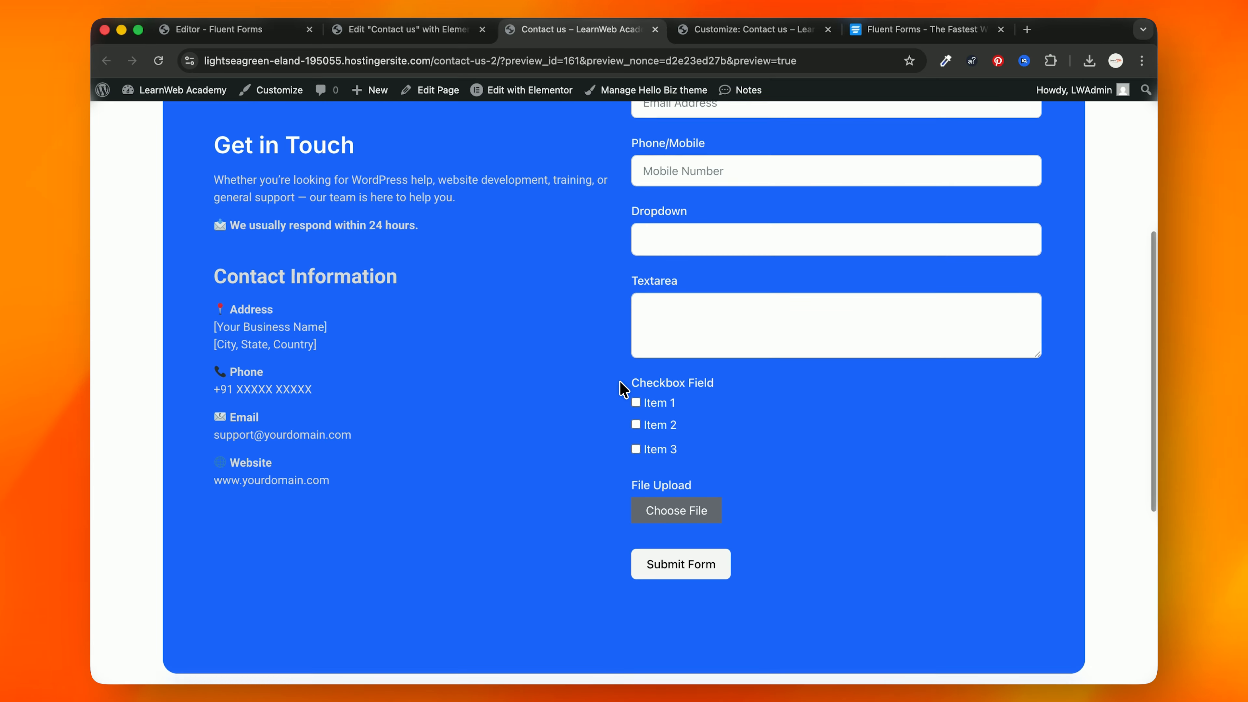
scroll(624, 390, "up", 5)
Step: Go back to Elementor, then over to the Fluent Forms editor for the contact form
left_click(403, 29)
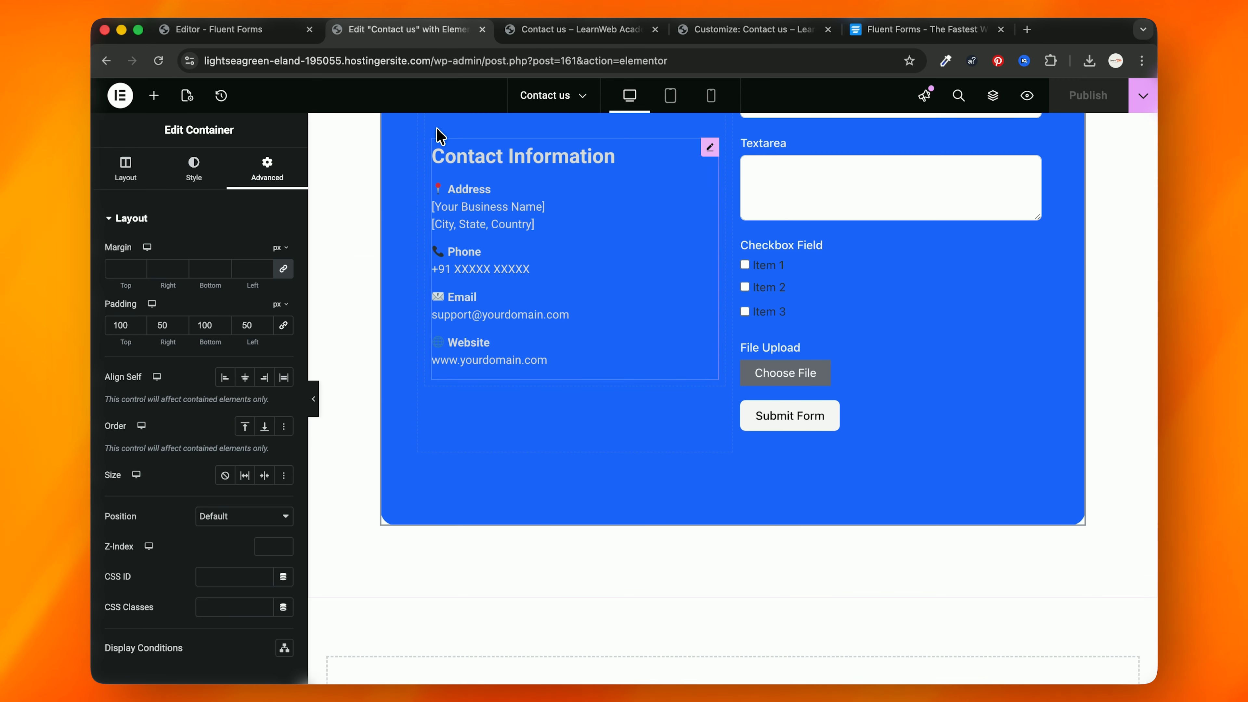
scroll(438, 135, "up", 10)
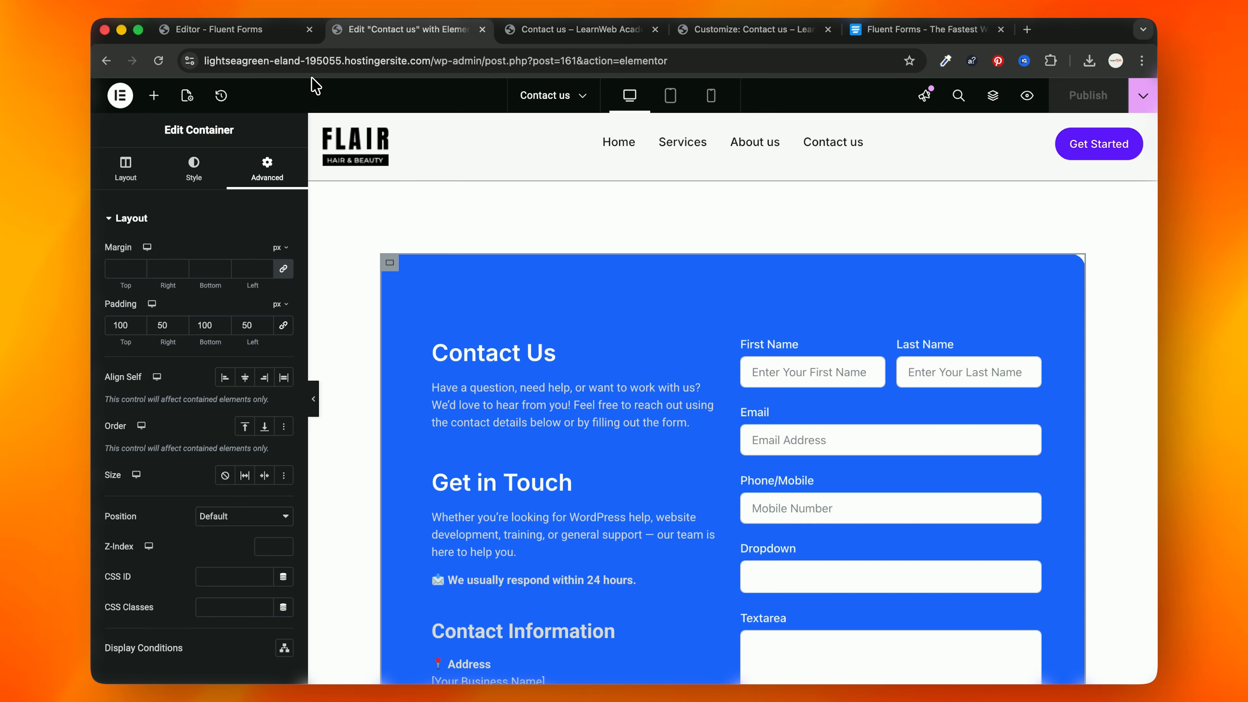
left_click(248, 29)
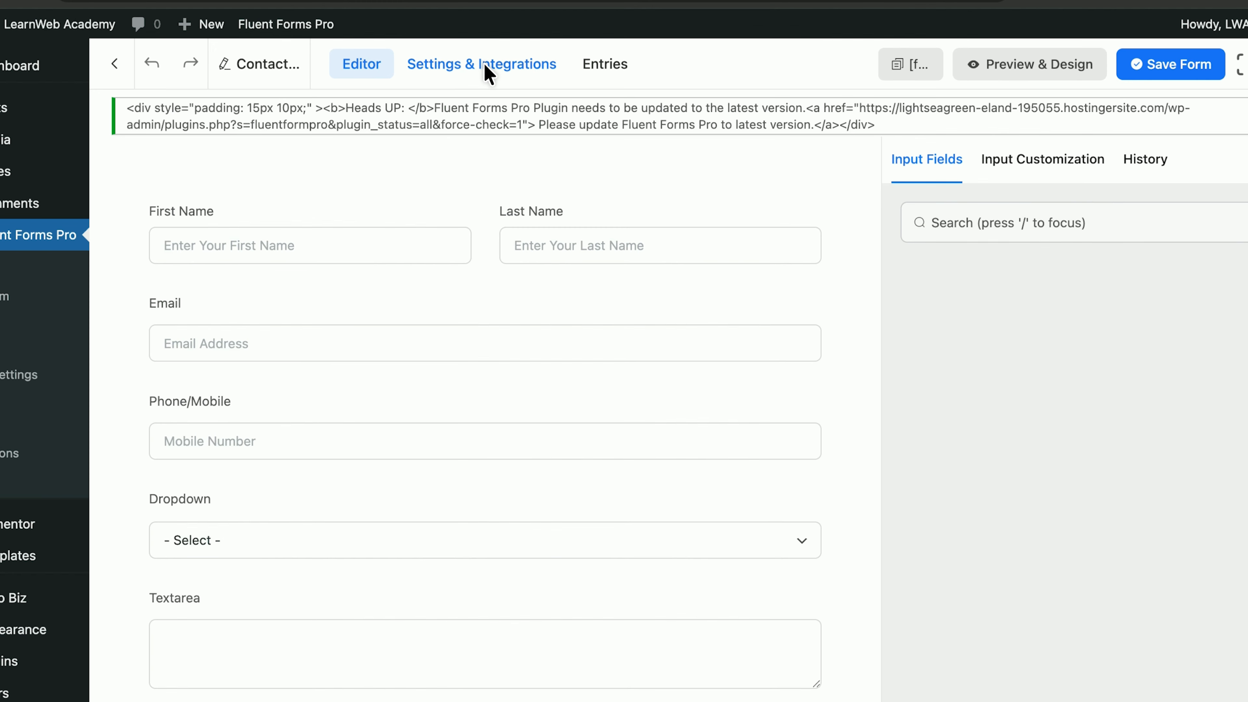
Step: Add a new email notification named 'Contact us Form Notifications' under Email Notifications
left_click(521, 124)
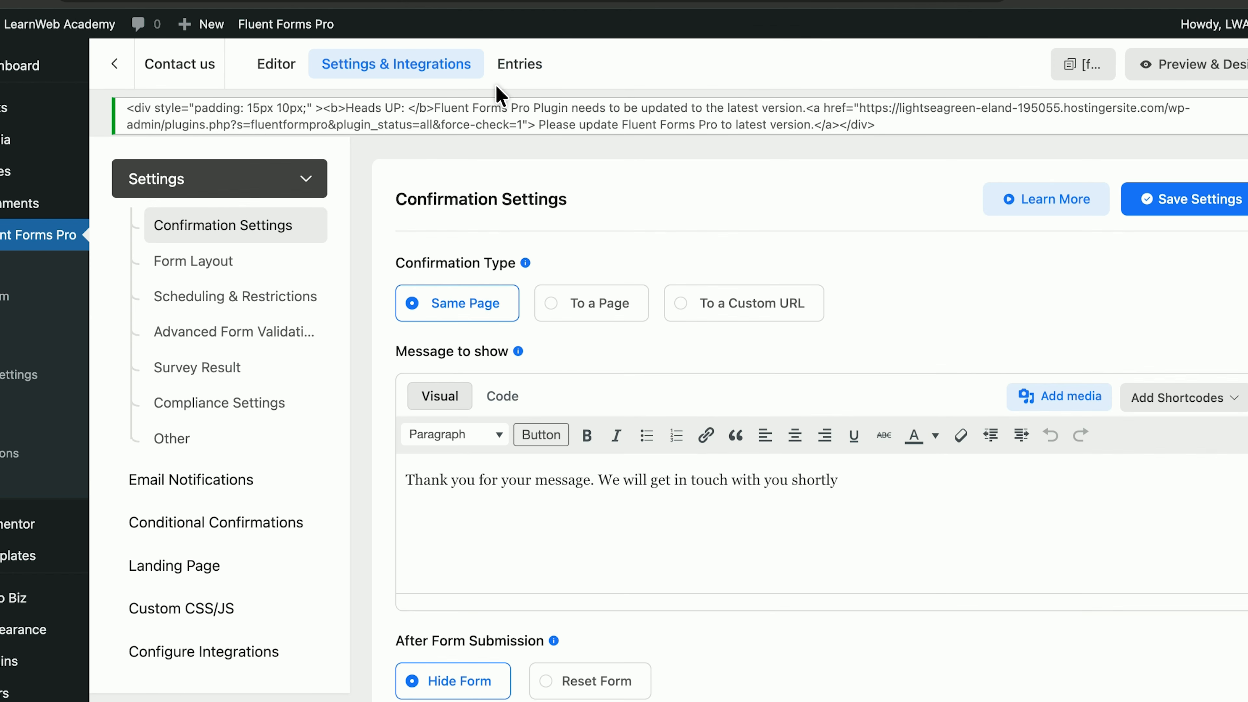
scroll(414, 325, "down", 7)
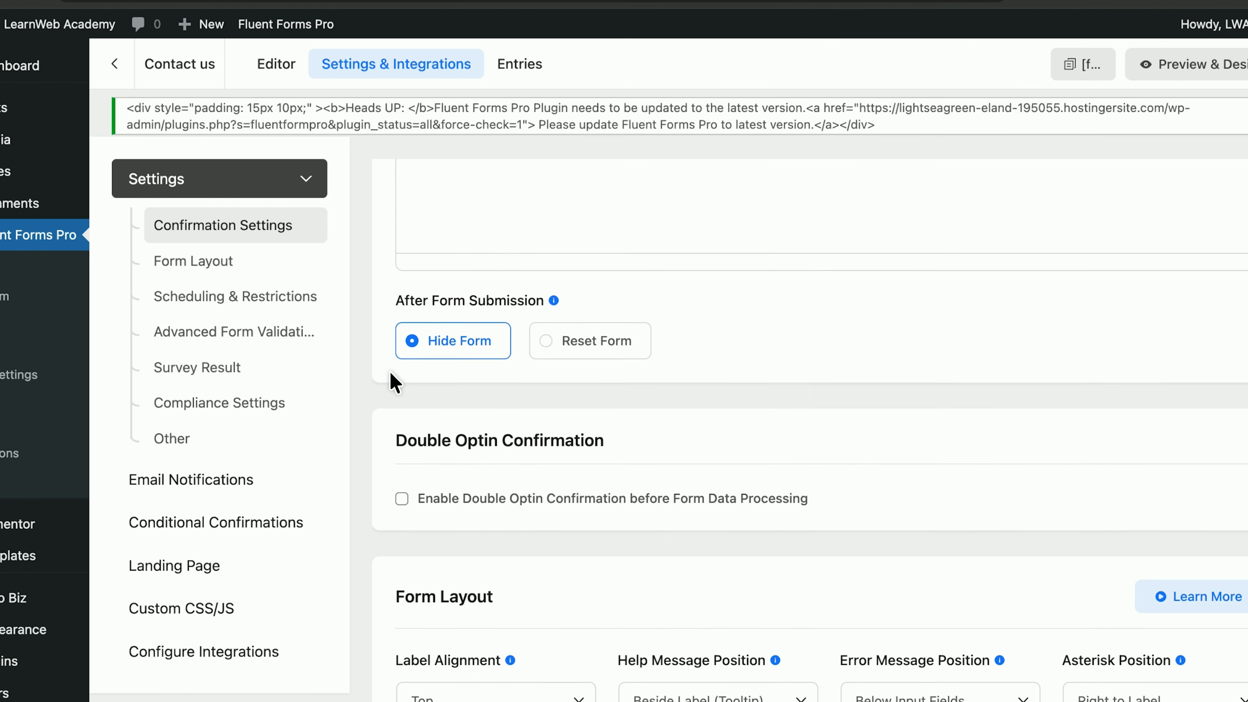
scroll(393, 381, "down", 15)
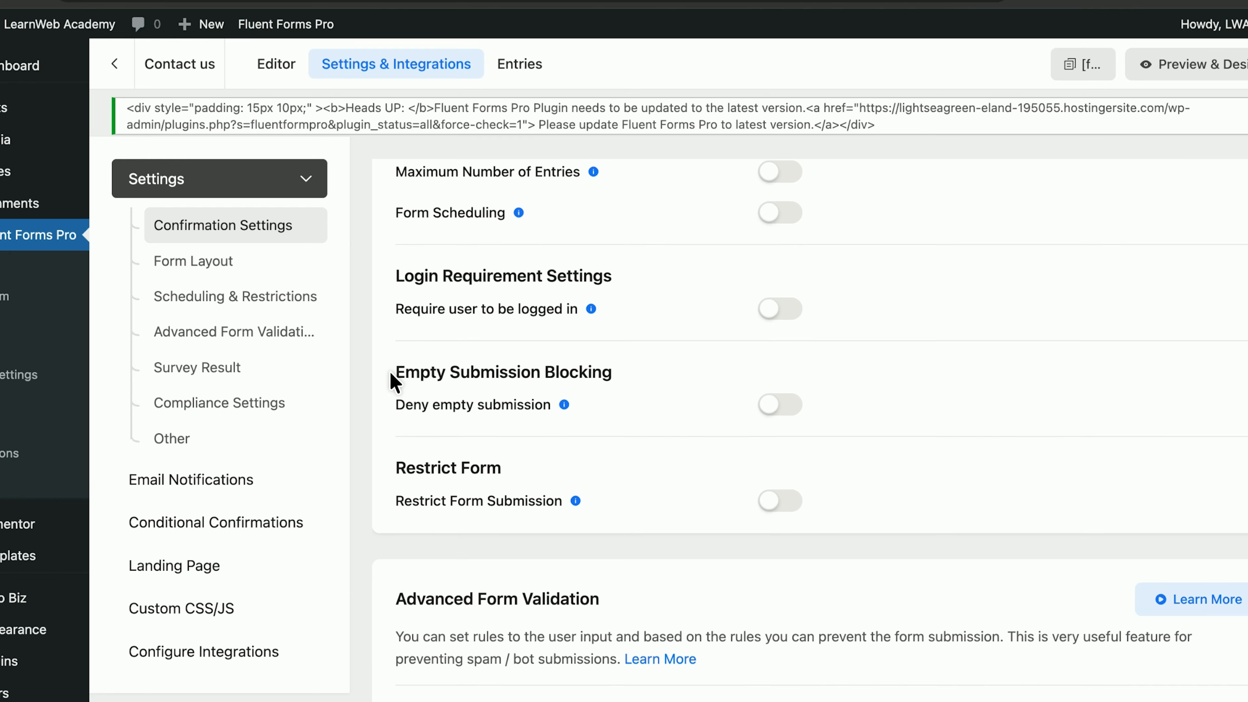
scroll(391, 376, "down", 3)
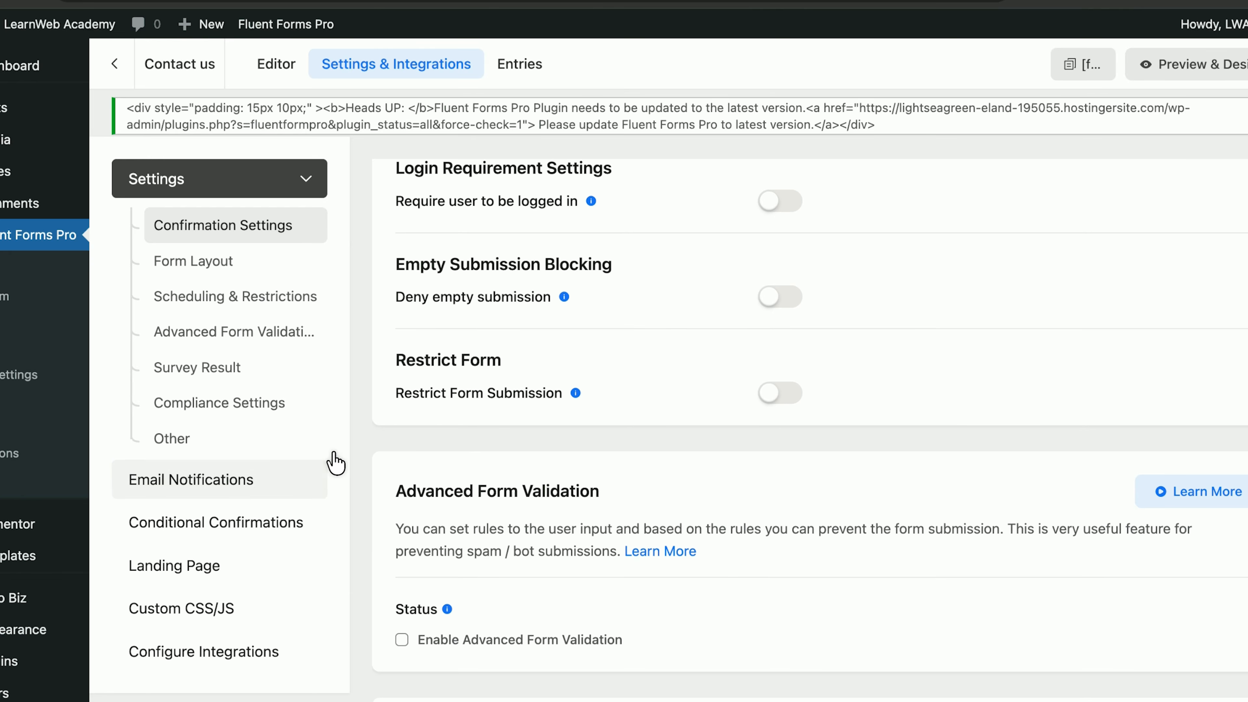
left_click(332, 467)
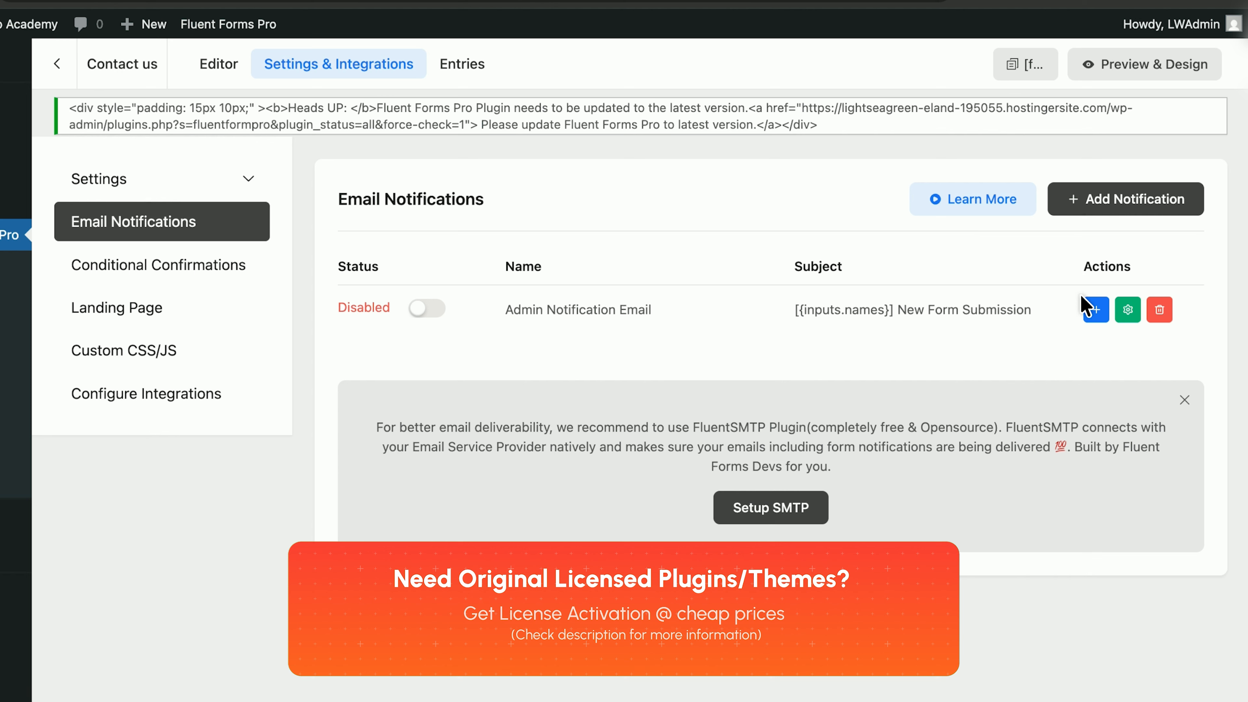
left_click(1109, 196)
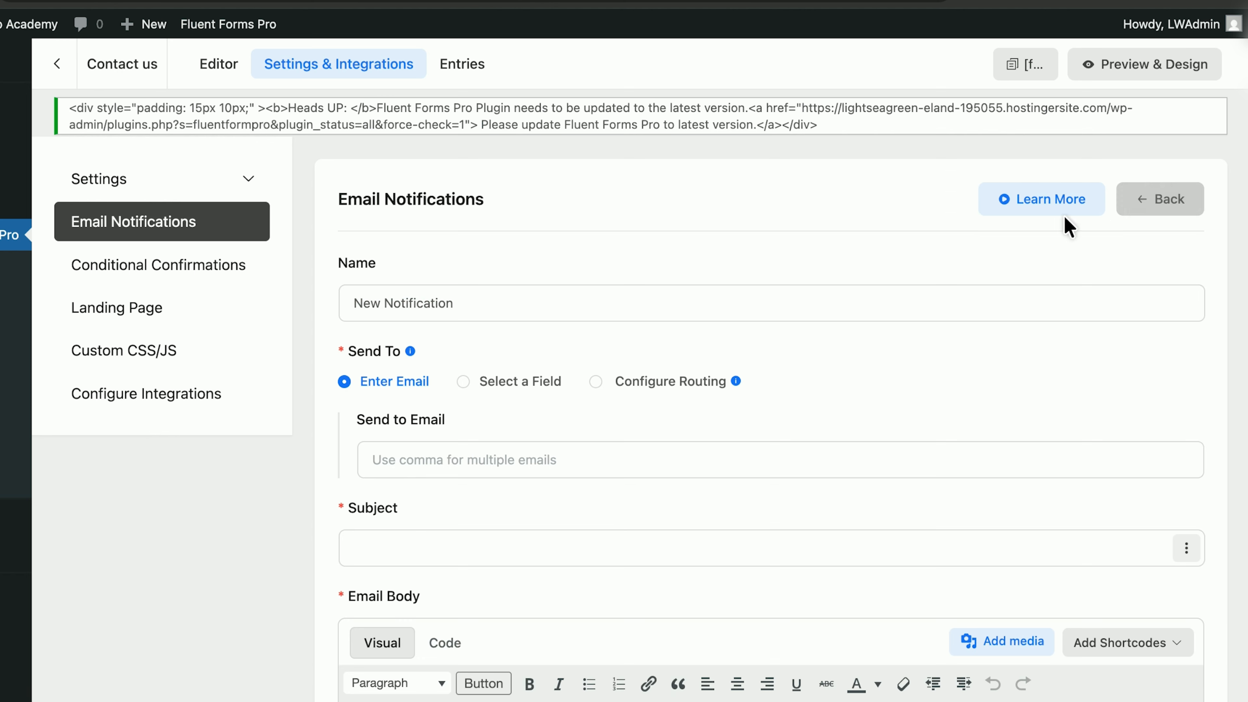
left_click(530, 319)
key("alt+shift+Left")
key("alt+shift+Left")
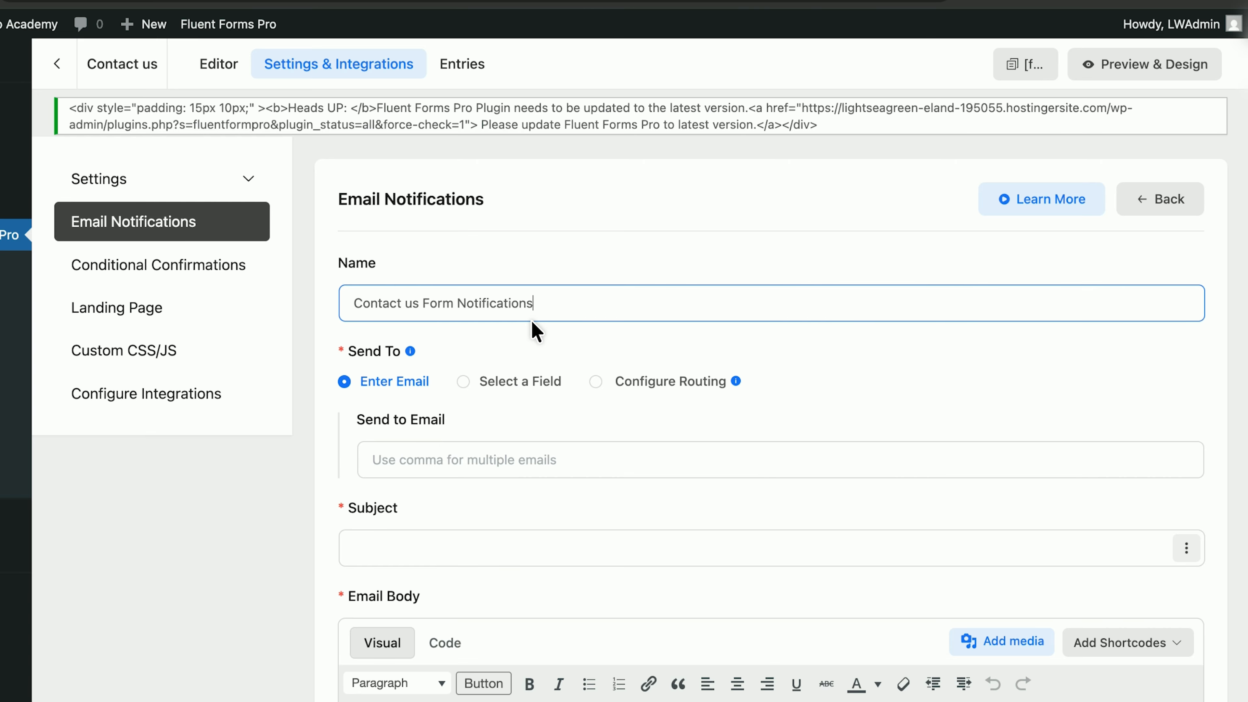
left_click(505, 459)
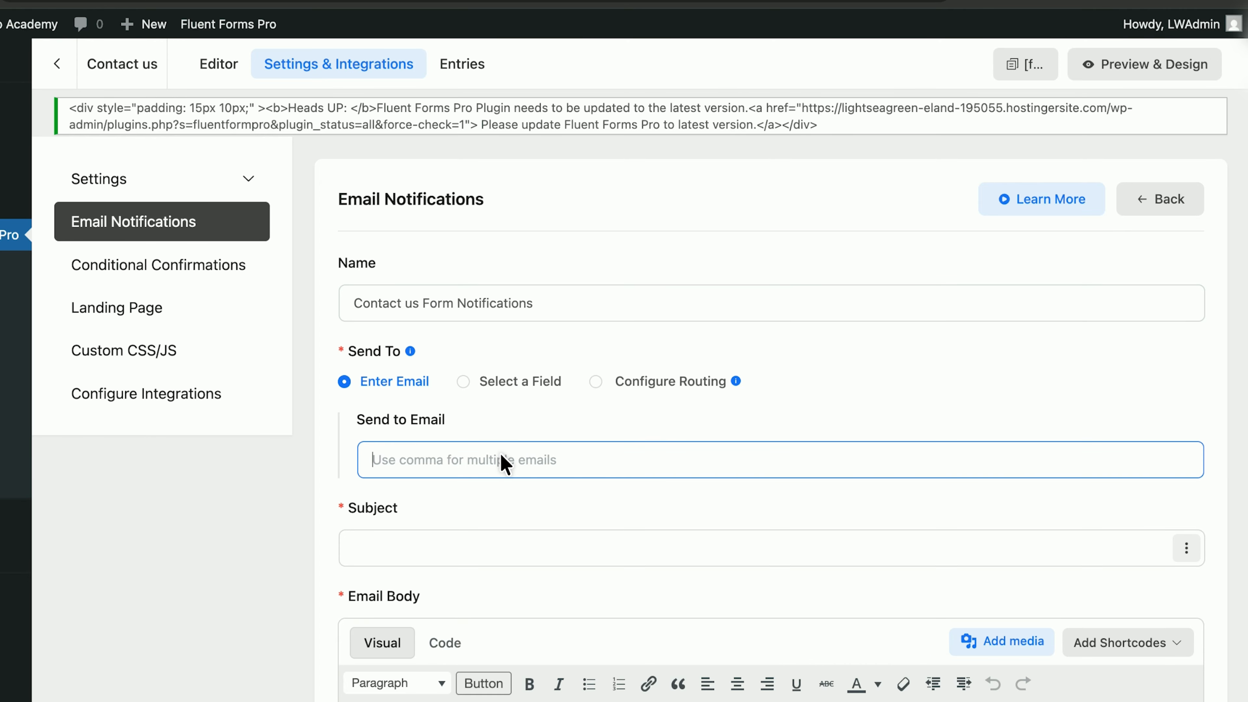
Step: Sign in to Hostinger Webmail in a new tab using the saved mailbox login
left_click(1027, 28)
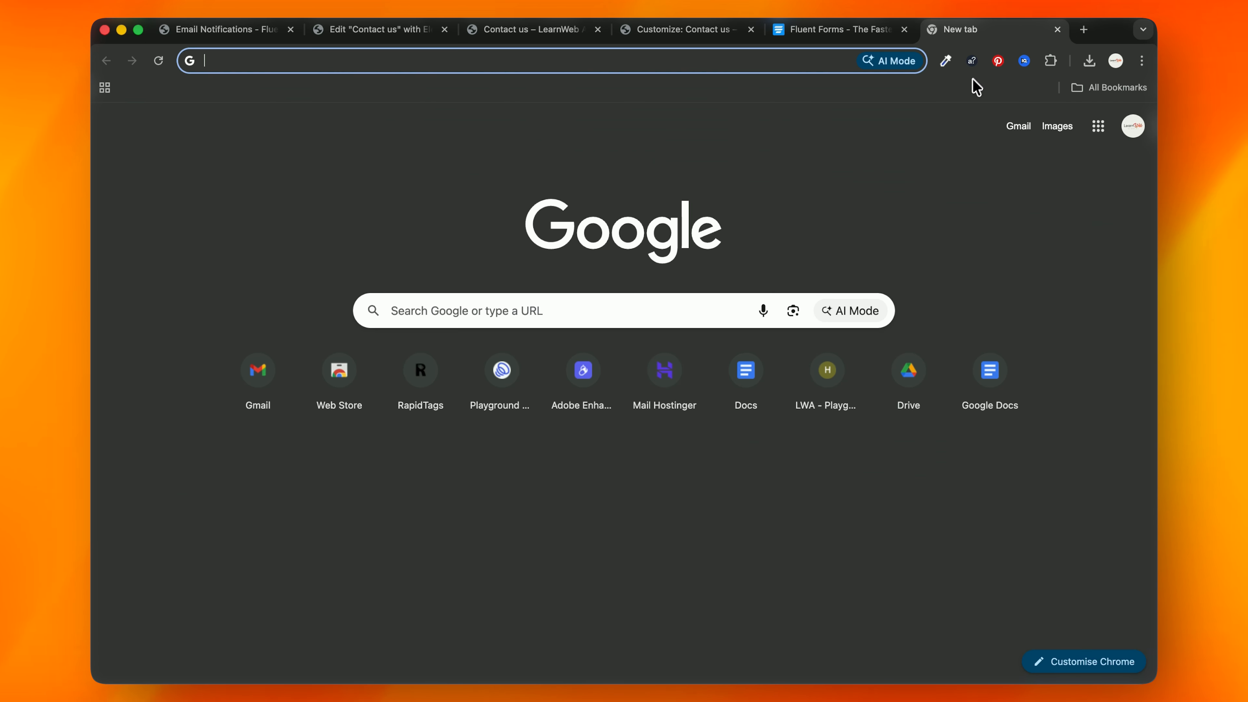
left_click(637, 369)
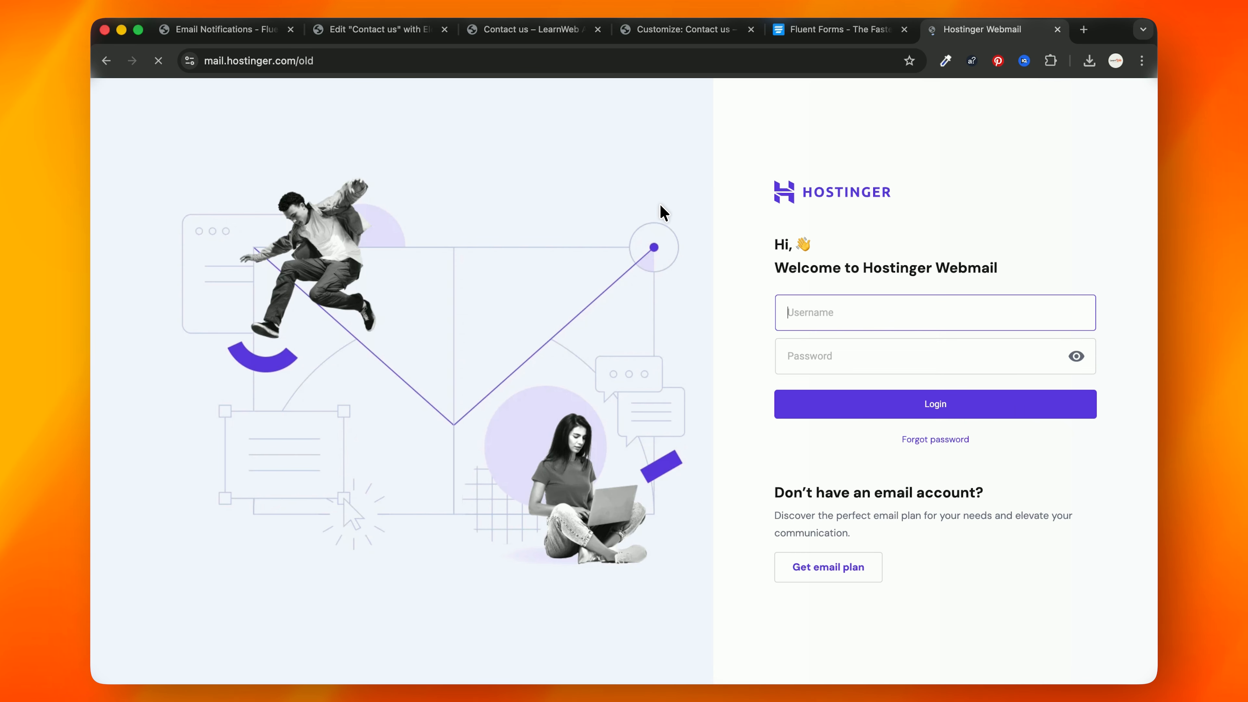
left_click(797, 300)
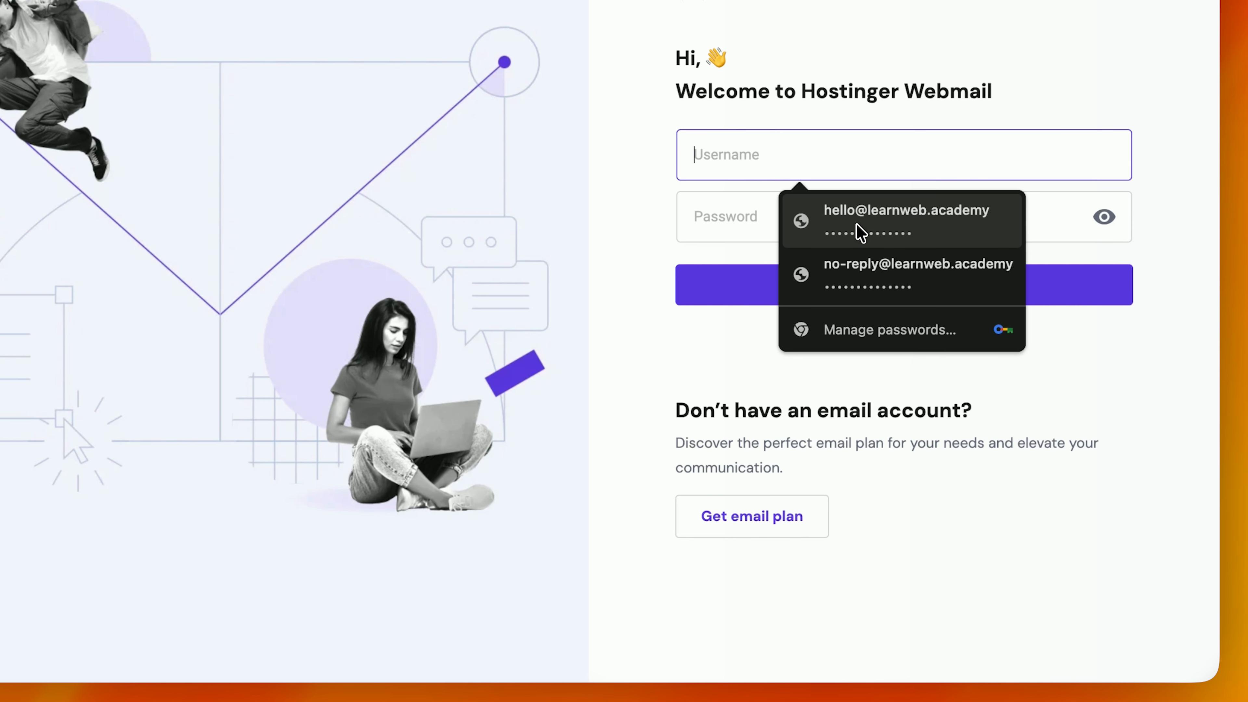
left_click(858, 231)
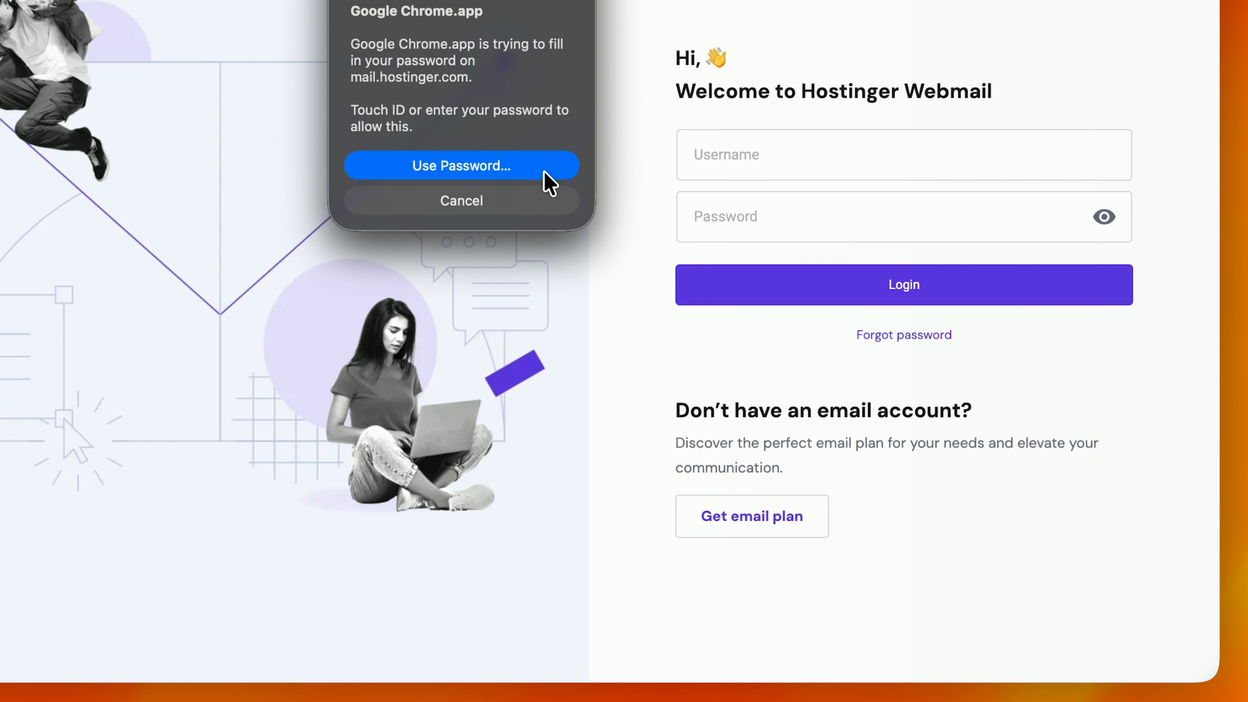
left_click(747, 290)
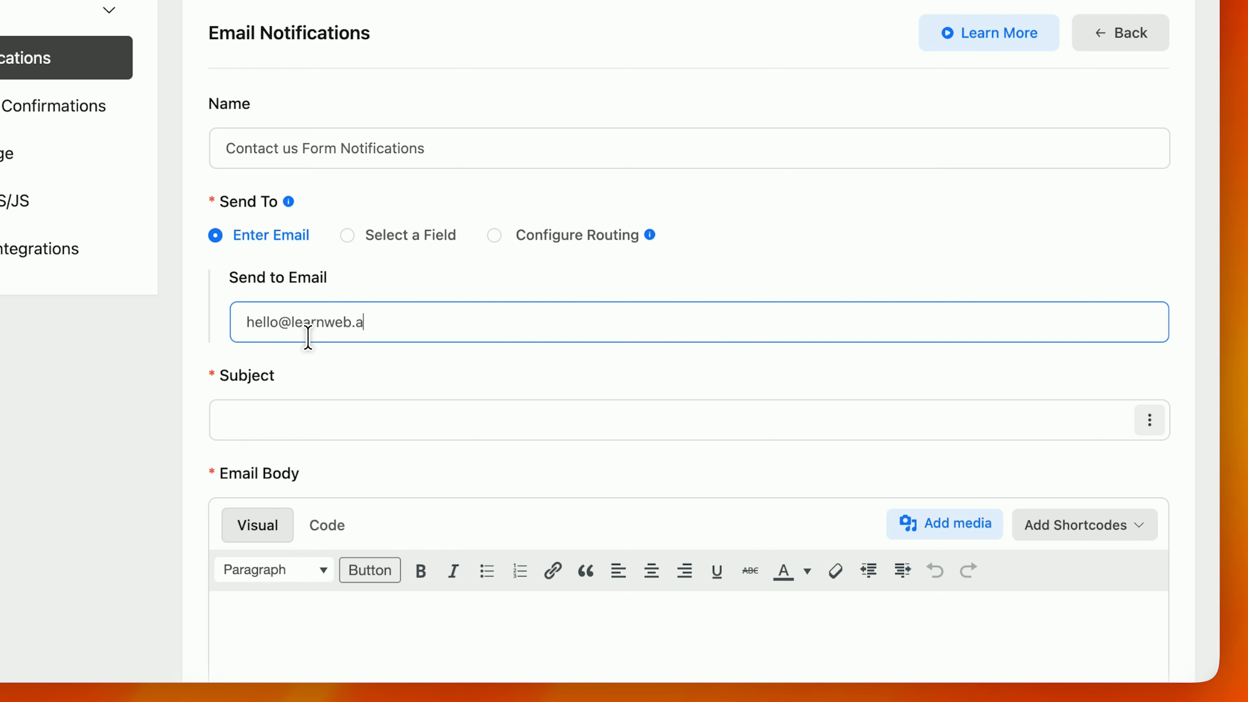
Step: Insert the {all_data} shortcode into the email body and expand the Advanced sender settings
triple_click(308, 339)
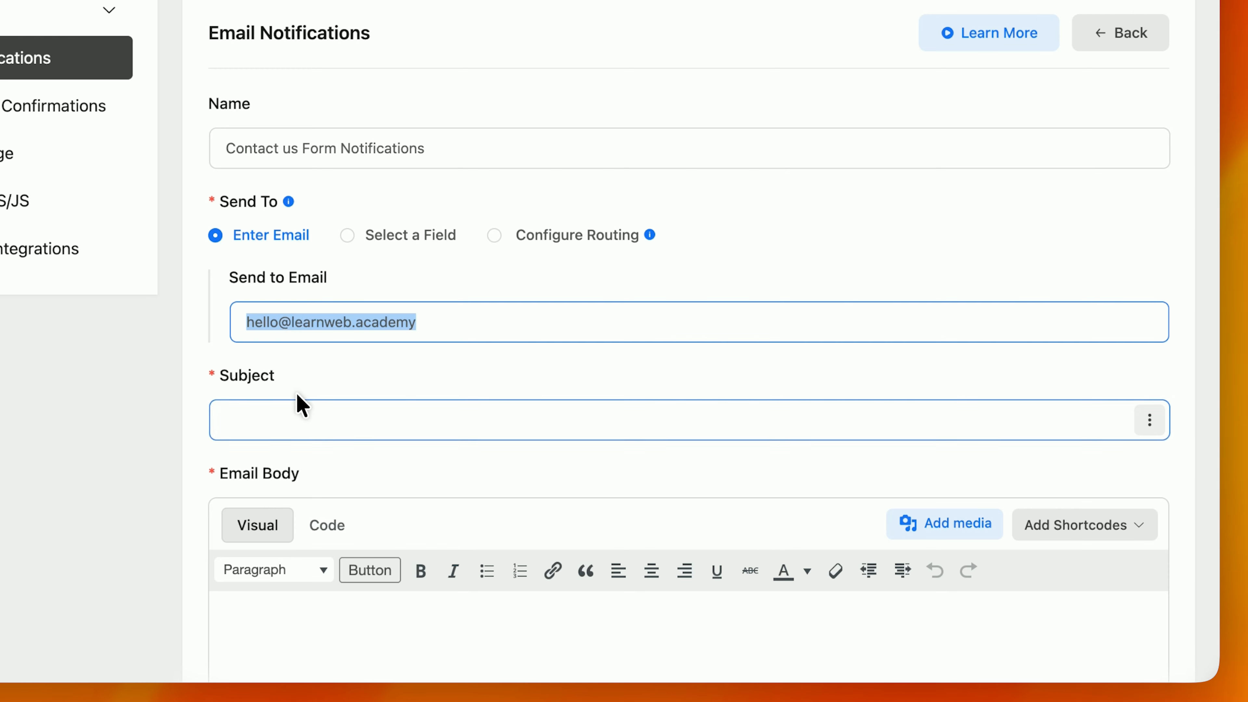
triple_click(364, 162)
left_click(338, 418)
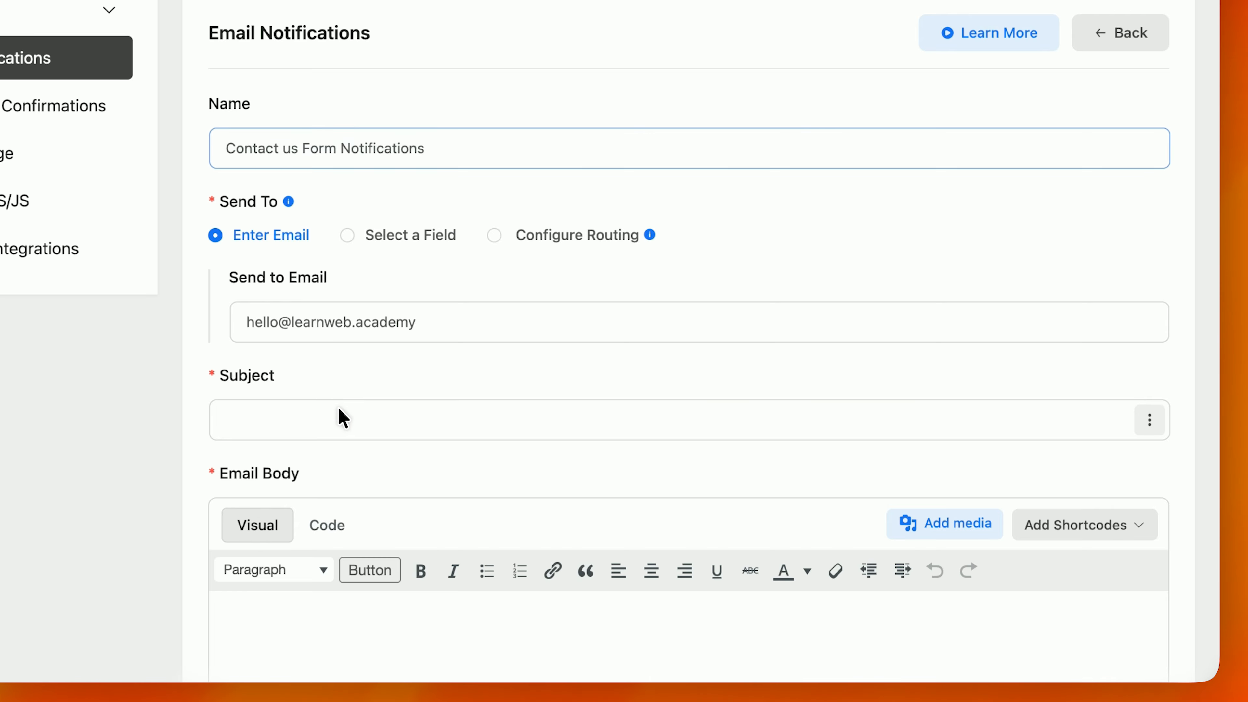
scroll(112, 438, "down", 10)
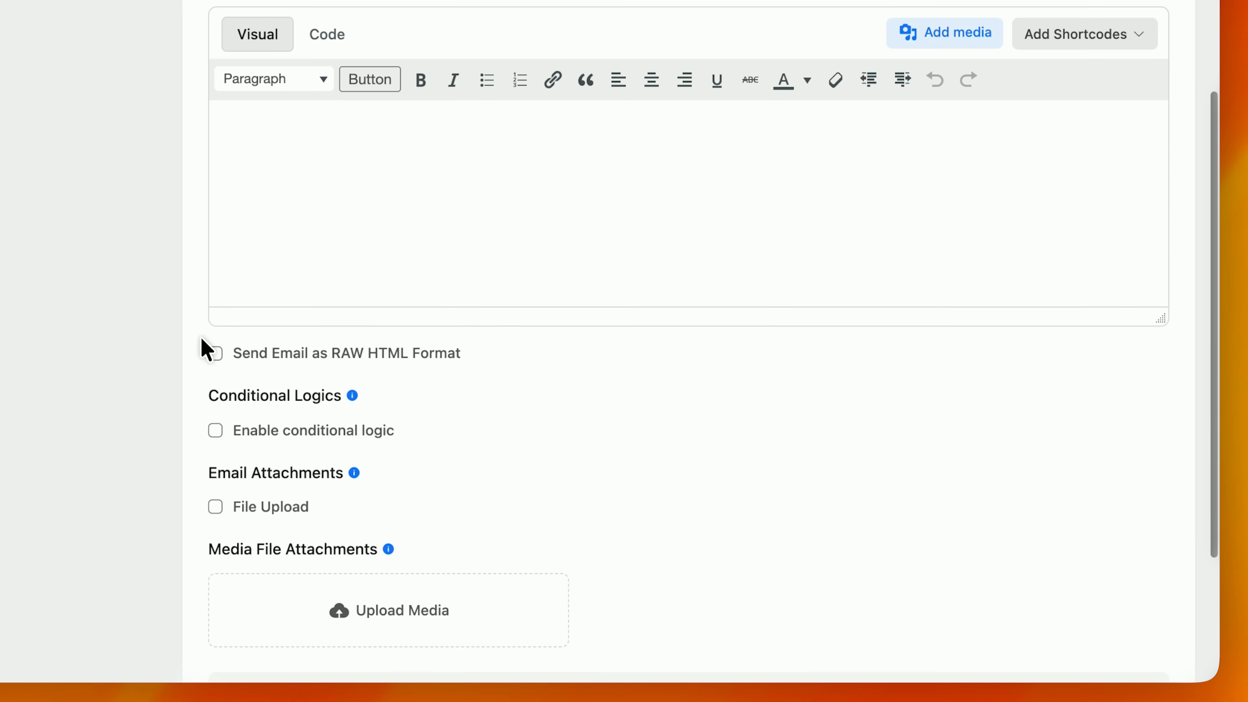
left_click(1030, 44)
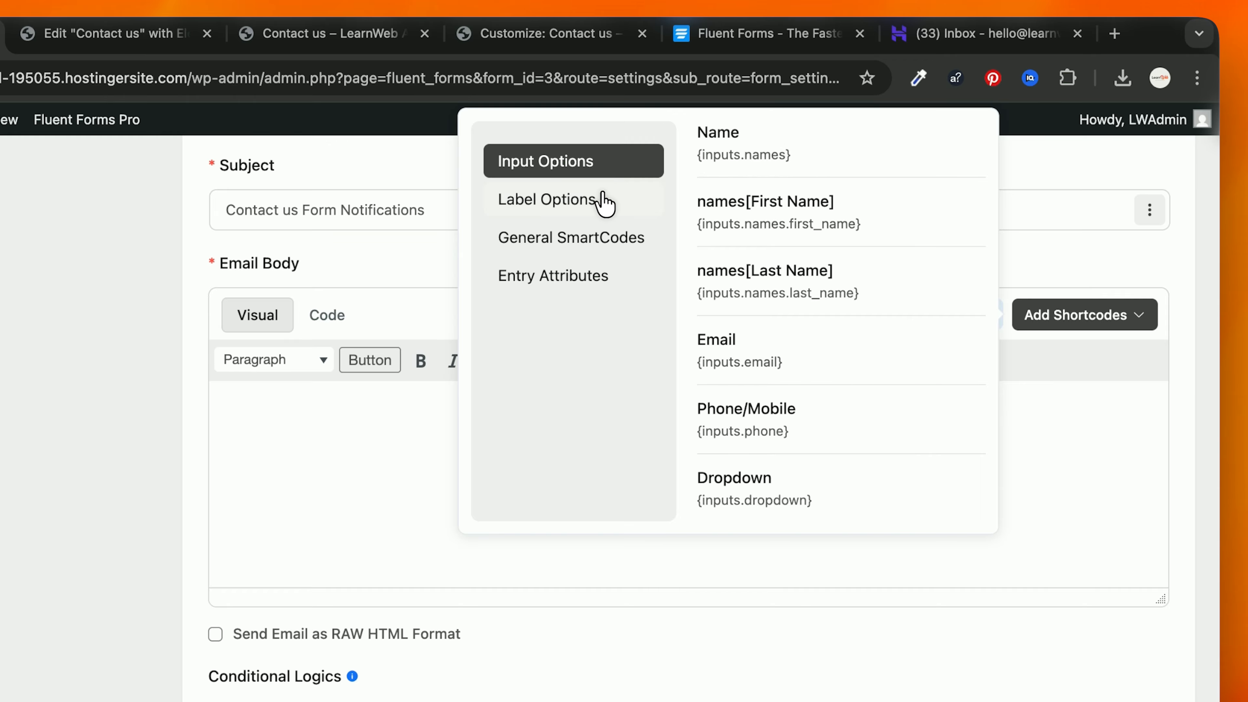
scroll(799, 393, "down", 8)
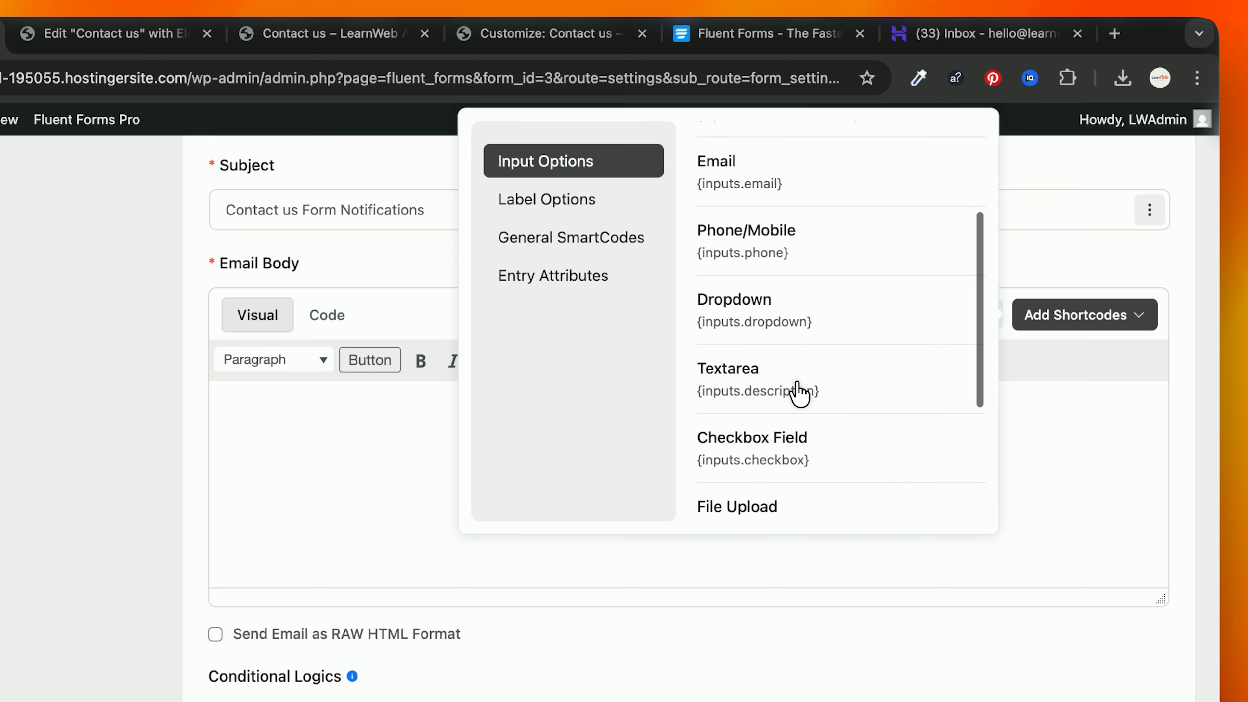
left_click(786, 396)
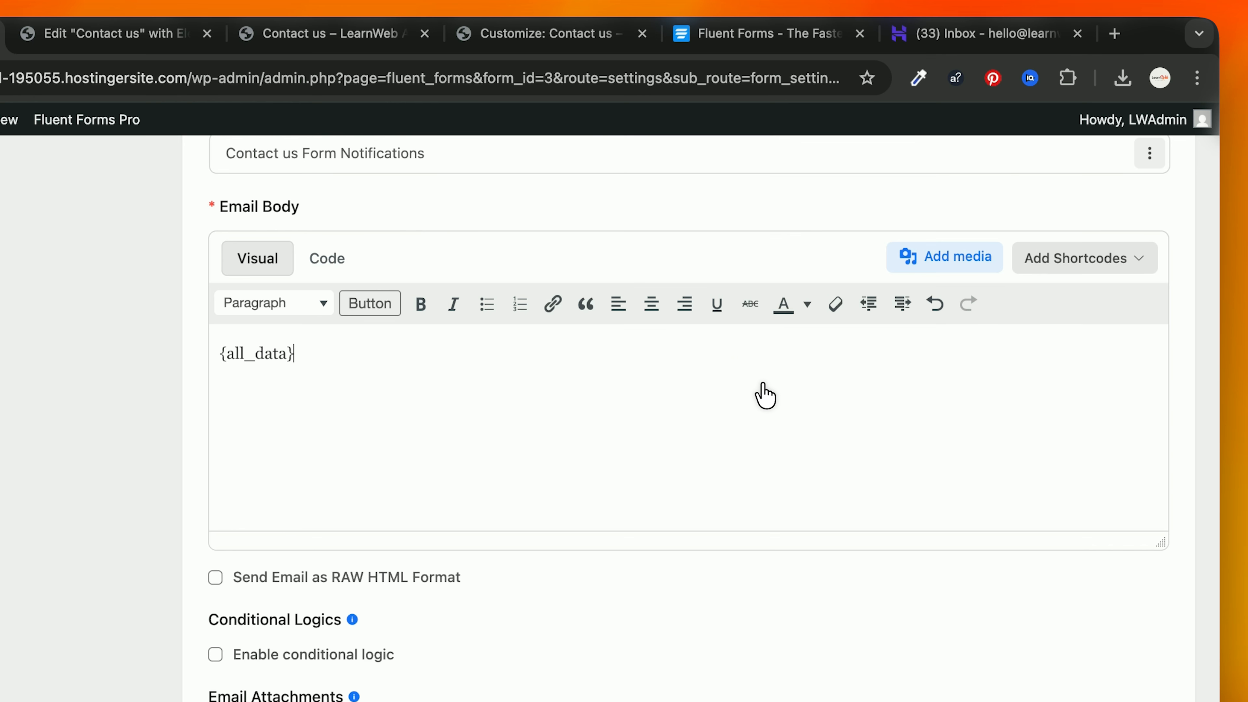
scroll(508, 432, "down", 5)
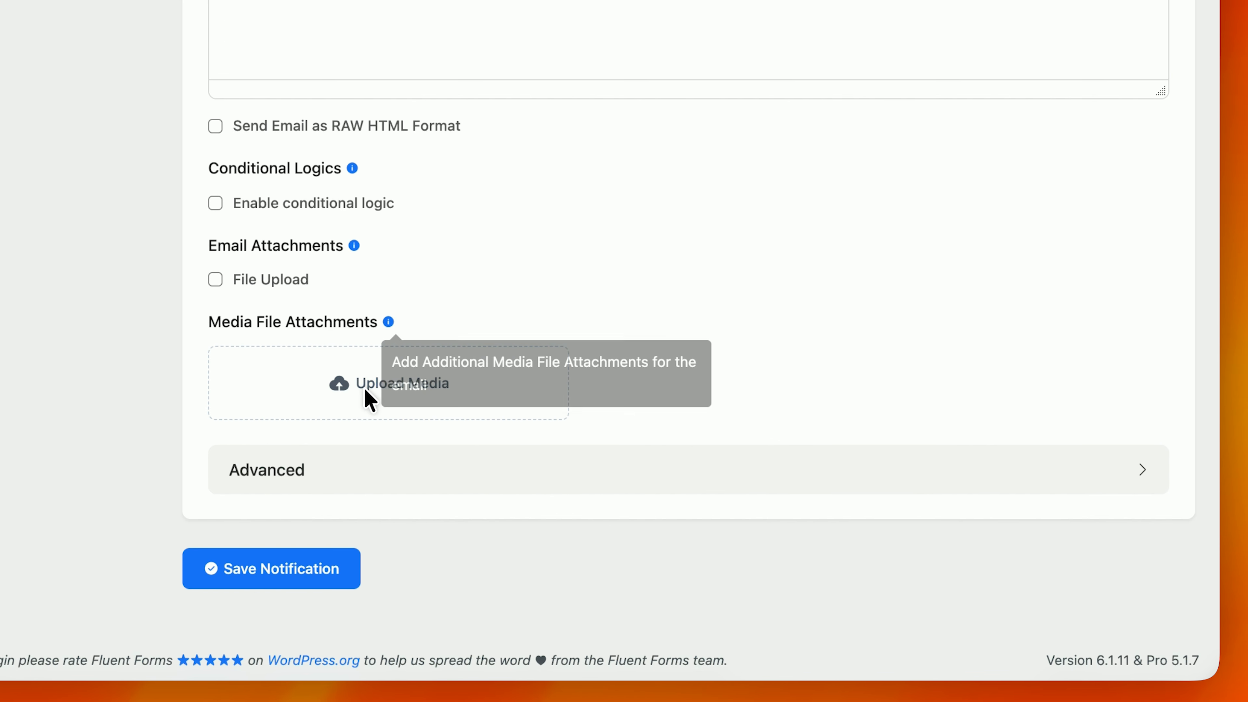
left_click(360, 467)
scroll(358, 459, "down", 8)
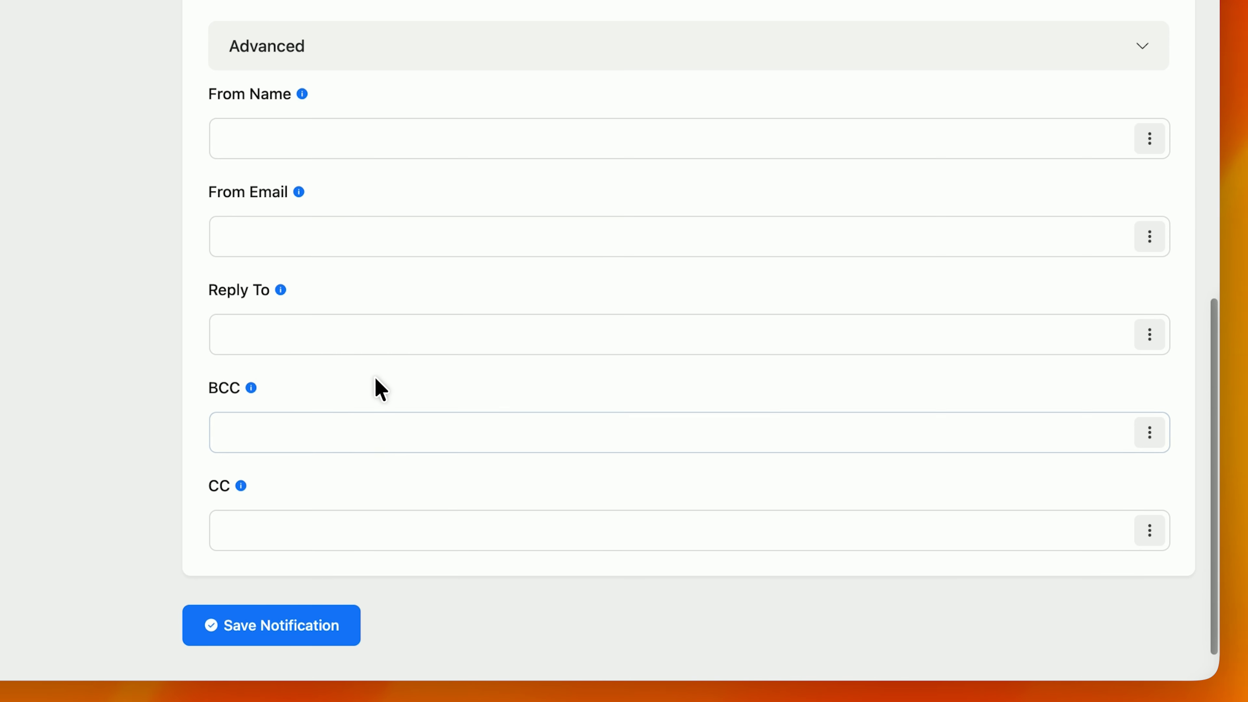
Step: Enter LearnWeb Academy as From Name and the site's email address as From Email
left_click(328, 131)
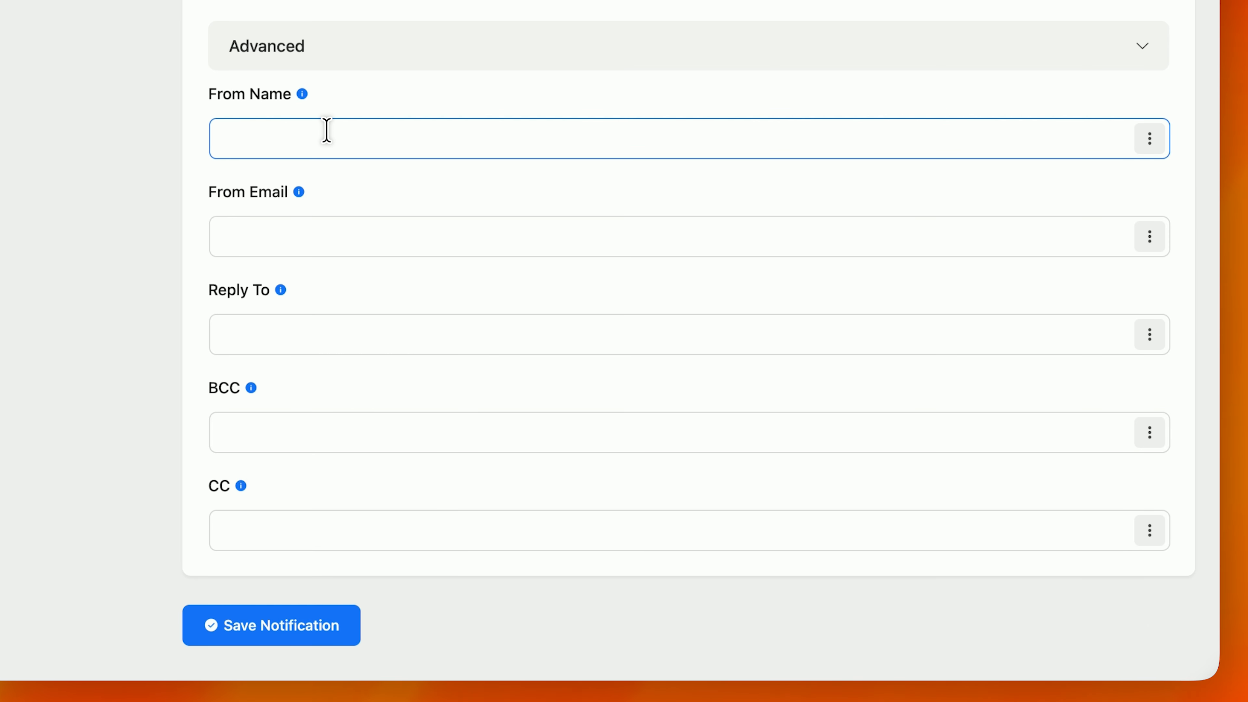
type("LearnWeb Academy")
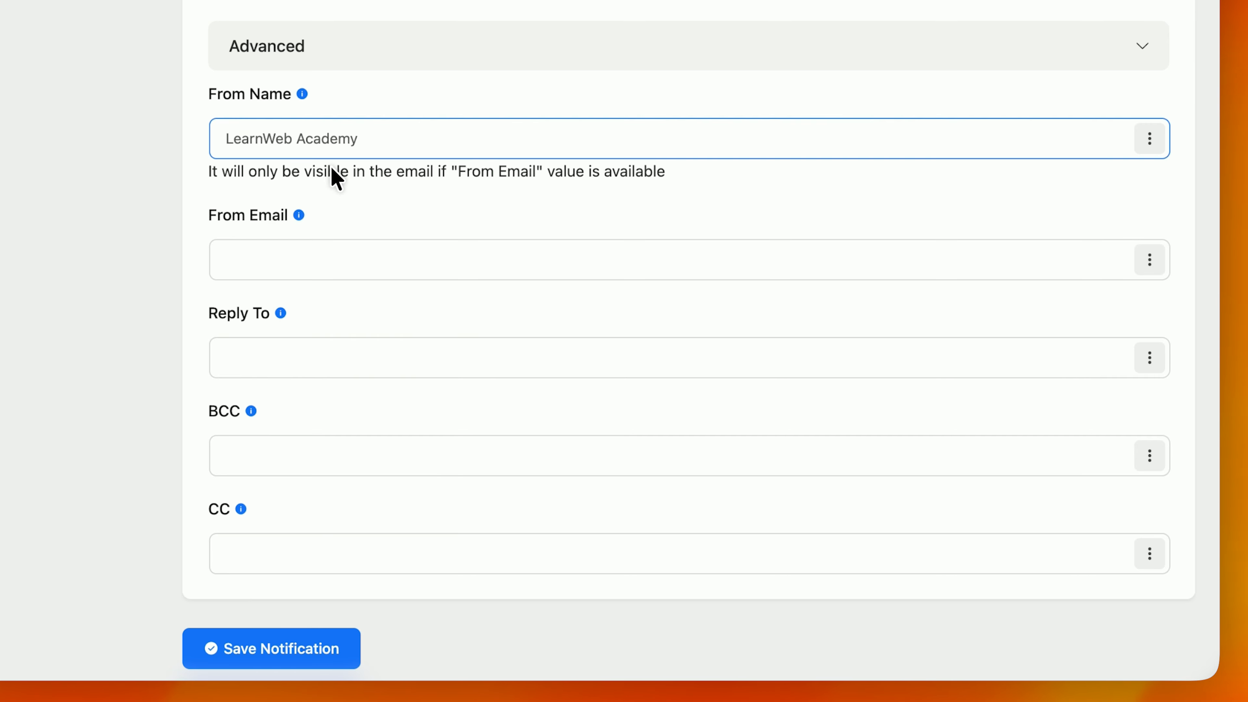
left_click(313, 244)
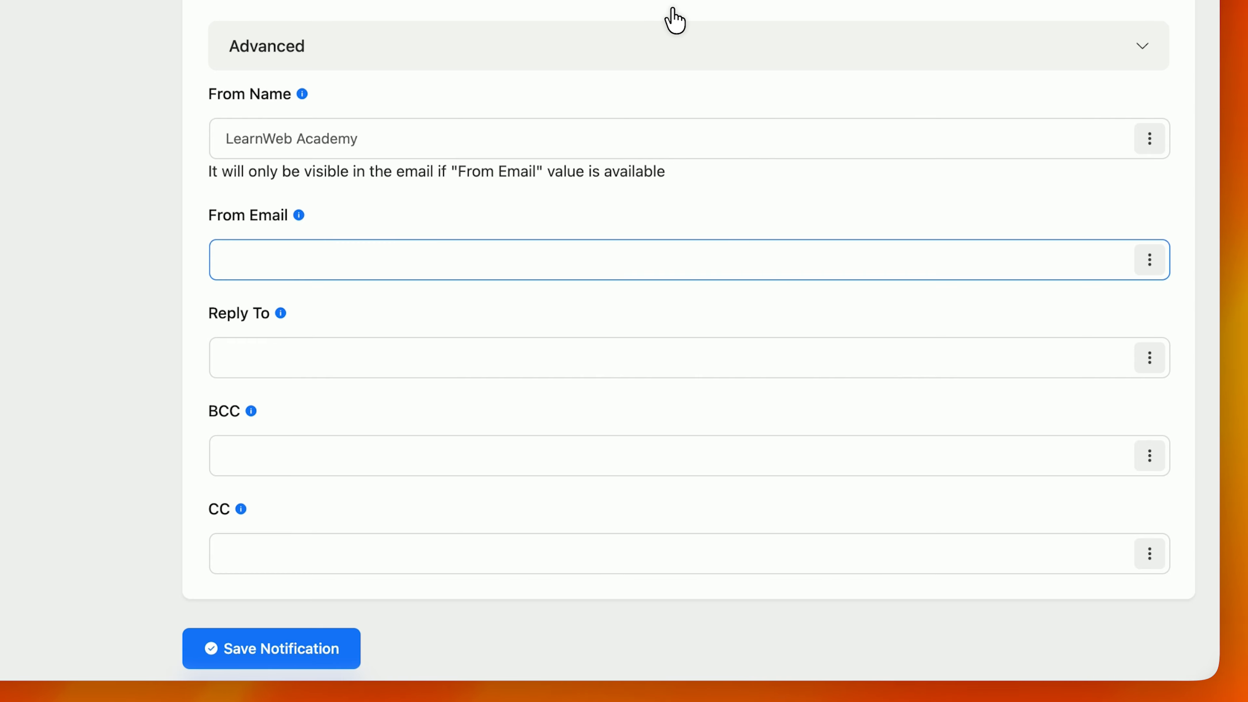
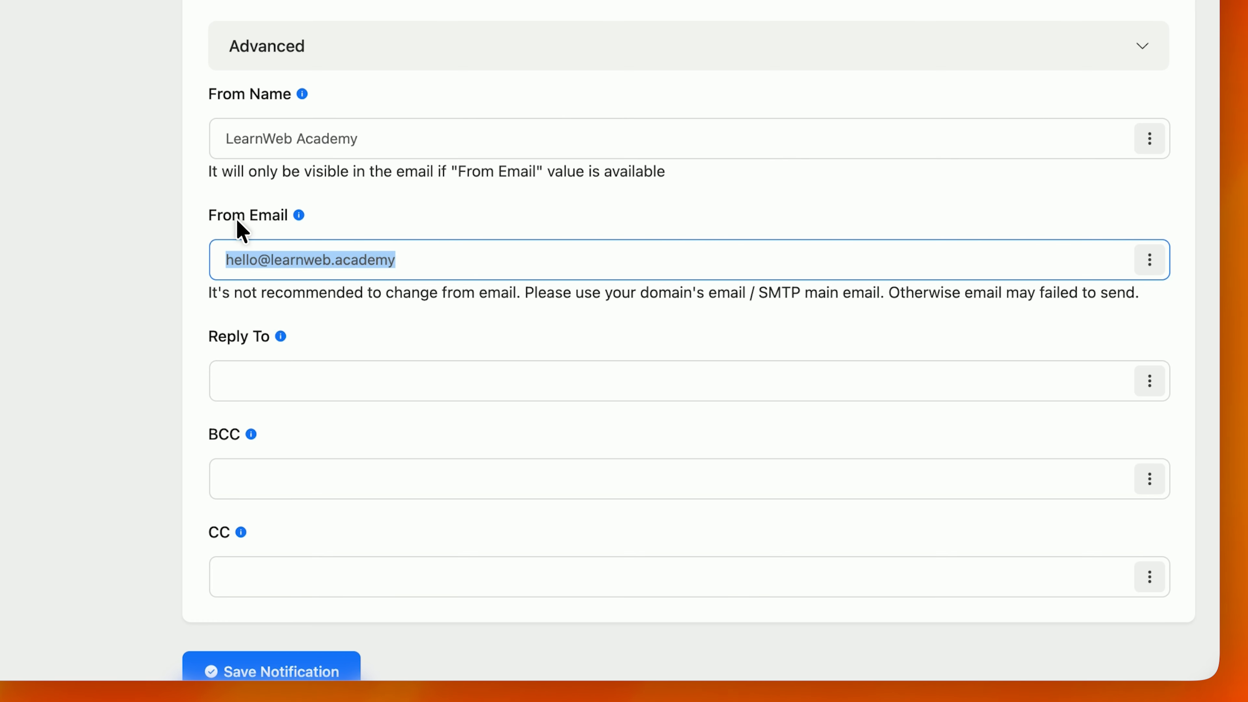
triple_click(281, 269)
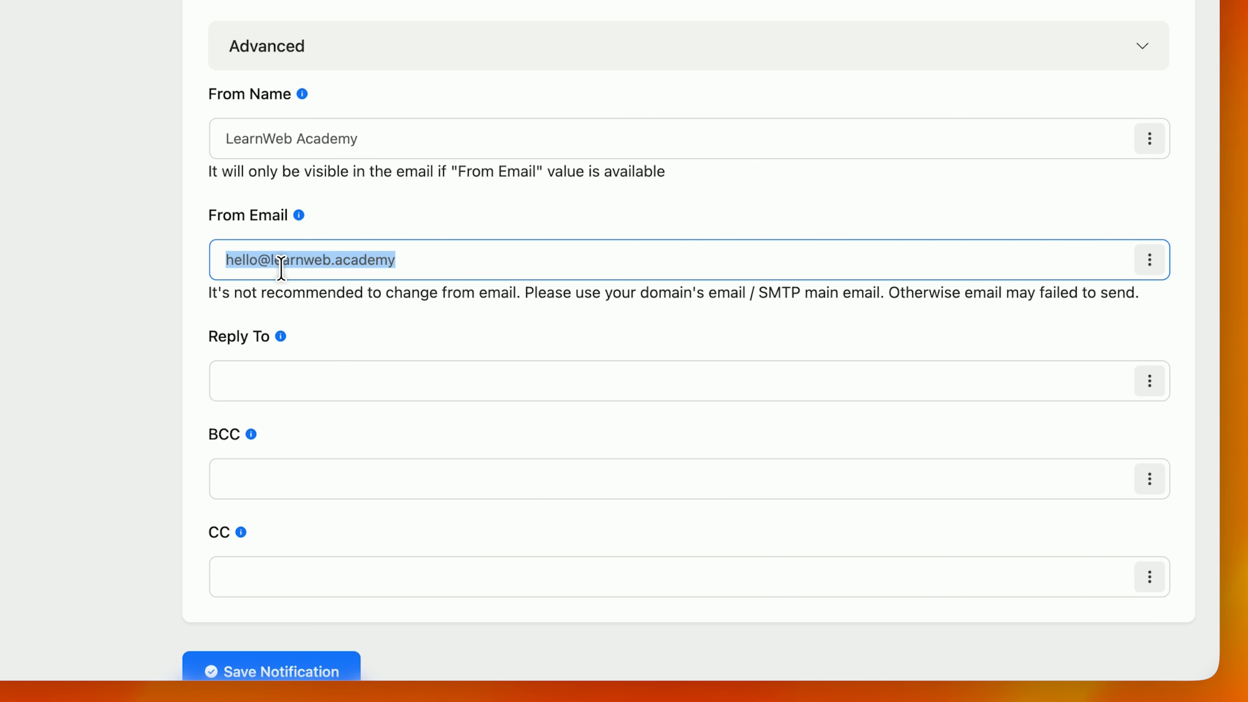
double_click(365, 263)
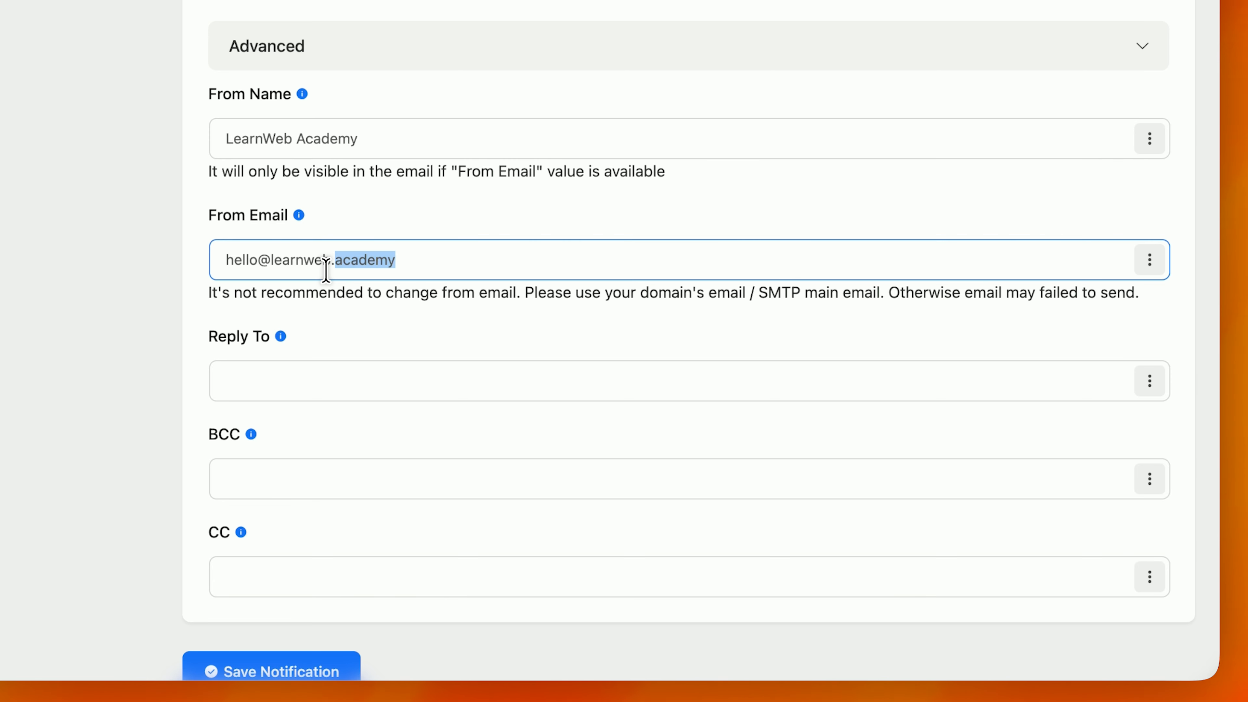
triple_click(308, 268)
scroll(309, 273, "up", 1)
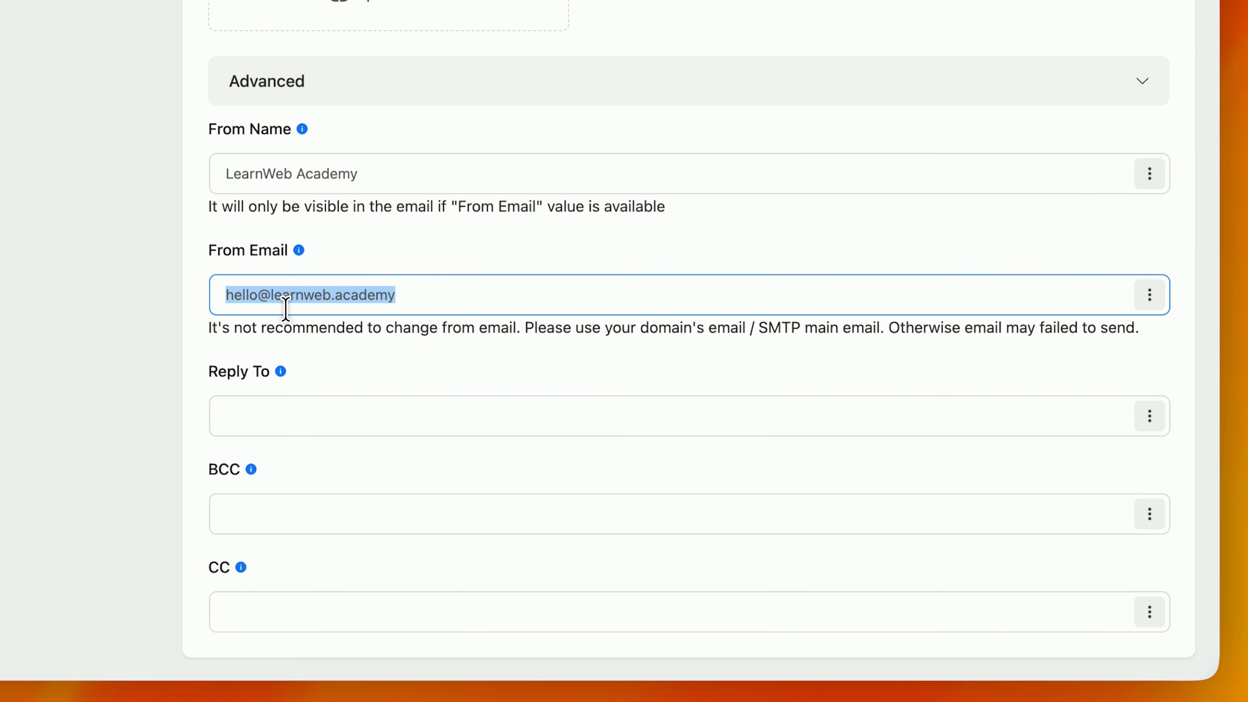
scroll(287, 308, "down", 1)
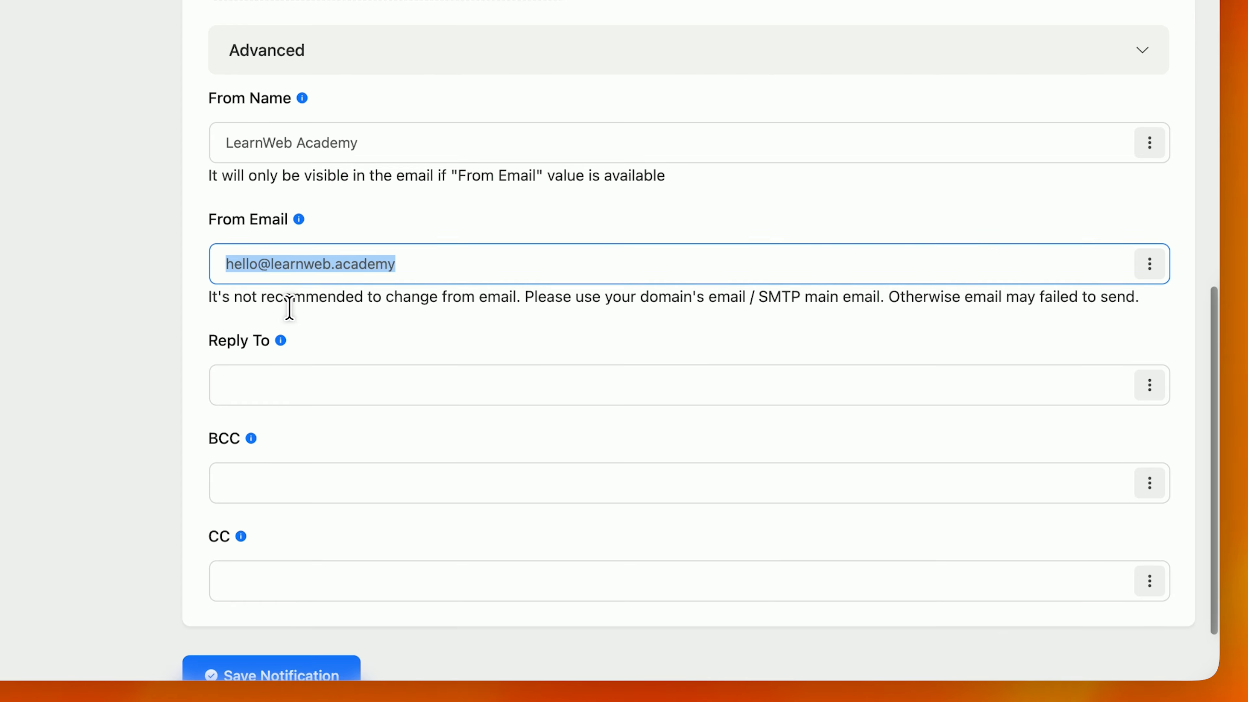
scroll(289, 309, "down", 1)
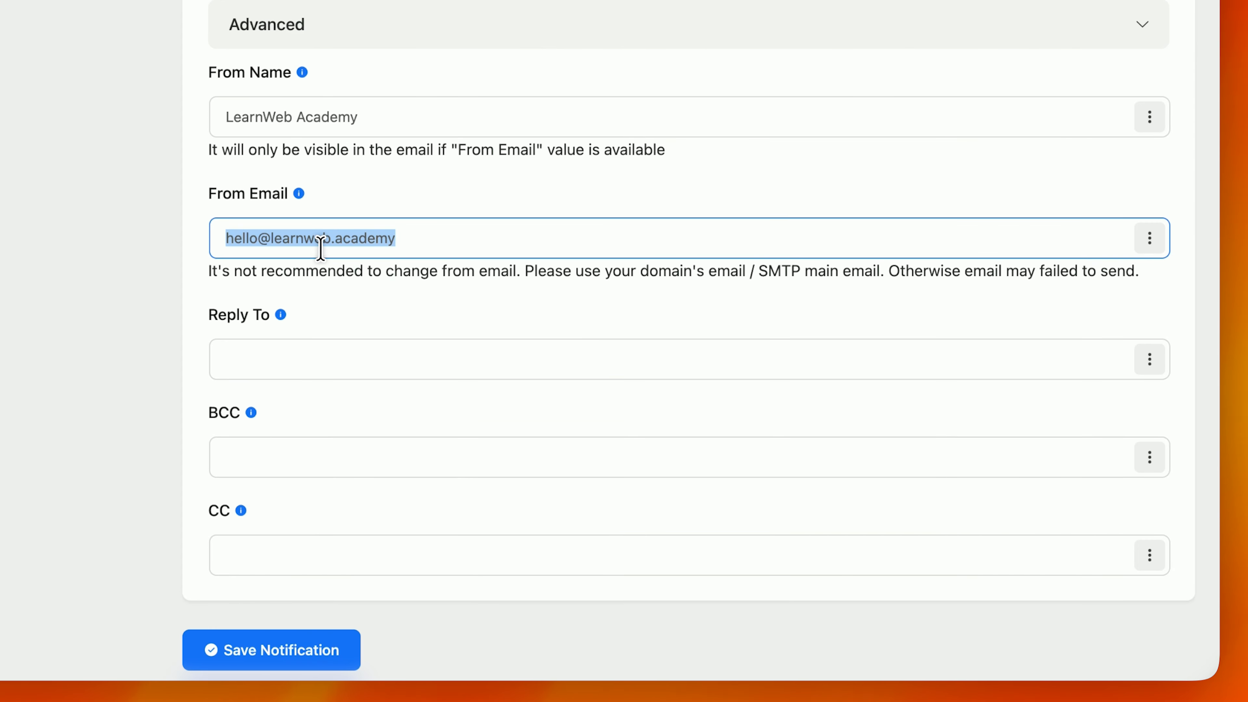
double_click(314, 237)
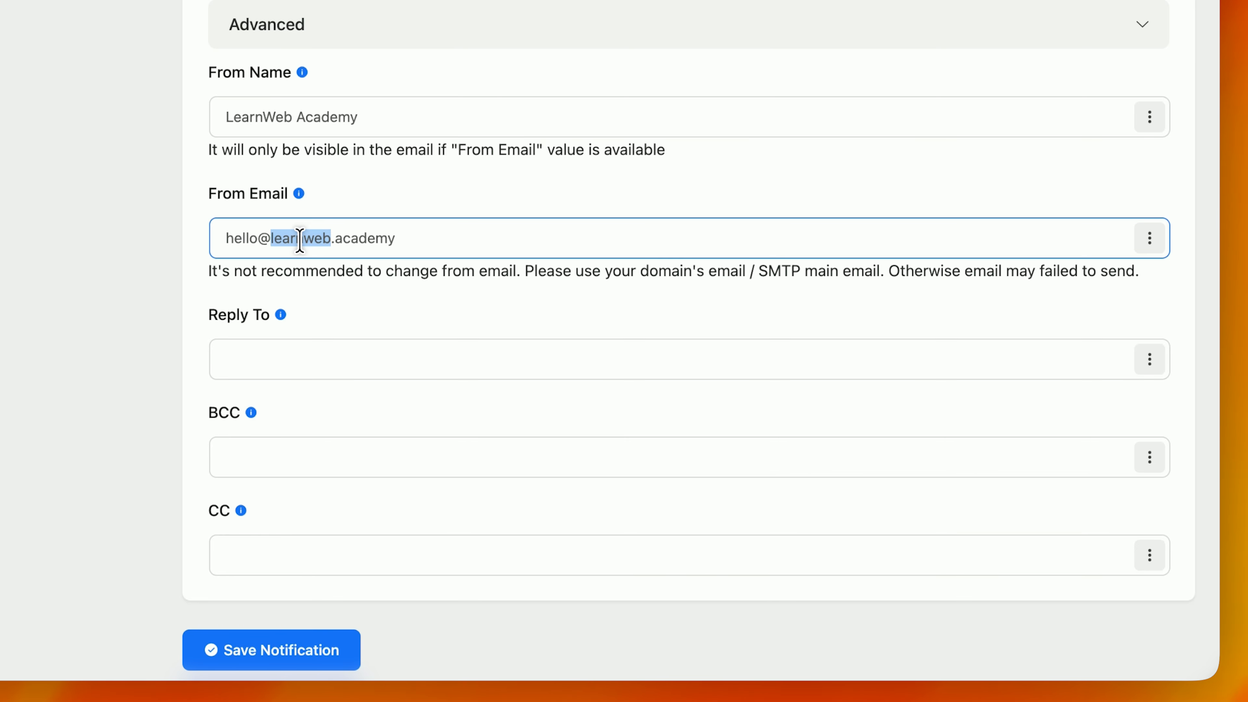
Step: Copy the From Email address into Reply To and save the notification
scroll(300, 241, "down", 2)
left_click(285, 280)
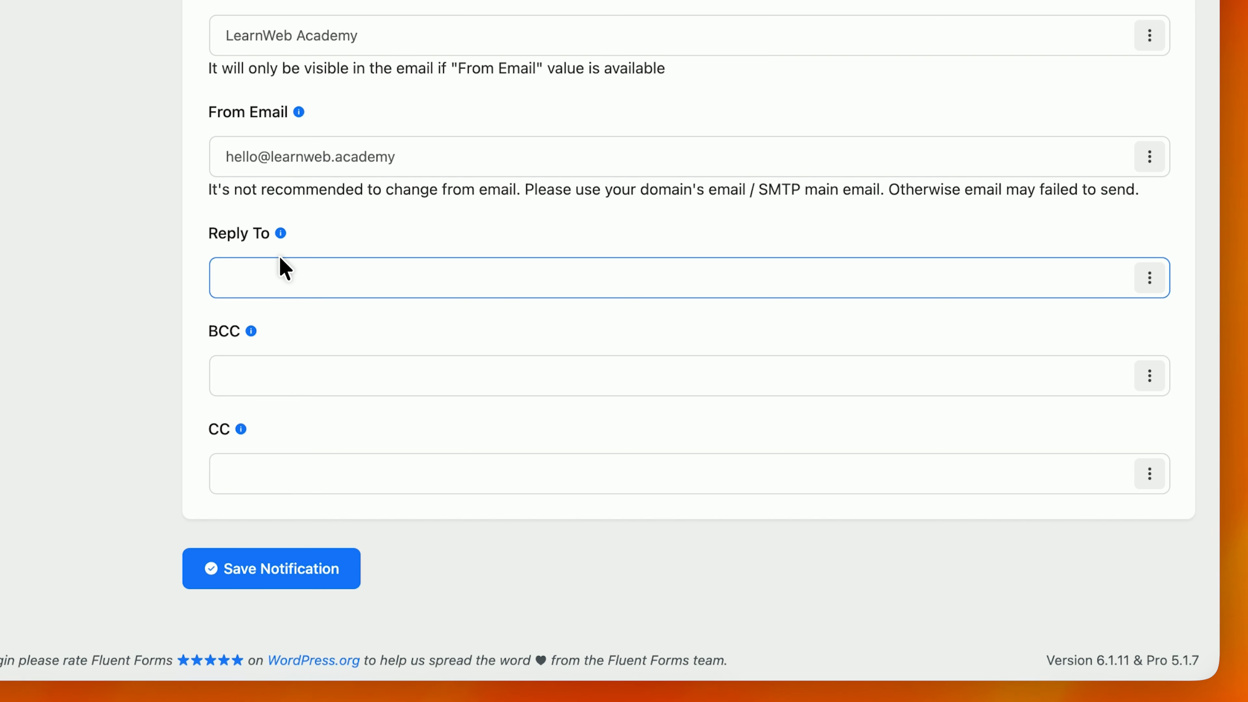
triple_click(350, 172)
key("super+c")
left_click(349, 279)
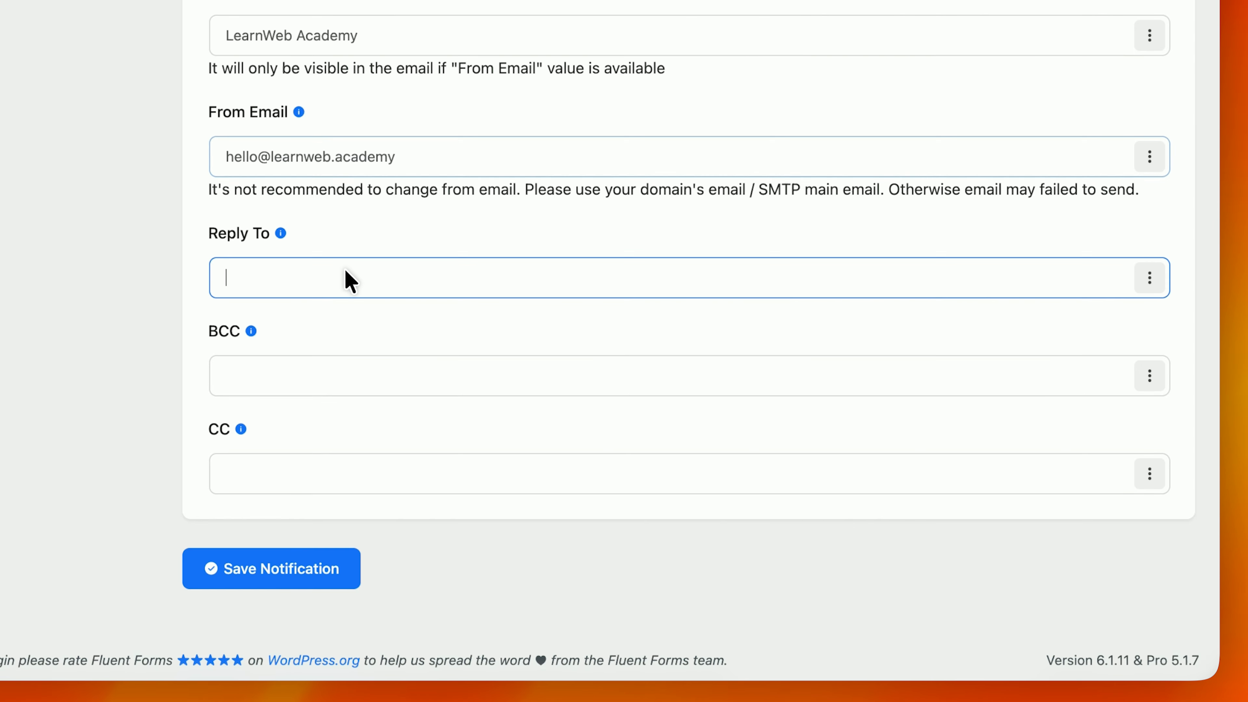
key("super+v")
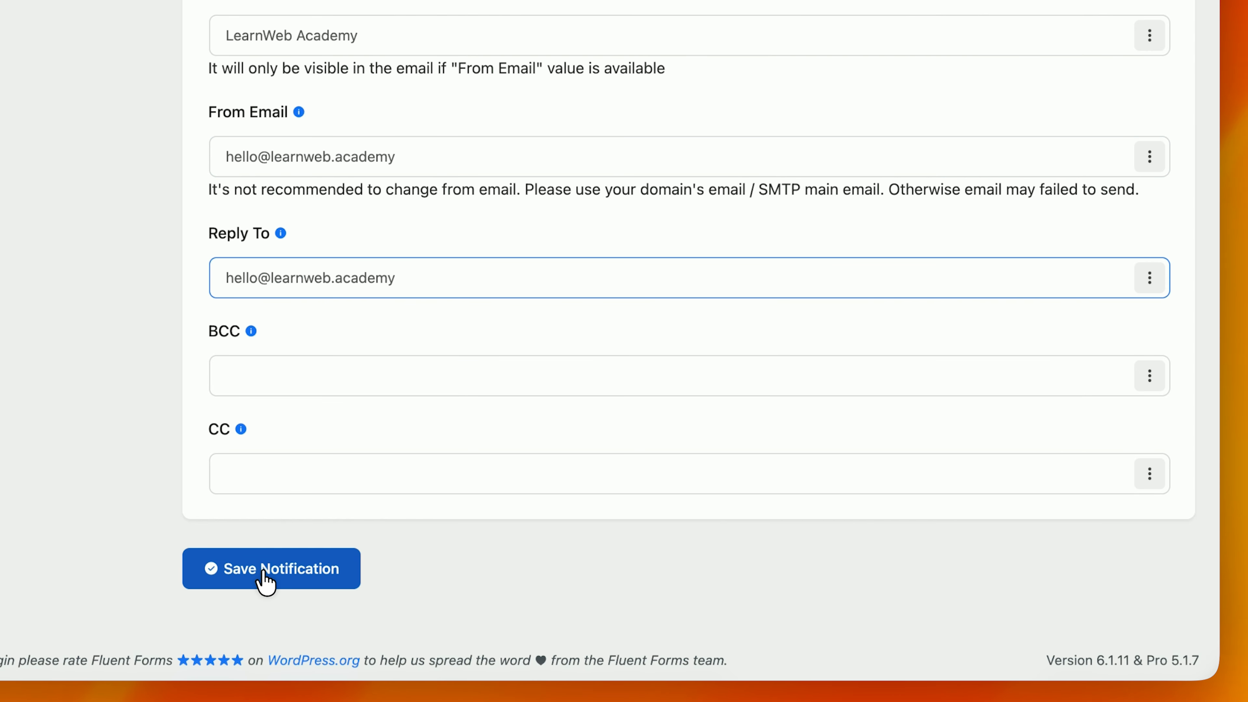
left_click(275, 553)
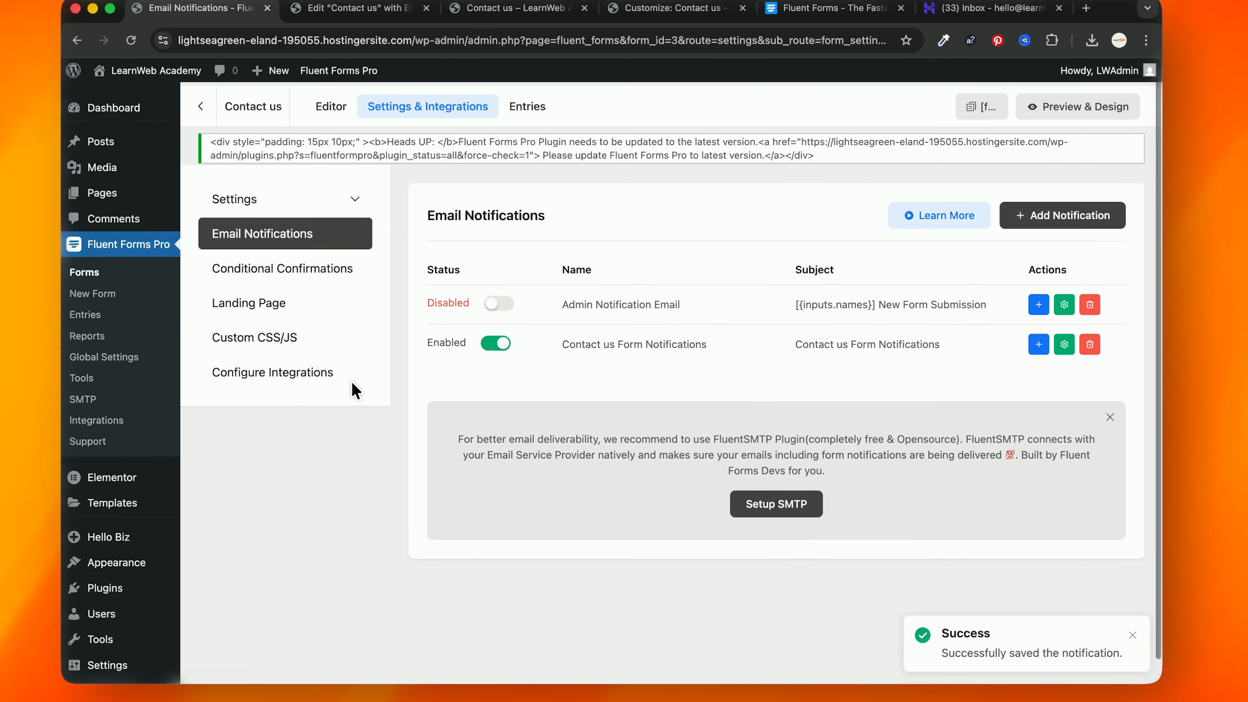
Step: Review the live Contact us preview, checking the blue card's contact details and form fields through Submit Form
left_click(364, 8)
left_click(489, 10)
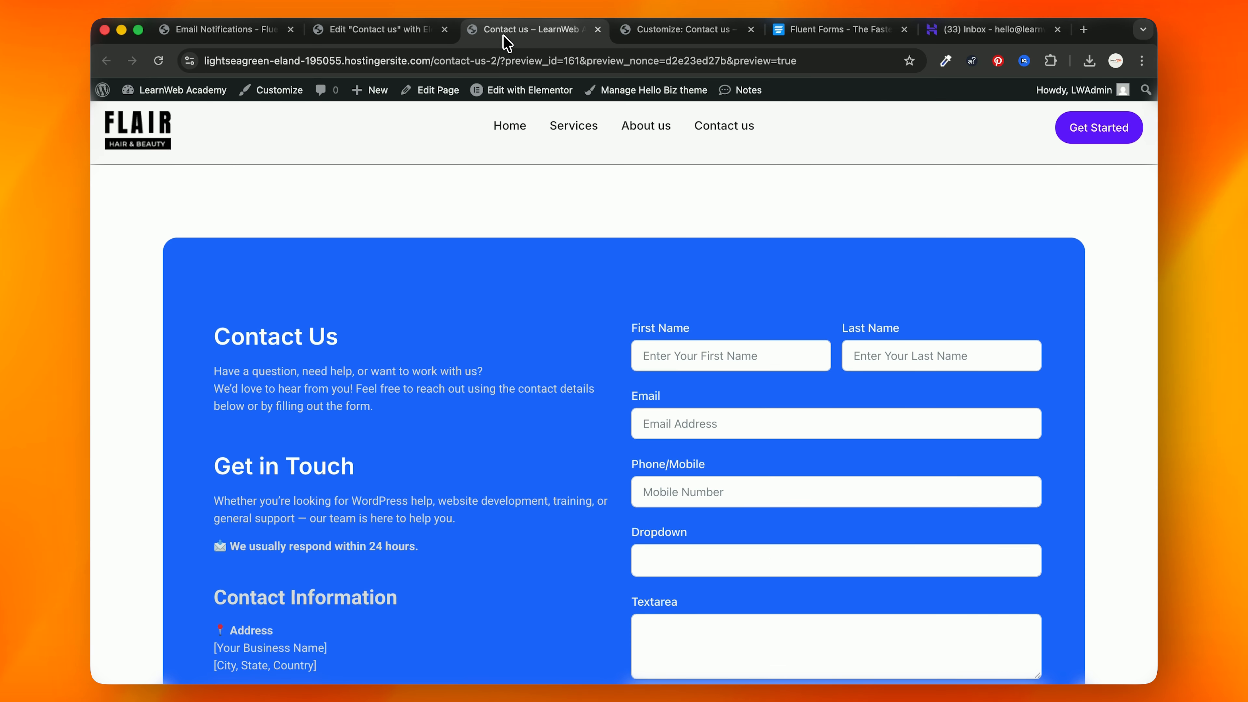
scroll(580, 351, "down", 3)
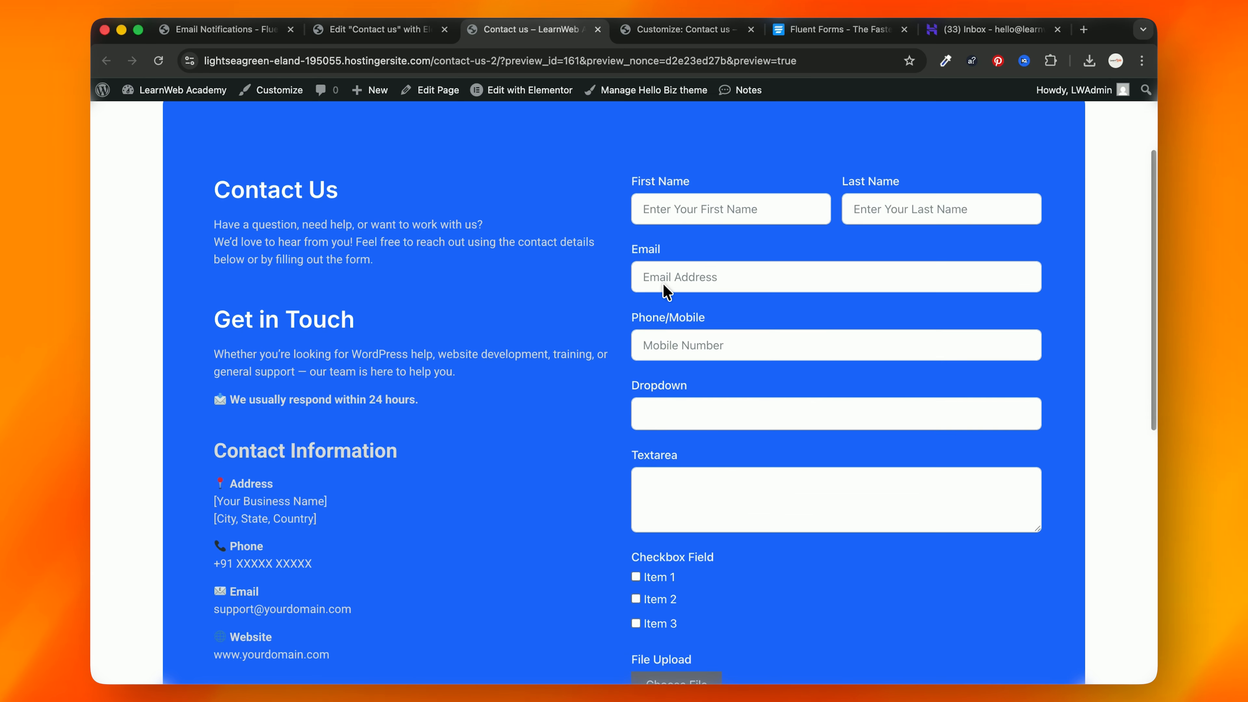
scroll(699, 413, "down", 5)
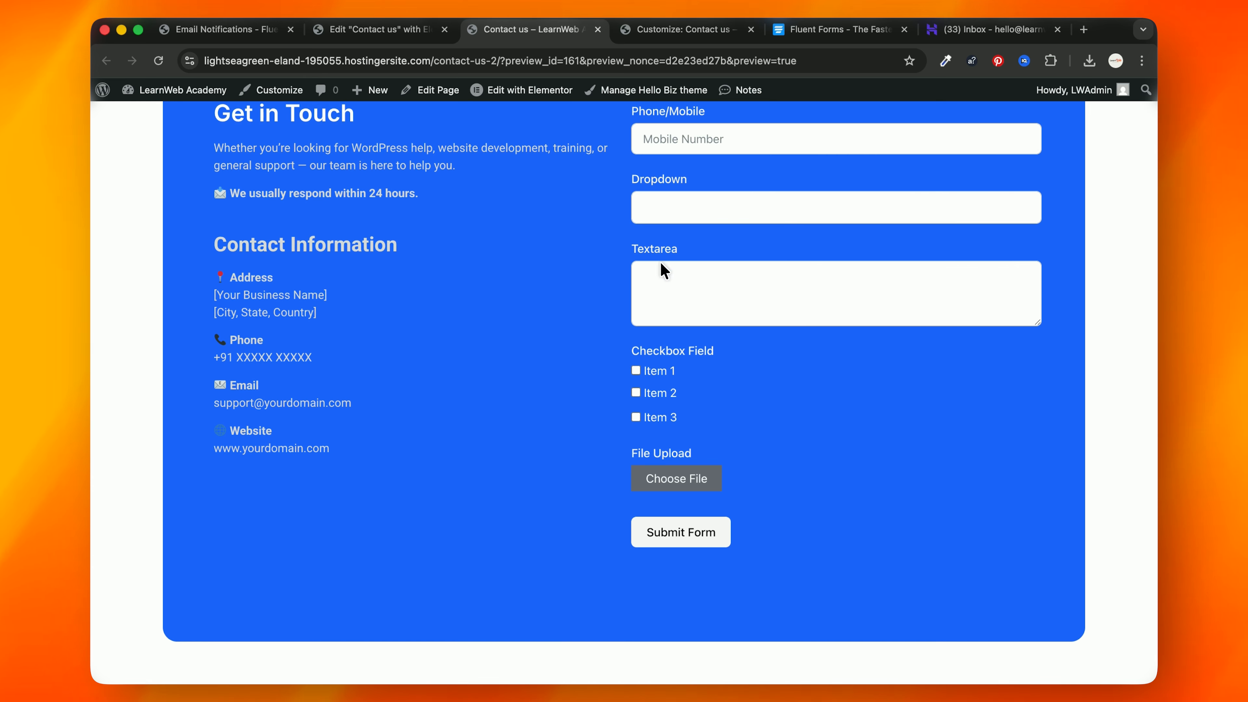
scroll(521, 324, "up", 3)
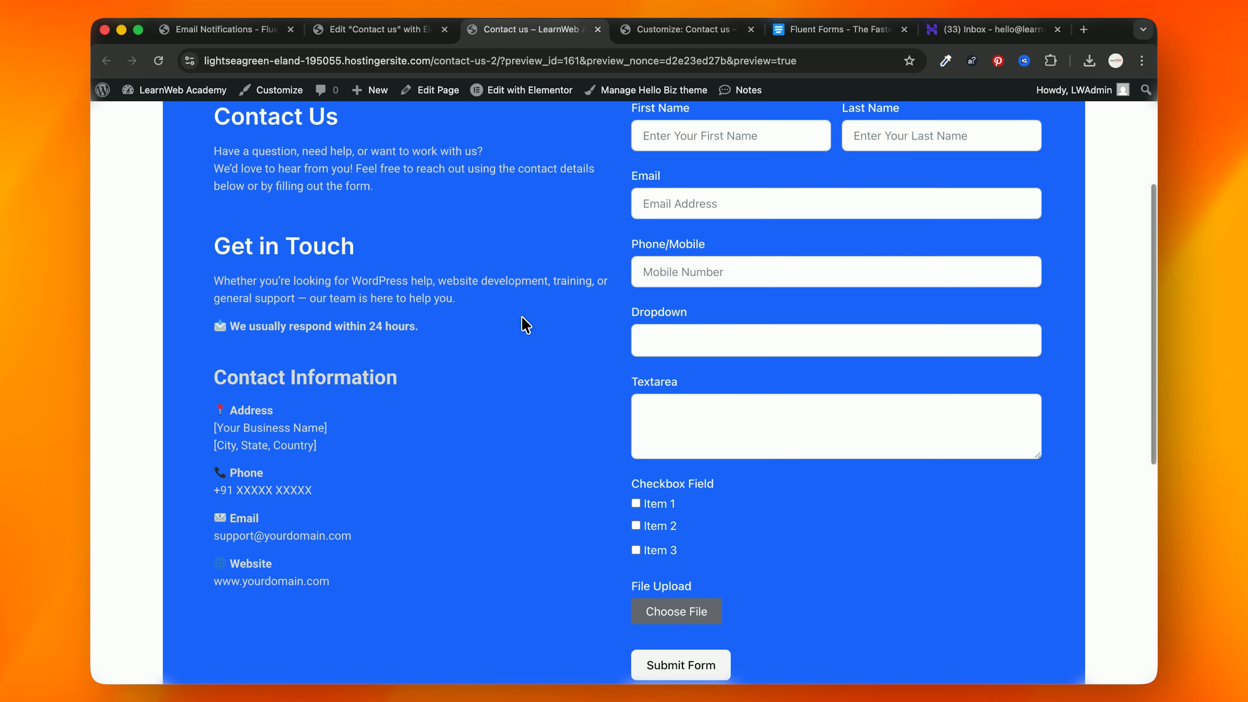
scroll(525, 324, "up", 5)
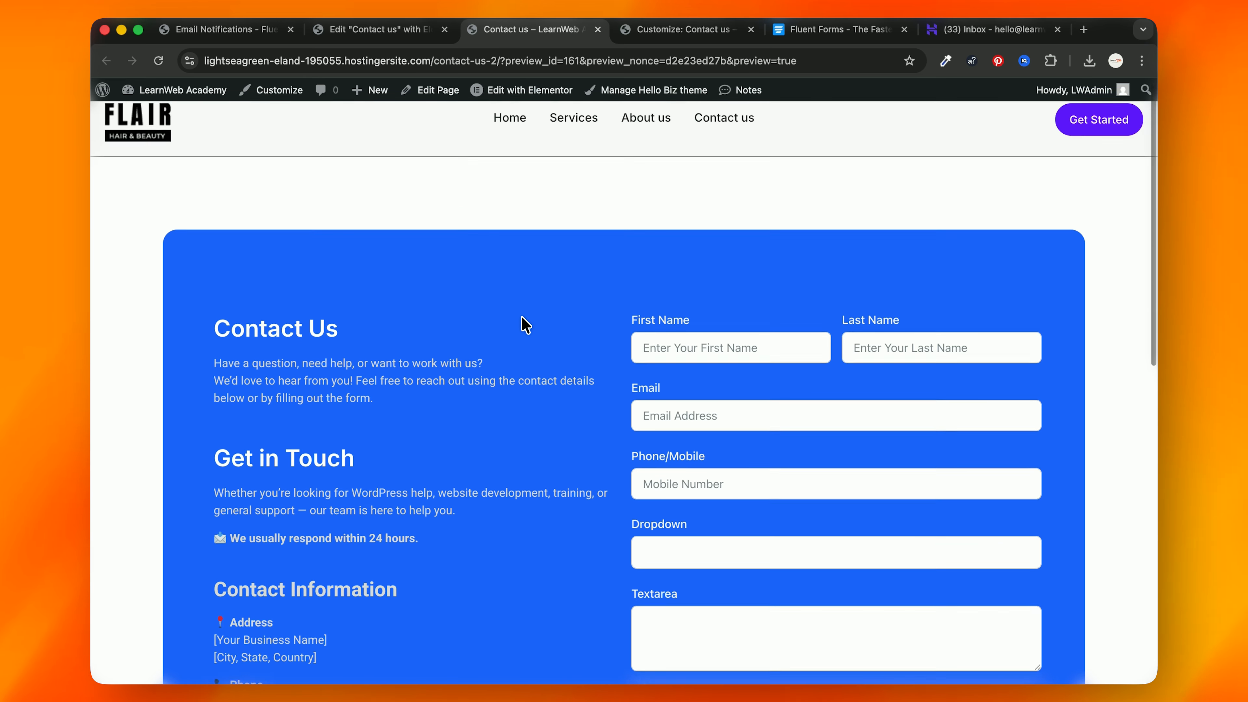
scroll(525, 324, "up", 1)
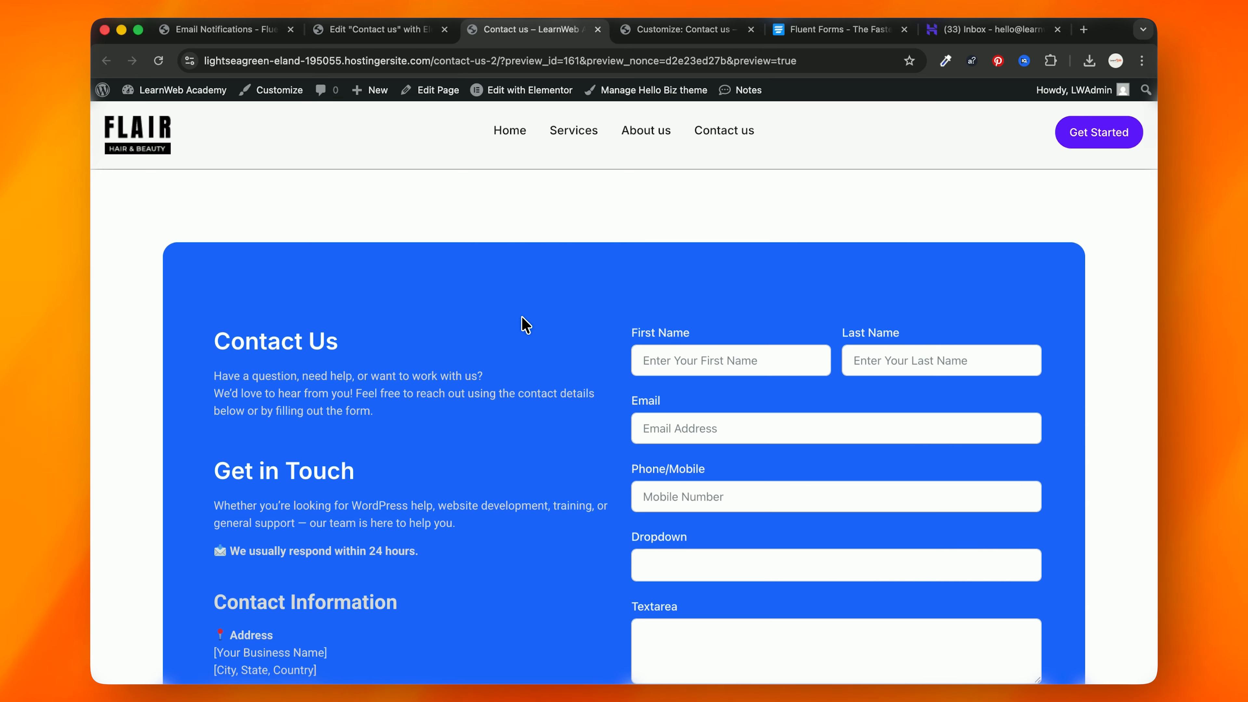